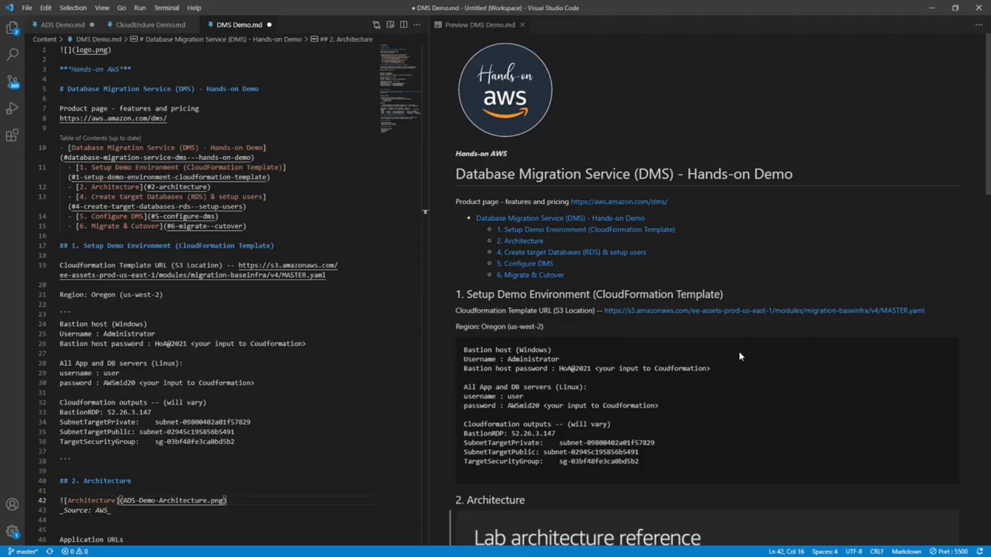
Review the demo environment setup and the lab architecture diagram in the DMS Demo.md preview.
scroll(739, 356, down, 2)
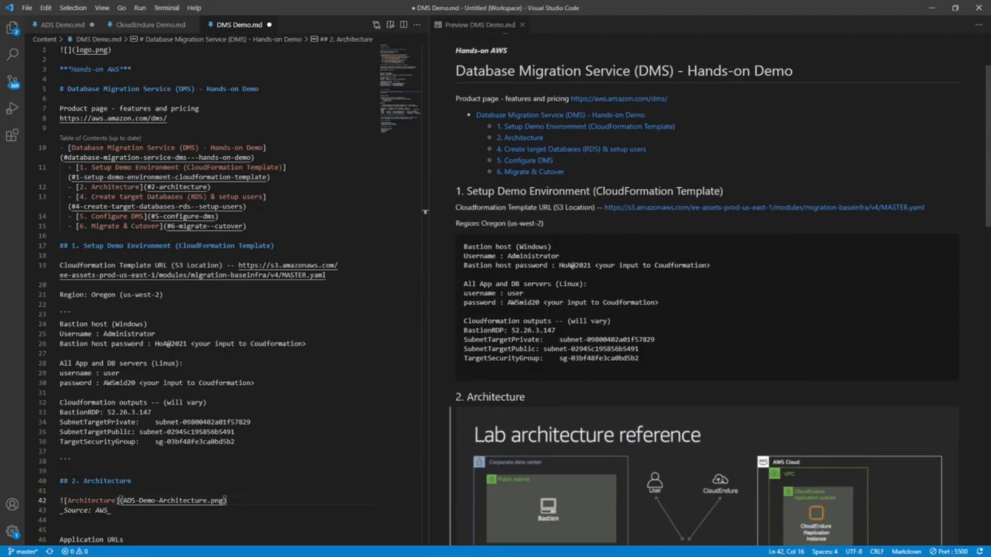
scroll(722, 288, down, 4)
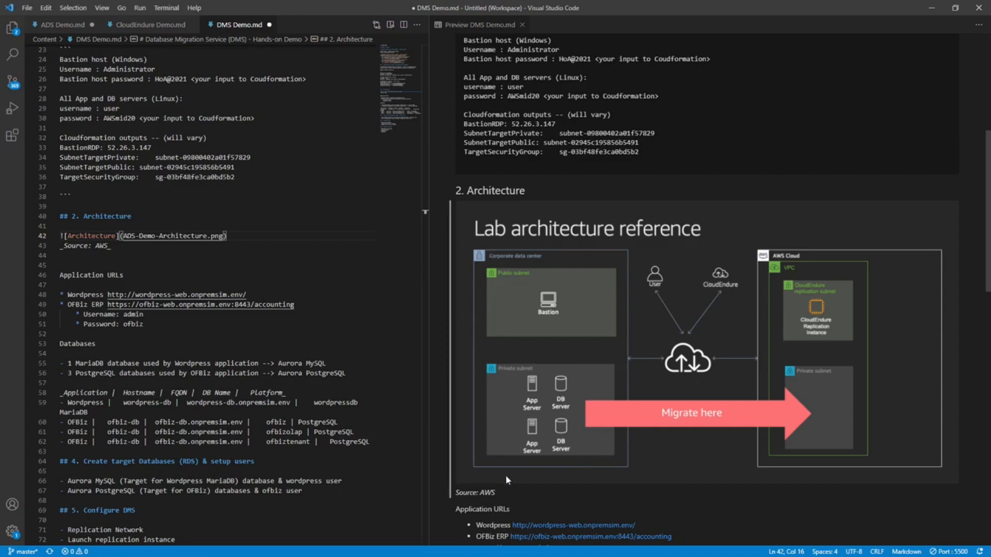
scroll(522, 457, down, 1)
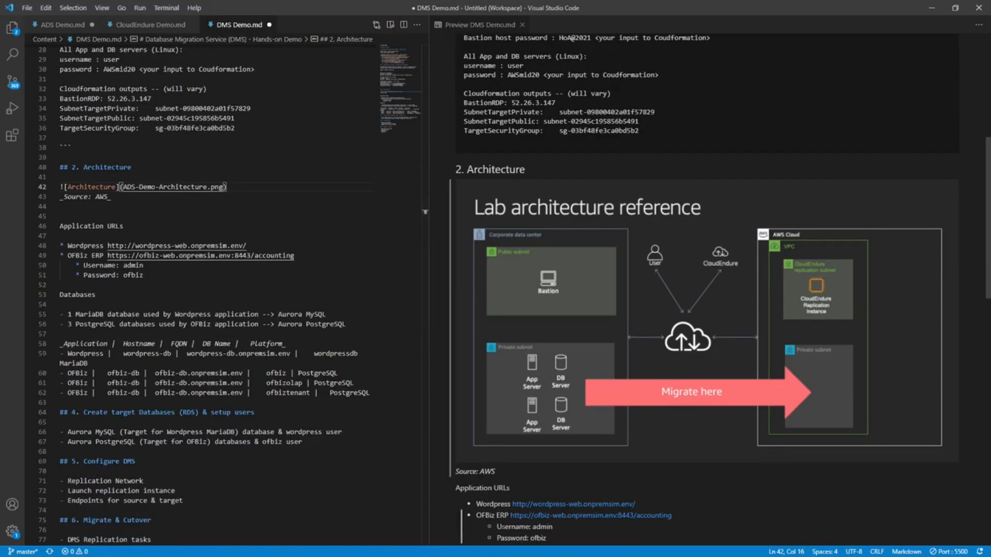
scroll(707, 289, down, 1)
scroll(707, 289, down, 2)
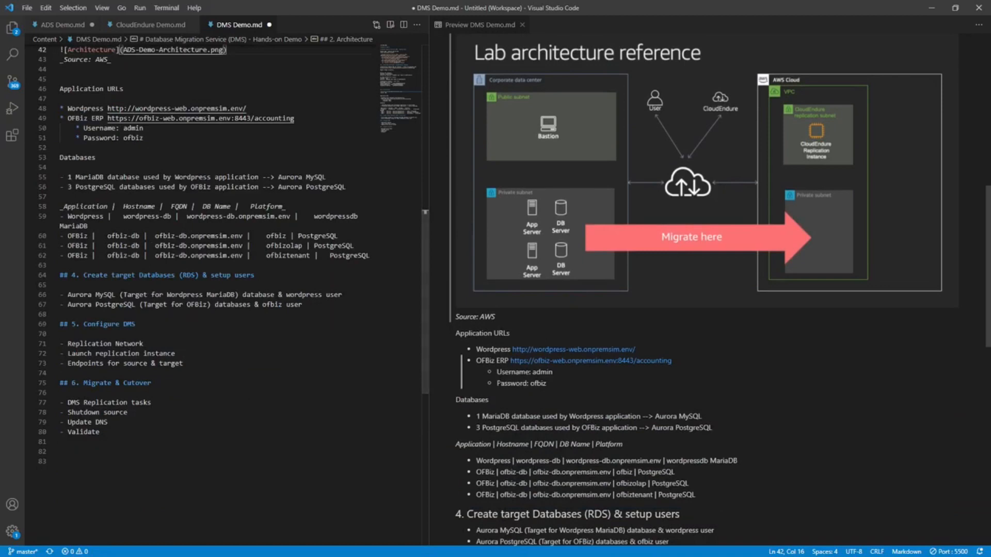
scroll(525, 368, up, 2)
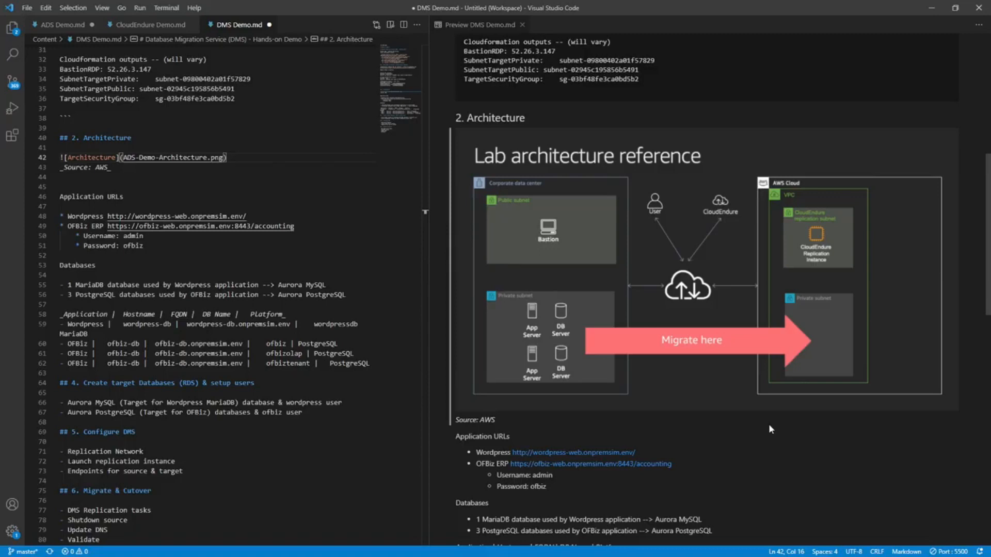
scroll(768, 425, down, 2)
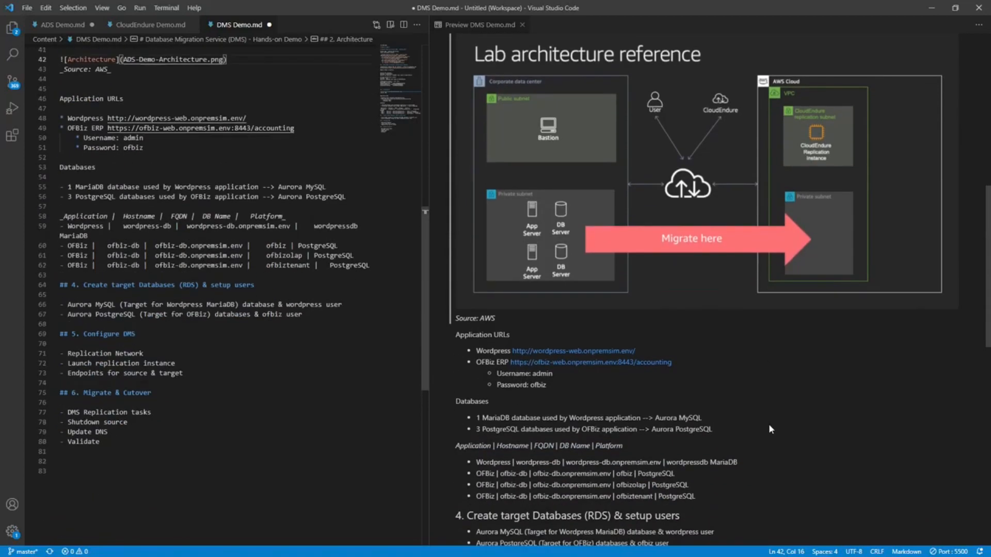
scroll(768, 425, up, 2)
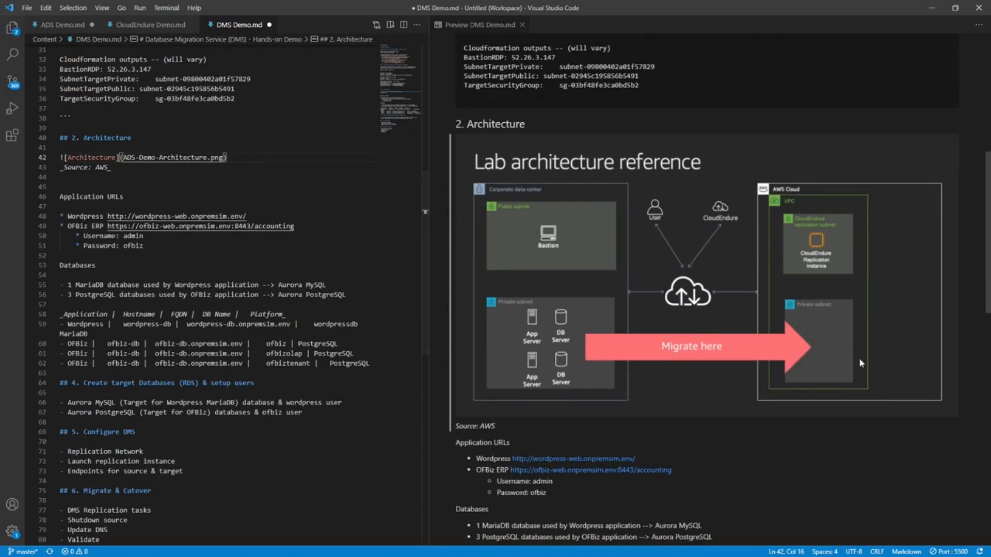
scroll(552, 364, down, 1)
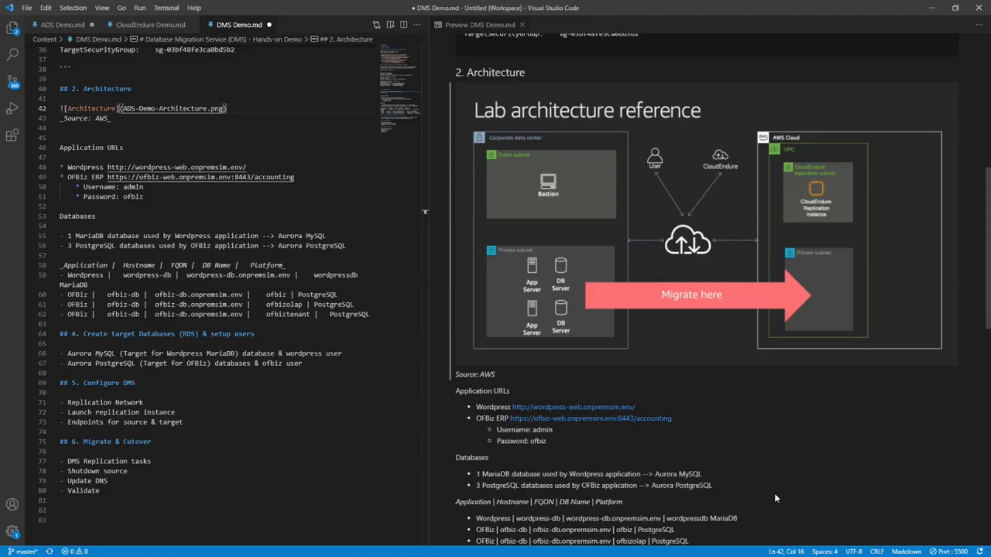
Review the database list and the target database, DMS configuration and migration and cutover sections of the preview.
scroll(774, 493, down, 2)
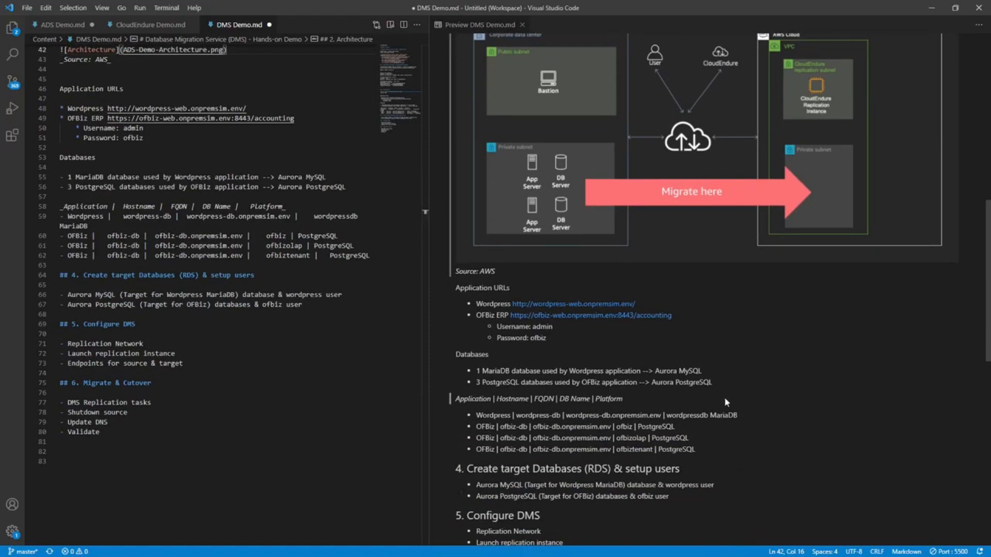
scroll(823, 421, up, 1)
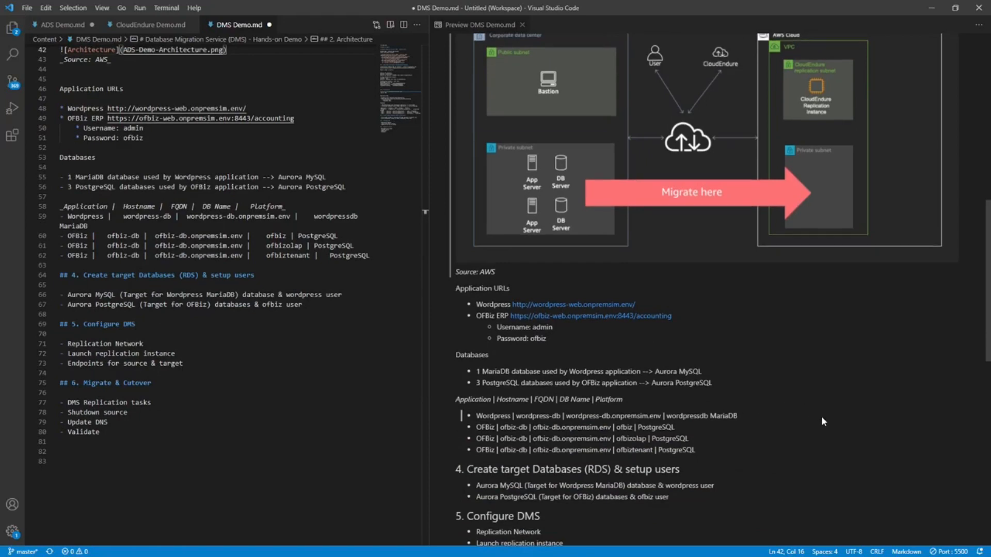
scroll(823, 421, down, 2)
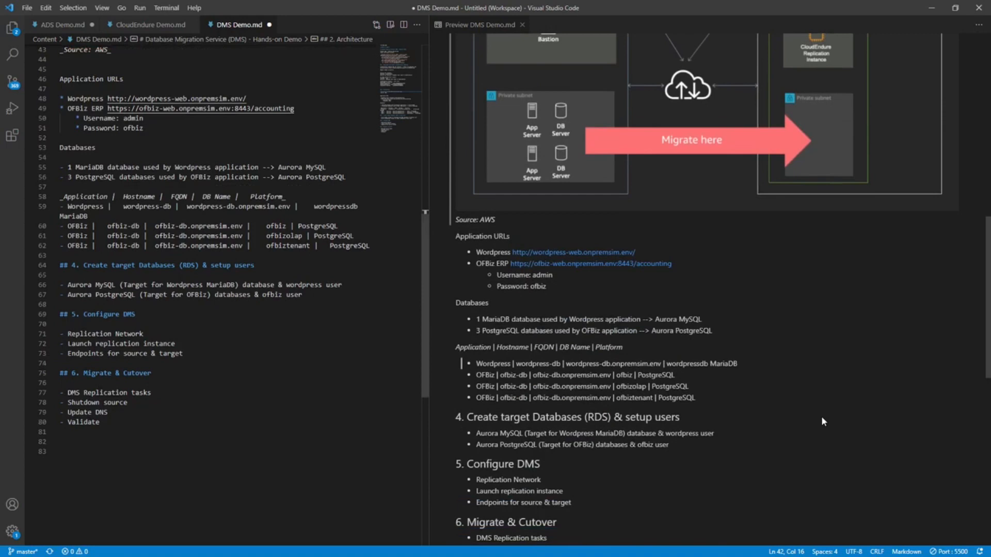
scroll(823, 421, down, 2)
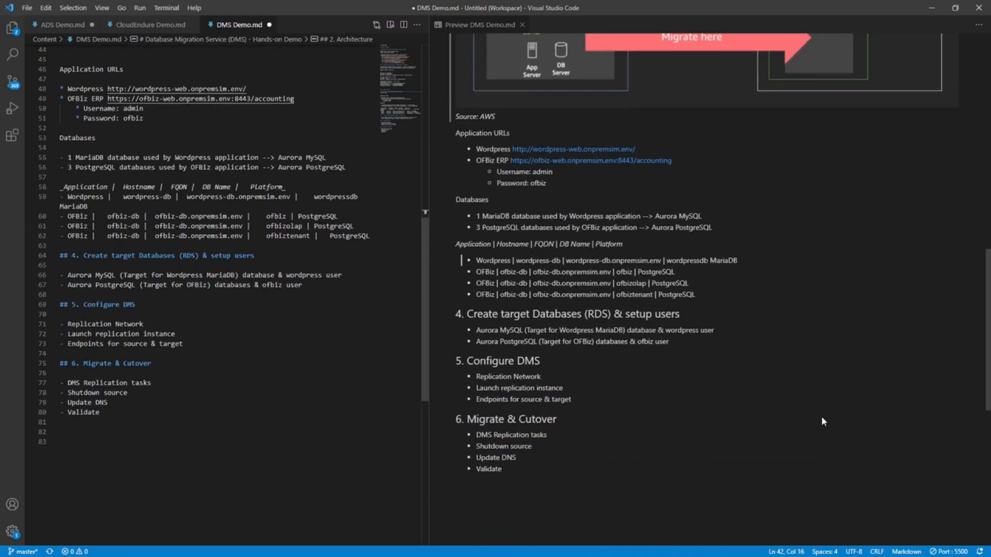
scroll(698, 378, up, 1)
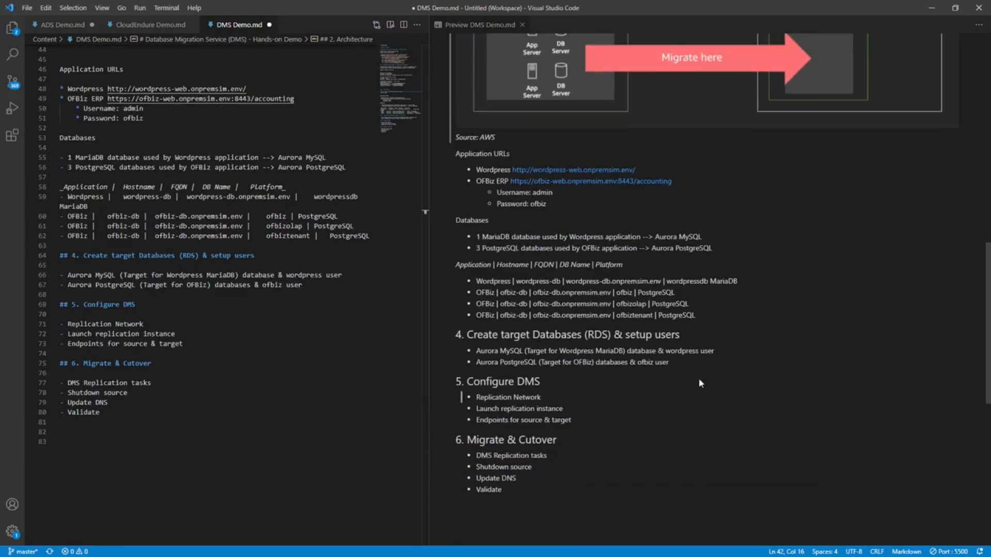
click(700, 383)
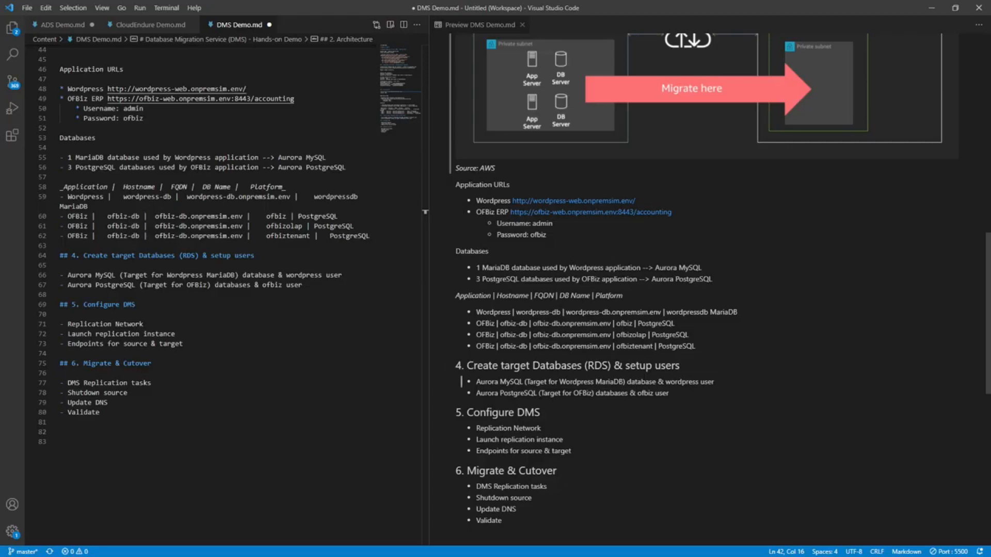
click(584, 517)
scroll(584, 517, up, 3)
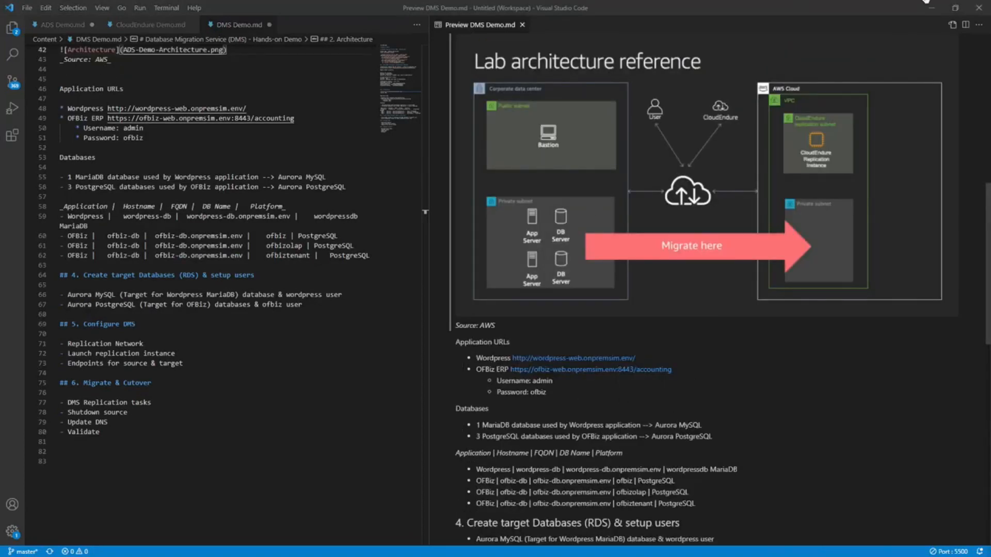
Switch to the AWS console in the browser and examine the Database Migration Service entry among Migration Hub's migration tools.
click(932, 6)
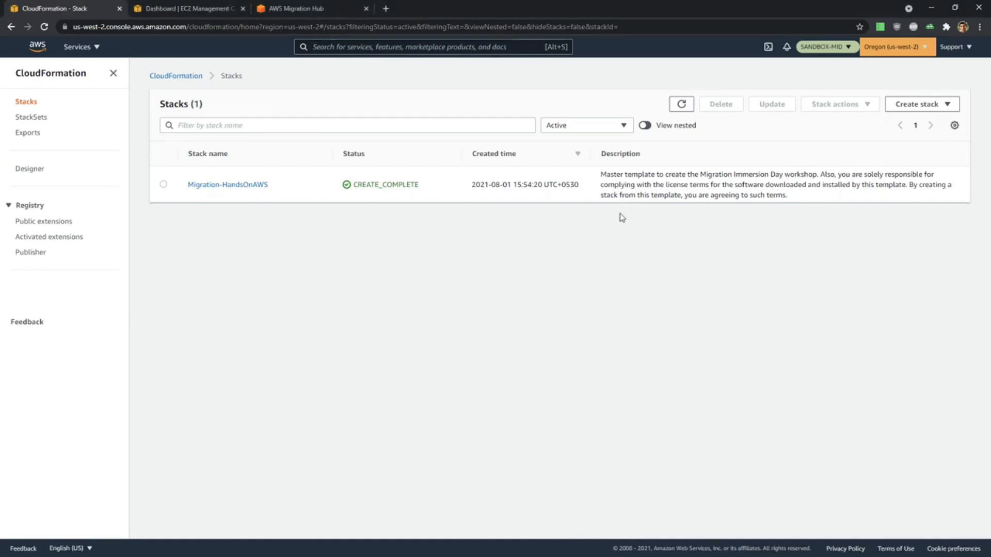
click(291, 8)
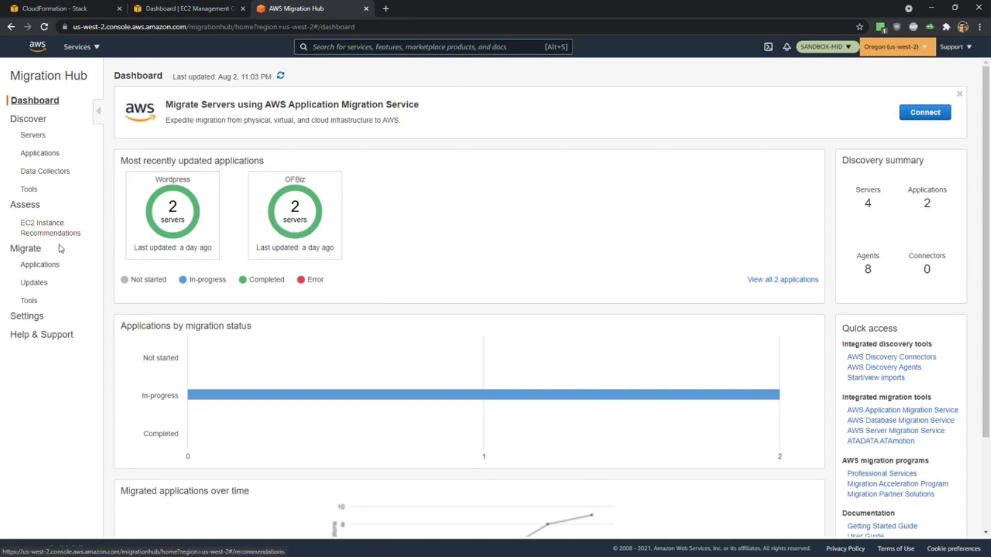
click(30, 301)
scroll(539, 301, down, 4)
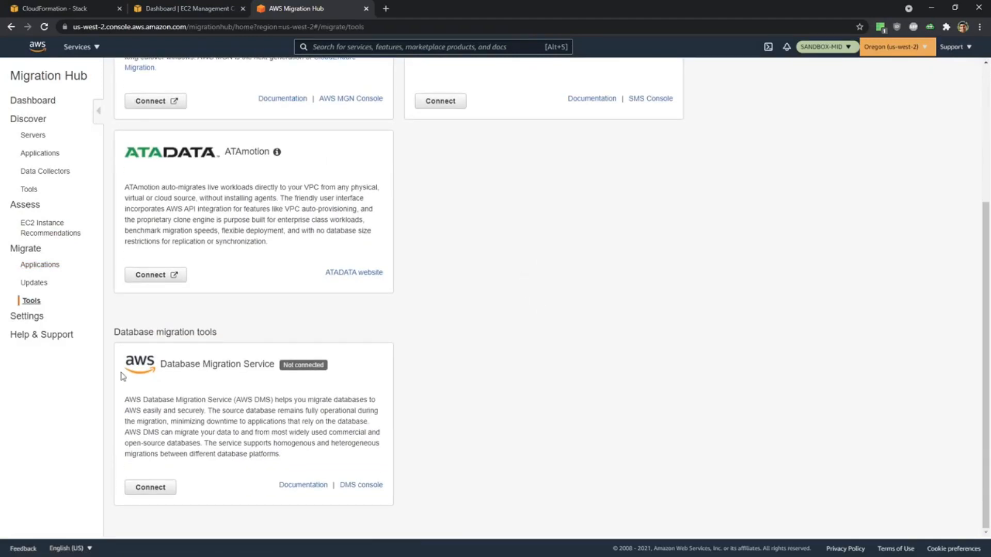
Open the list of running instances in the EC2 console.
click(90, 7)
click(178, 8)
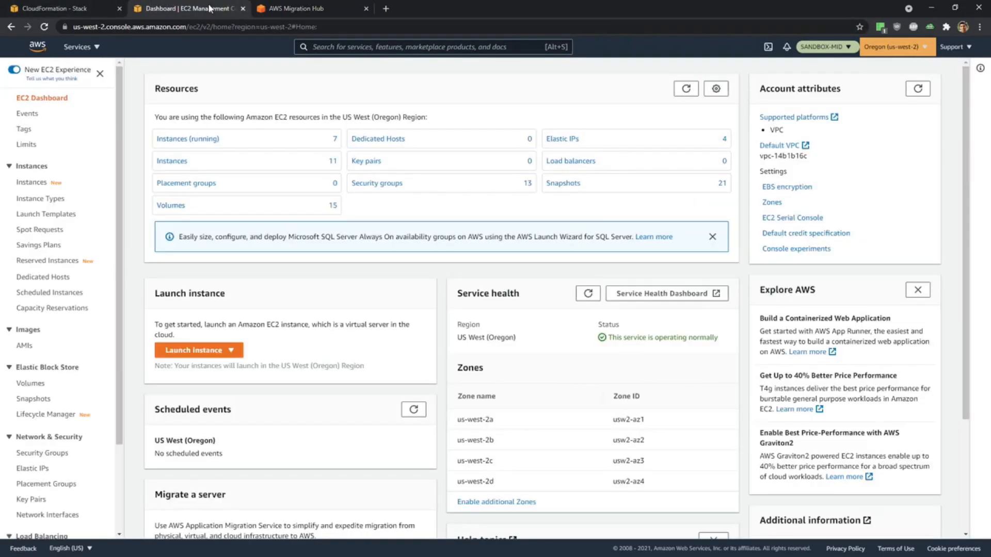
click(174, 146)
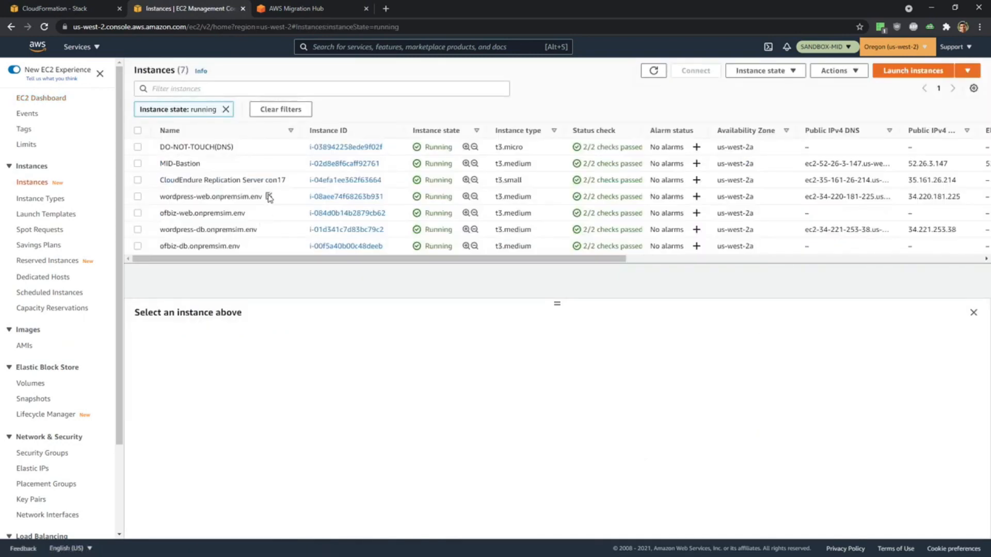
Filter the running instances by onpremsim.env, using the text from the wordpress-web instance name, and deselect that instance.
drag(263, 197, 213, 200)
key(ctrl+c)
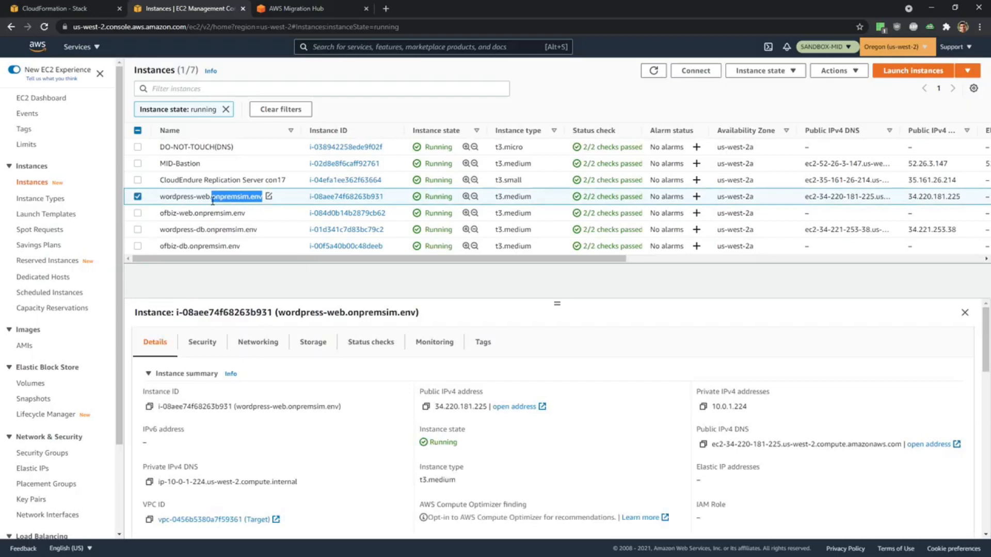
click(192, 88)
key(ctrl+v)
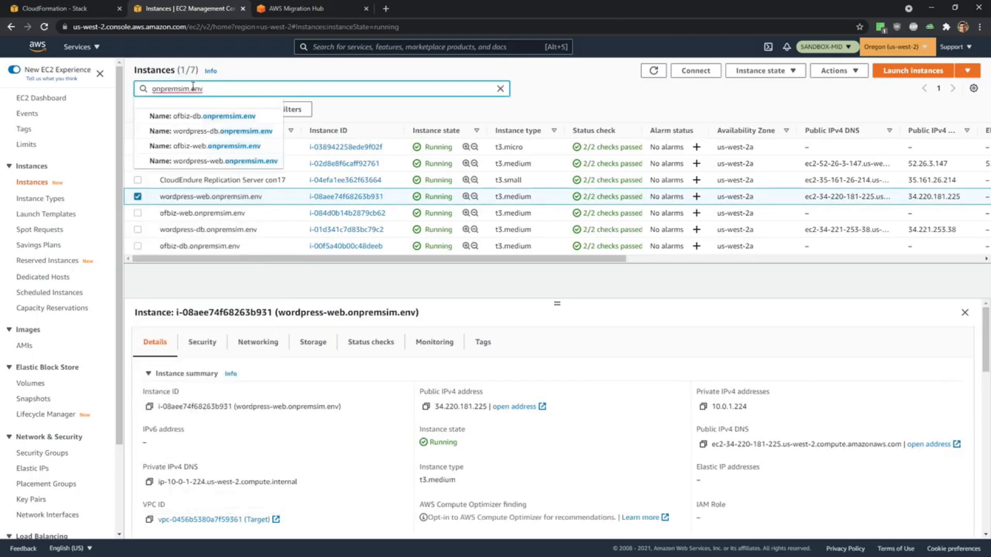
key(Return)
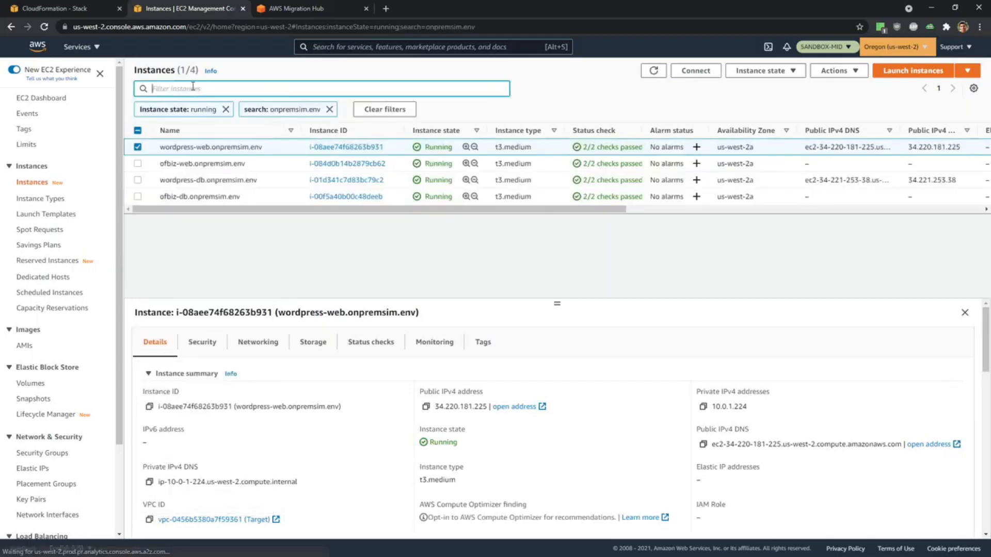
click(138, 146)
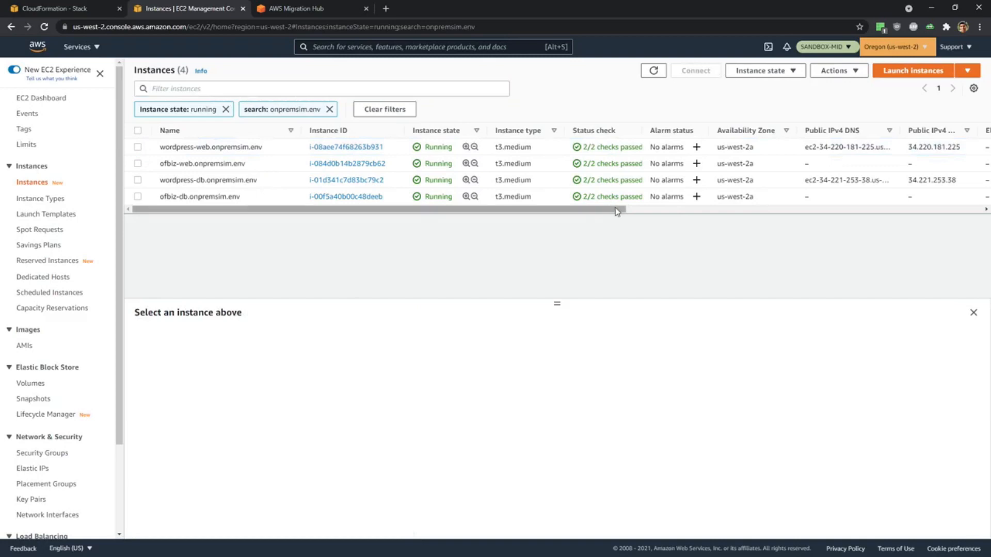
Inspect the networking details, including VPC and subnet, of the wordpress-web, wordpress-db and ofbiz-db instances.
click(269, 147)
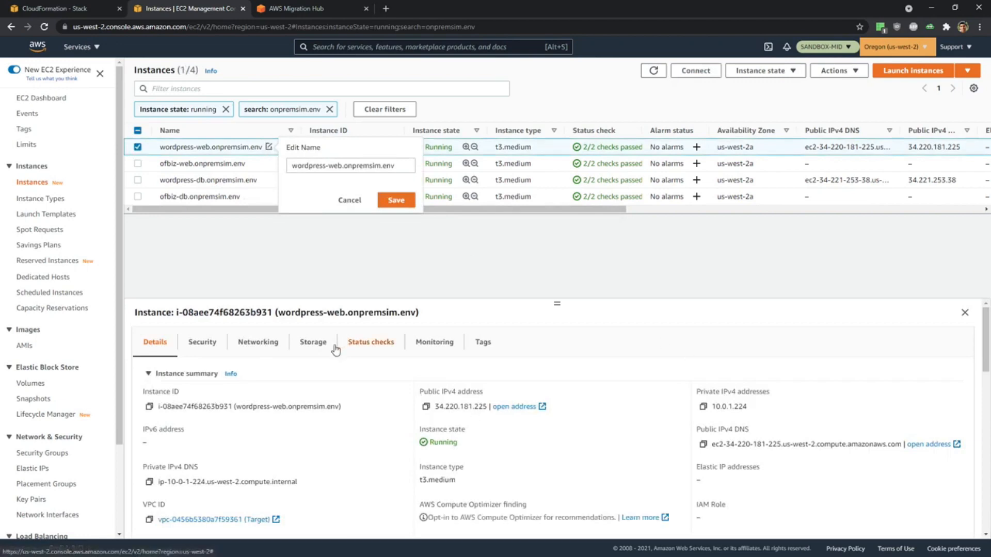
click(233, 349)
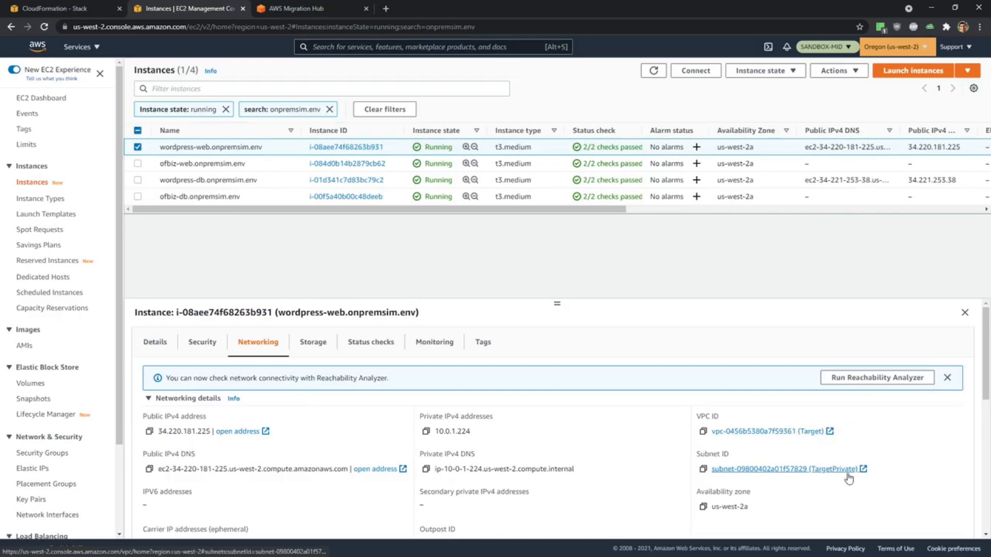
click(264, 180)
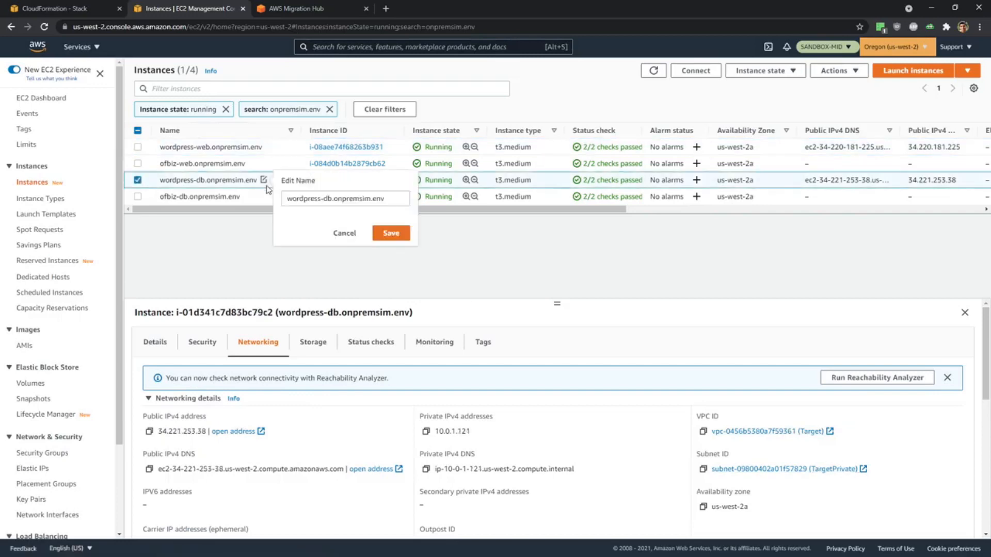
click(713, 271)
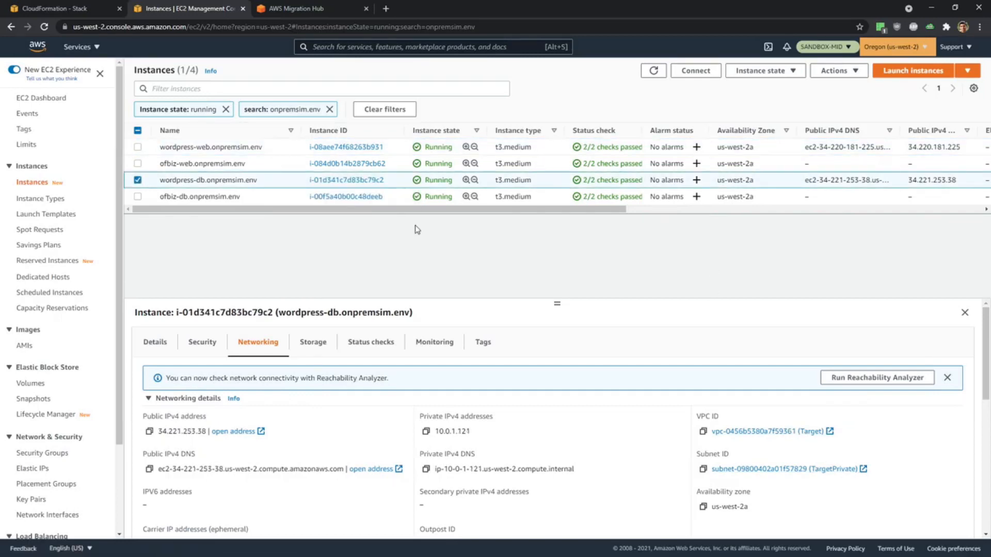
click(270, 197)
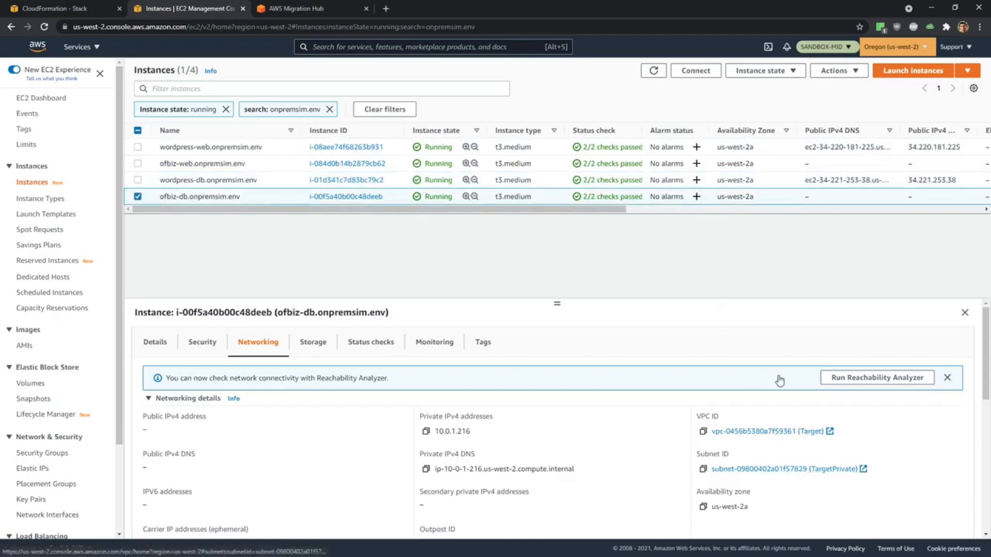
Search the AWS services for rds from Migration Hub and open the RDS console in a new browser tab.
click(57, 8)
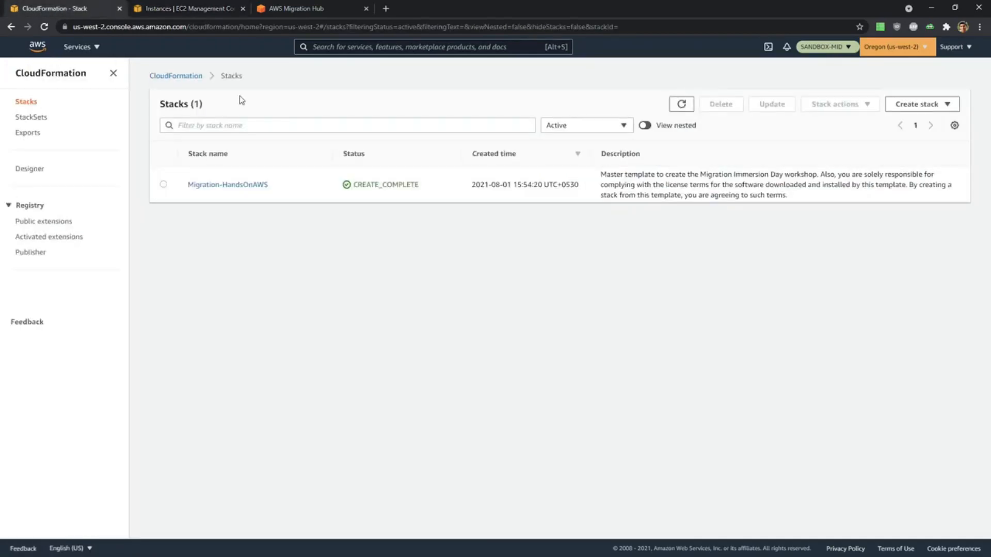
click(284, 9)
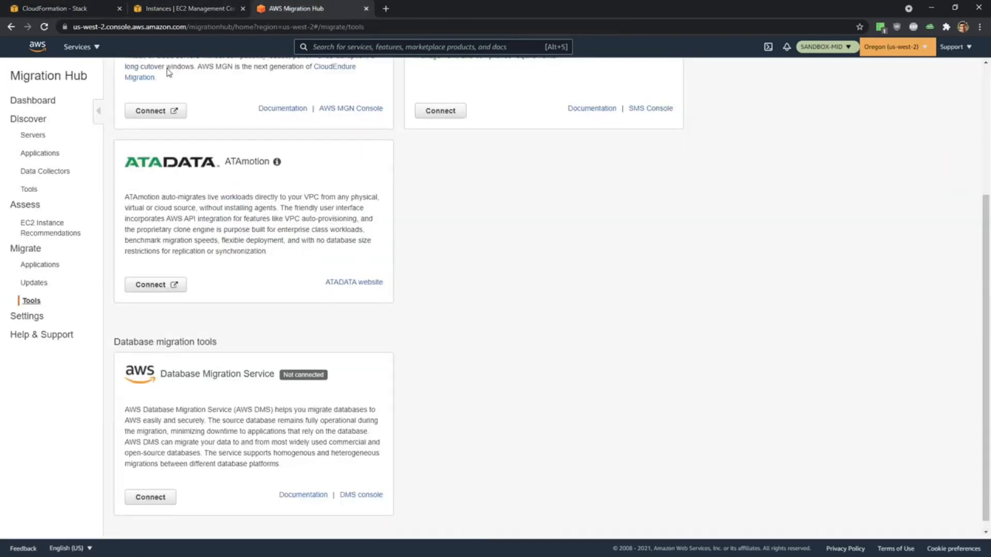
scroll(169, 73, up, 4)
click(379, 28)
click(391, 48)
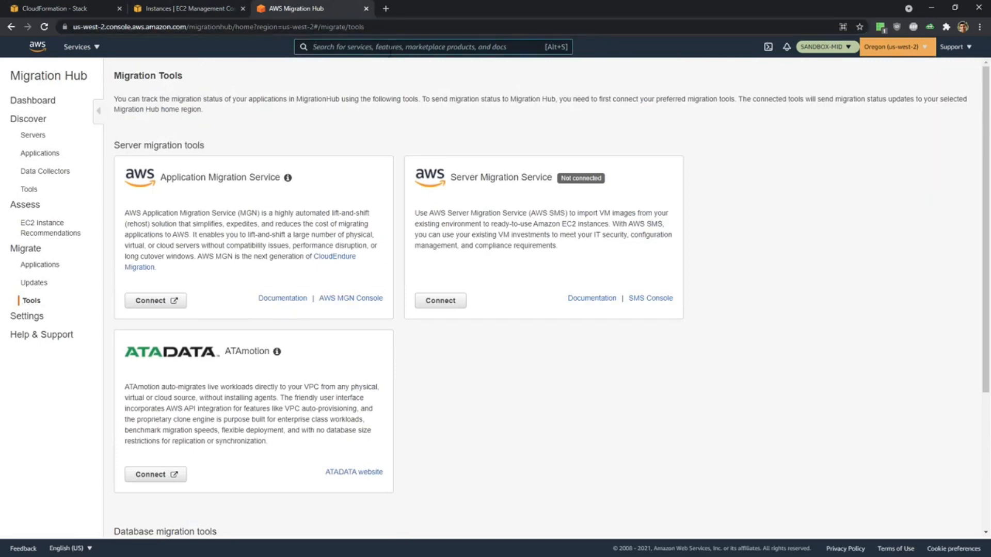
text(rds)
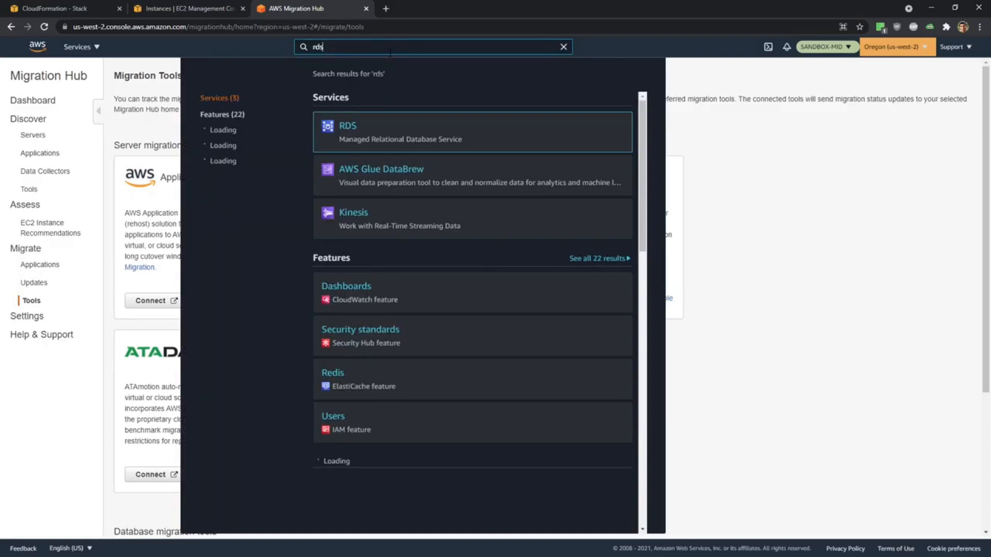
middle_click(350, 129)
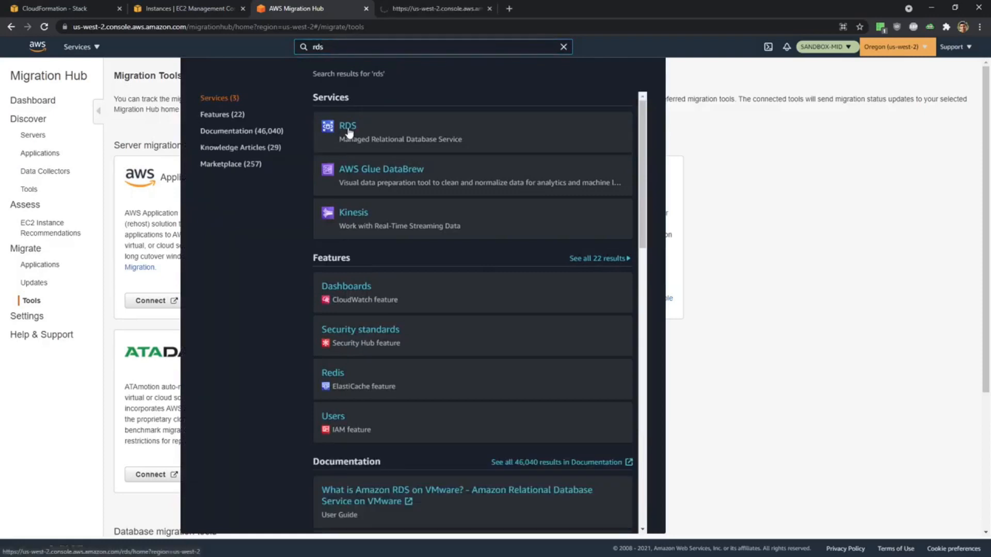
click(400, 4)
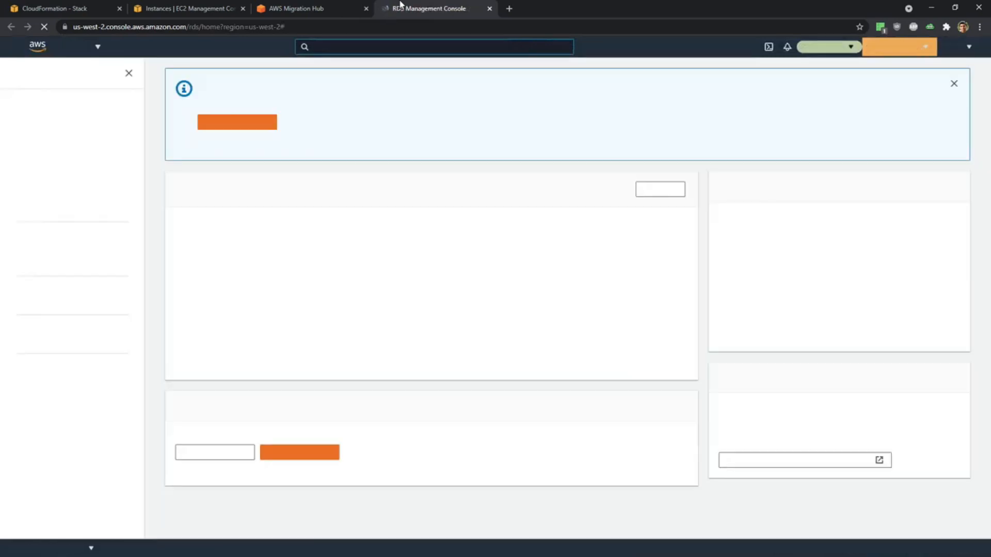
Start a standard-create RDS database with the provisioned Amazon Aurora MySQL engine and choose the Dev/Test template.
click(260, 121)
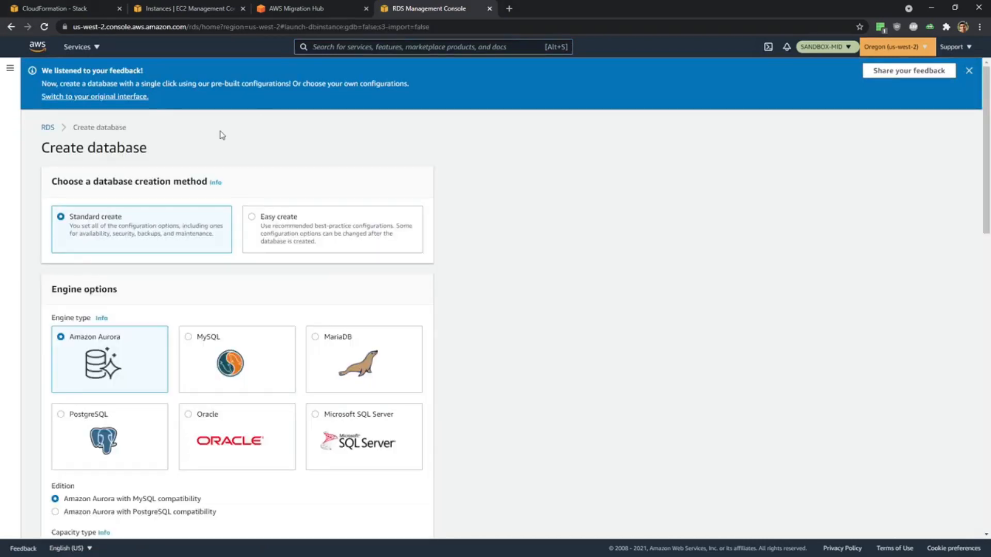
scroll(382, 303, down, 1)
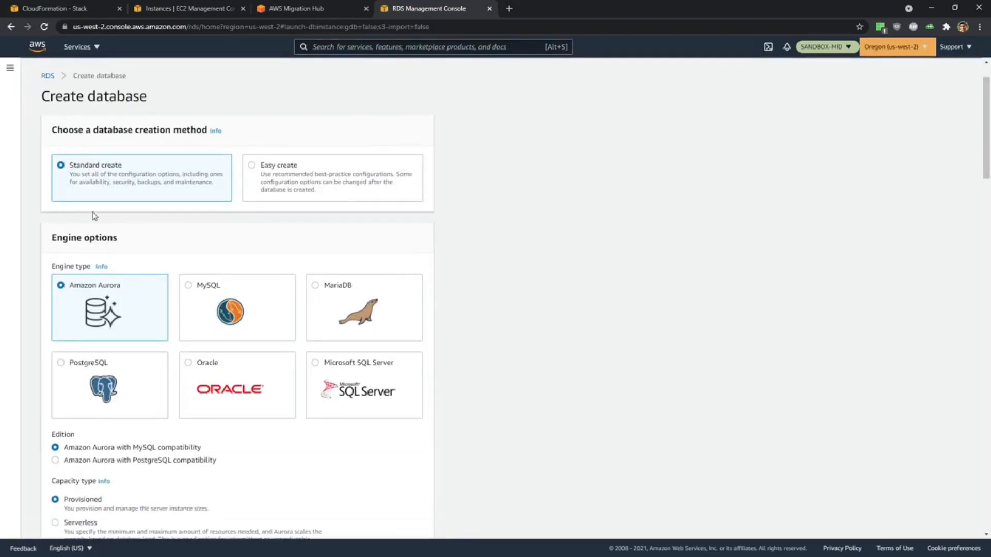
scroll(188, 190, down, 1)
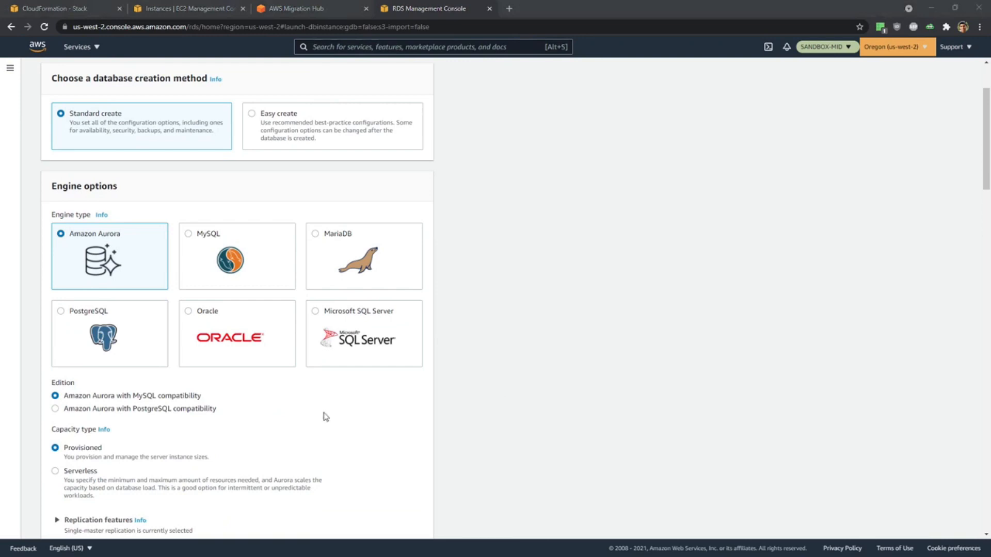
scroll(255, 413, down, 3)
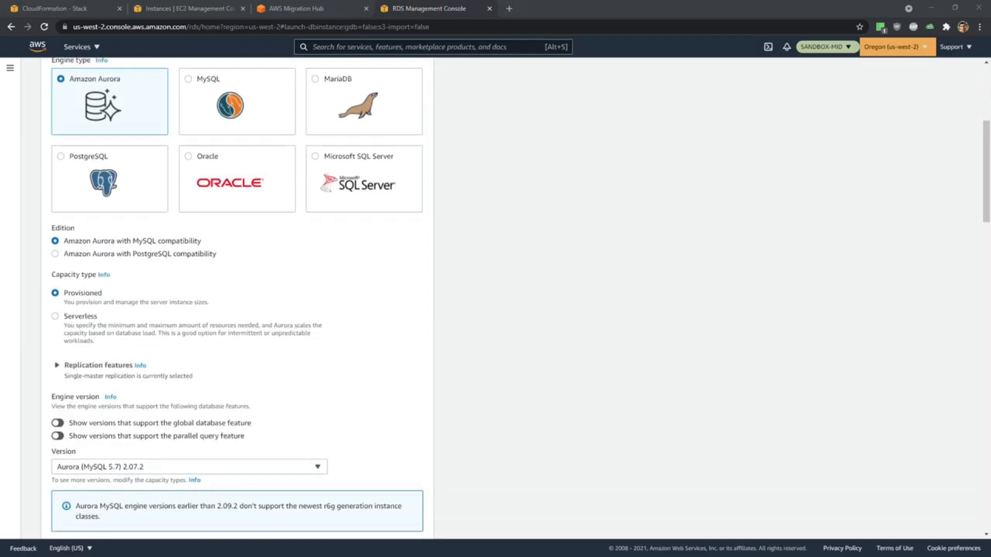
scroll(387, 392, down, 3)
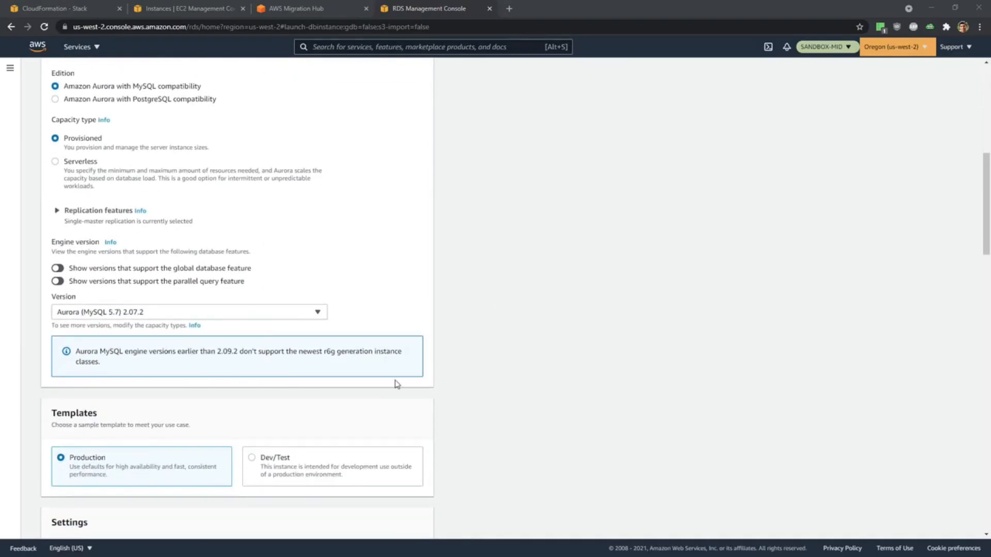
scroll(408, 384, down, 4)
click(252, 252)
Set the DB cluster identifier to MID-Wordpress.
scroll(488, 295, down, 3)
scroll(488, 295, down, 1)
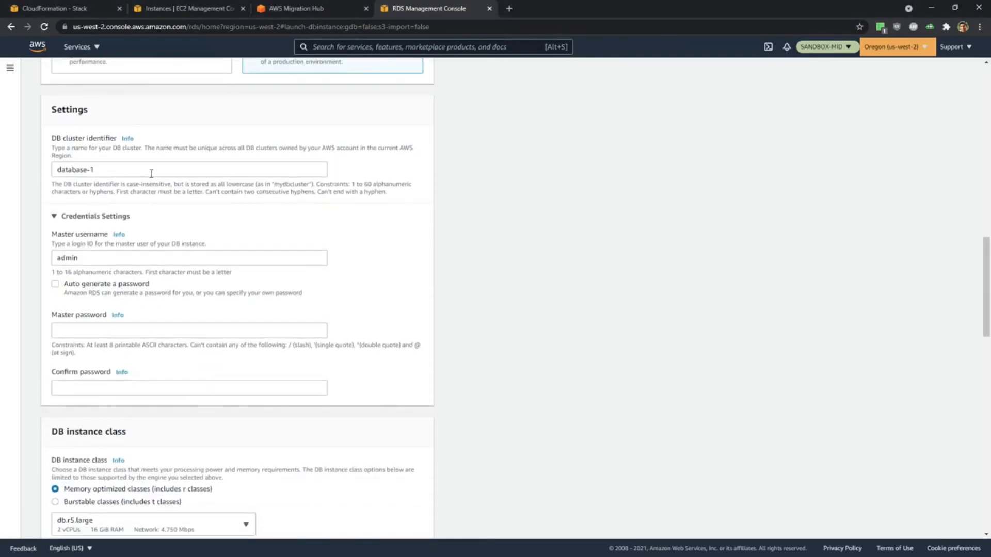
drag(150, 172, 3, 178)
text(MI)
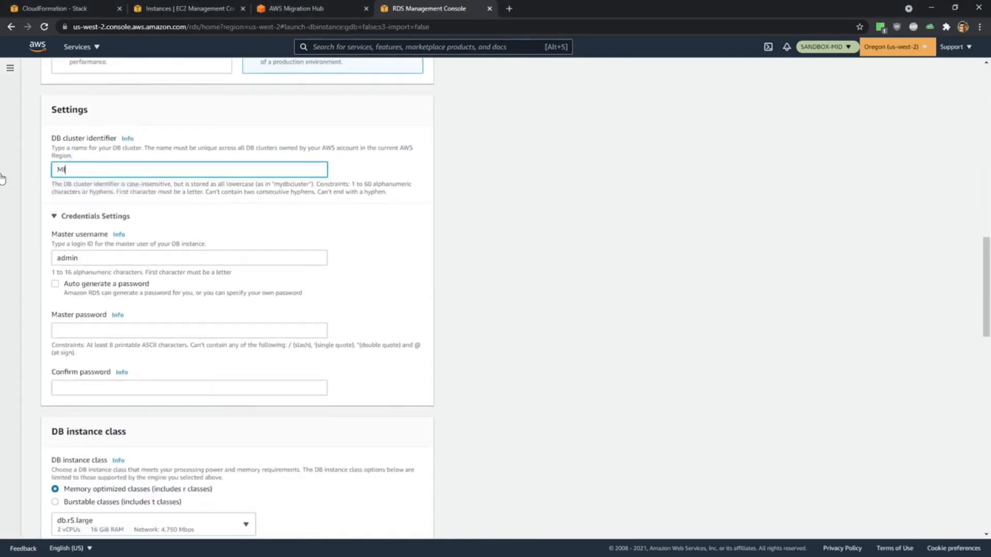
text(D-Wordpress)
Enter and confirm the master password for the admin user in the credentials settings.
scroll(118, 200, down, 2)
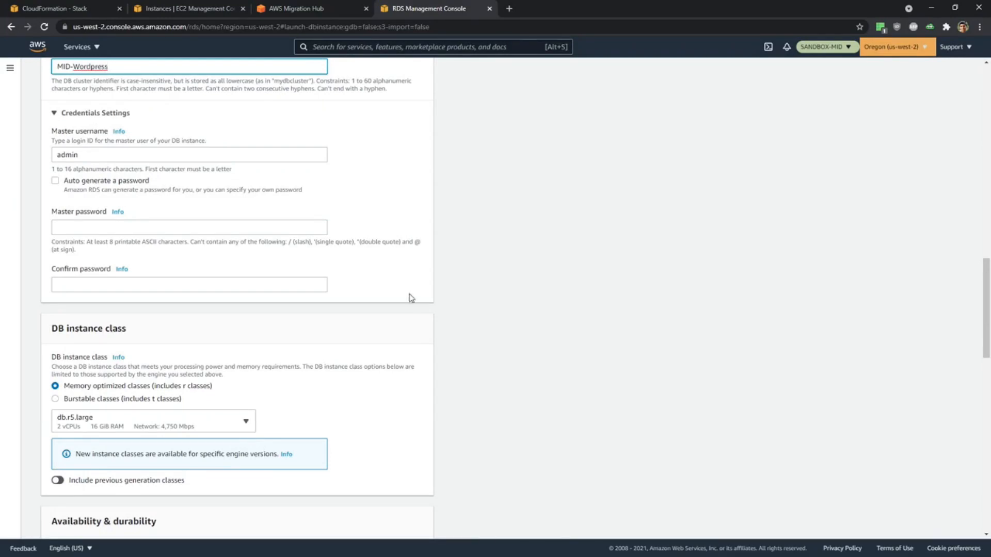
click(105, 228)
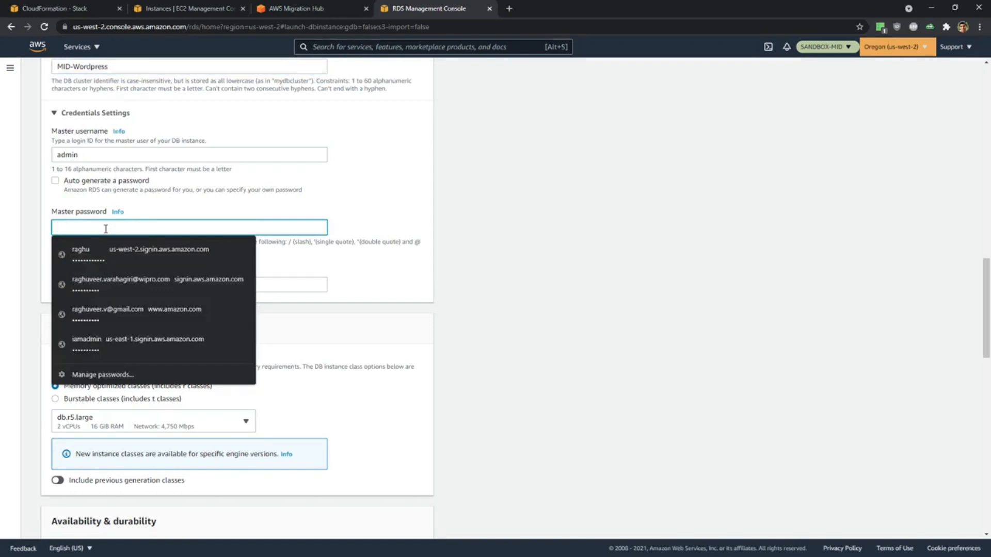
text(•••••••)
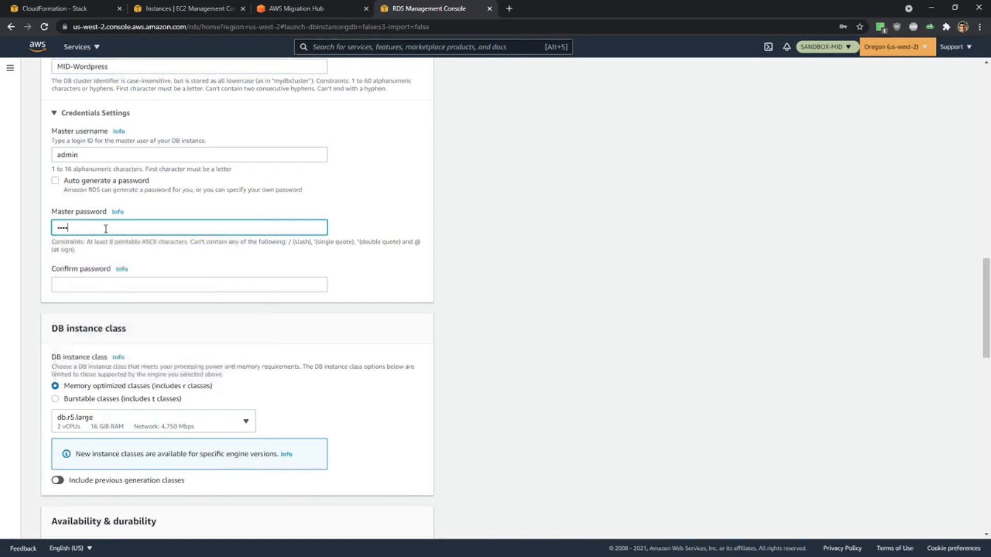
click(119, 285)
text(•••••••)
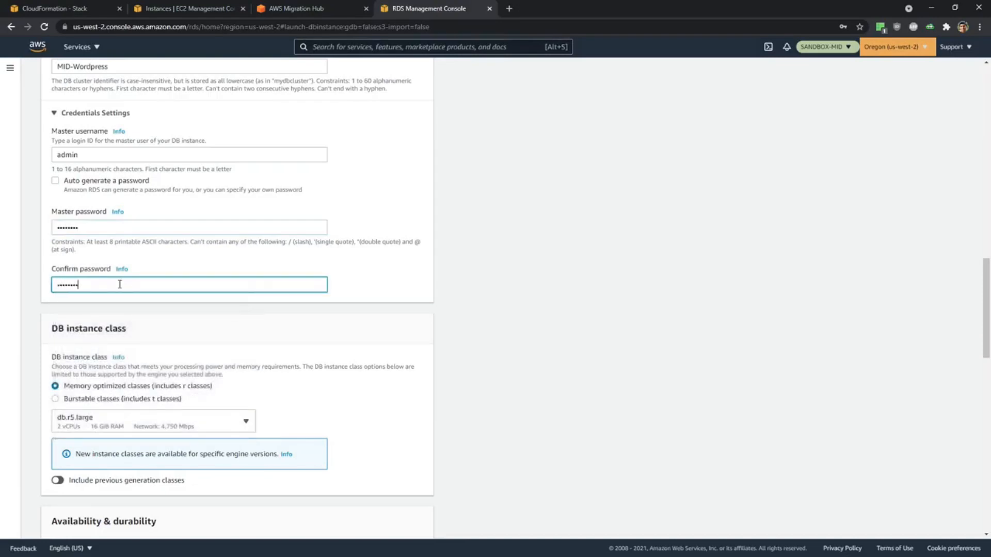
click(505, 285)
Set the DB instance class to the burstable db.t3.medium.
scroll(507, 285, down, 2)
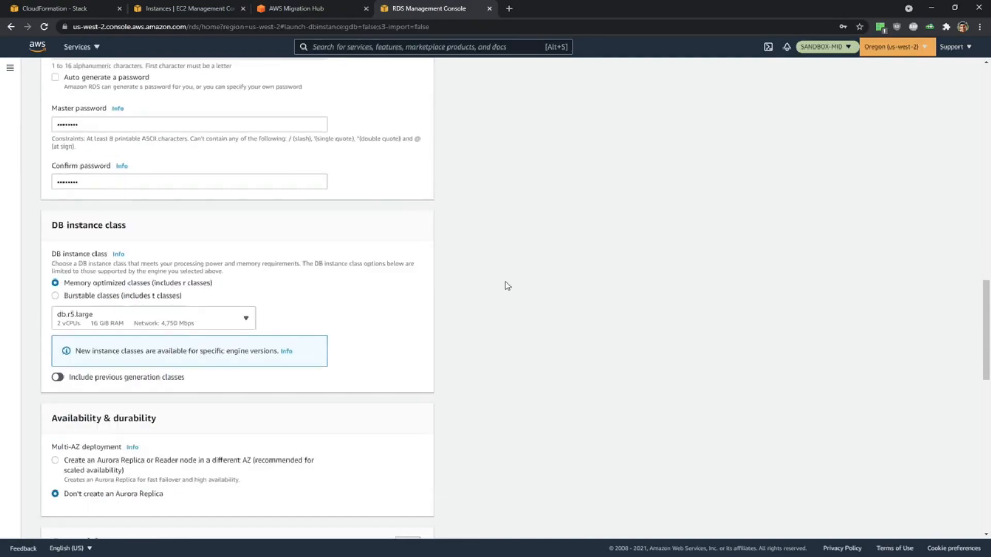
scroll(507, 286, down, 2)
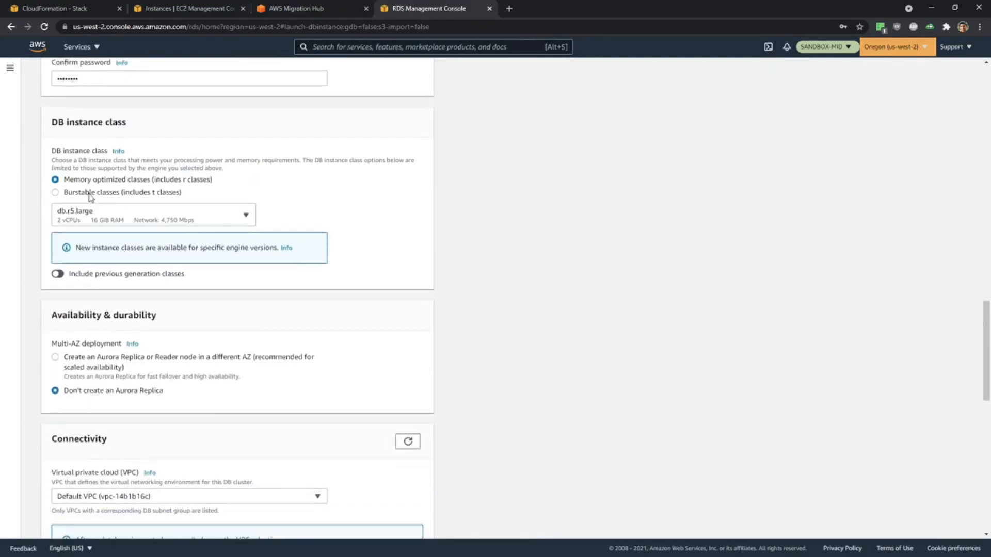
click(55, 194)
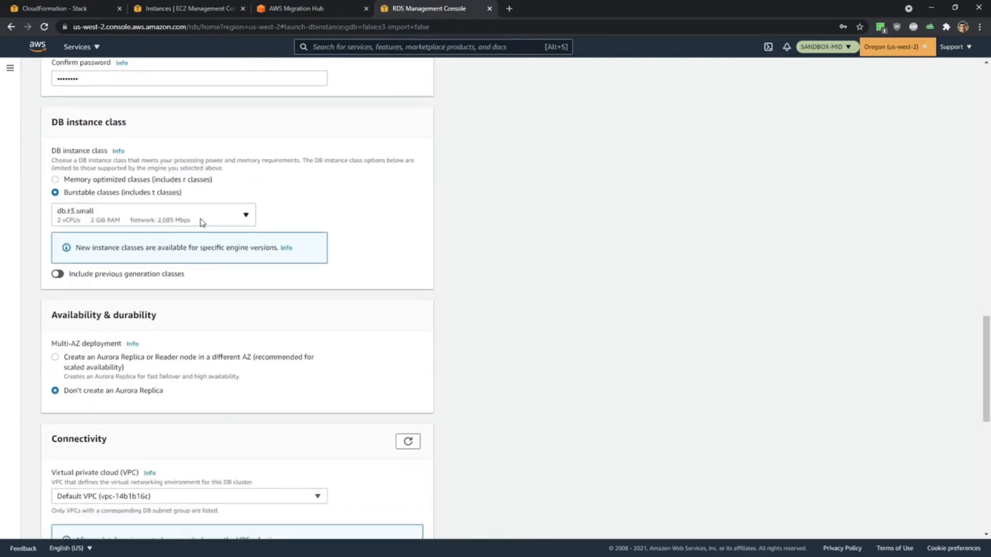
click(202, 223)
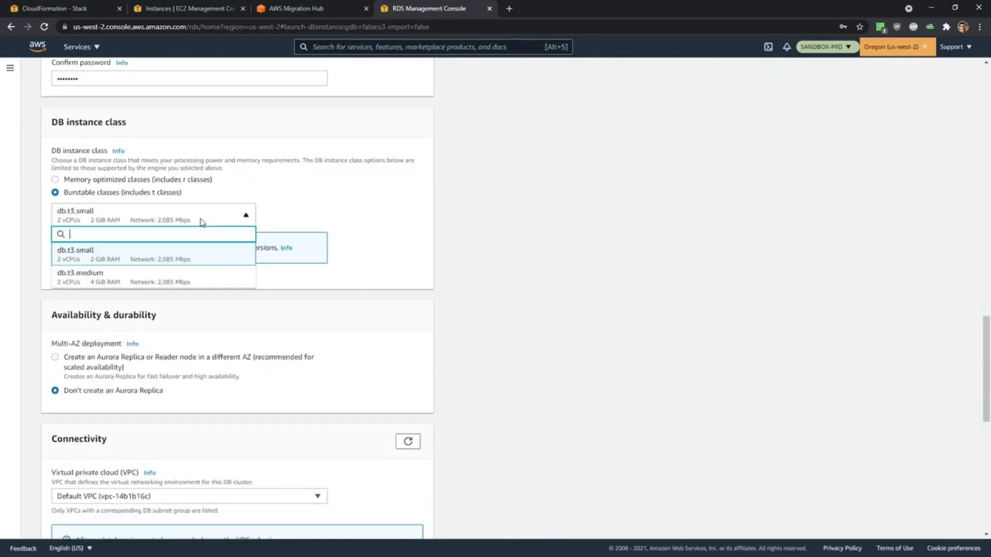
click(149, 279)
Place the database in the Target VPC and keep Create new DB Subnet Group as its subnet group.
scroll(551, 336, down, 3)
scroll(195, 305, down, 1)
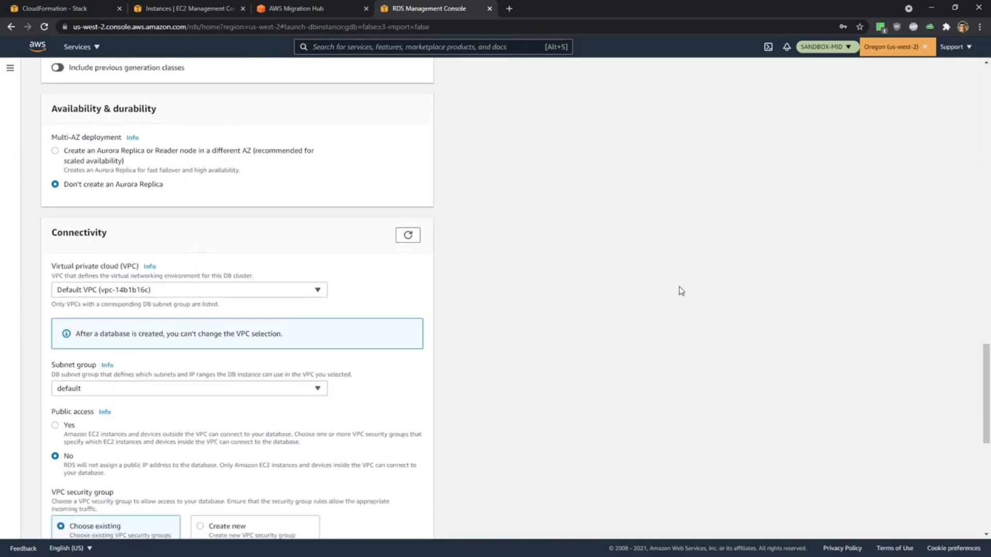
scroll(681, 291, down, 2)
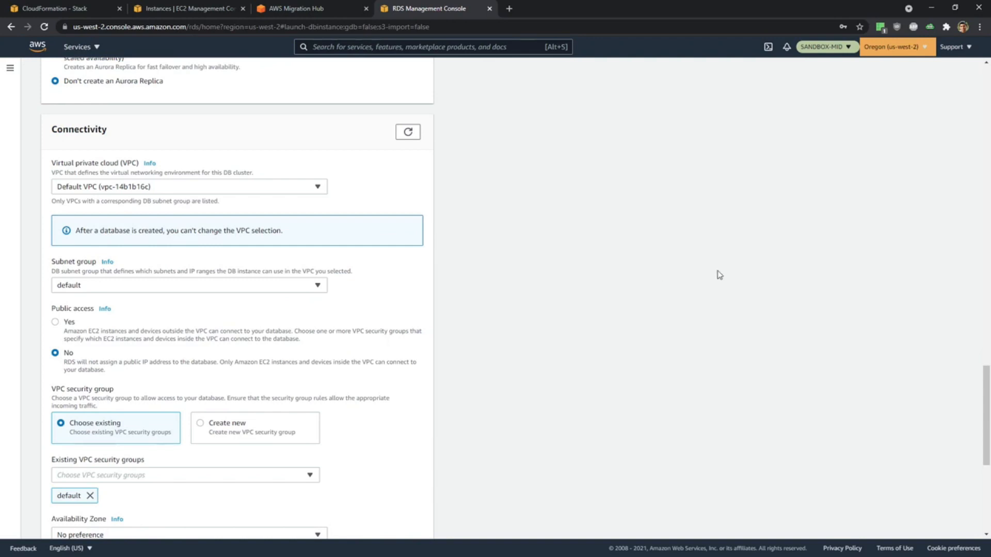
scroll(719, 275, down, 1)
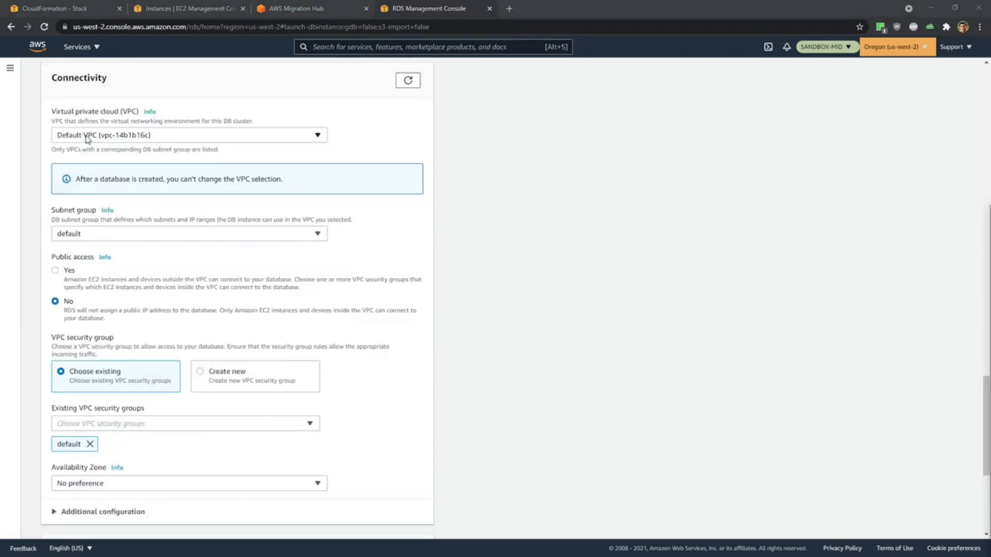
click(127, 140)
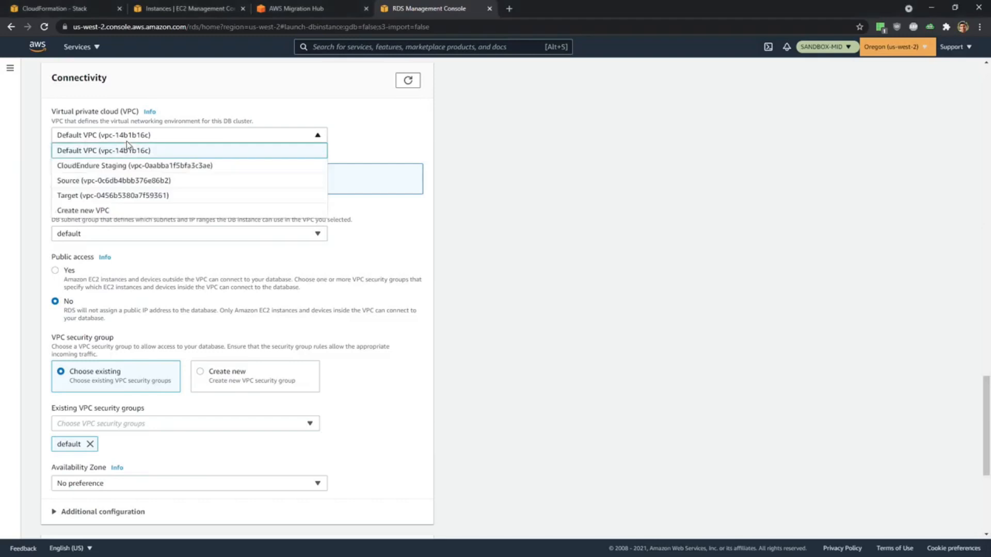
click(136, 196)
click(215, 236)
click(215, 237)
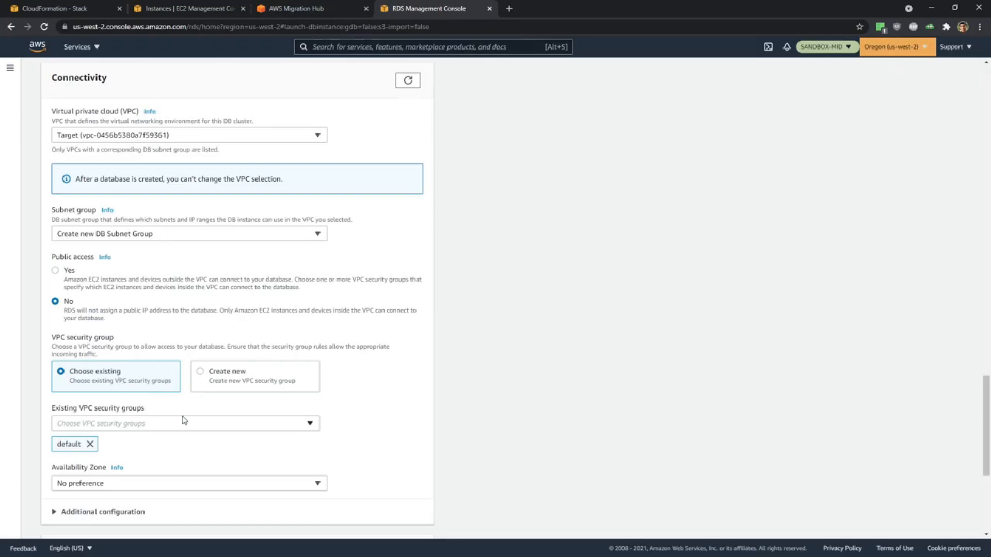
Add the existing Migration-HandsOnAWS TargetSecurityGroup to the database's VPC security groups alongside default.
scroll(184, 418, down, 1)
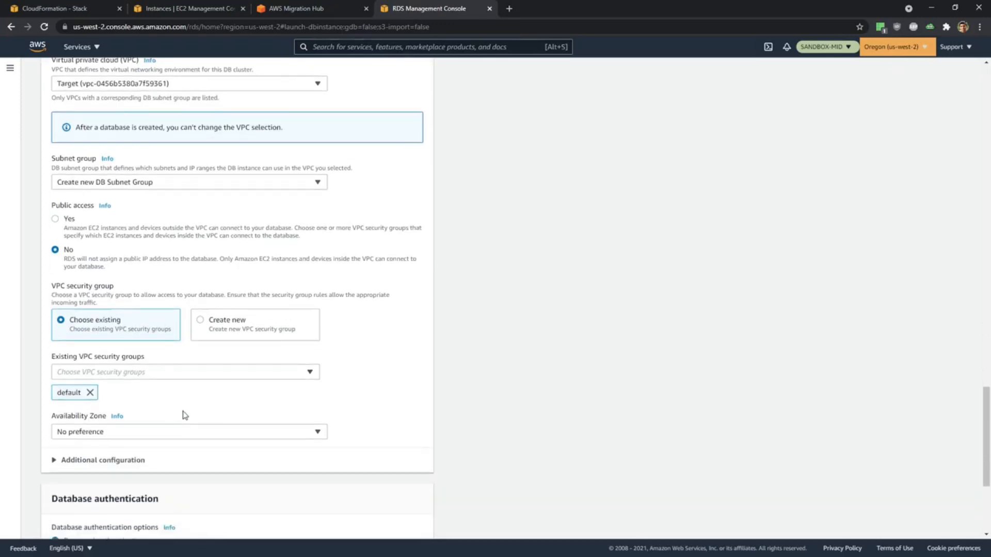
click(143, 373)
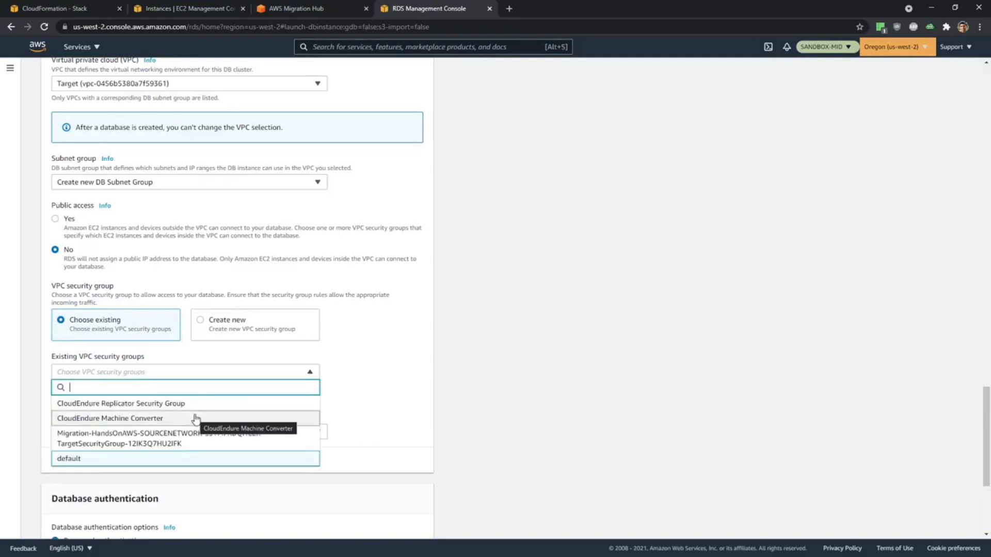
click(204, 445)
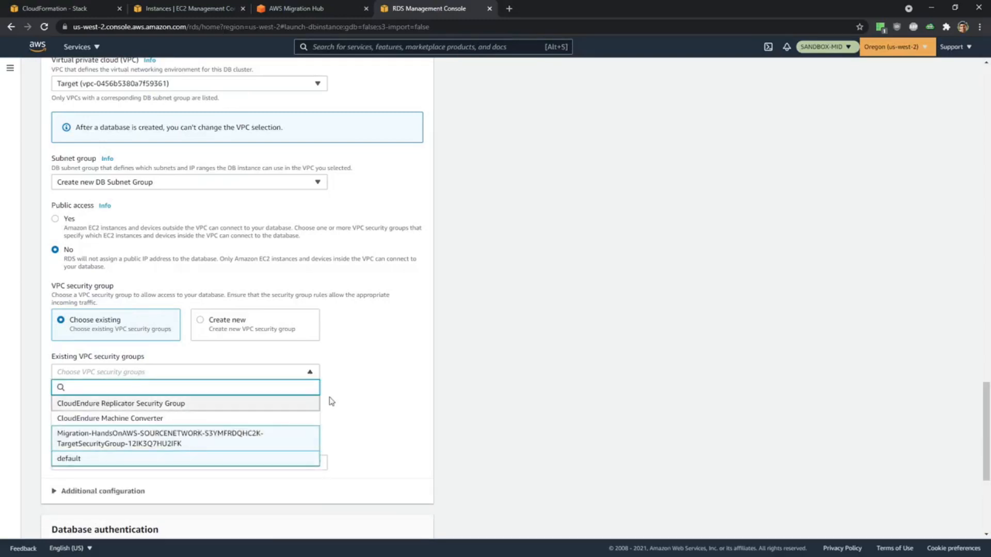
click(391, 402)
Set the database's availability zone to us-west-2a.
scroll(391, 401, down, 1)
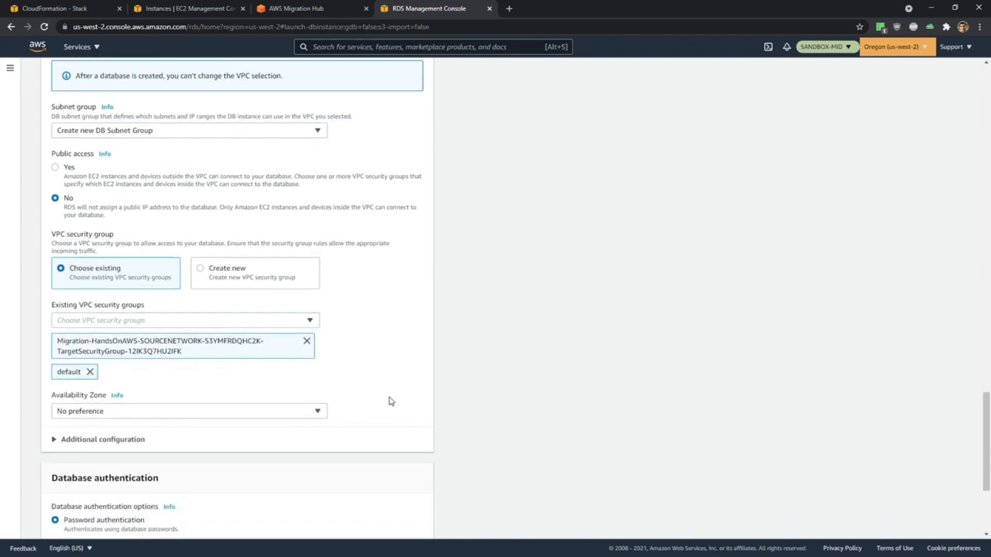
click(230, 411)
click(178, 442)
scroll(426, 395, up, 1)
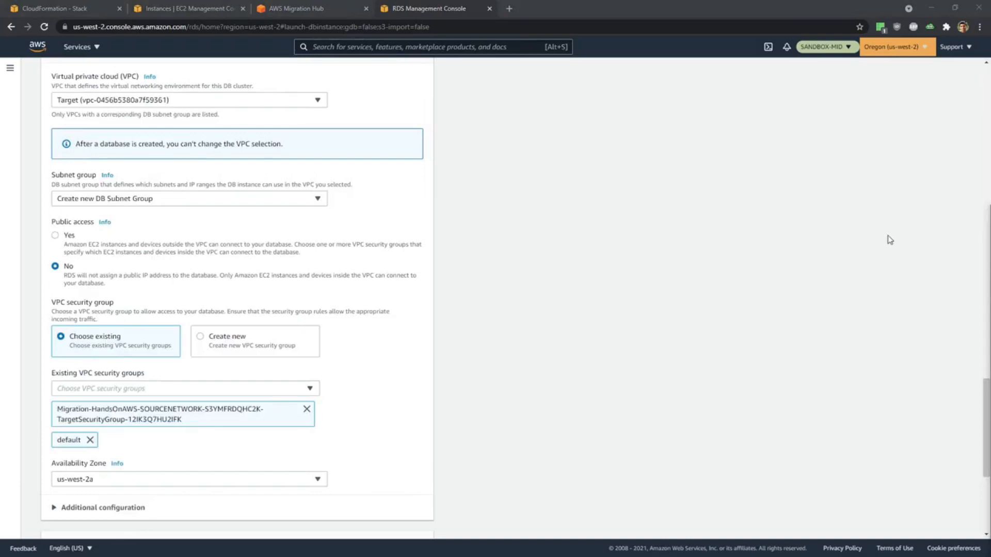
Expand the additional database configuration and set the initial database name to wordpressdb.
scroll(307, 321, down, 4)
scroll(307, 321, down, 1)
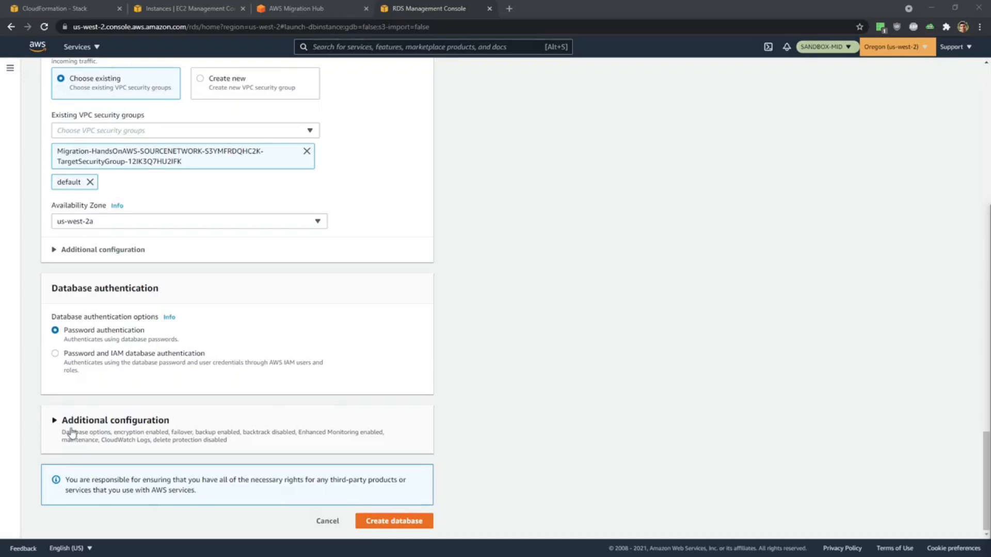
click(55, 419)
scroll(380, 375, down, 3)
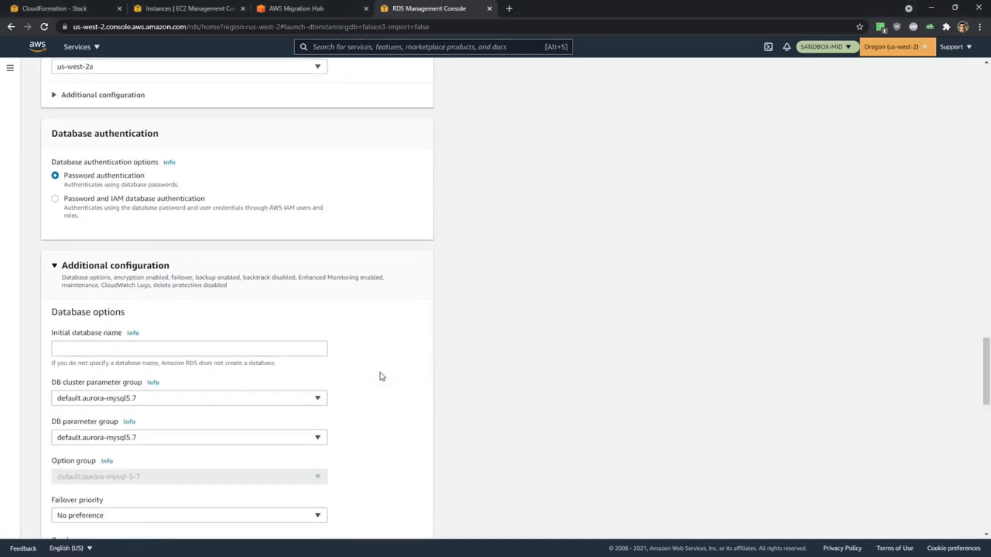
scroll(382, 376, down, 2)
scroll(381, 371, down, 2)
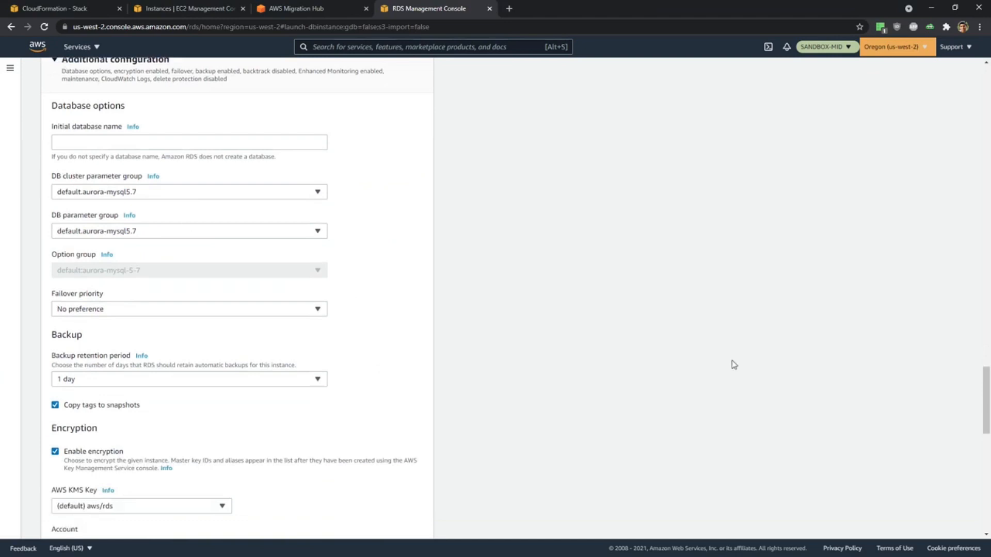
click(97, 141)
text(wordpreedb)
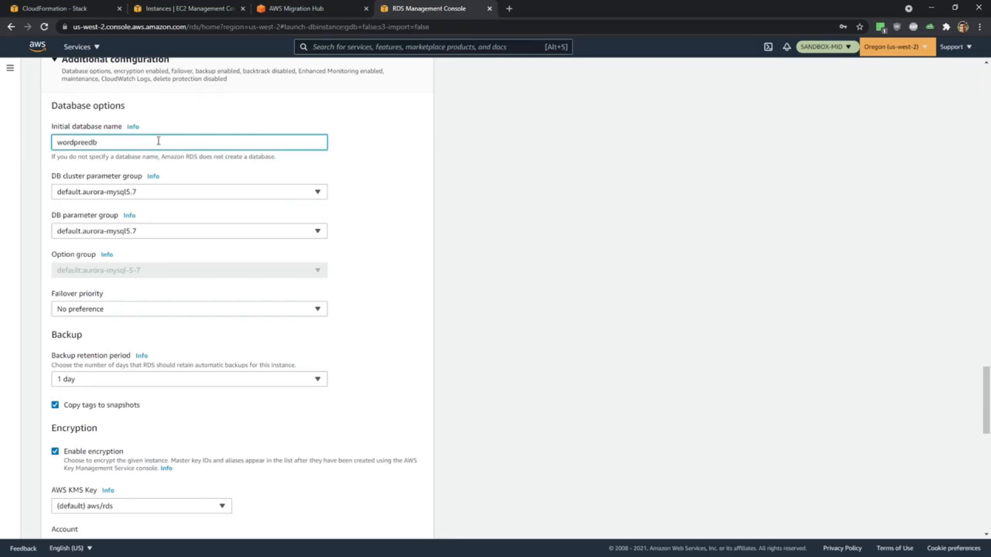
click(90, 143)
key(BackSpace)
text(ss)
click(493, 233)
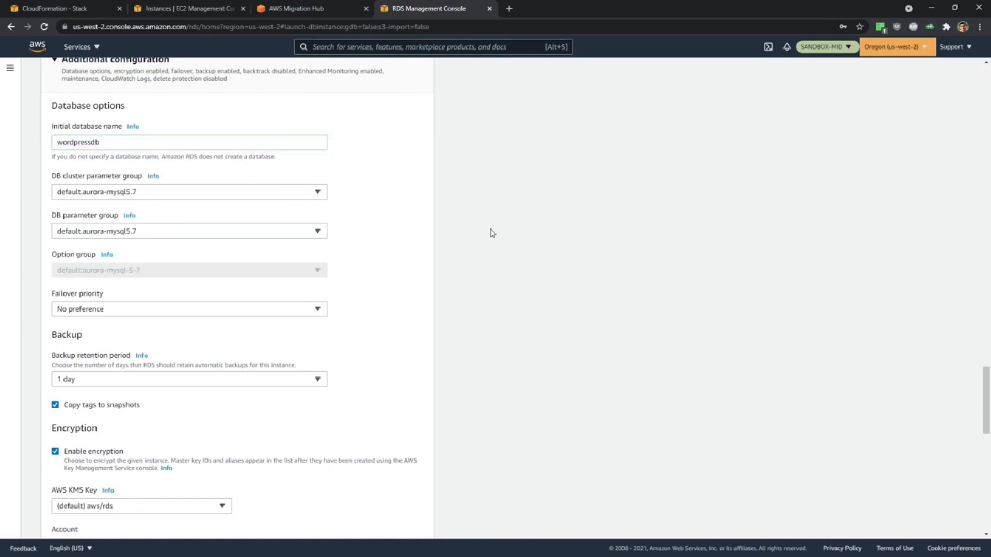
Disable encryption and Enhanced monitoring for the database in the additional configuration.
scroll(423, 284, down, 1)
scroll(423, 284, down, 2)
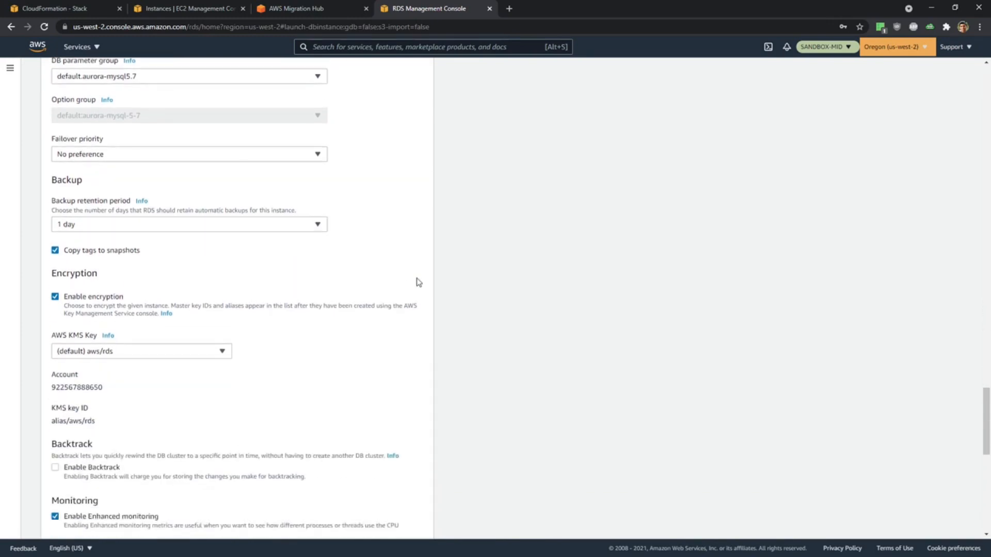
click(55, 297)
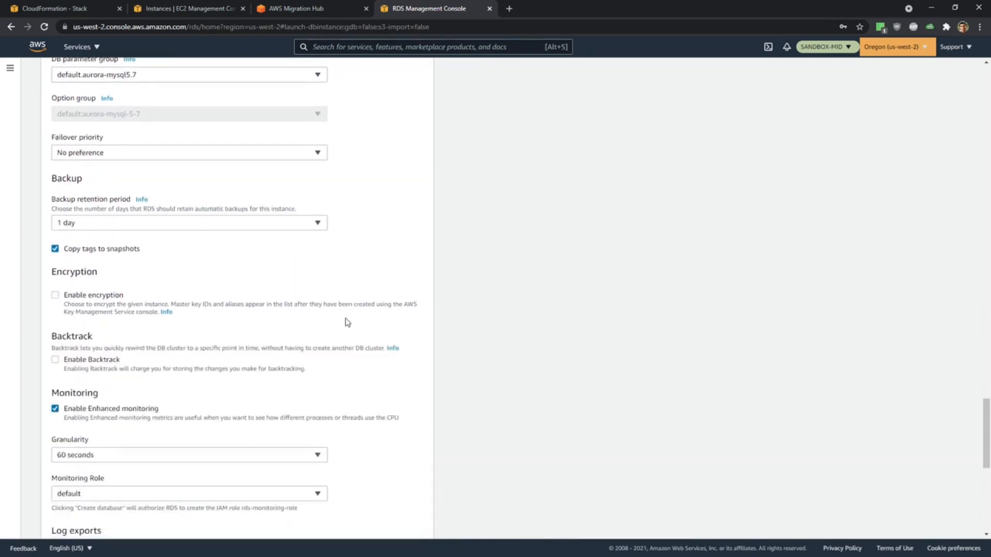
scroll(309, 323, down, 2)
click(55, 308)
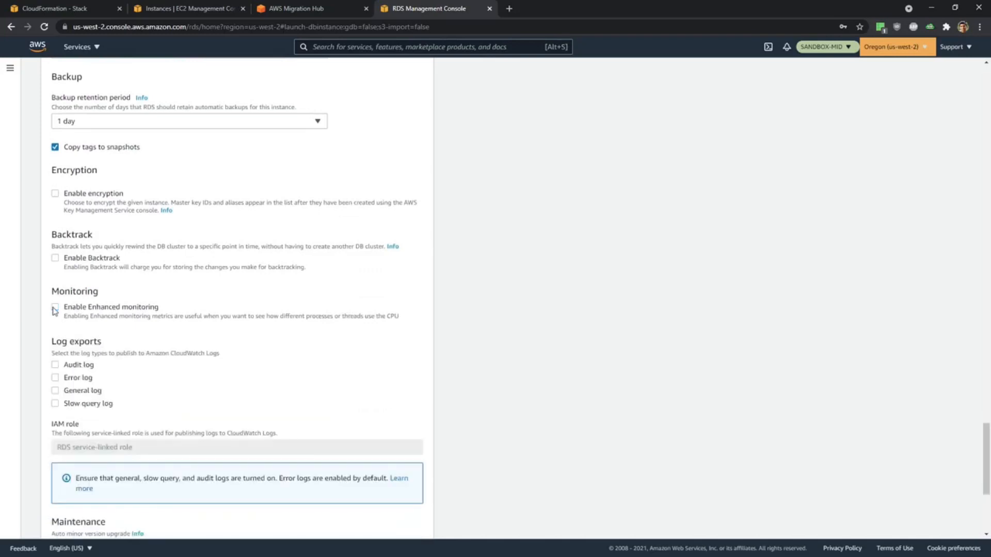
scroll(326, 333, down, 3)
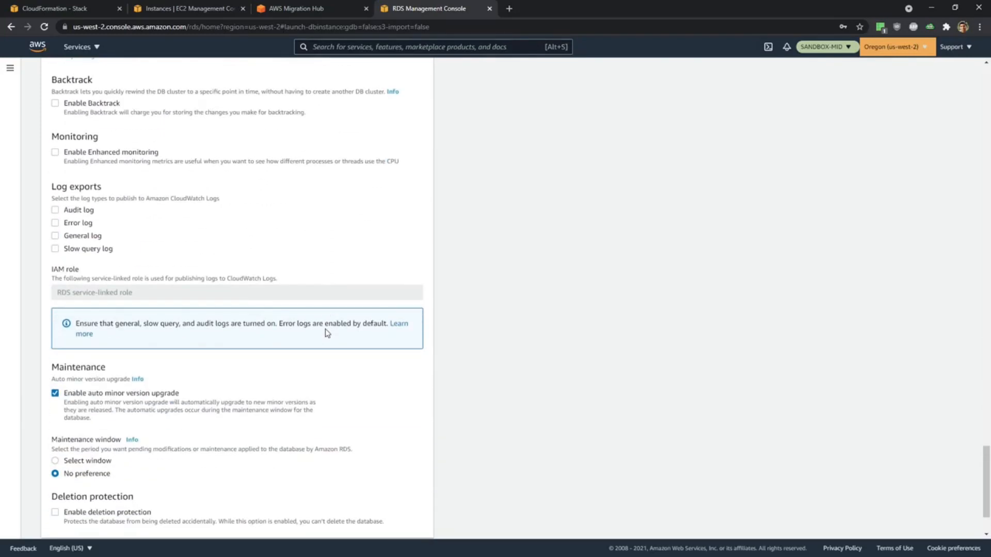
scroll(327, 333, down, 2)
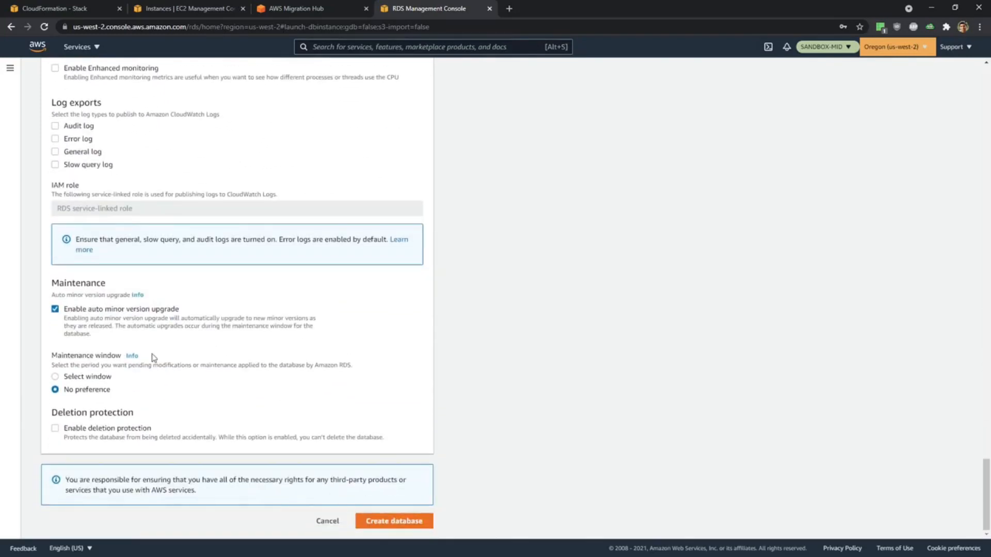
Submit the configured MID-Wordpress database for creation and start creating another RDS database.
click(397, 523)
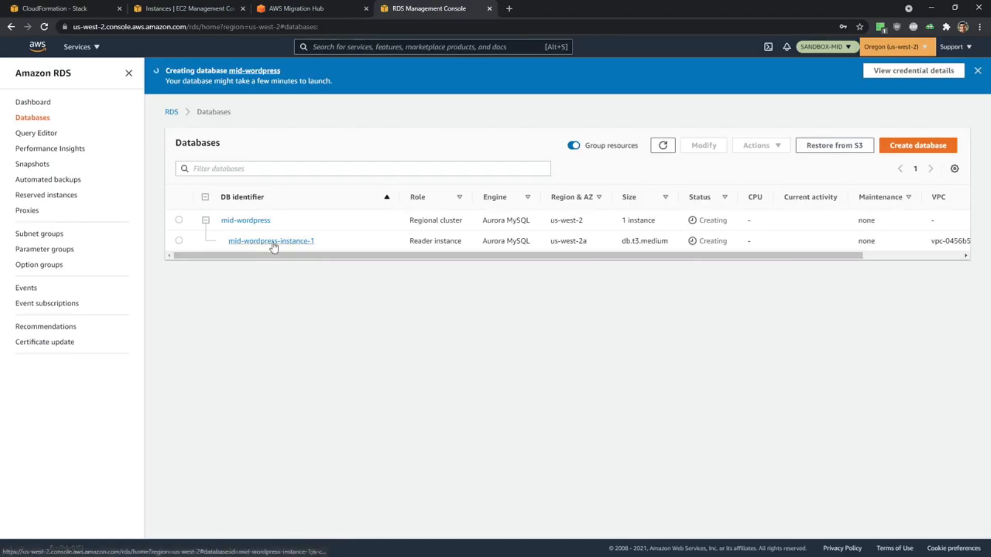
click(927, 147)
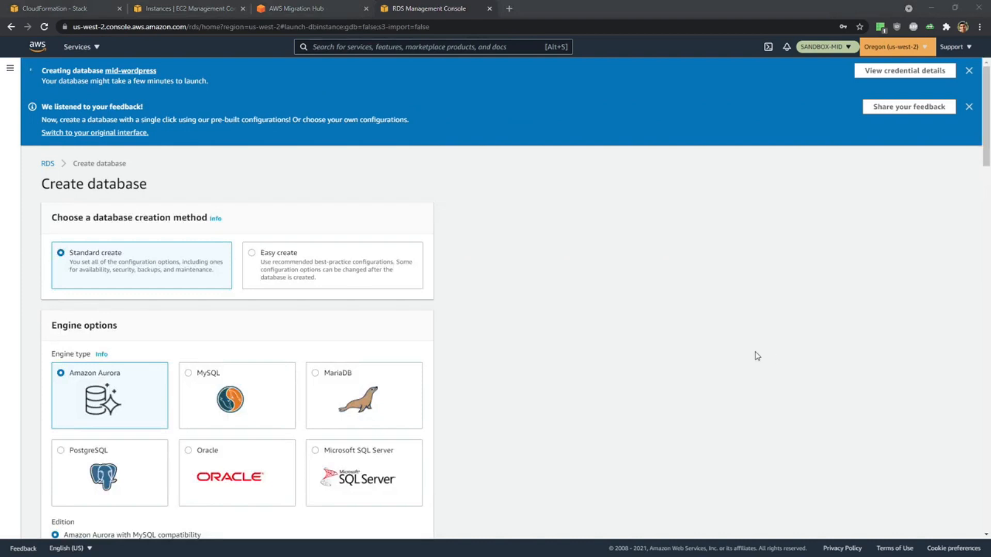
Select the Amazon Aurora with PostgreSQL compatibility edition and the Dev/Test template for the new database.
scroll(538, 343, down, 4)
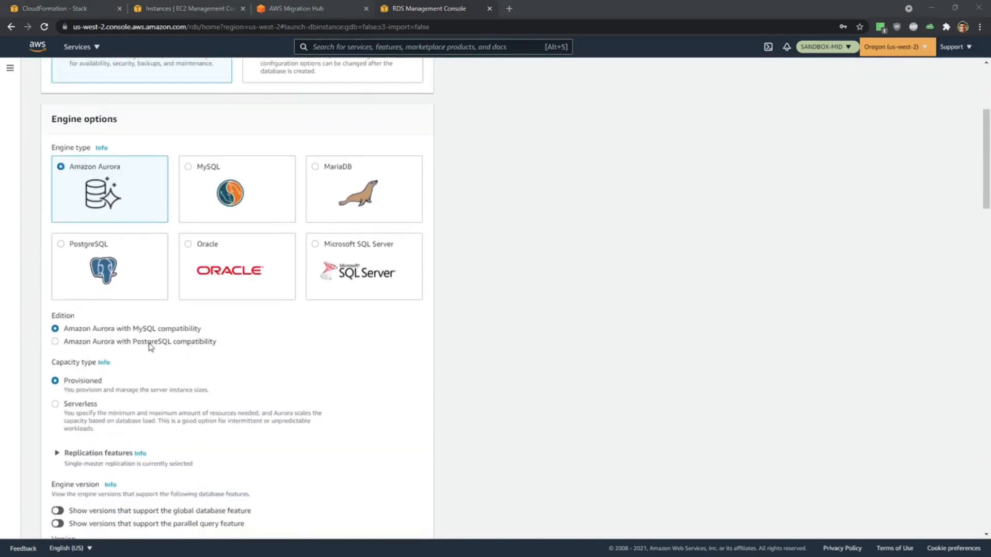
click(154, 341)
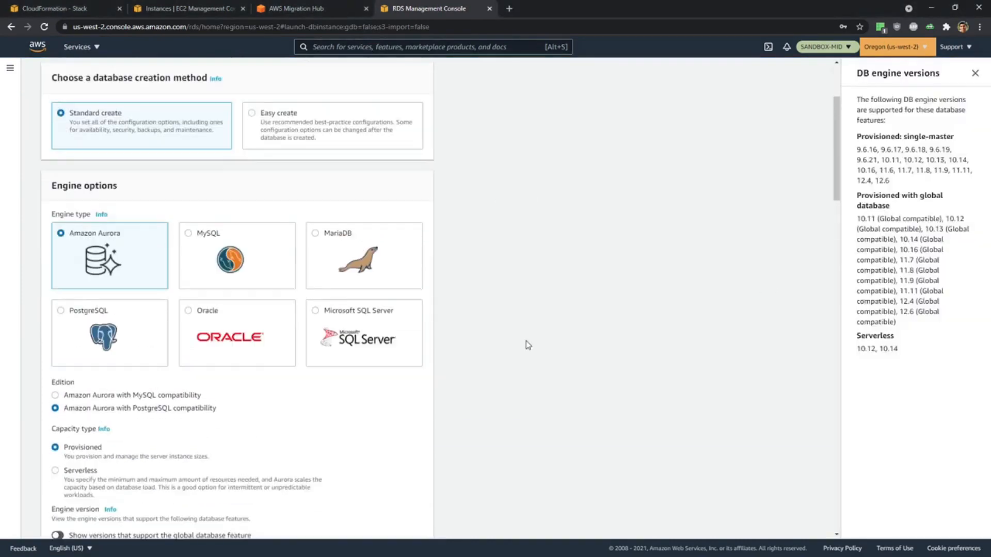
scroll(527, 344, down, 6)
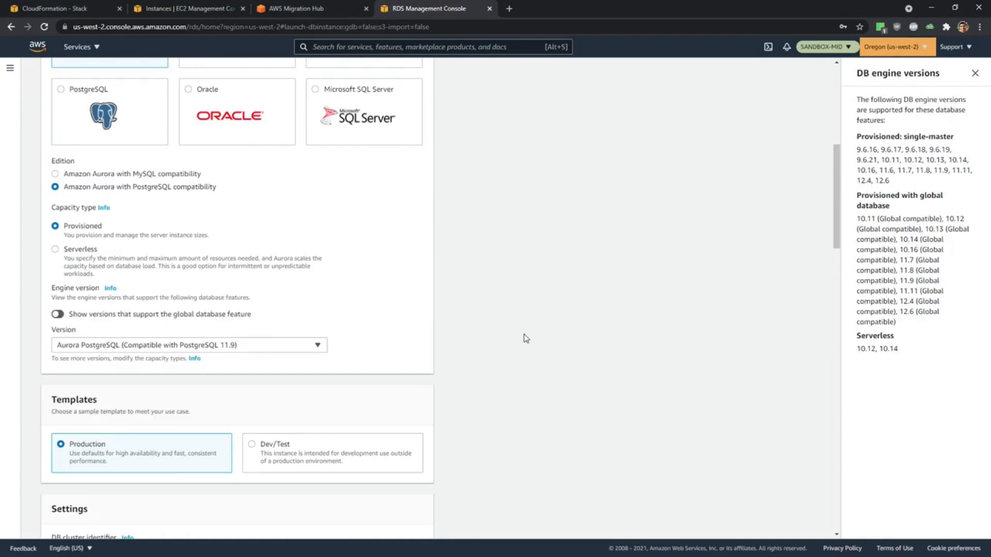
scroll(511, 333, down, 4)
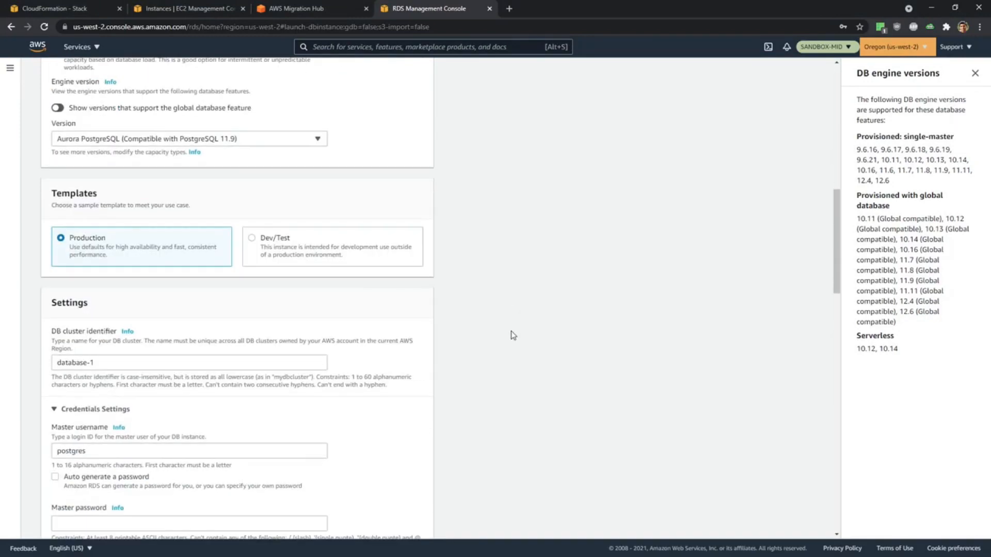
click(251, 241)
Replace the default master username in the credentials settings with MID-OFBiz.
scroll(588, 293, down, 3)
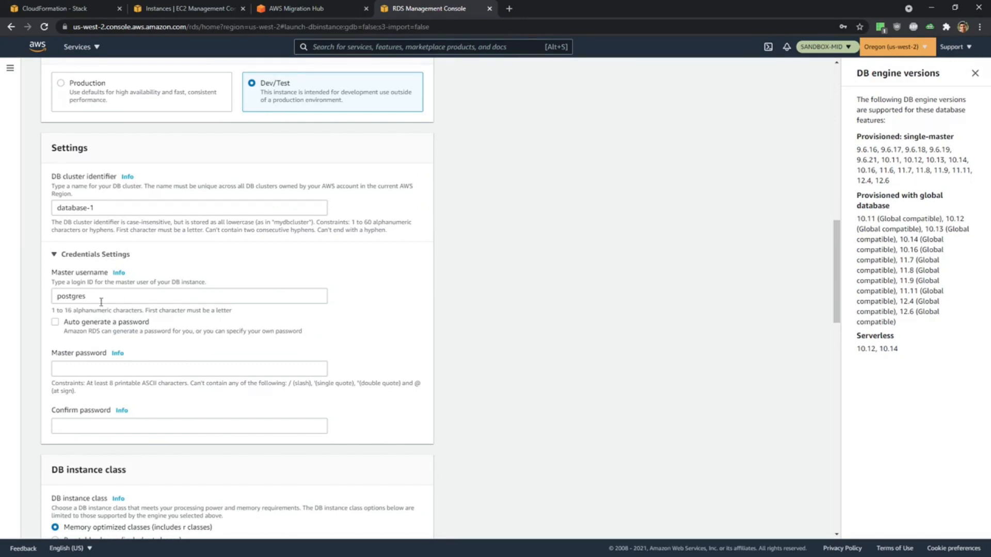
drag(101, 303, 3, 301)
text(MID)
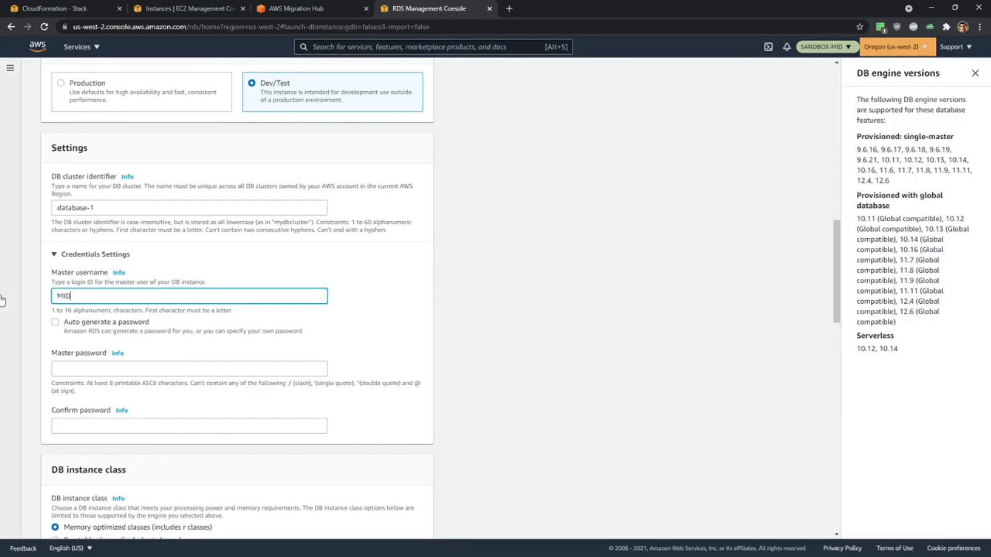
text(-OFBiz)
Enter the master password for the new database and repeat it in the confirmation field.
scroll(156, 371, down, 1)
click(129, 316)
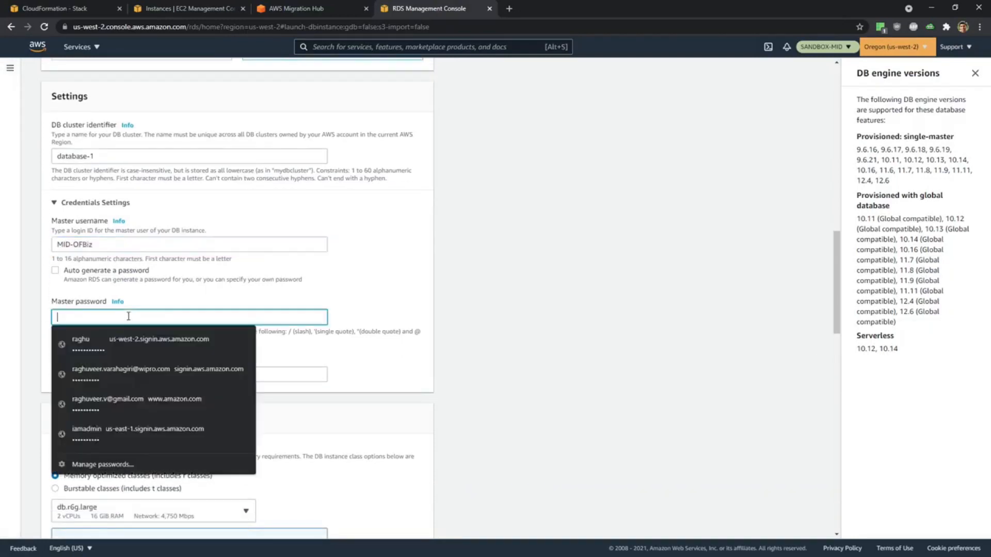
text(********)
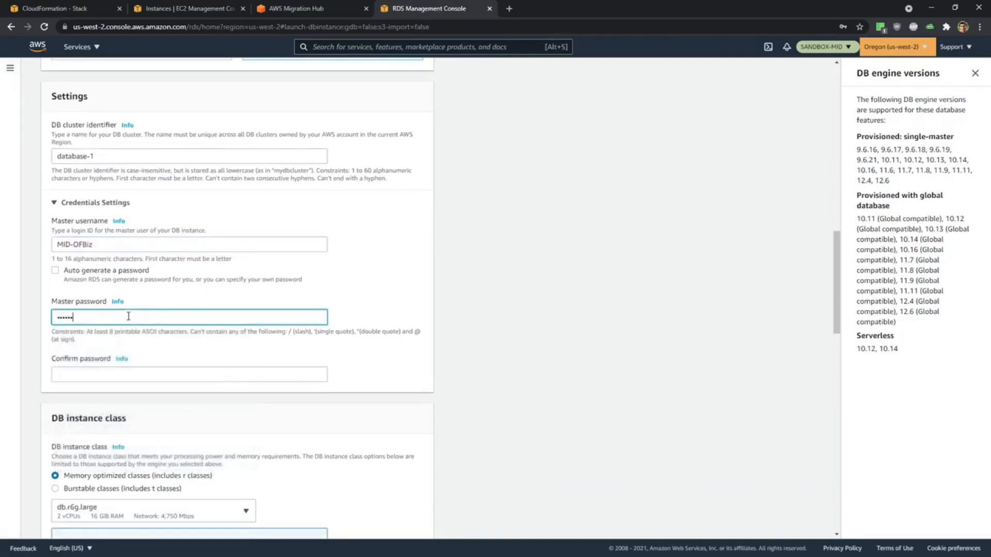
click(122, 375)
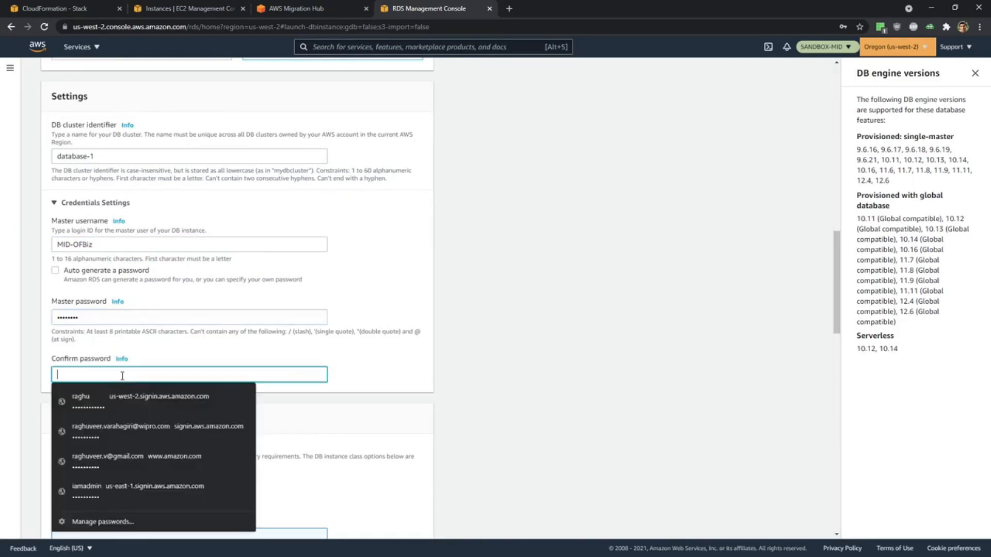
text(****)
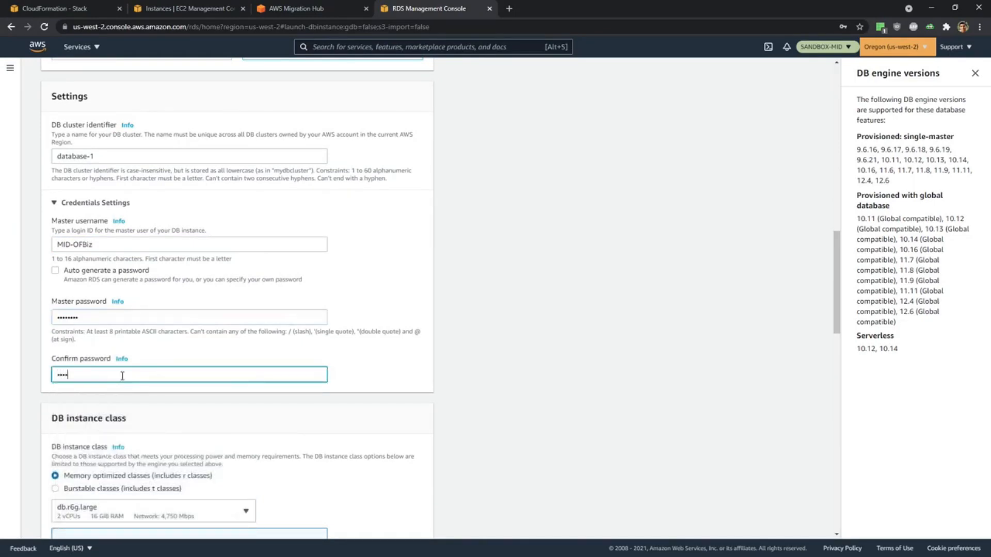
text(****)
click(432, 415)
Set the DB instance class to burstable classes with the db.t3.medium size.
scroll(432, 415, down, 4)
click(56, 282)
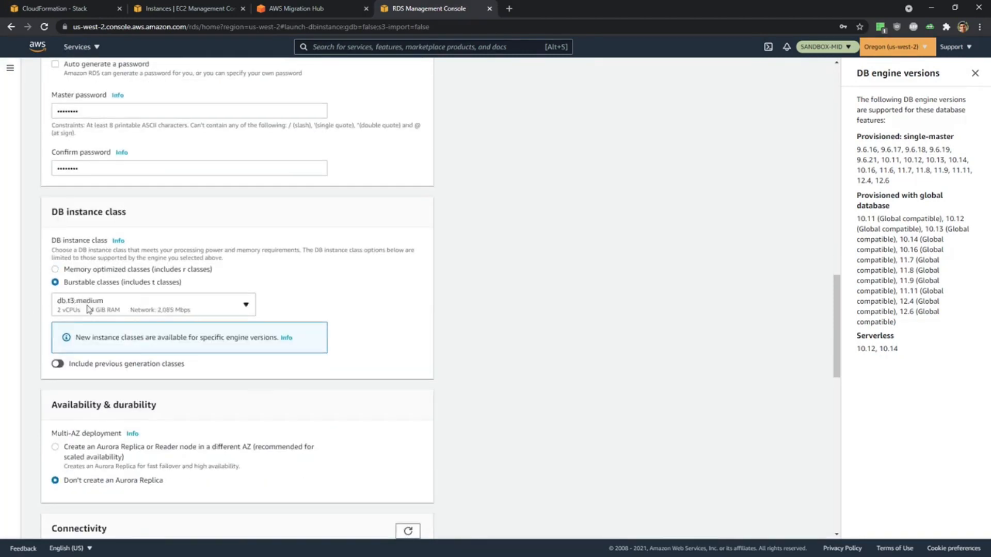
click(90, 309)
click(91, 308)
Set the new database's virtual private cloud to the Target VPC.
scroll(406, 338, down, 3)
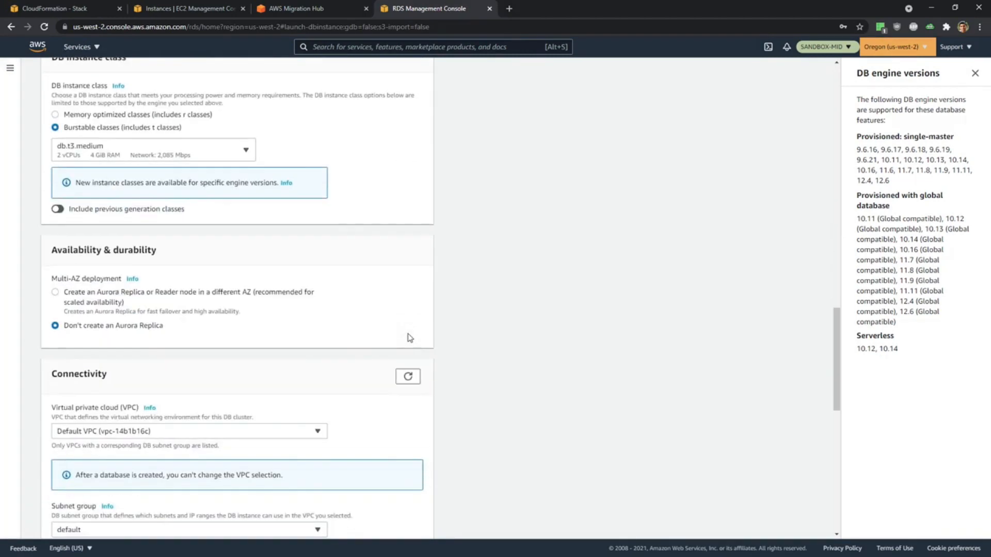
scroll(159, 353, down, 3)
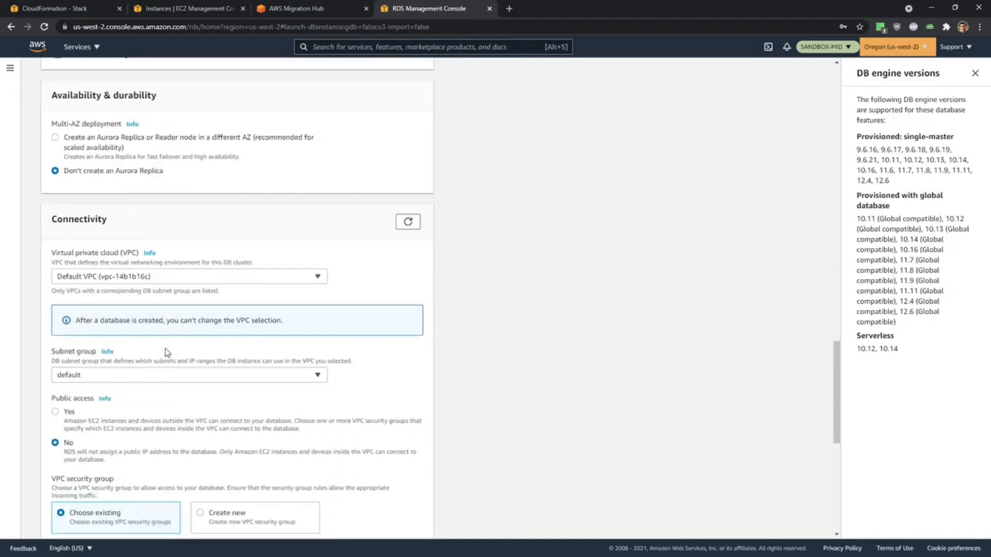
scroll(165, 353, down, 2)
click(113, 176)
click(114, 203)
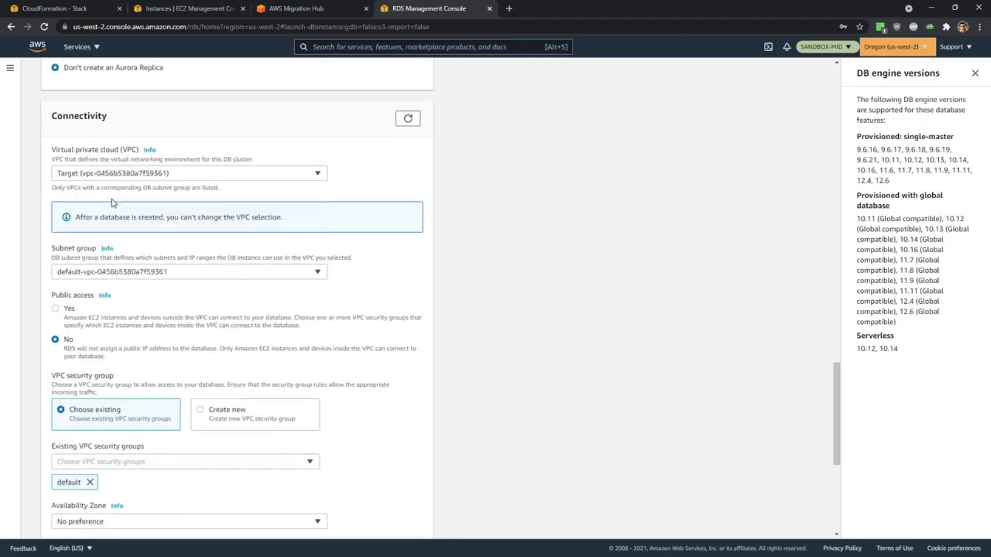
Add the existing Migration-HandsOnAWS TargetSecurityGroup to the VPC security groups and set the availability zone to us-west-2a.
scroll(287, 249, down, 2)
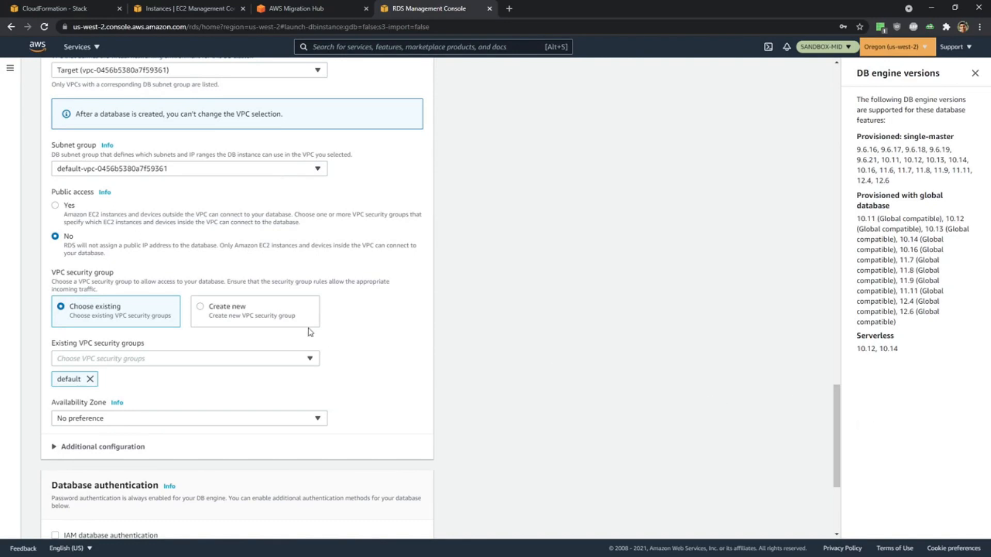
scroll(166, 340, down, 1)
click(144, 312)
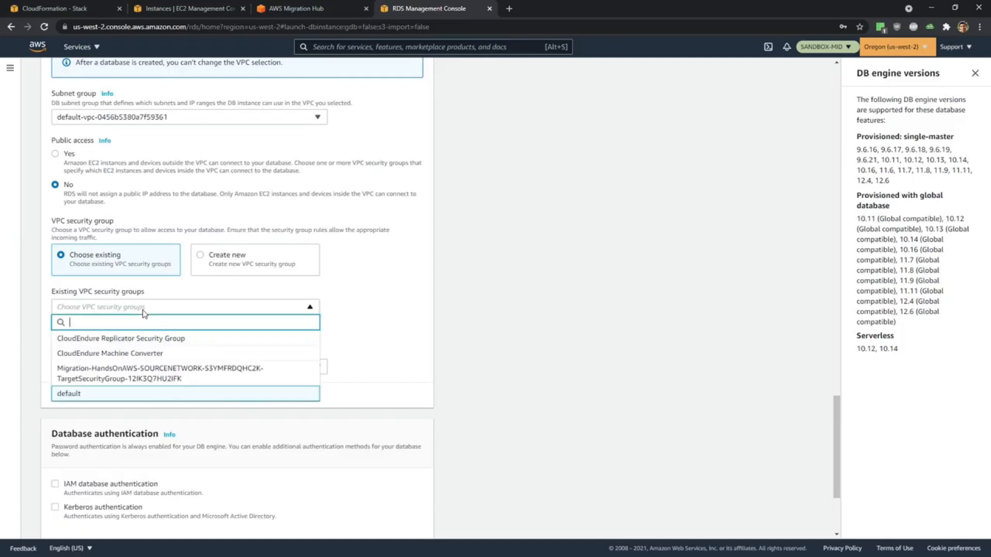
click(224, 372)
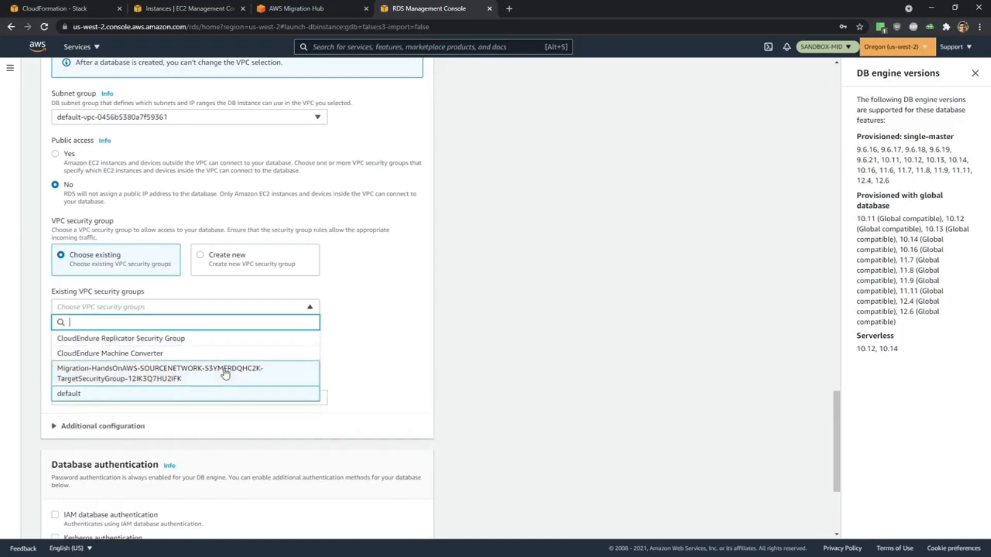
click(590, 351)
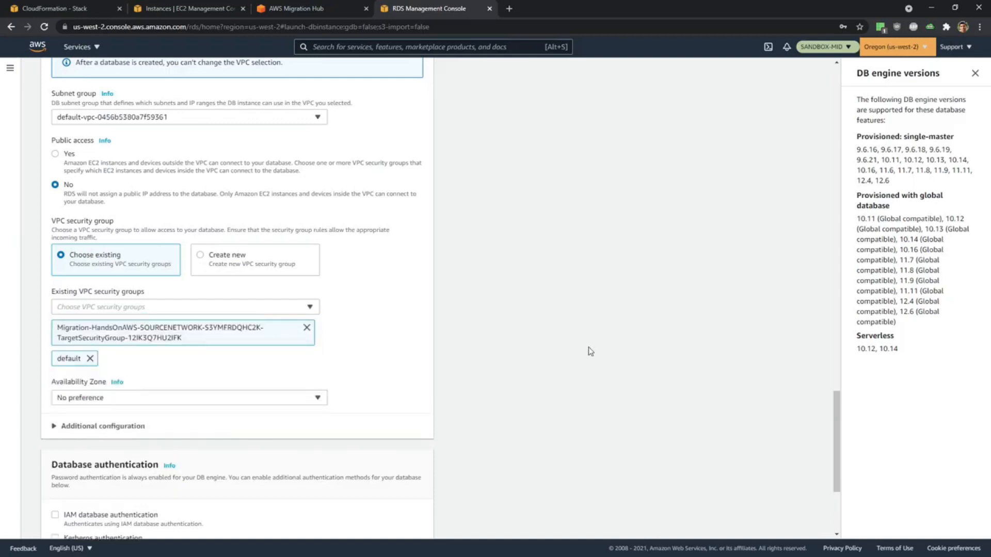
click(144, 396)
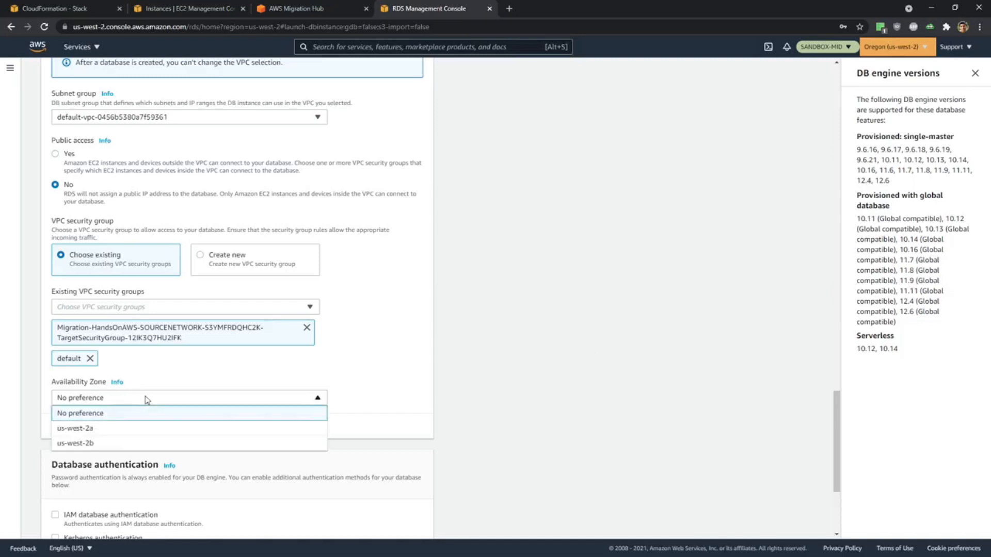
click(142, 428)
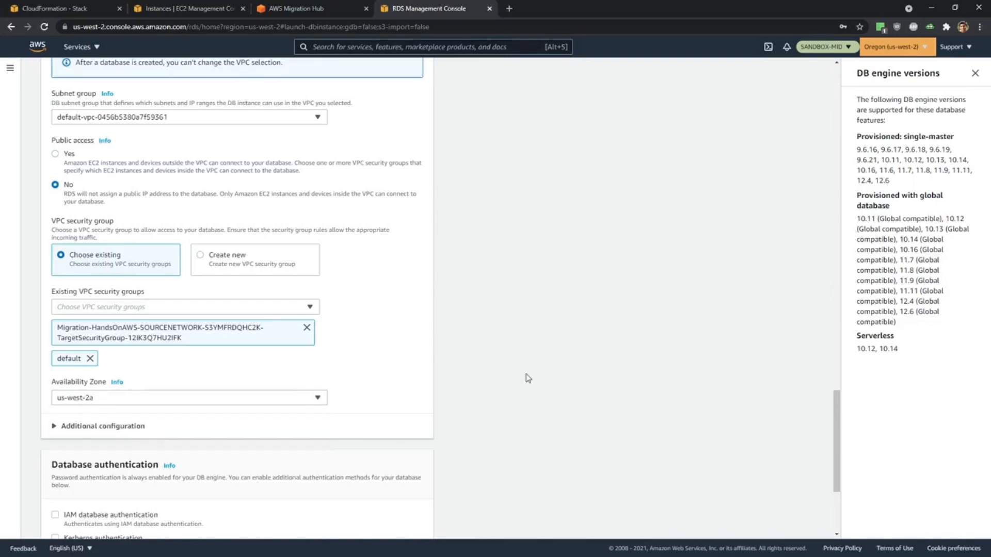
Expand the additional database configuration and disable encryption for the new PostgreSQL database.
scroll(525, 374, down, 3)
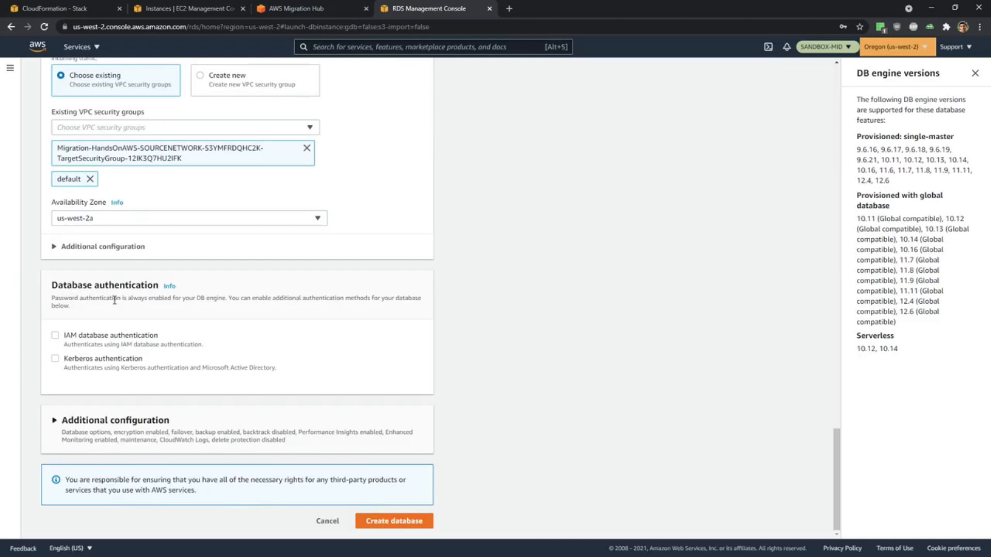
click(53, 426)
scroll(310, 392, down, 4)
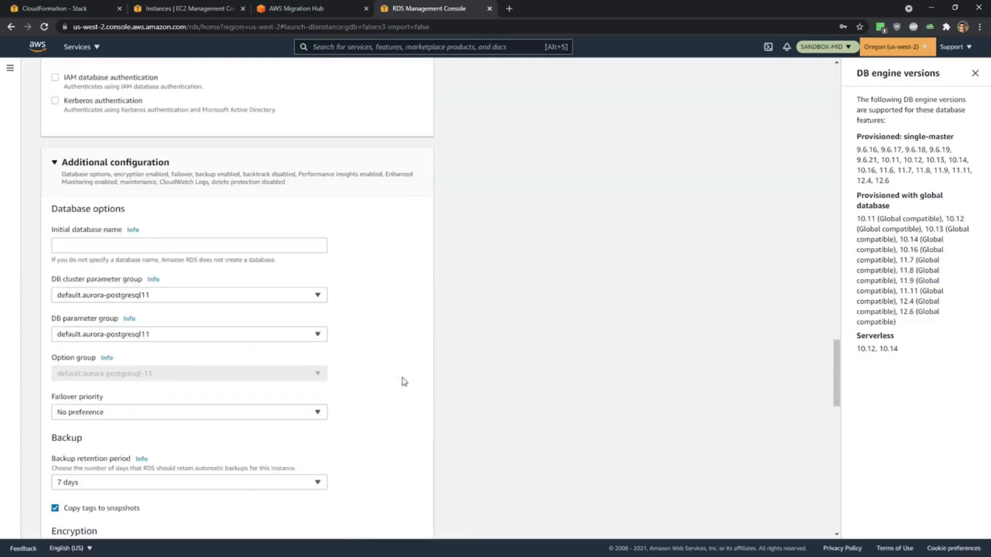
scroll(404, 382, down, 2)
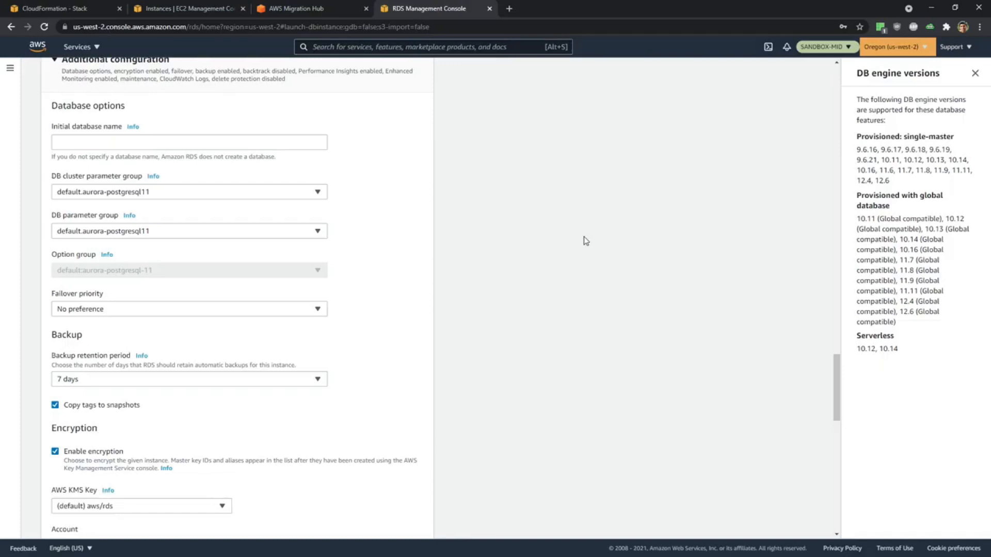
scroll(630, 287, up, 1)
scroll(506, 288, down, 3)
scroll(479, 277, down, 1)
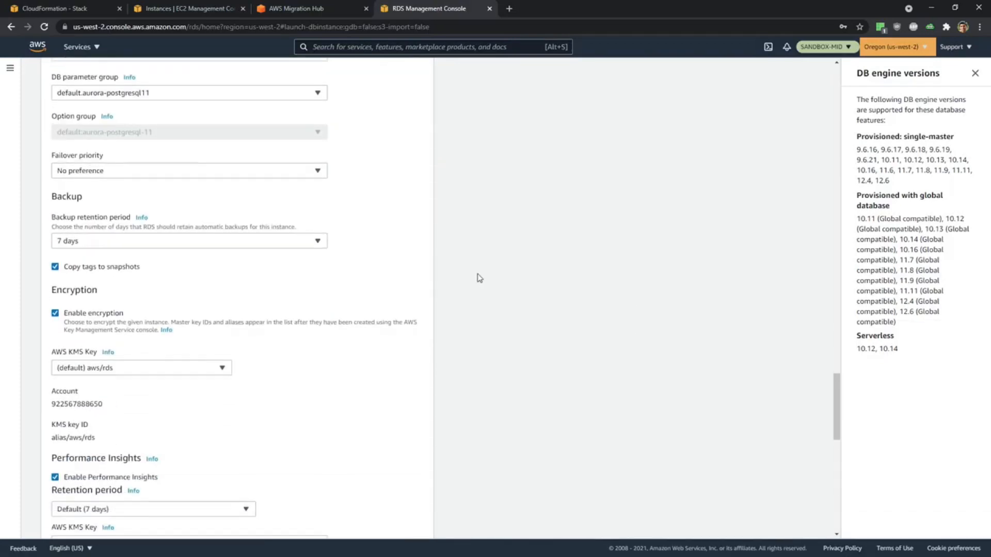
click(54, 300)
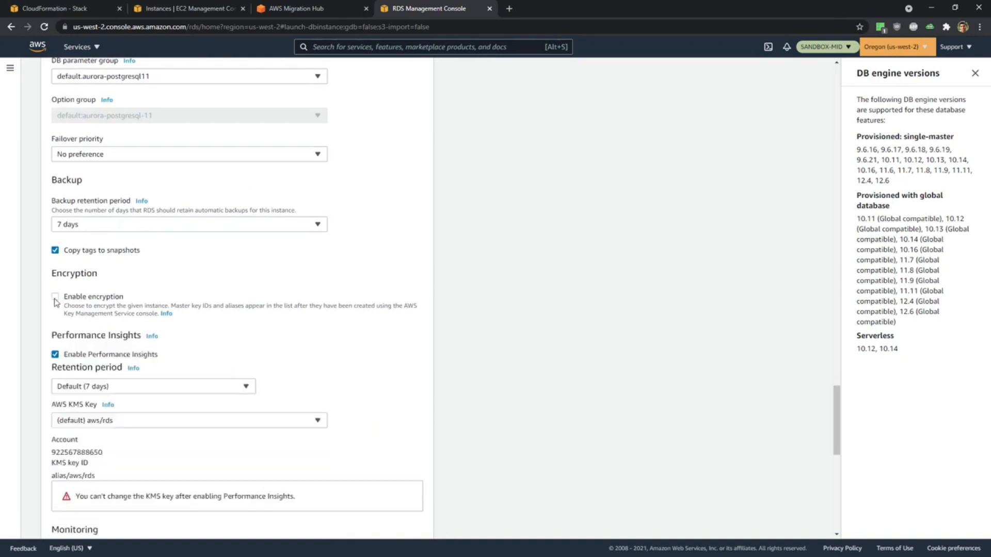
Disable Performance Insights and Enhanced monitoring for the new database.
scroll(146, 341, down, 3)
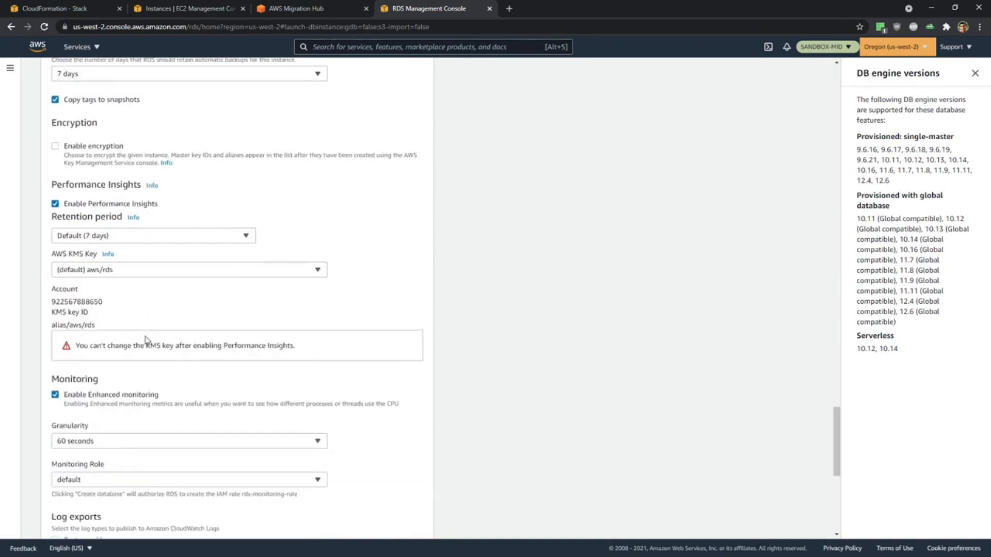
click(54, 200)
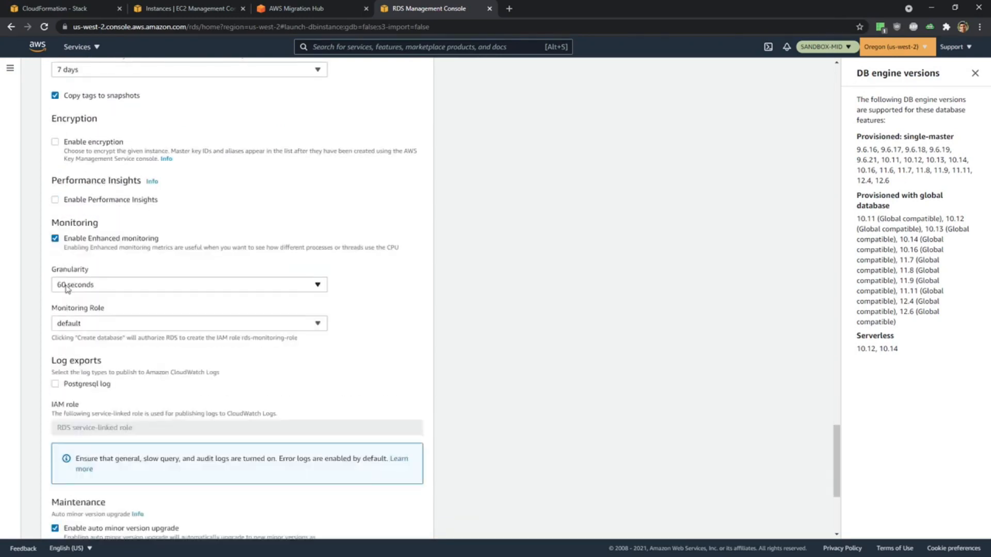
click(54, 240)
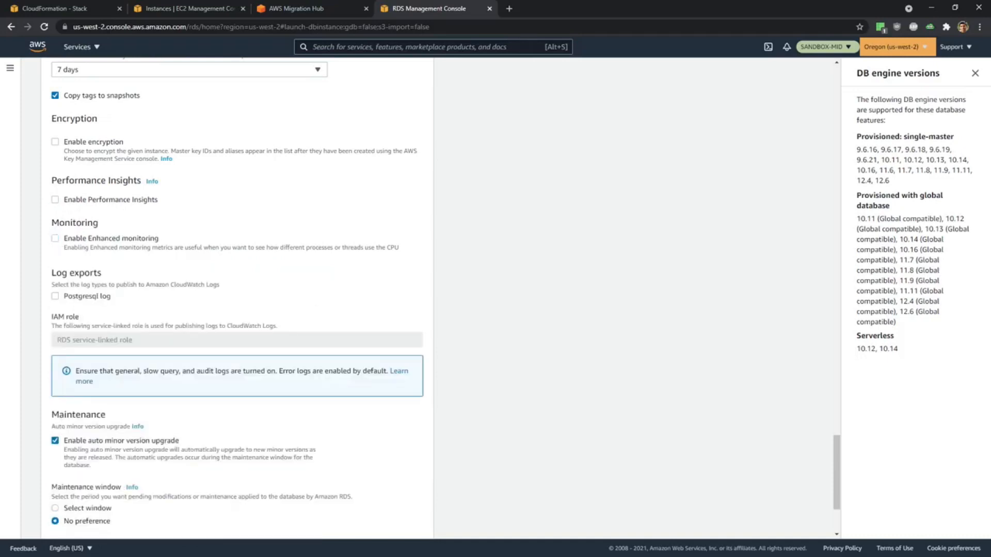
Try to create the Aurora PostgreSQL database with the configured settings.
scroll(540, 375, down, 3)
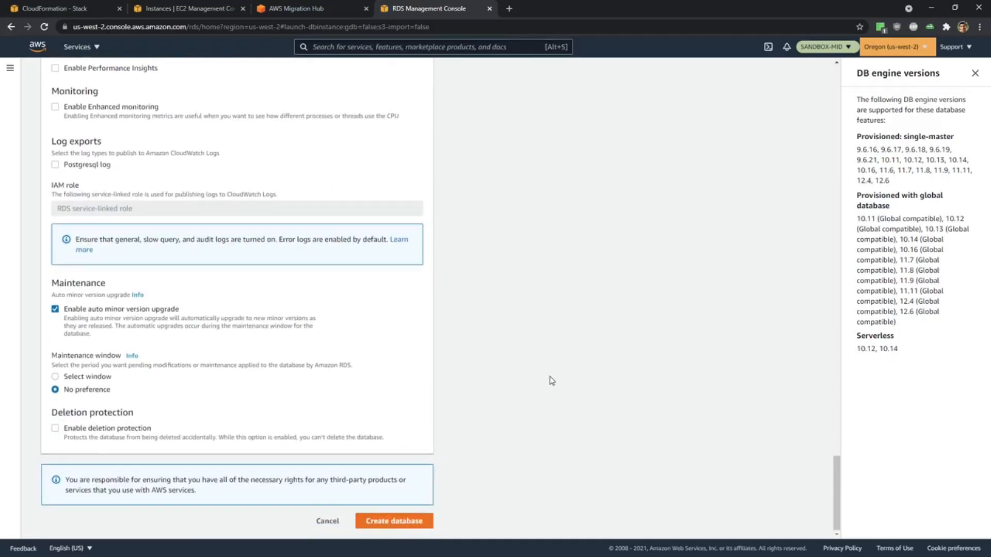
click(386, 521)
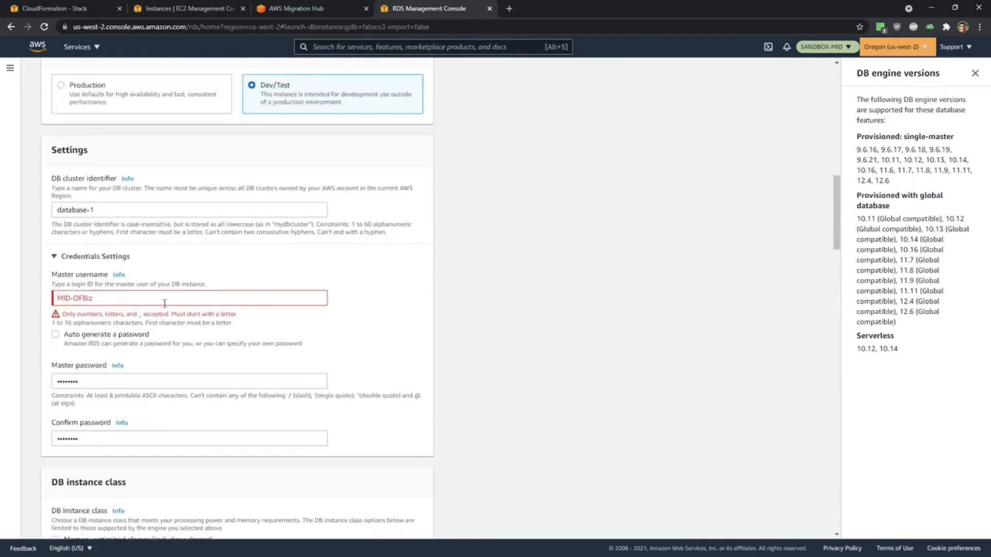
Clear the invalid master username and set the DB cluster identifier to MID-OFBiz.
click(164, 298)
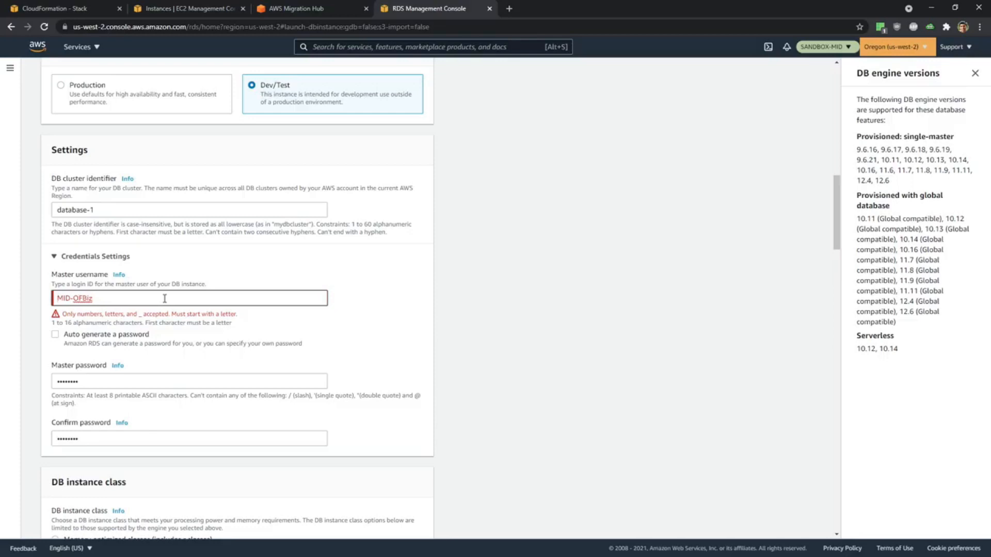
drag(164, 298, 3, 297)
key(ctrl+c)
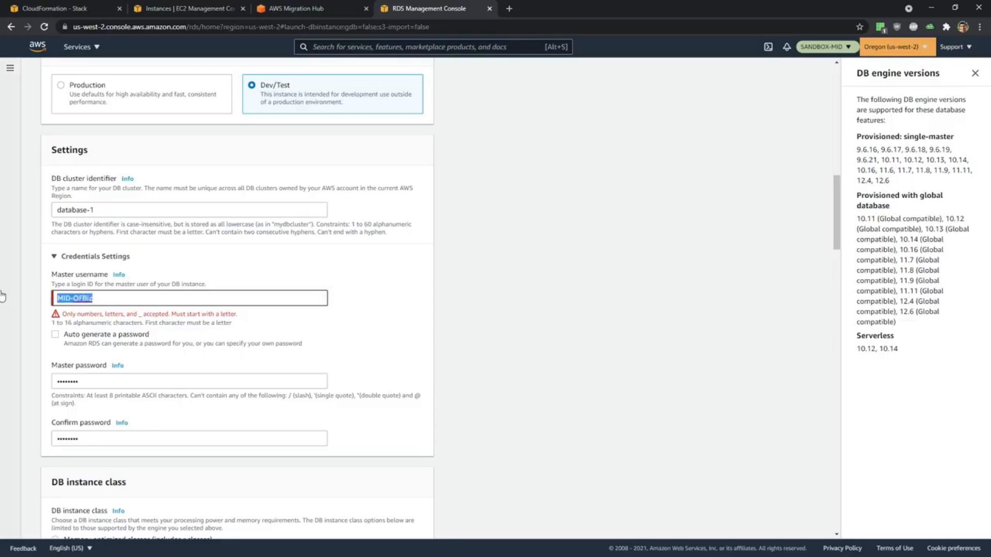
key(BackSpace)
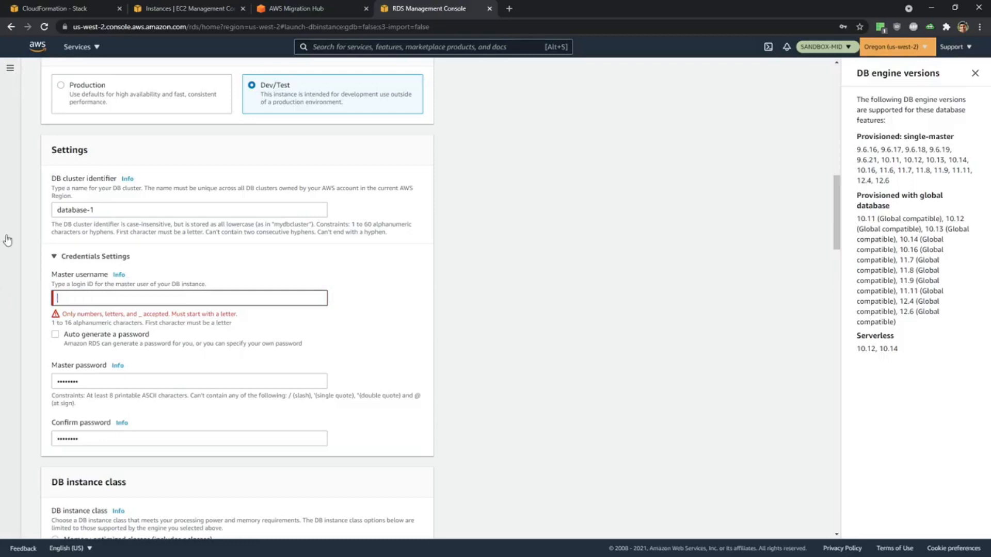
click(118, 210)
drag(118, 210, 15, 211)
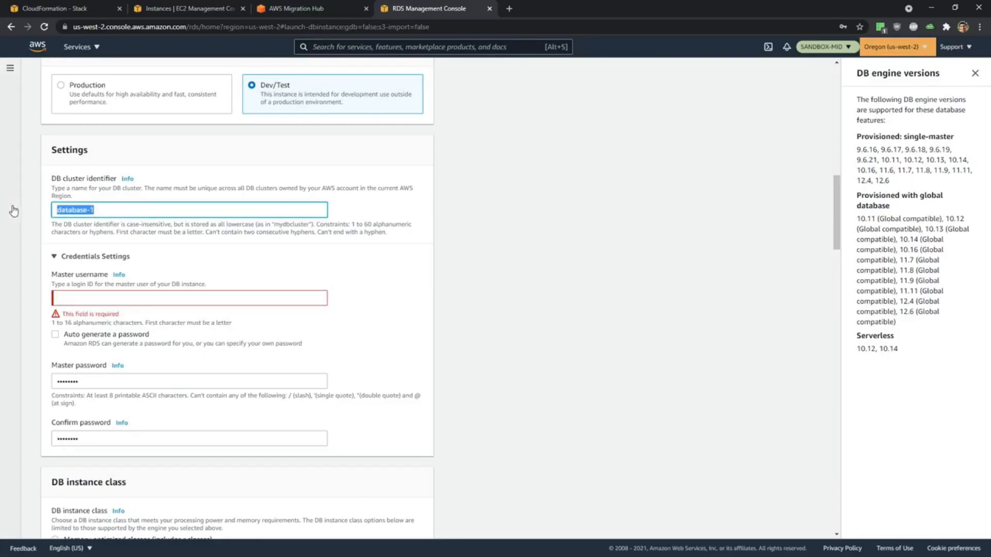
key(ctrl+v)
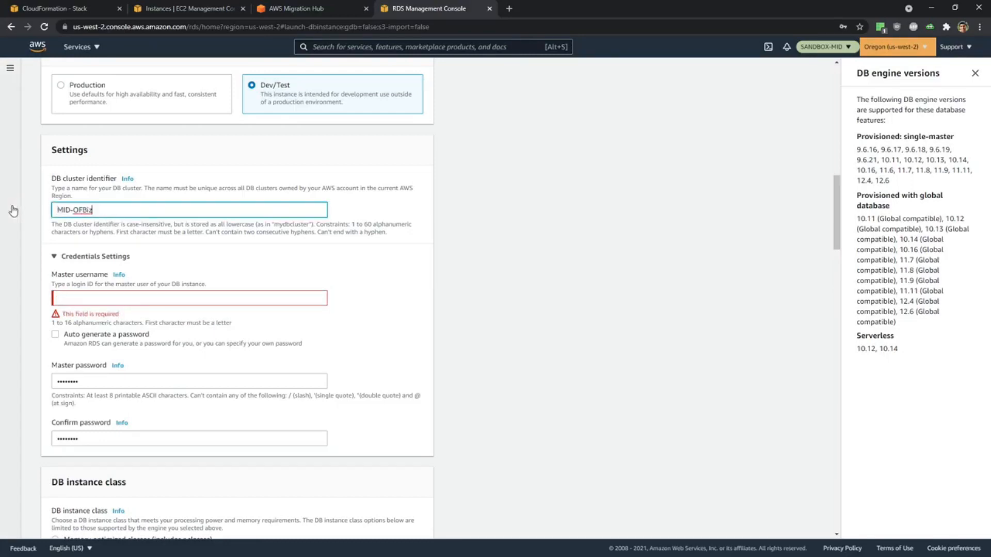
Set the master username of the PostgreSQL database to ofbiz.
click(110, 300)
click(85, 300)
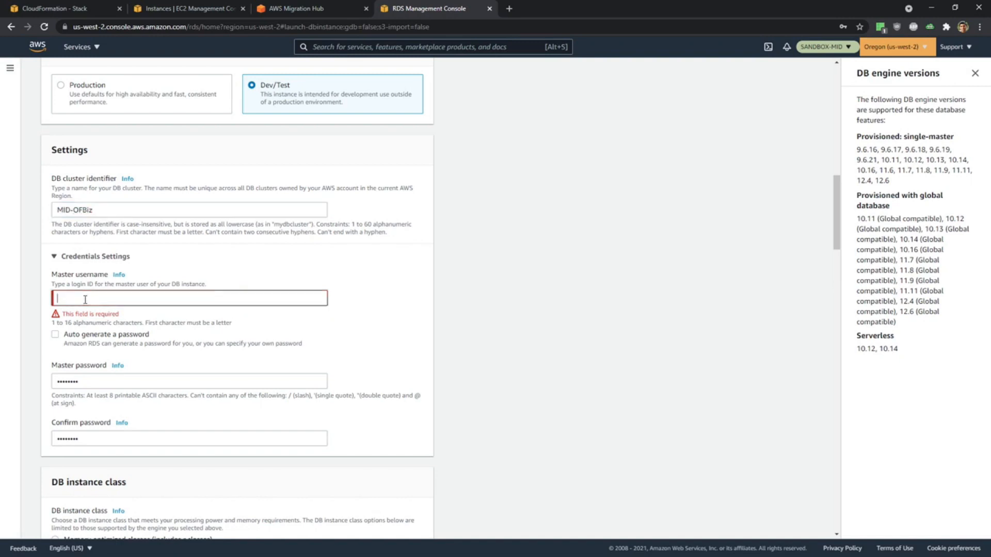
text(admin)
drag(101, 299, 13, 301)
text(ofbiz)
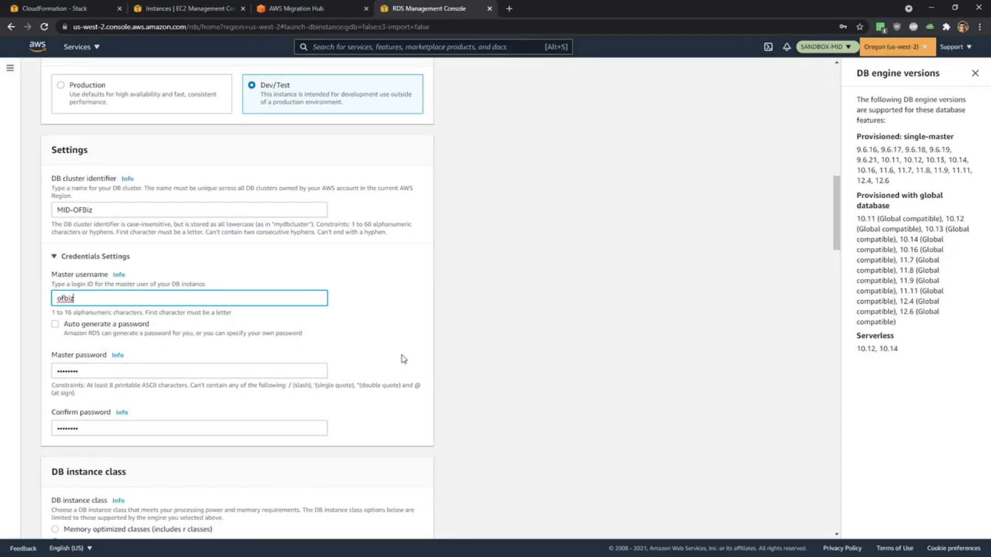
Create the Aurora PostgreSQL database and dismiss the browser's offer to save the password.
scroll(401, 358, down, 15)
scroll(413, 360, down, 2)
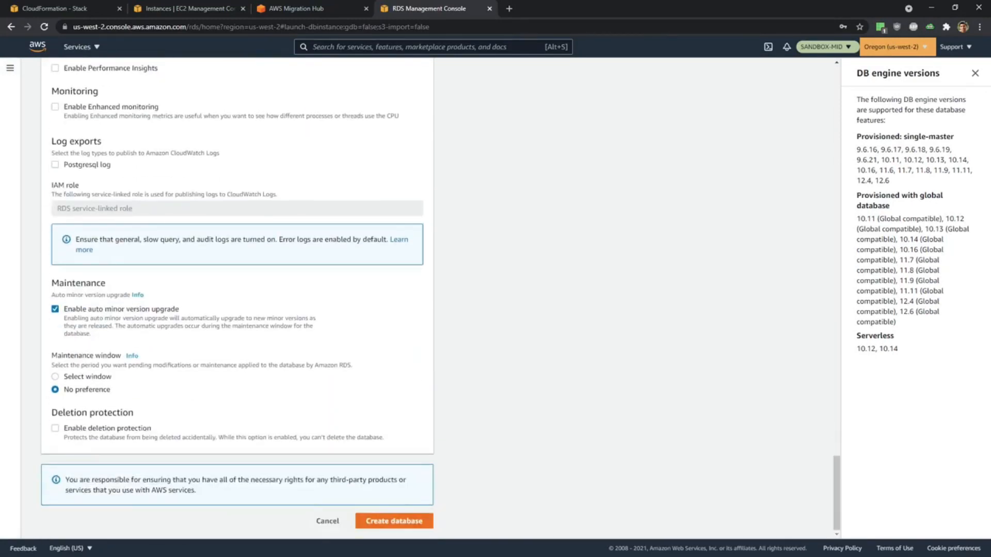
click(400, 522)
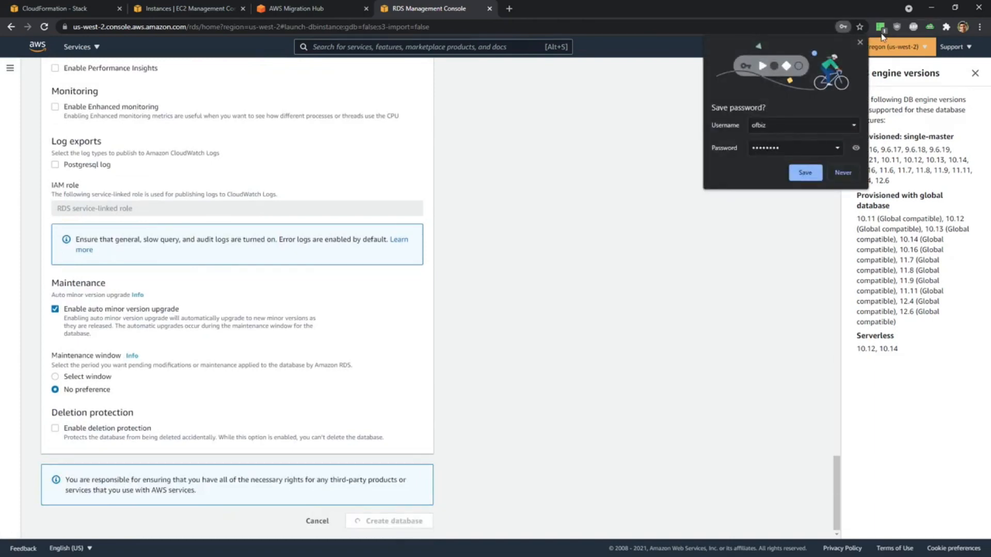
click(860, 42)
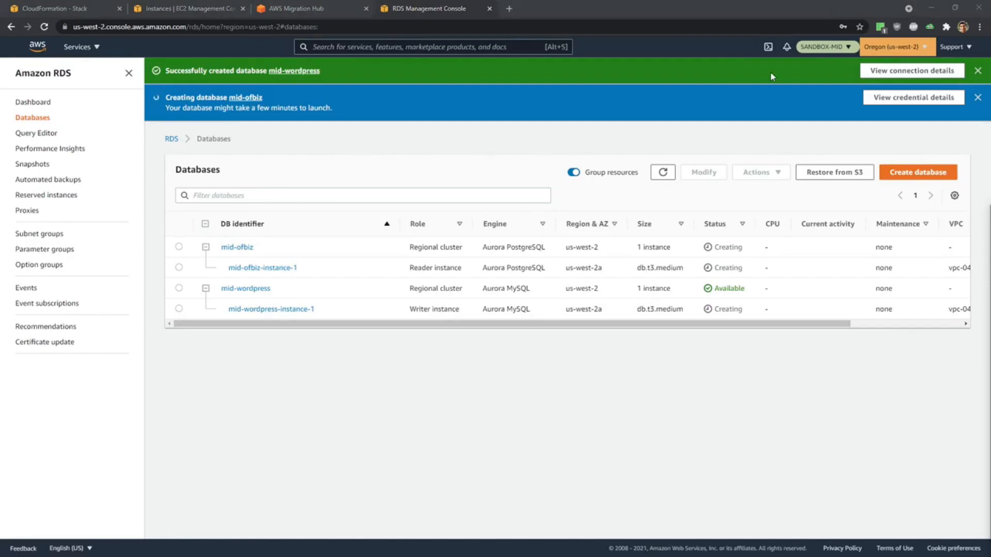
Copy the username, password and endpoint from the mid-wordpress connection details and switch to Visual Studio Code.
click(887, 72)
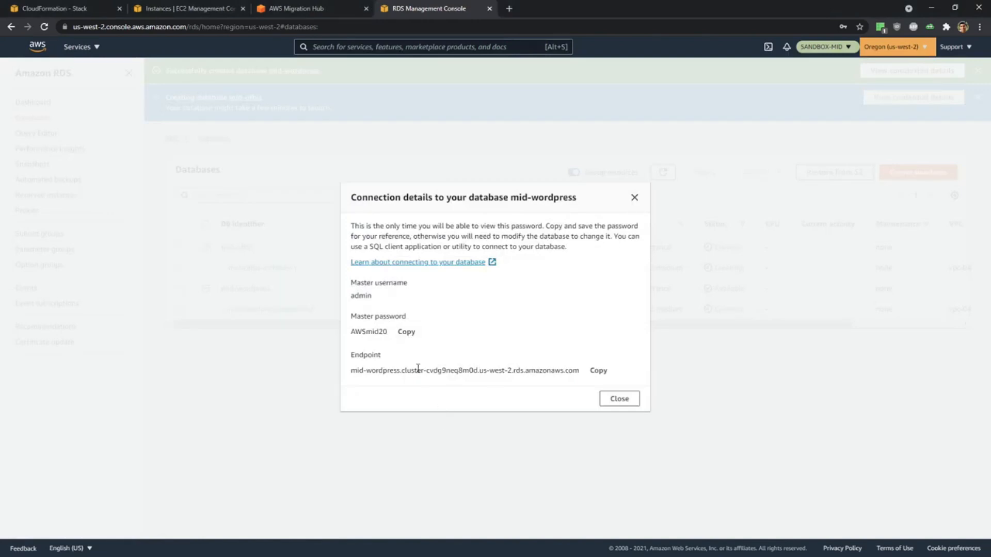
drag(630, 379, 347, 281)
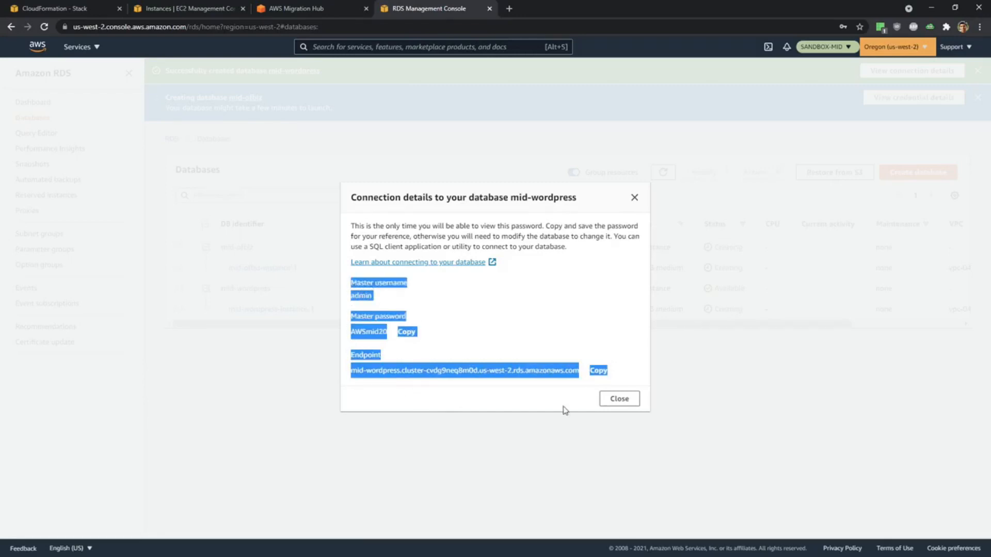
key(alt+Tab)
key(alt+Tab)
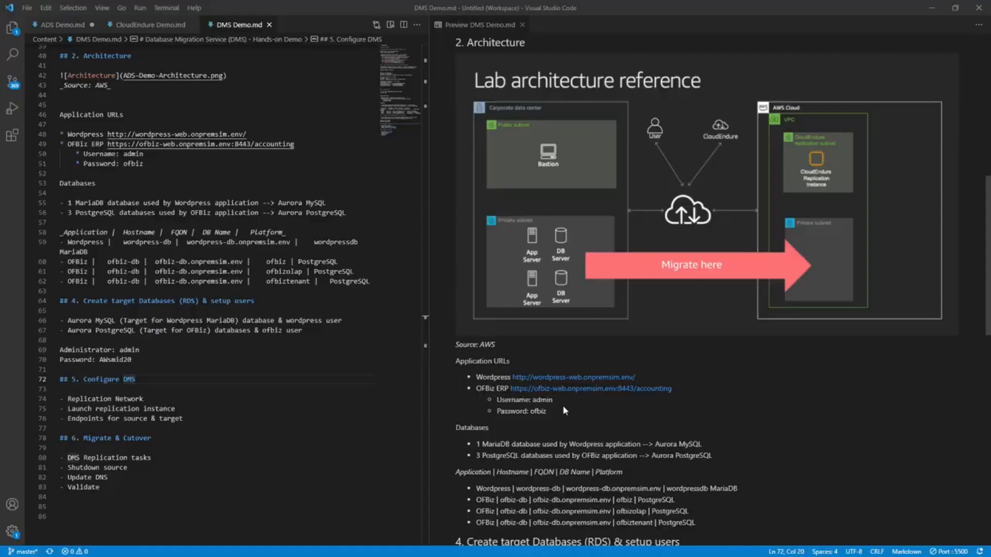
Add a "Wordpress:" label below the administrator credentials in section 4 of DMS Demo.md.
click(169, 363)
key(Return)
key(Return)
key(Return)
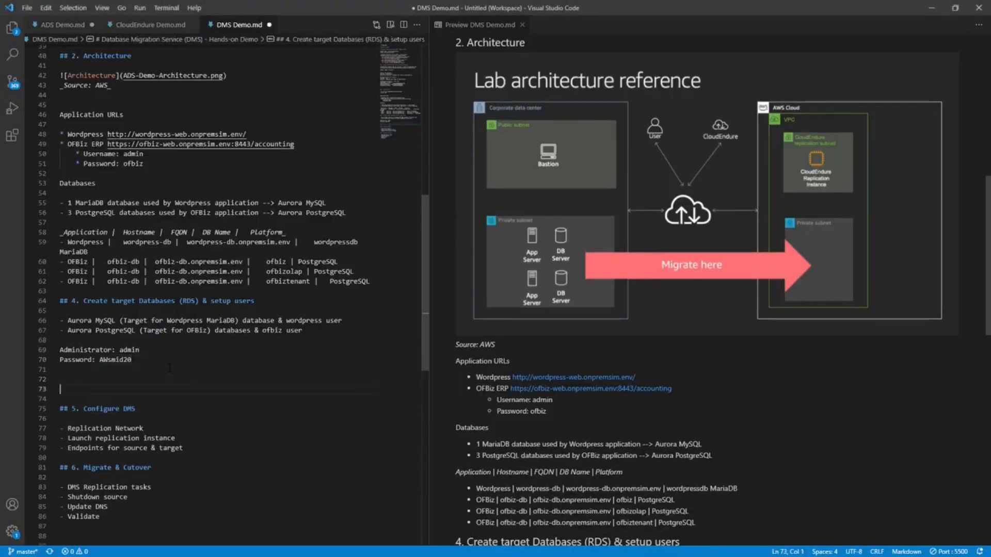
text(Wordpress:)
key(Return)
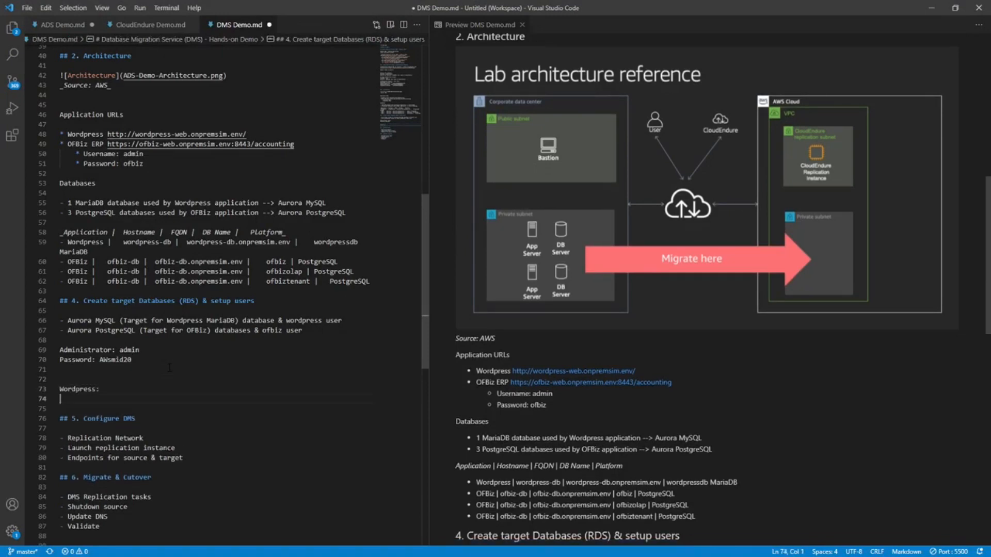
Paste the copied master username, master password and endpoint under the Wordpress label, separated from it by a blank line.
key(ctrl+v)
key(Return)
key(Return)
key(Up)
key(Up)
key(Up)
key(Up)
key(Up)
key(Up)
key(Up)
key(Return)
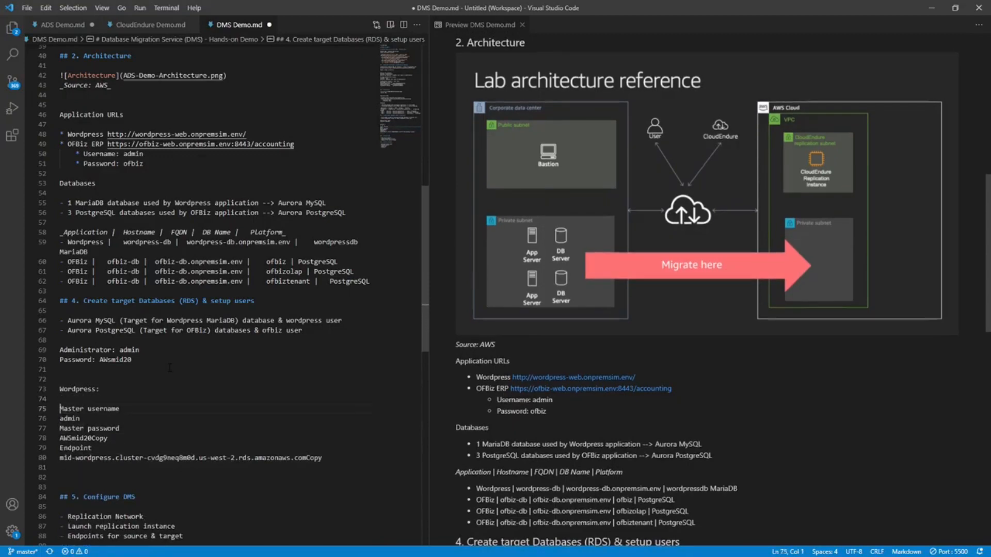
Add an "OFBiz:" label on a new line below the Wordpress connection details.
key(Down)
key(Down)
key(Down)
key(Down)
key(Down)
key(Down)
key(Return)
text(OFBi)
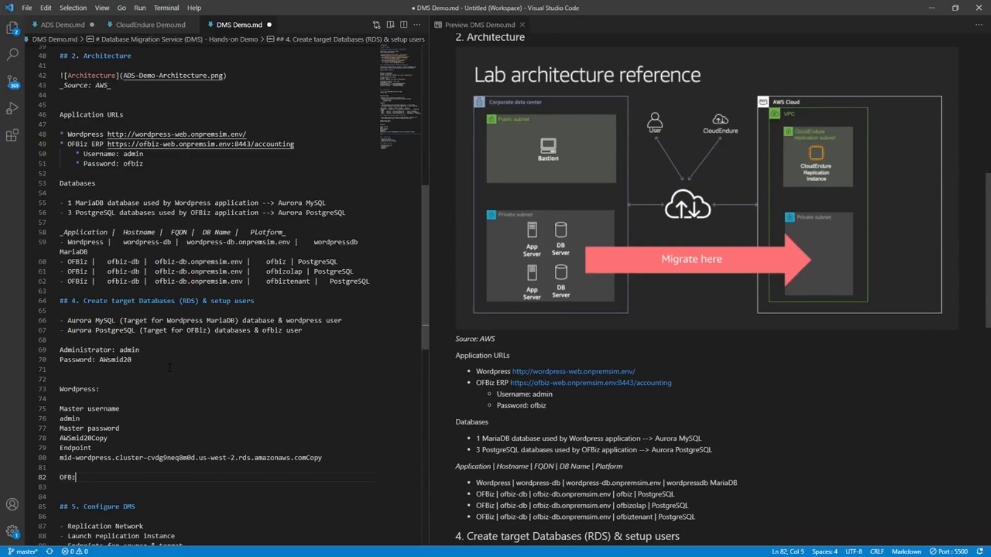
text(iz:)
key(Return)
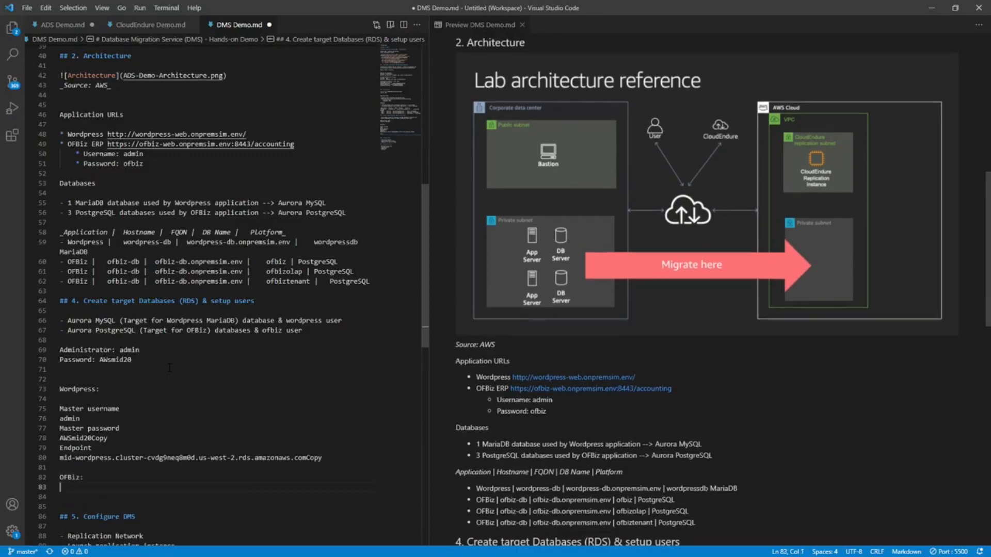
Copy the mid-ofbiz username, master password and endpoint from the RDS console and paste them under the OFBiz label in the notes.
key(alt+Tab)
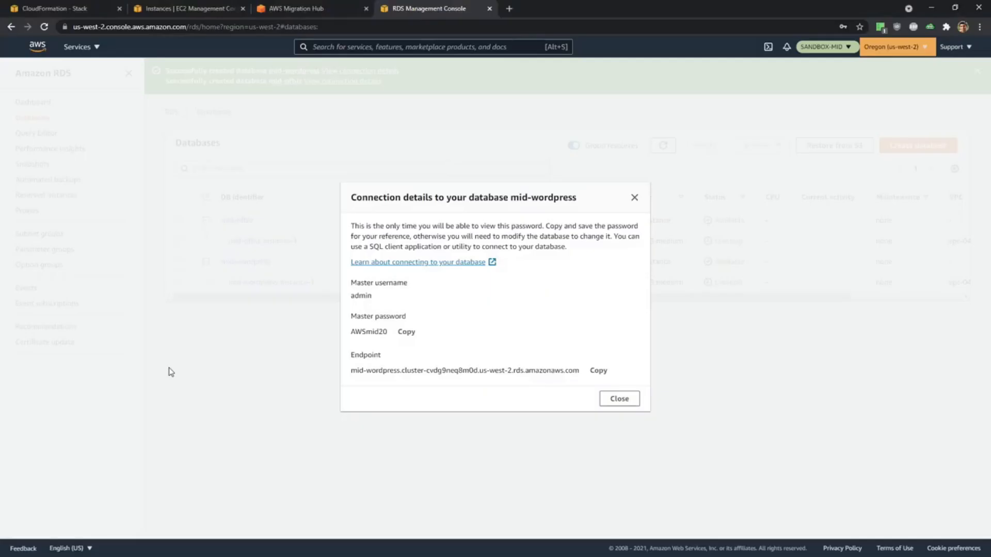
click(619, 399)
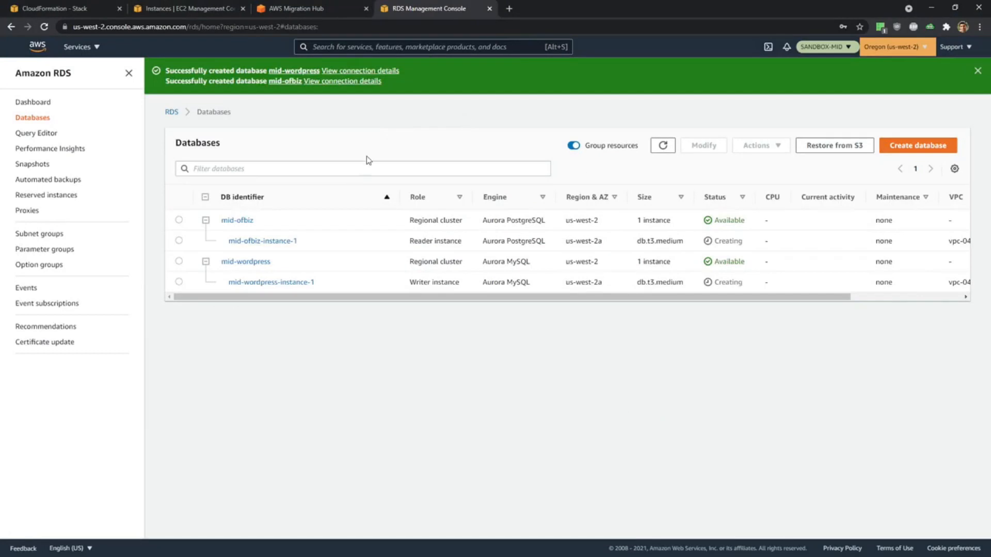
click(357, 83)
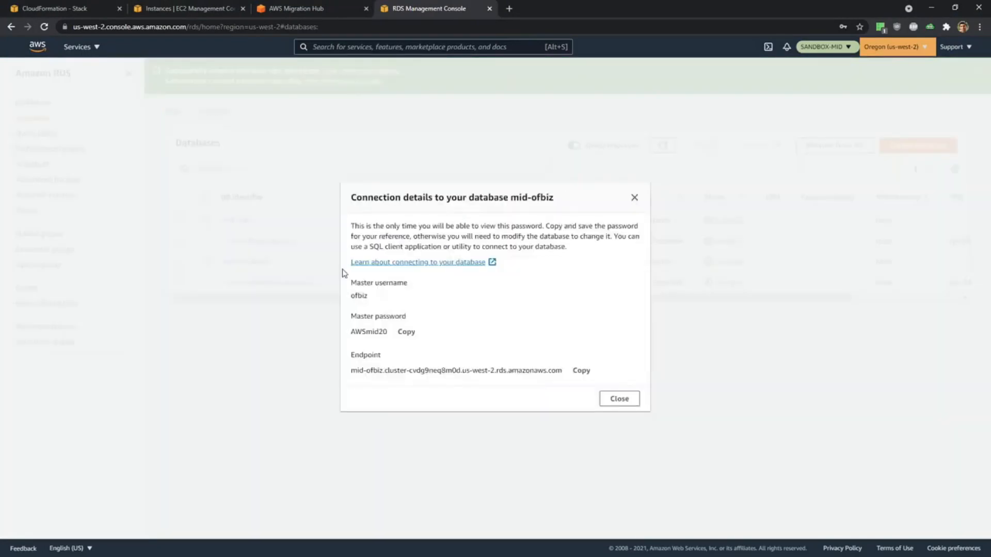
drag(354, 286, 594, 371)
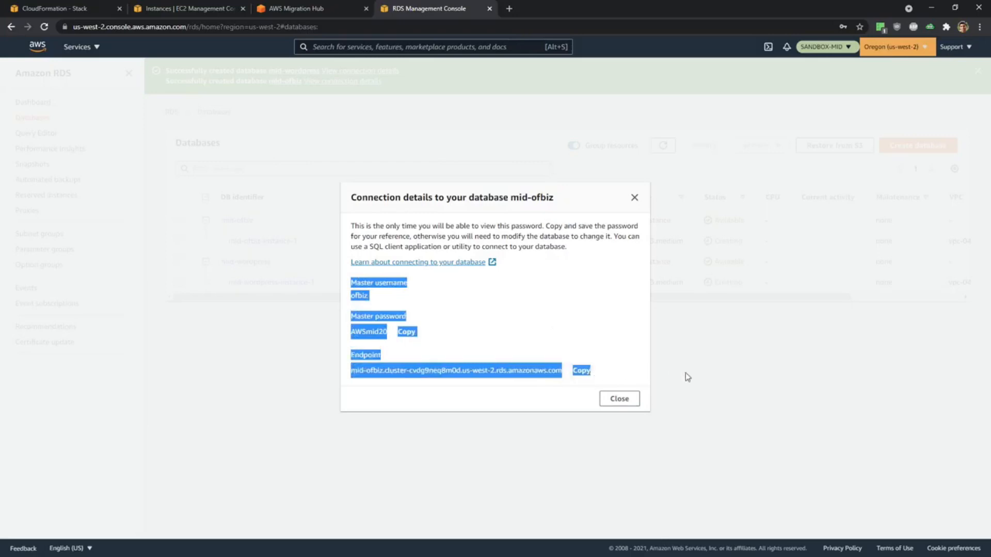
key(alt+Tab)
key(ctrl+v)
Remove the stray word "Copy" from the ends of the Wordpress master password and endpoint lines.
click(125, 333)
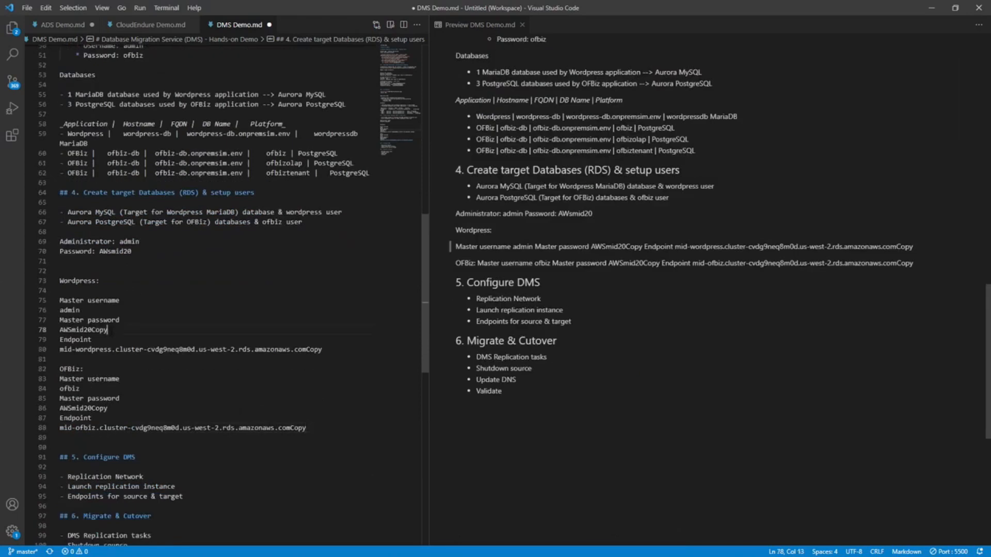
key(BackSpace)
key(BackSpace)
key(BackSpace)
key(BackSpace)
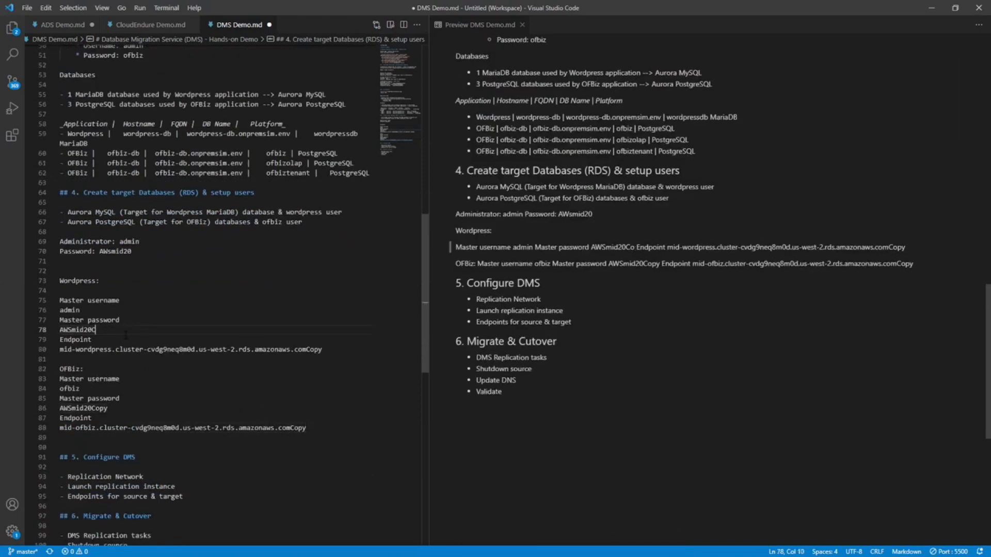
click(344, 348)
key(BackSpace)
key(BackSpace)
key(BackSpace)
key(BackSpace)
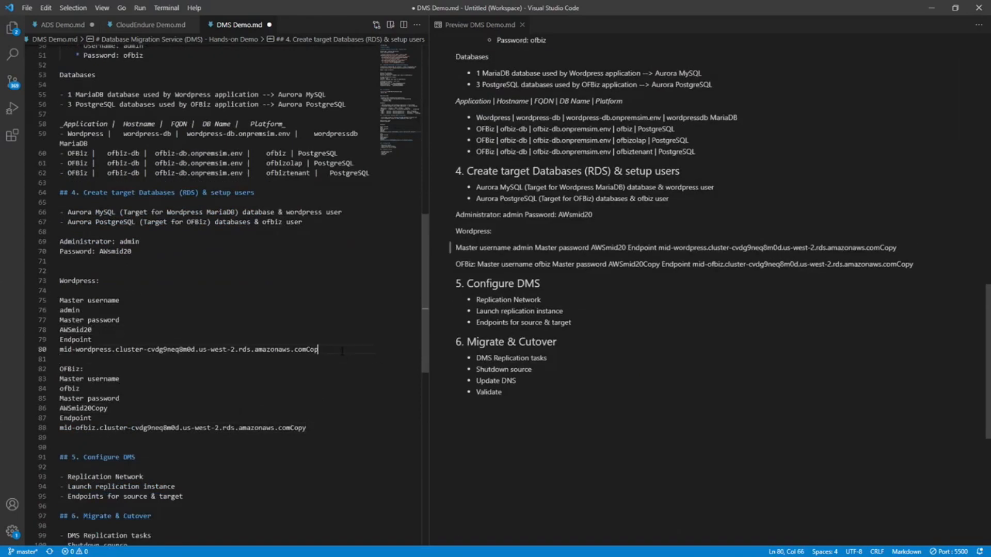
Remove the stray word "Copy" from the OFBiz endpoint and master password lines, and save DMS Demo.md.
click(322, 426)
key(BackSpace)
key(BackSpace)
key(BackSpace)
key(BackSpace)
click(124, 409)
key(BackSpace)
key(BackSpace)
key(BackSpace)
key(BackSpace)
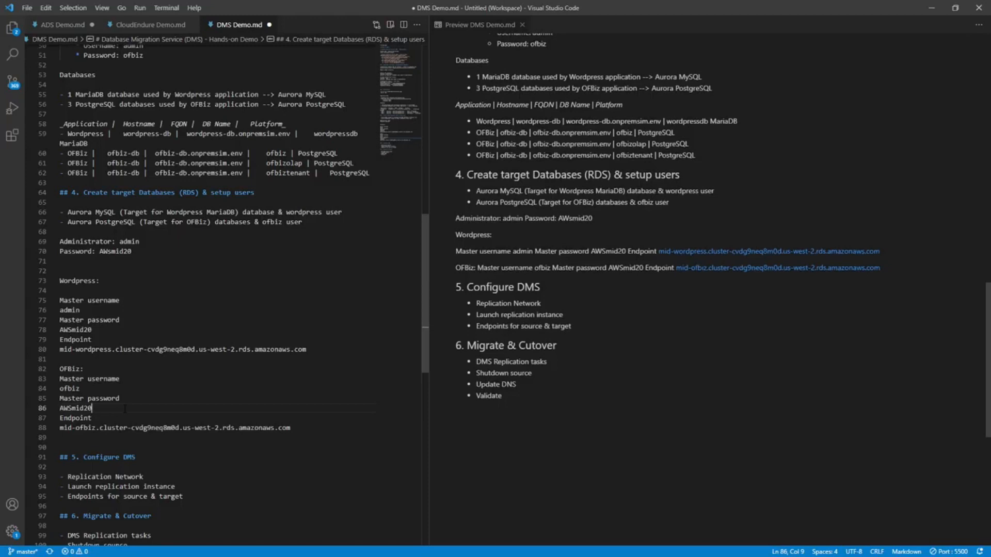
key(ctrl+s)
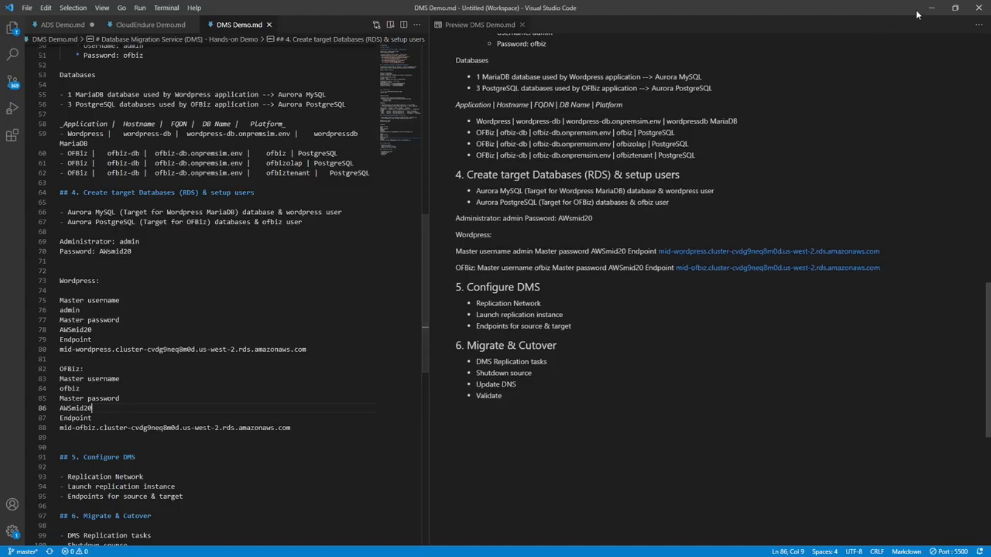
Return to the RDS console in the browser and close the mid-ofbiz connection details.
click(933, 7)
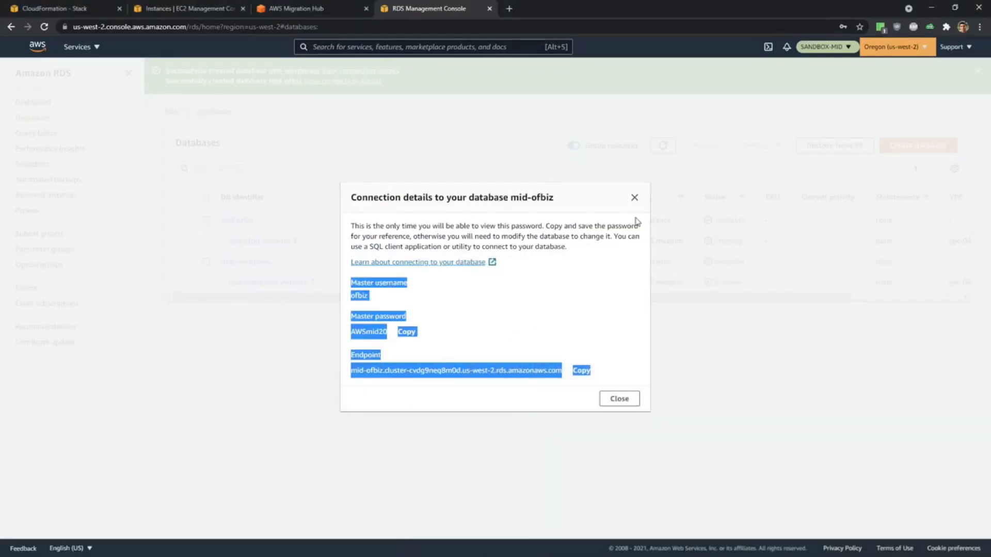
click(627, 198)
click(632, 199)
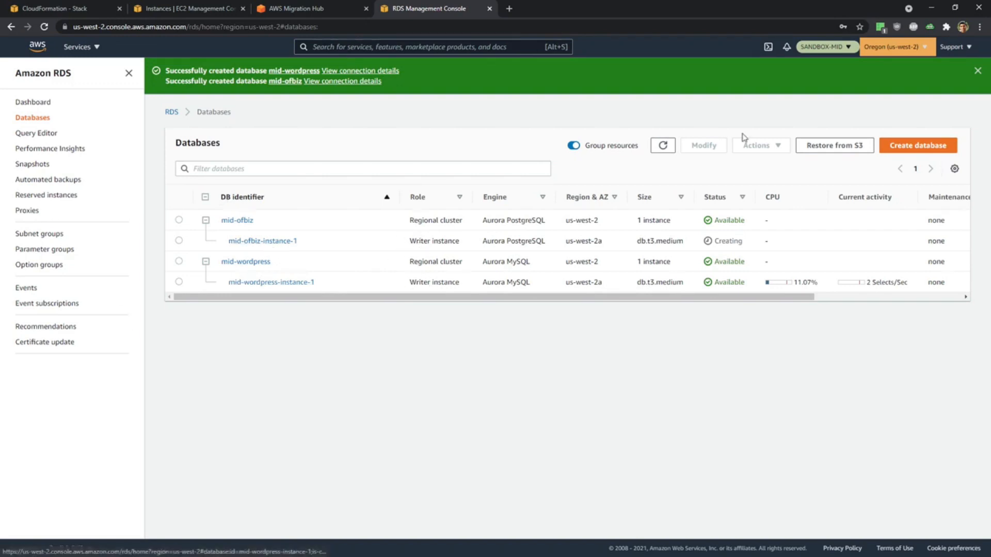
Examine the connectivity and security details of mid-ofbiz-instance-1 and return to the database list.
click(260, 240)
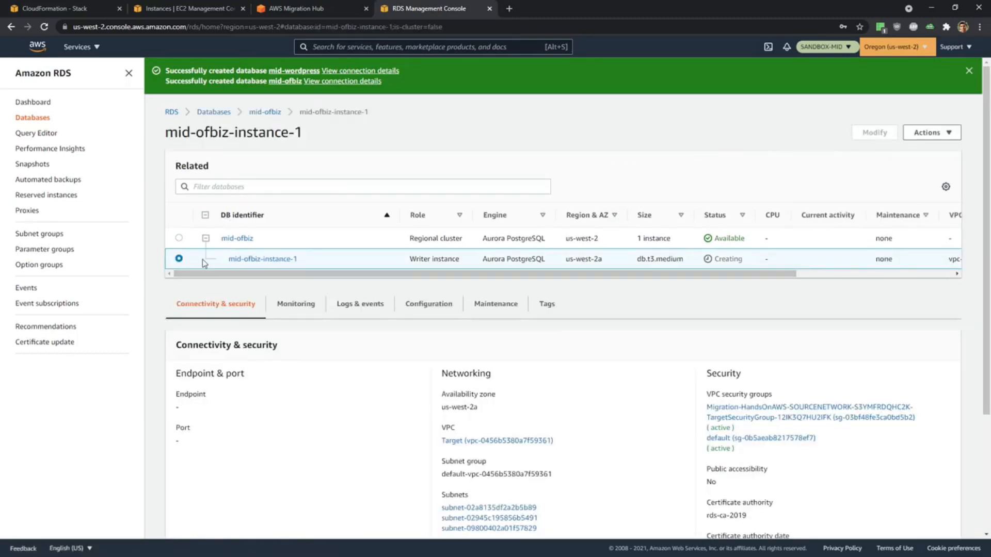
scroll(417, 275, down, 3)
scroll(406, 328, up, 3)
scroll(542, 207, down, 2)
scroll(531, 203, up, 2)
click(212, 112)
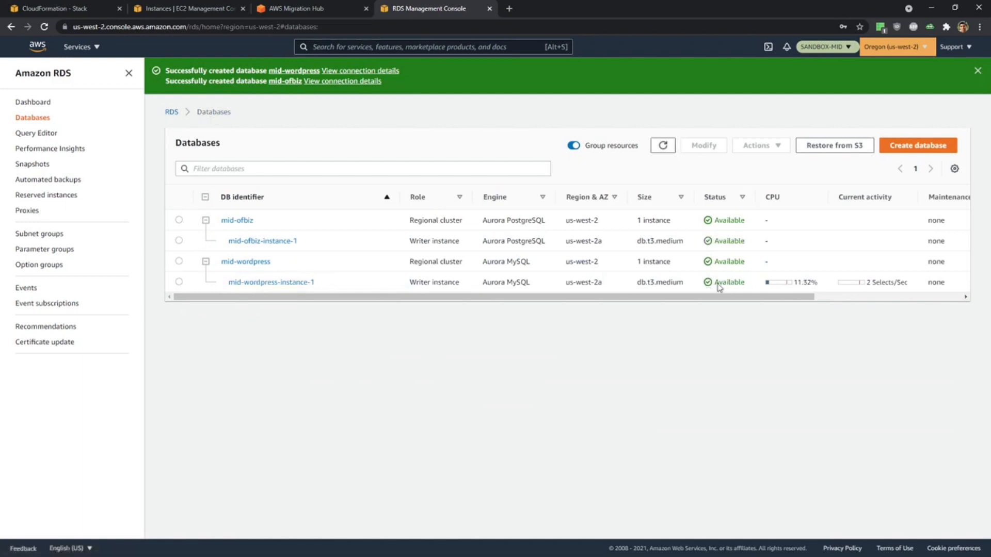
Copy the writer endpoint of mid-wordpress-instance-1 into DMS Demo.md, on its own line below the Wordpress cluster endpoint.
click(257, 283)
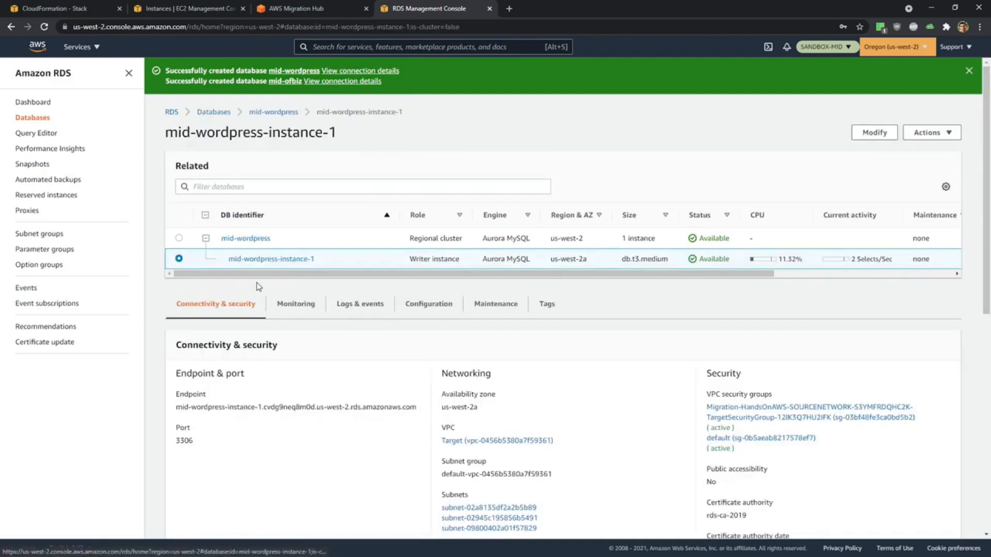
drag(176, 411, 424, 413)
key(ctrl+c)
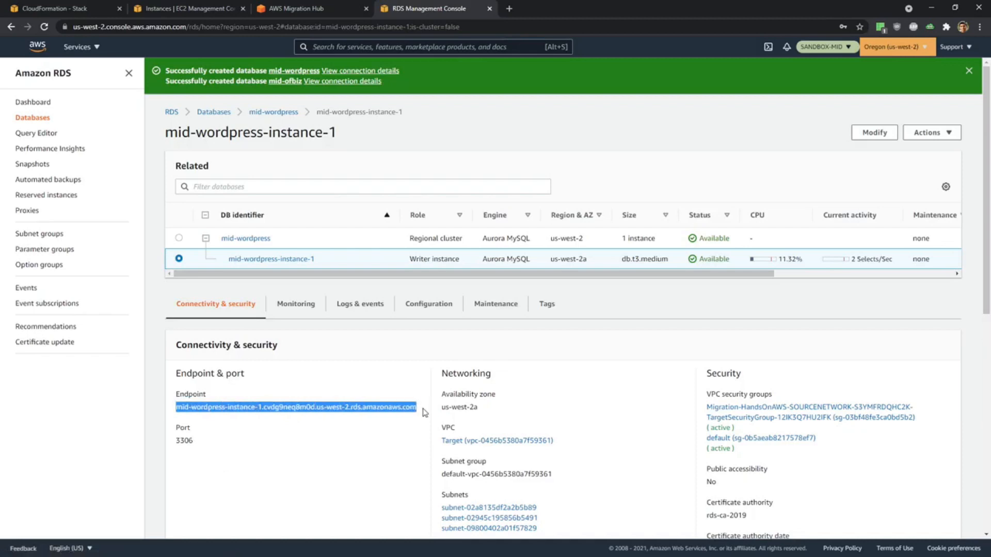
key(alt+Tab)
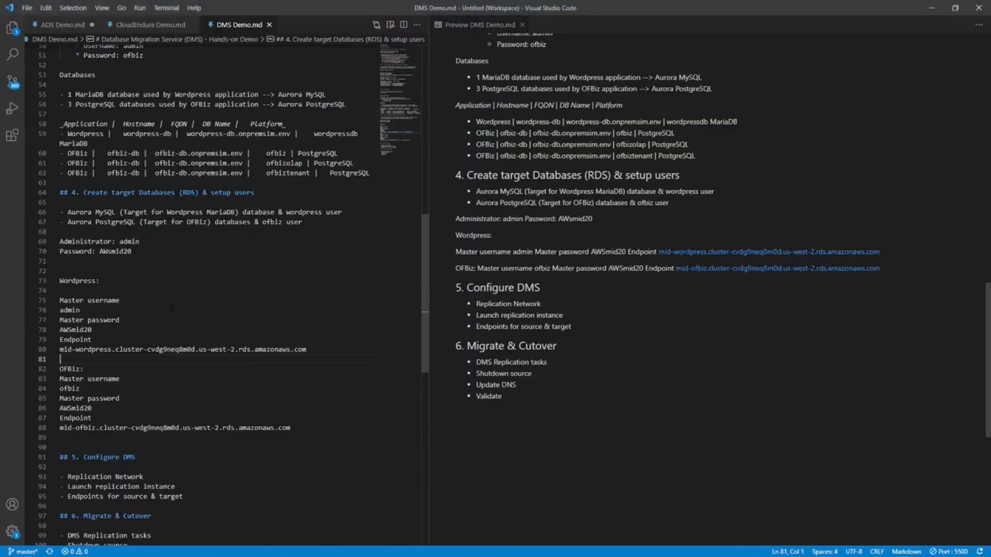
key(Return)
key(Return)
click(202, 368)
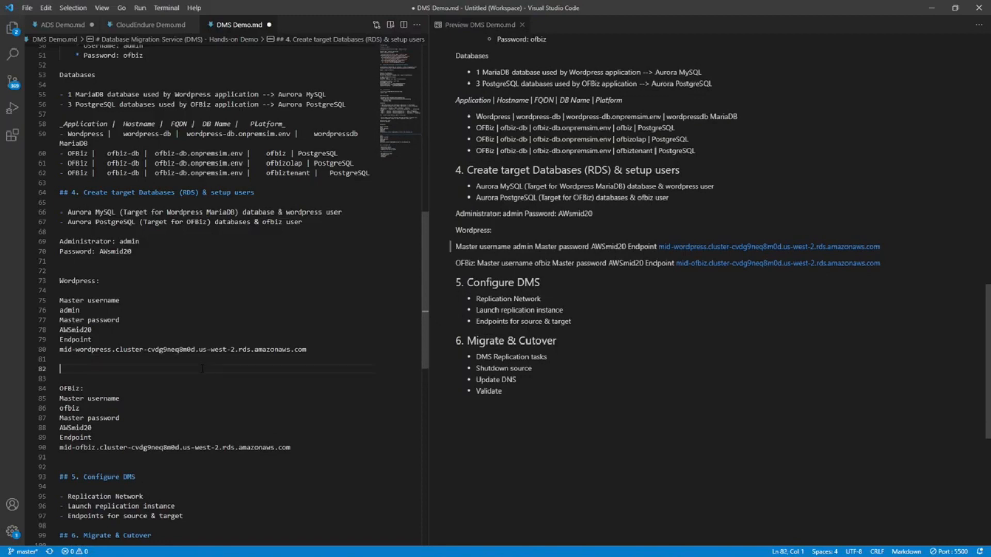
key(ctrl+v)
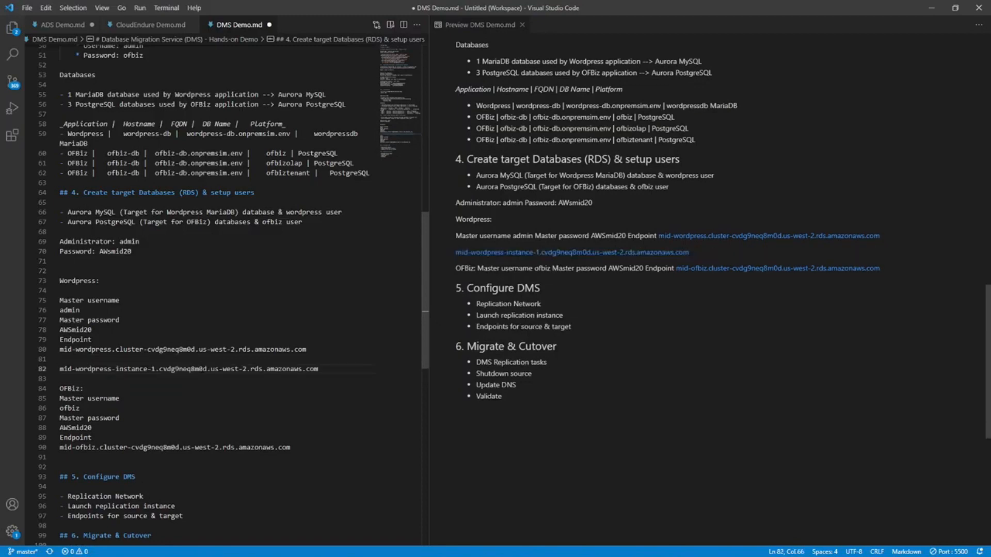
Copy the writer endpoint of mid-ofbiz-instance-1 from the RDS console into DMS Demo.md, below the OFBiz cluster endpoint.
key(alt+Tab)
scroll(247, 81, down, 3)
scroll(247, 81, up, 3)
click(218, 113)
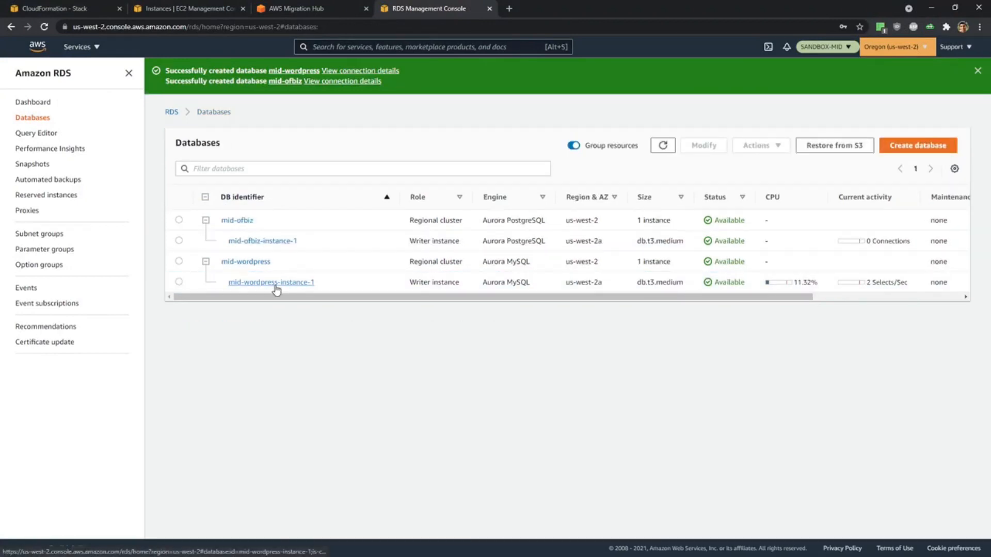
click(266, 240)
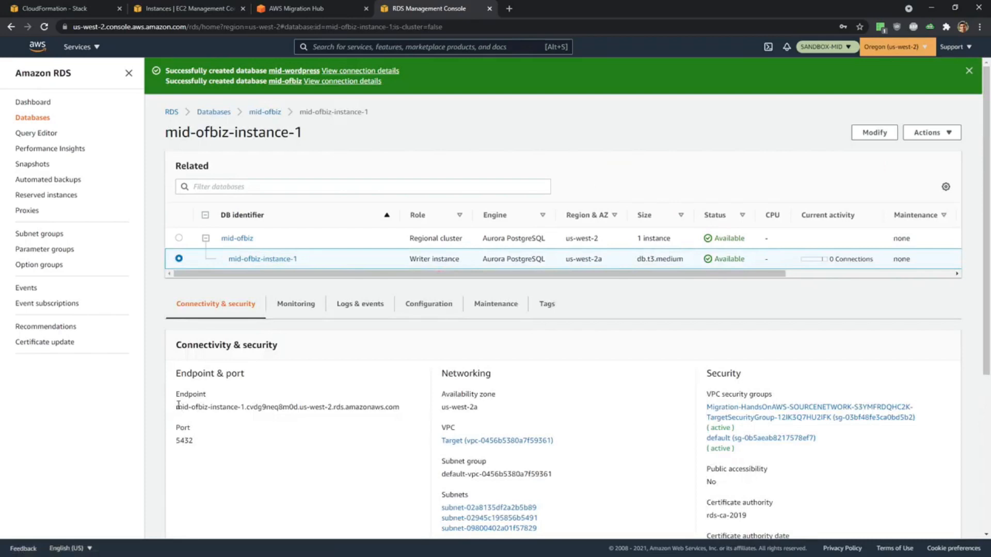
drag(177, 406, 400, 406)
key(ctrl+c)
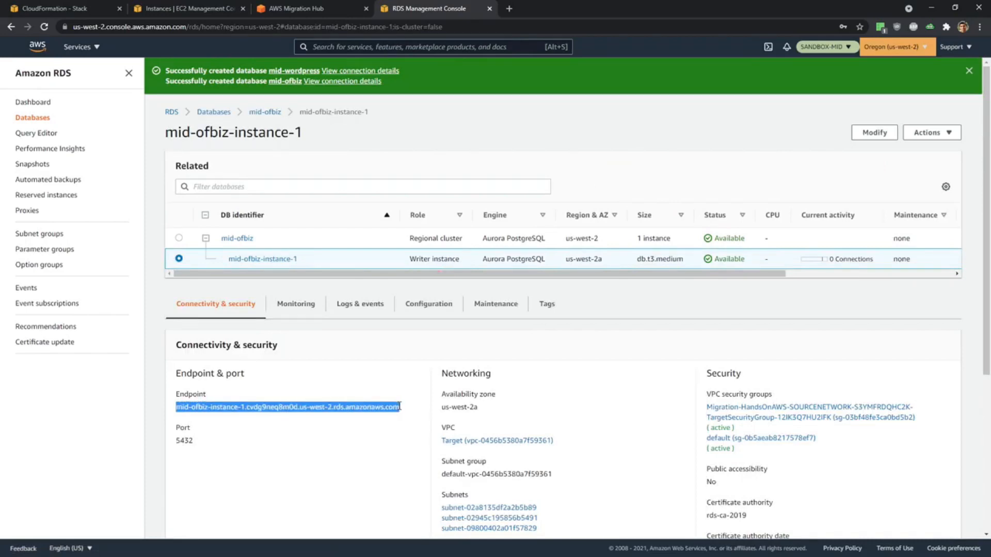
key(alt+Tab)
click(72, 459)
key(Return)
key(ctrl+v)
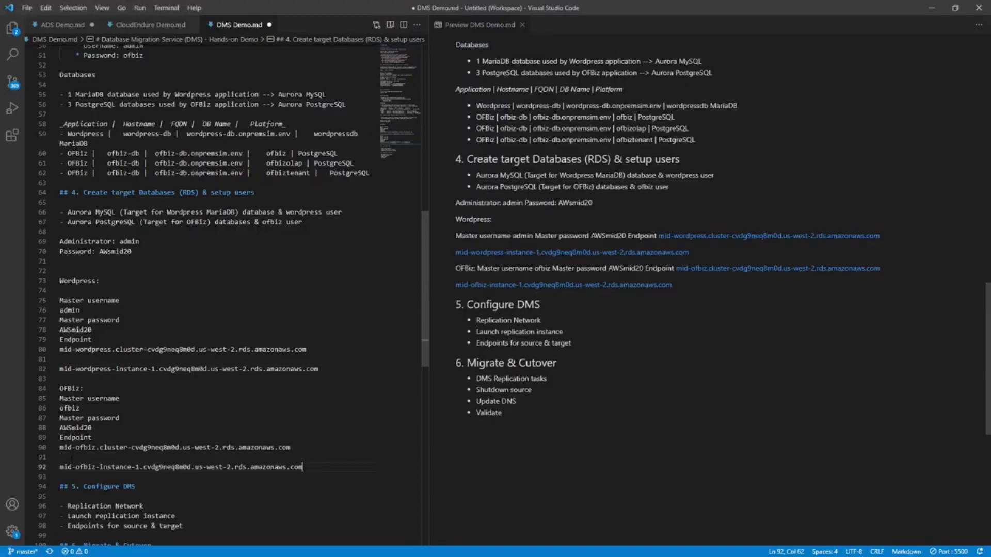
Format the mid-wordpress-instance-1 and mid-ofbiz-instance-1 endpoint lines as Markdown blockquotes with a leading ">".
click(60, 369)
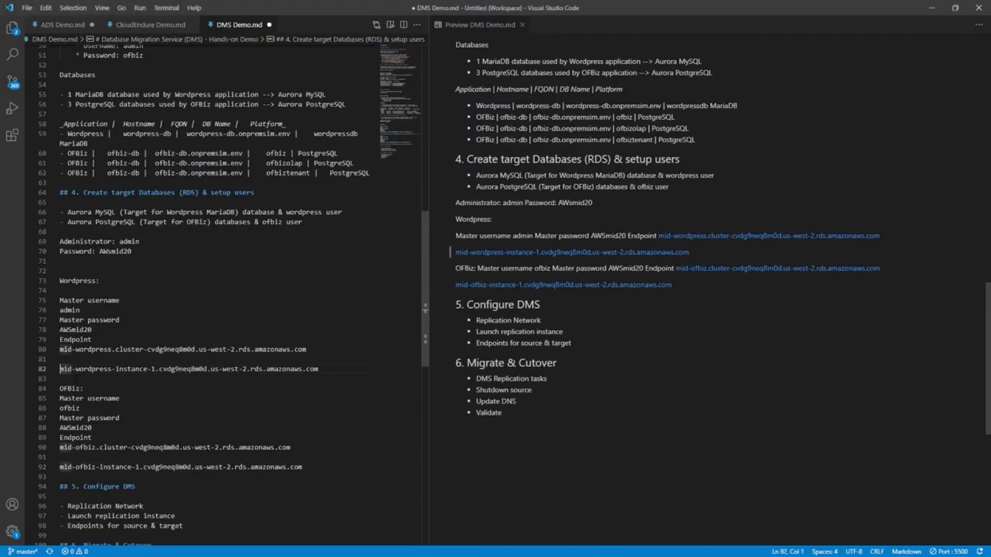
text(>)
key(Down)
key(Down)
key(Down)
key(Down)
key(Down)
key(Down)
key(Down)
key(Down)
key(Down)
key(Down)
key(Down)
key(Up)
key(Home)
text(>)
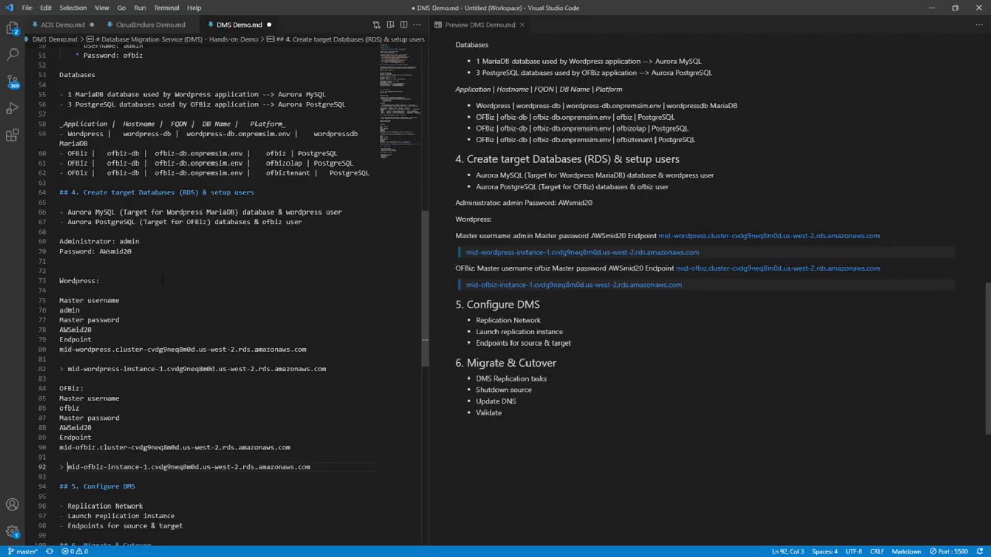
Wrap the Wordpress master username, password and endpoint lines in a triple-backtick code block, with each fence on its own line.
drag(306, 349, 13, 301)
text(```)
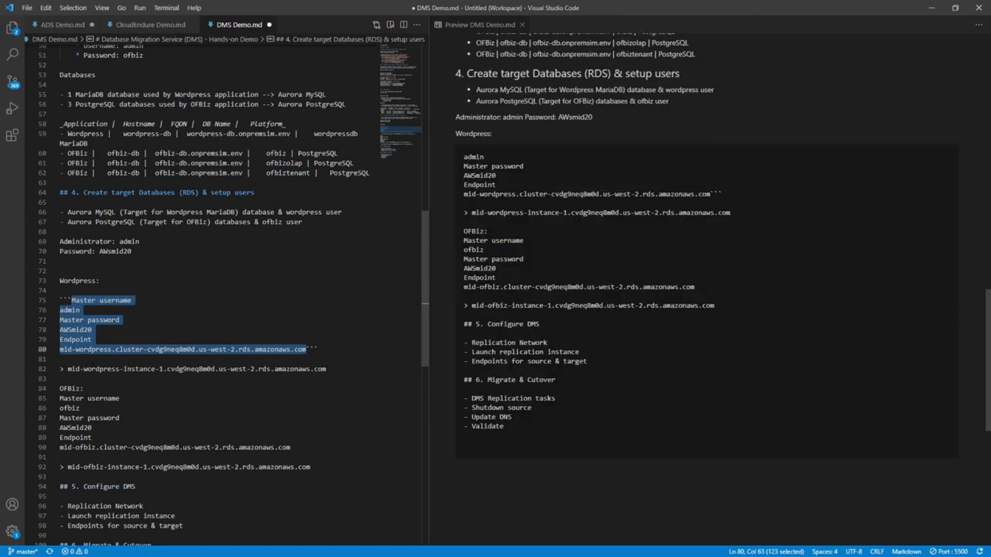
click(306, 350)
key(Return)
key(Up)
key(Up)
key(Up)
key(Up)
key(Up)
key(Up)
key(Right)
key(Right)
key(Right)
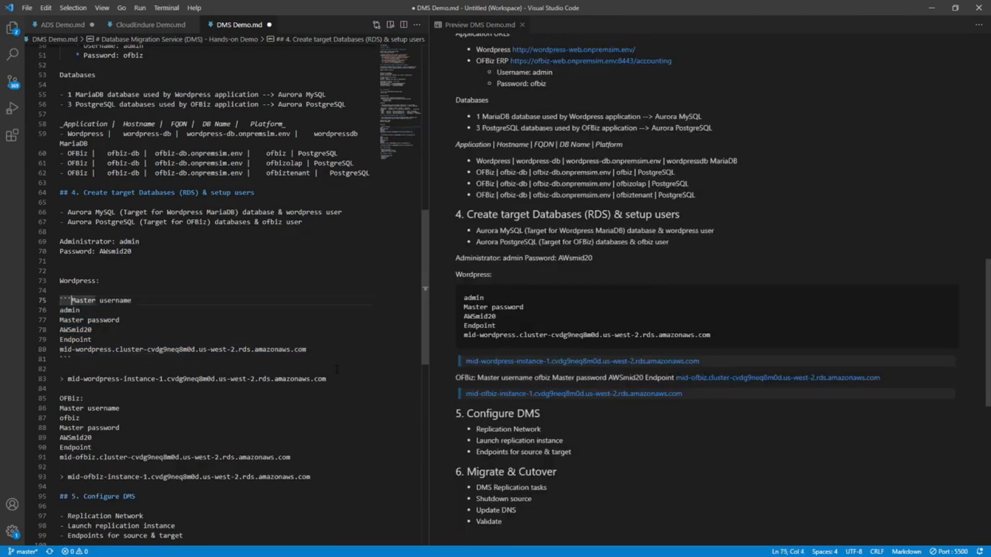
key(Return)
Wrap the OFBiz master username, password and endpoint lines in a triple-backtick code block, with each fence on its own line.
key(Down)
key(Down)
key(Down)
key(Down)
key(Down)
key(Down)
key(Down)
key(Down)
key(Down)
key(Down)
key(Down)
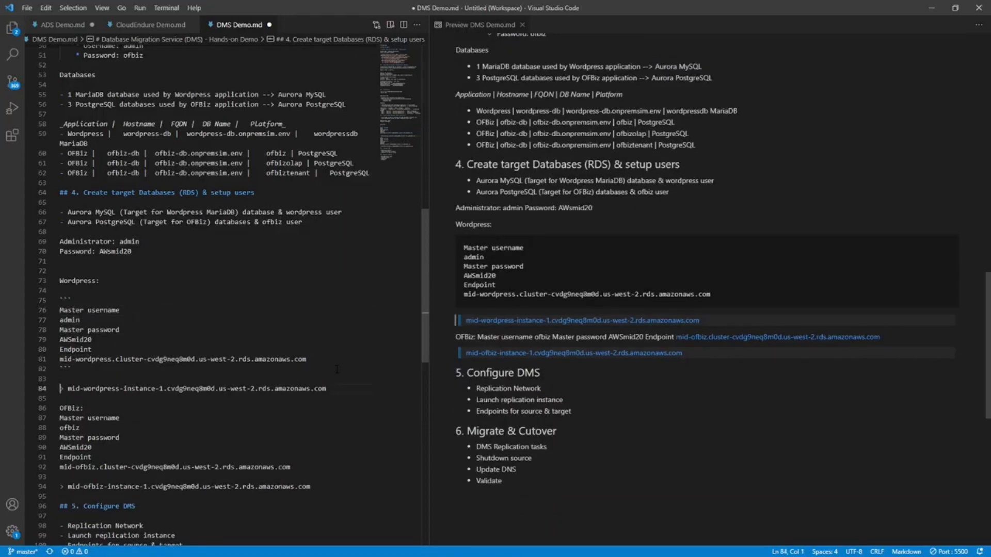
key(shift+Down)
key(shift+Down)
key(shift+Down)
key(shift+Down)
key(shift+Down)
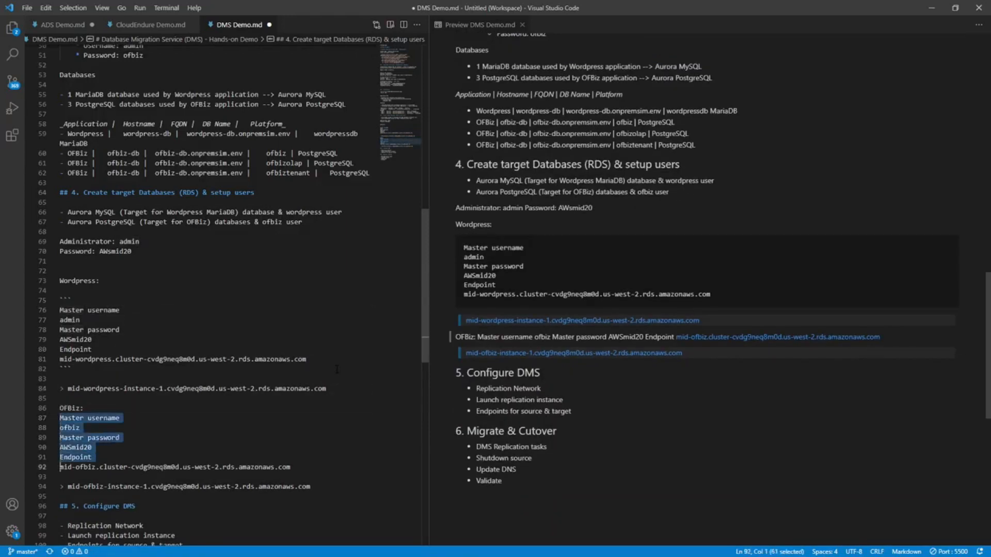
key(shift+End)
text(```)
key(Left)
key(Right)
key(Return)
key(Down)
key(Down)
key(Down)
key(Down)
key(Down)
key(Down)
key(Up)
key(End)
key(Left)
key(Left)
key(Left)
key(Return)
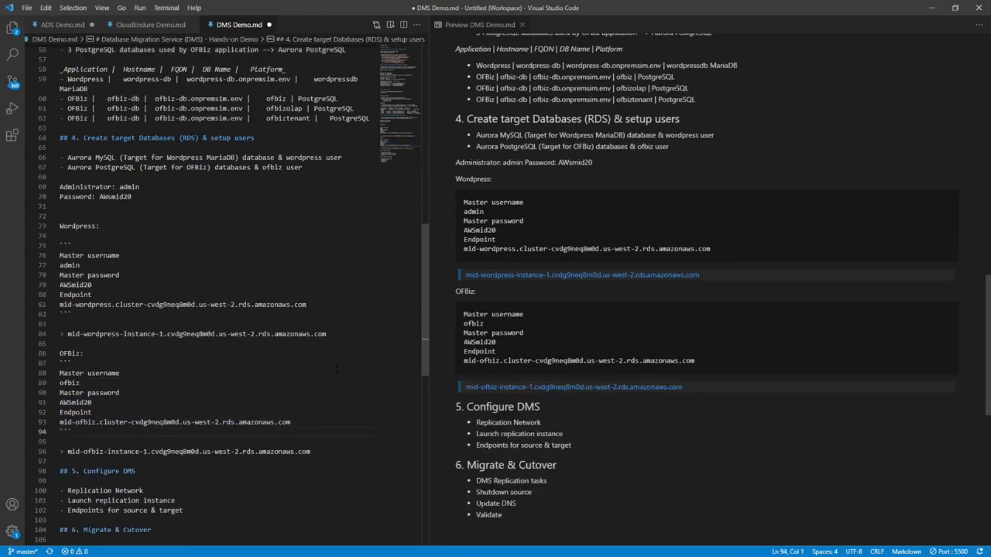
click(382, 363)
scroll(382, 363, up, 1)
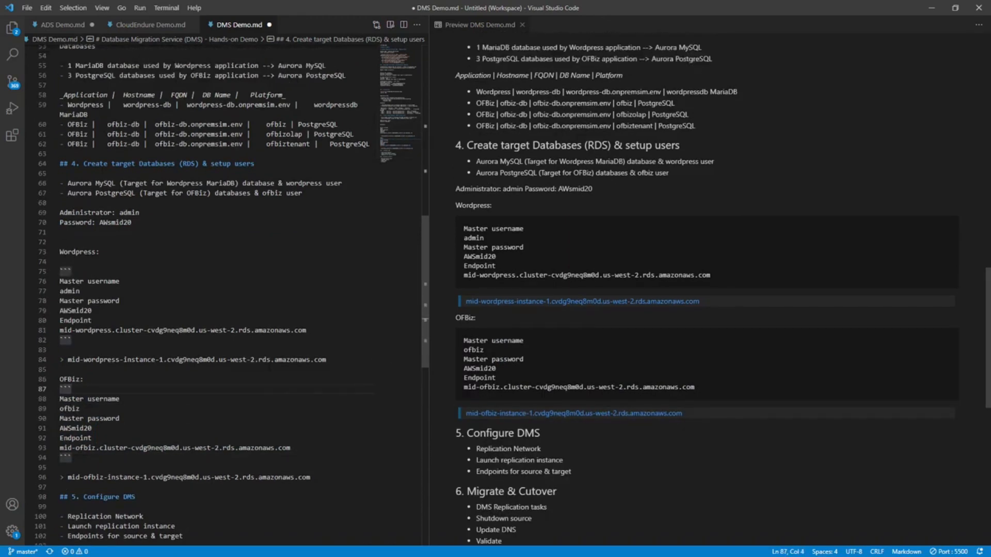
Return to the database list in the RDS console and open the details of mid-wordpress-instance-1.
key(alt+Tab)
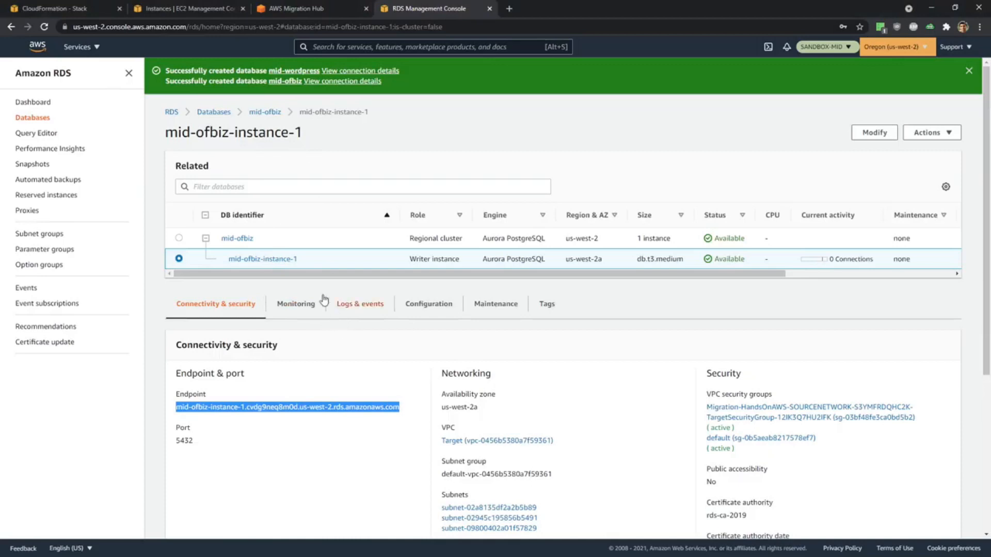
click(212, 114)
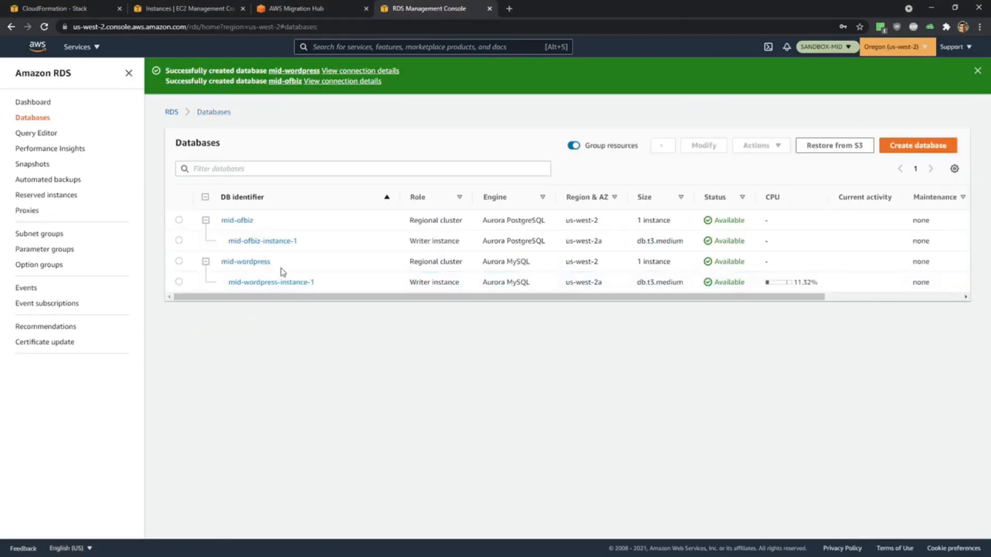
click(259, 285)
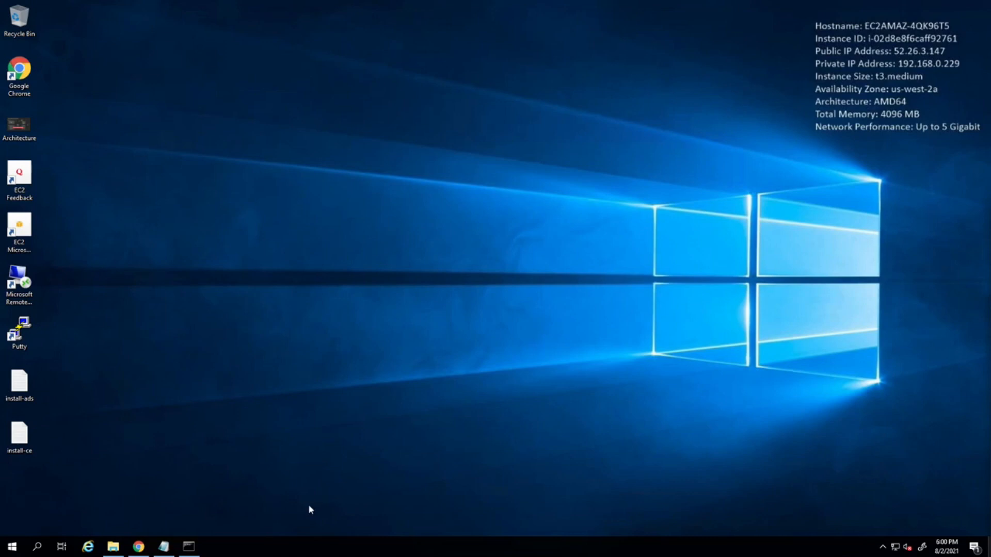
On the remote Windows desktop, start the saved wordpress-db session in PuTTY and log in with the account password.
double_click(24, 339)
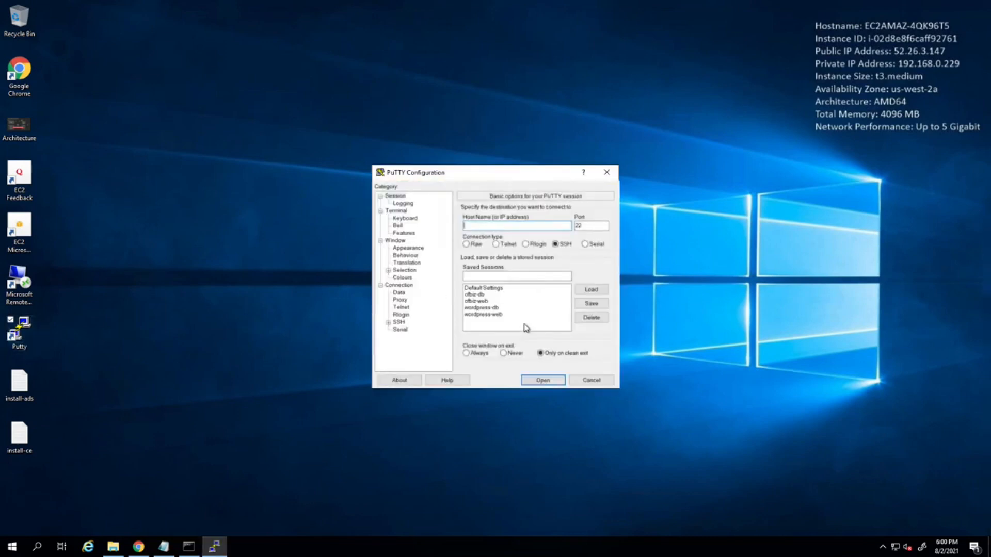
double_click(495, 308)
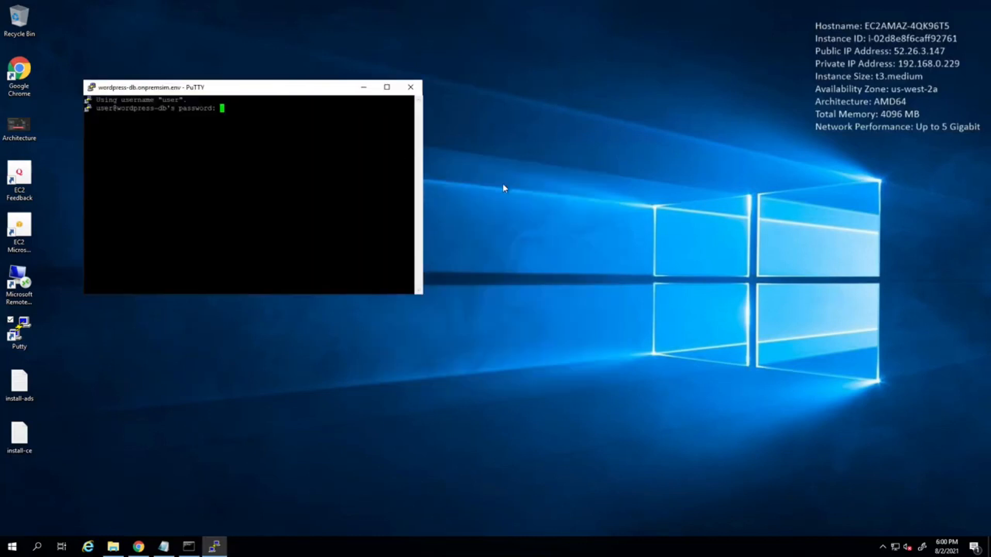
drag(279, 91, 543, 213)
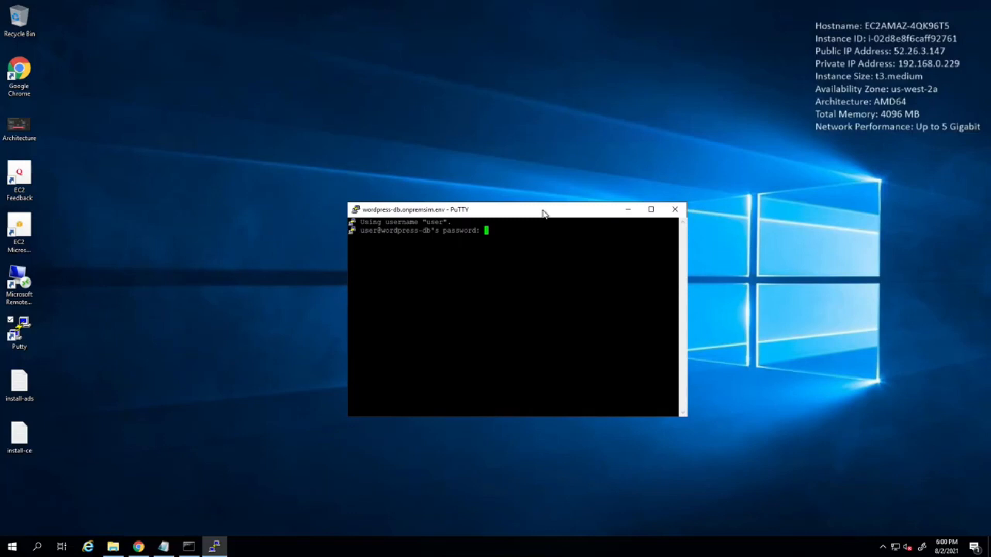
key(Return)
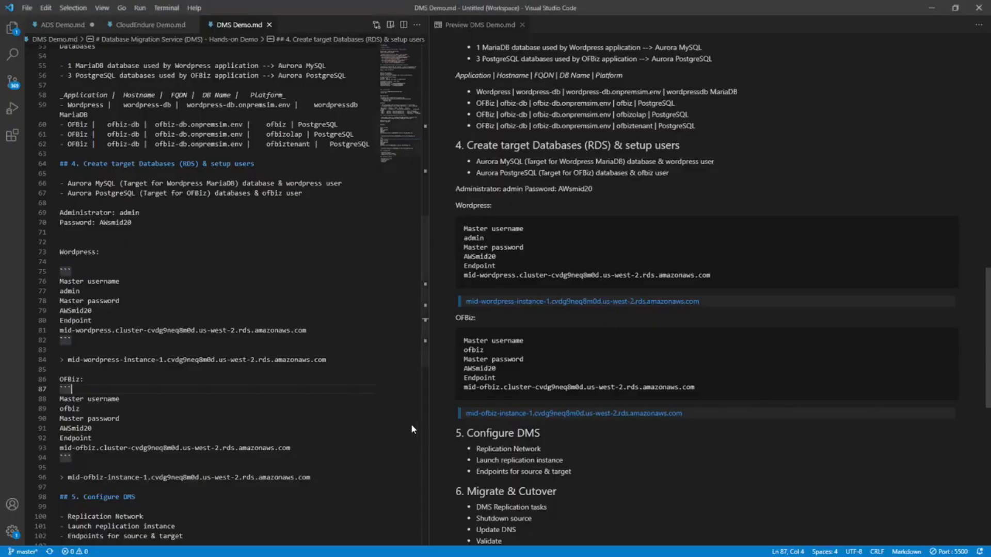
In DMS Demo.md, insert "mysql -u admin -h <INSERT AURORA DNS VALUE FROM STEP 13> -p" below the Wordpress instance endpoint, with blank lines before OFBiz.
text(`)
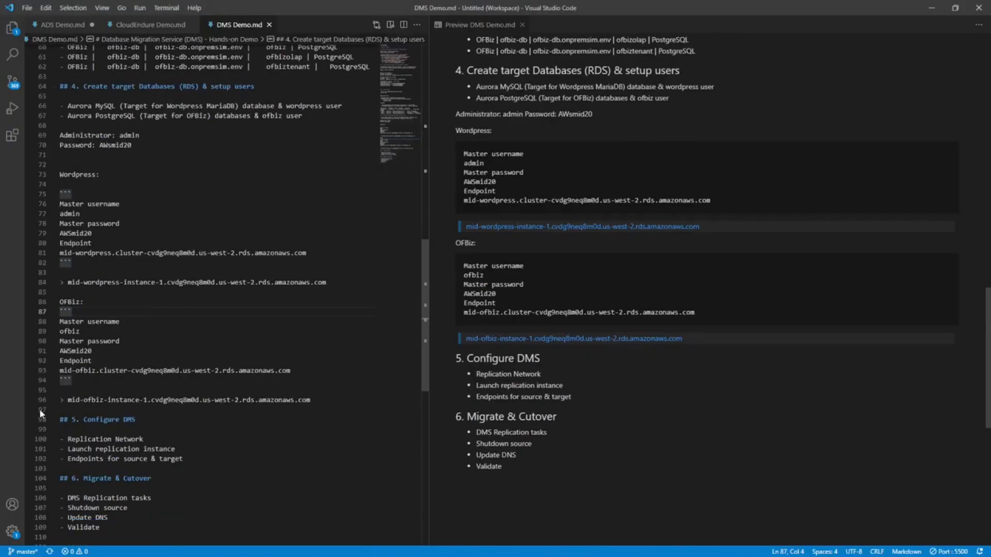
click(61, 410)
click(117, 291)
key(Return)
key(Return)
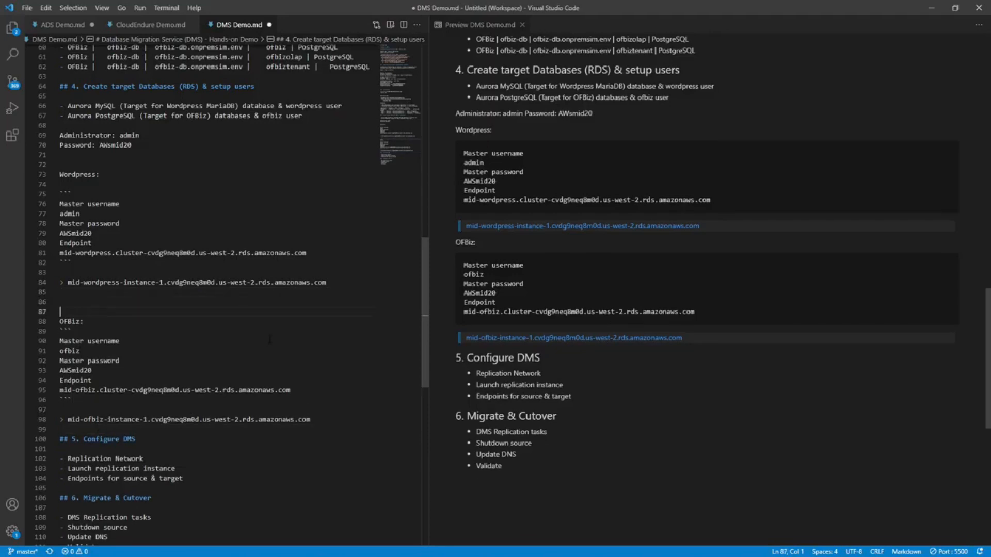
scroll(270, 339, down, 1)
key(Up)
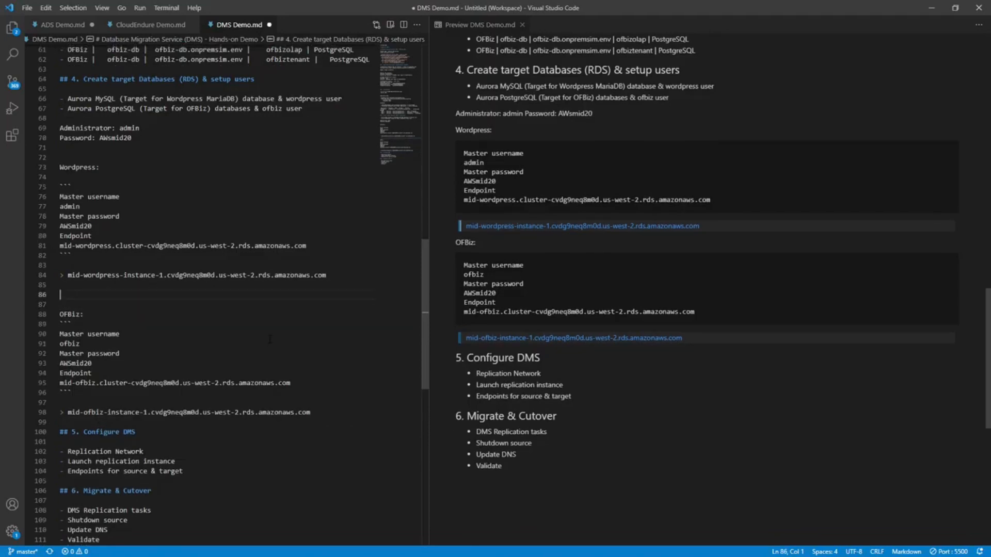
text(mysql -u admin -h <INSERT AURORA DNS VALUE FROM STEP 13> -p)
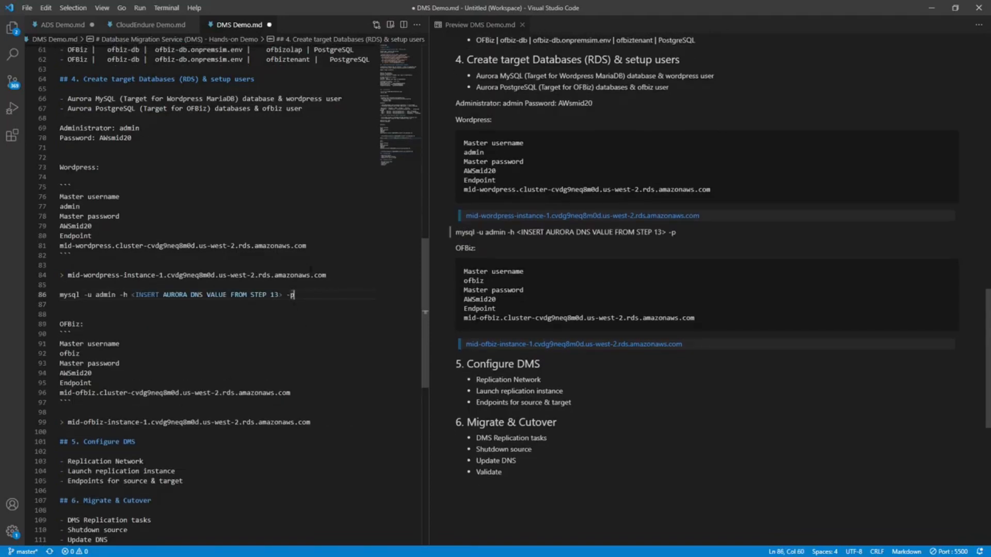
Replace the Aurora DNS placeholder in the mysql command with the mid-wordpress-instance-1 endpoint.
drag(326, 275, 67, 275)
key(ctrl+c)
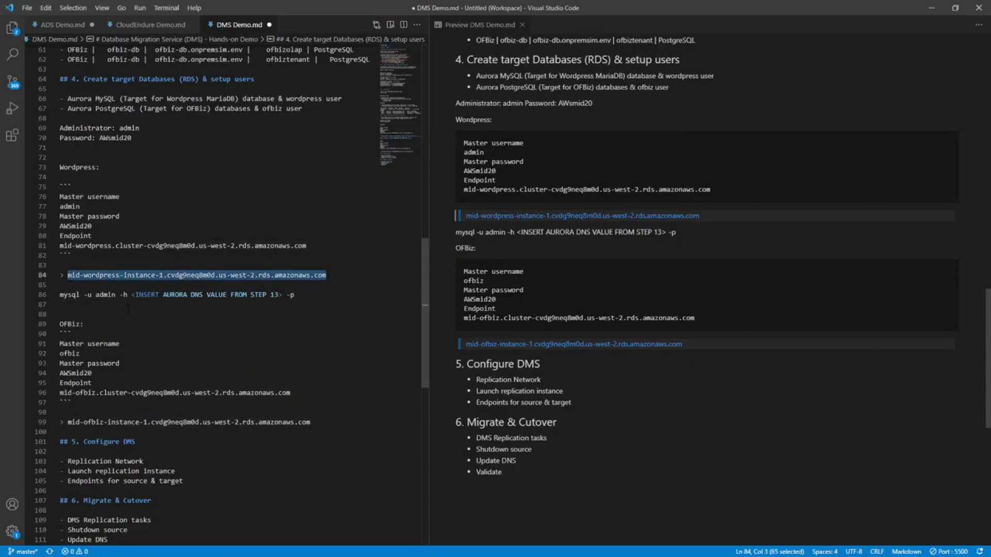
drag(131, 295, 282, 295)
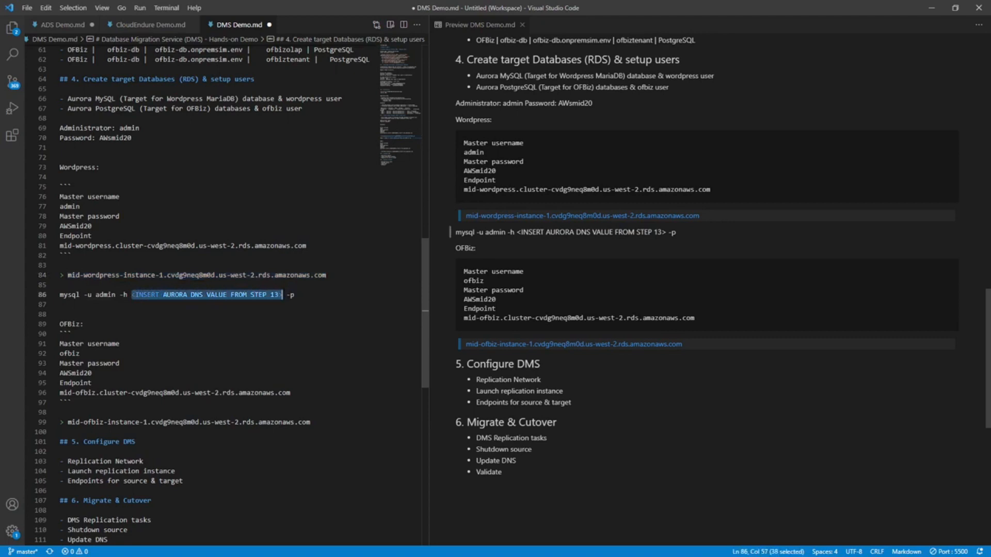
key(ctrl+v)
Add the label "Writer instance Endpoint:" on a new line above the mid-wordpress-instance-1 endpoint.
click(101, 259)
key(Down)
key(Return)
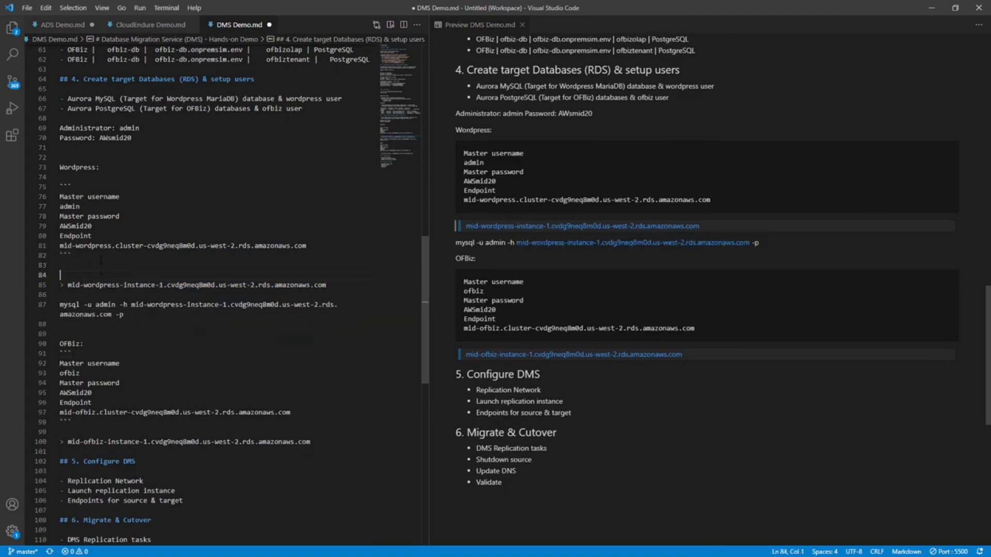
text(Writer i)
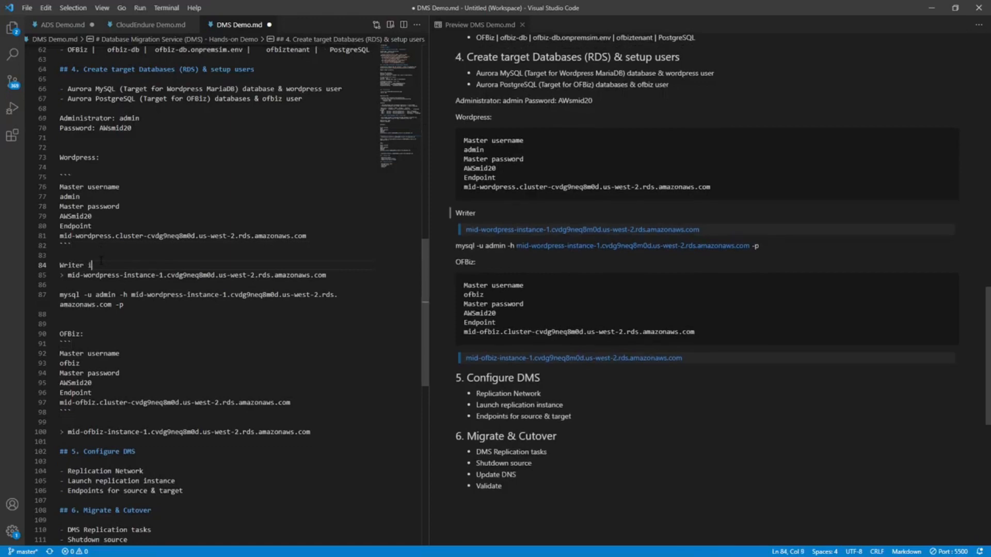
text(nstance Endpoint:)
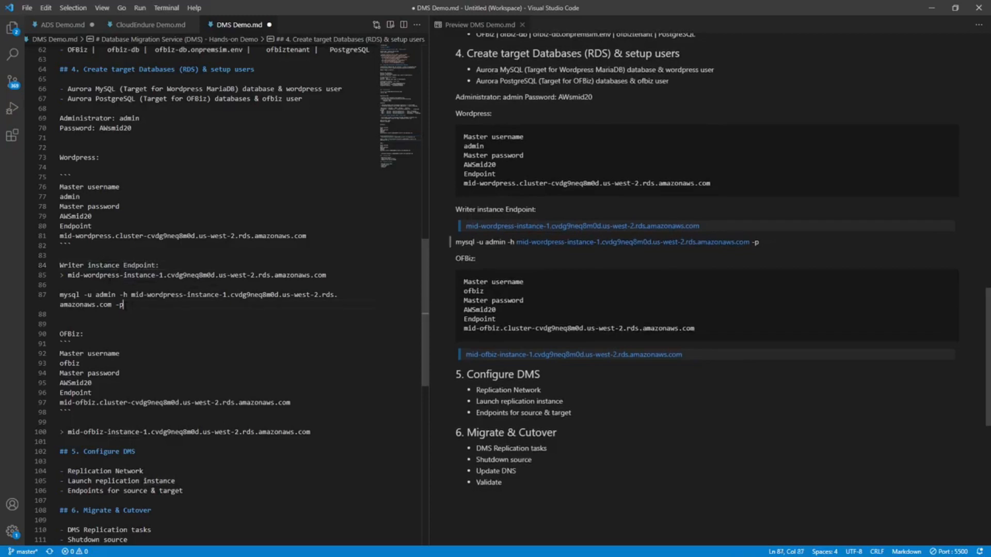
Format the mysql command in DMS Demo.md as inline code, and run it in the wordpress-db PuTTY session, entering the admin password.
drag(124, 304, 47, 295)
text(`)
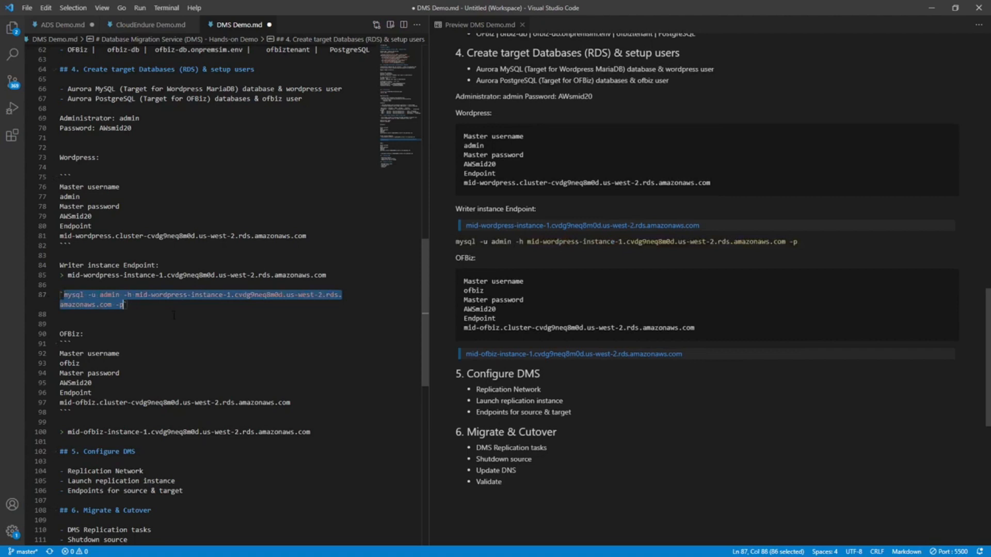
drag(64, 294, 123, 305)
key(ctrl+c)
key(alt+Tab)
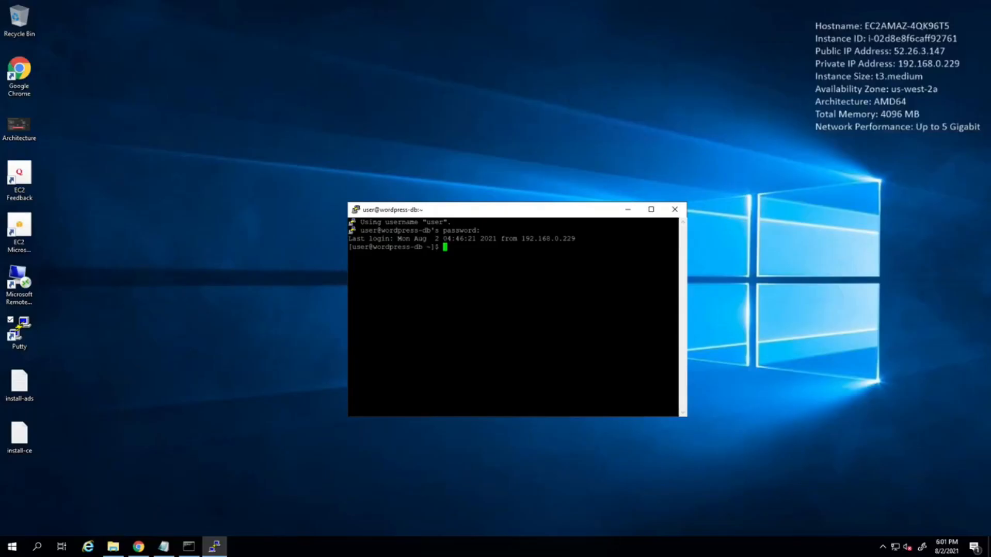
key(shift+Insert)
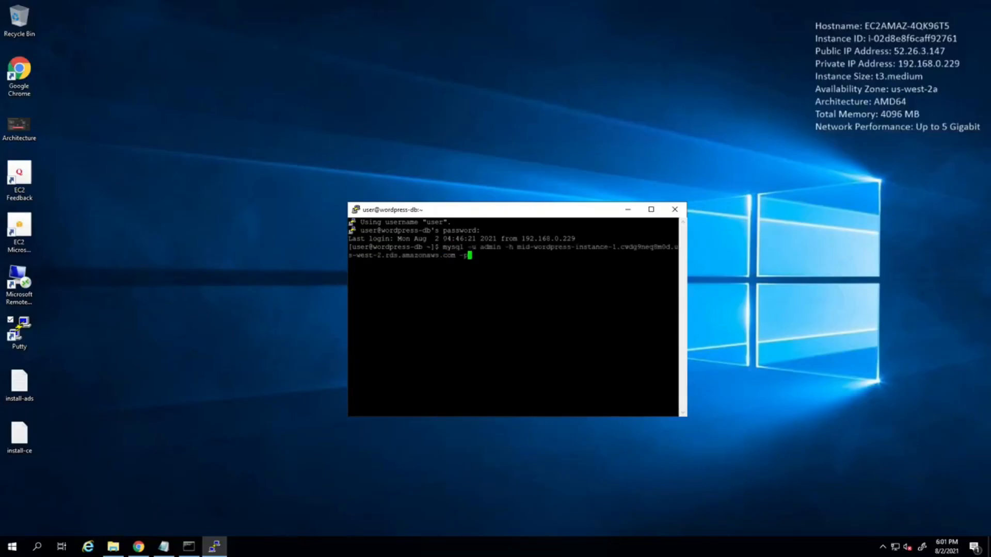
key(Return)
key(Return)
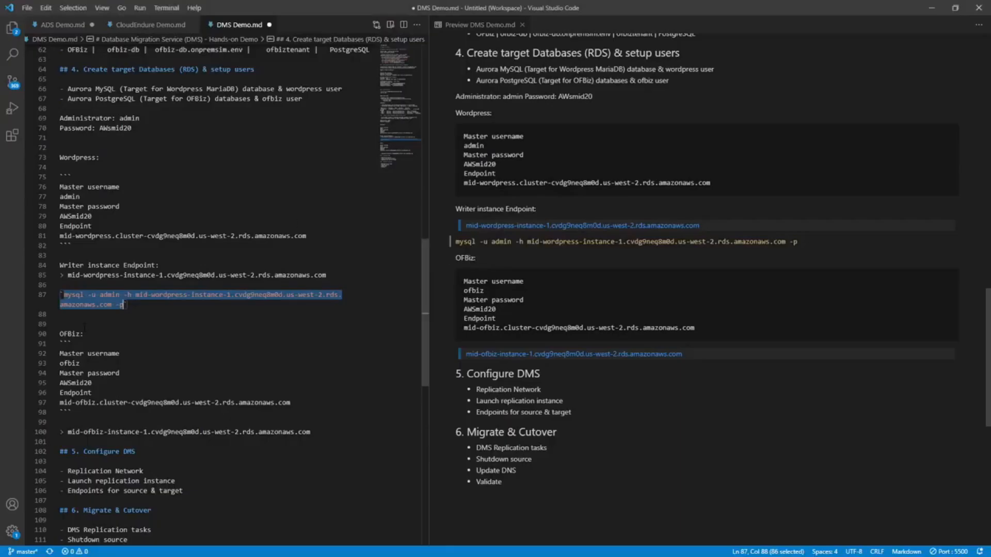
In DMS Demo.md, add the label "Connect from Bastion > wordpress-db" above the mysql command, separated by a blank line.
click(84, 315)
key(Return)
key(Up)
key(Up)
key(Return)
key(Up)
text(Cdnnect from Bastion )
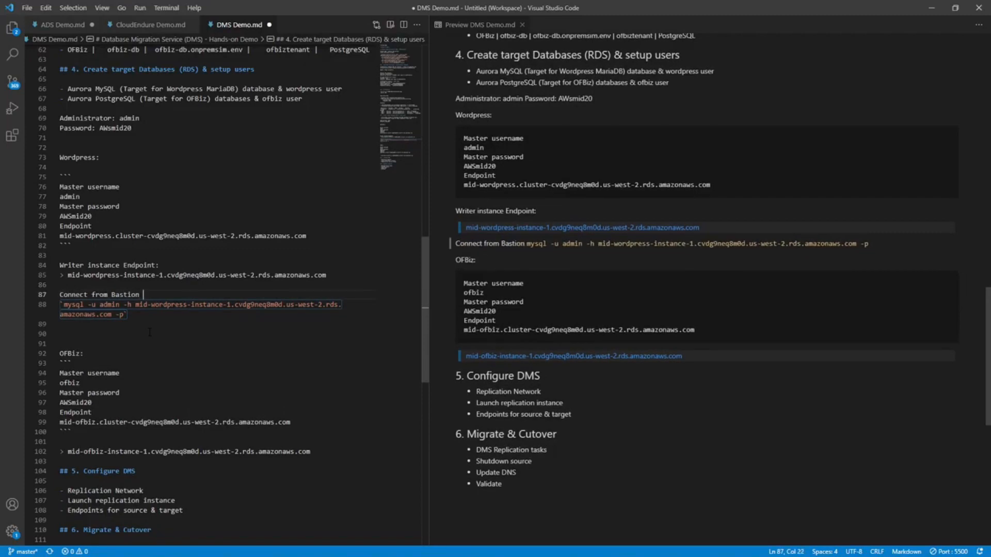
text(> wordpress-db)
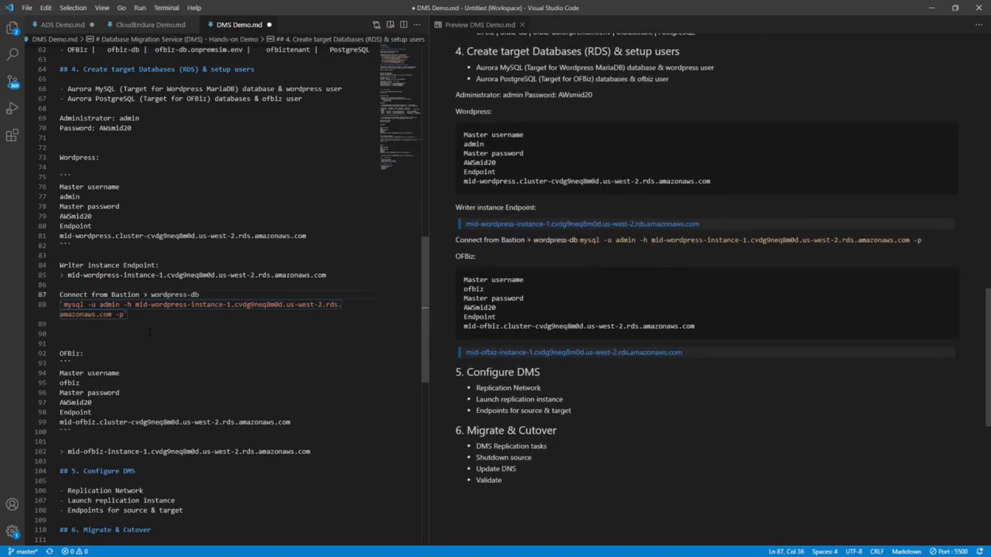
key(Return)
Add the label "Cretae user:" below the mysql command and paste the copied CREATE USER, GRANT ALL, FLUSH PRIVILEGES and QUIT statements under it.
key(Down)
key(Down)
key(Down)
key(Return)
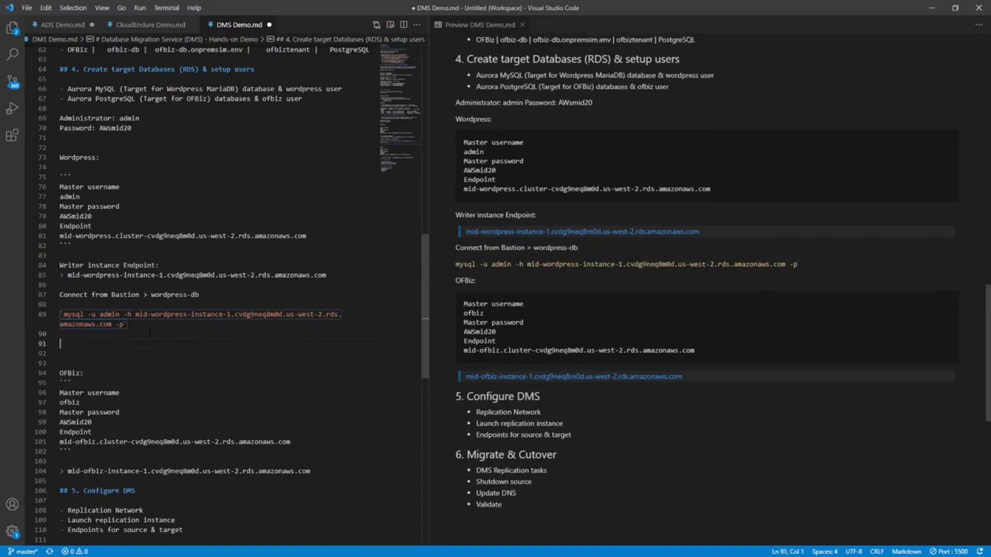
text(Cre)
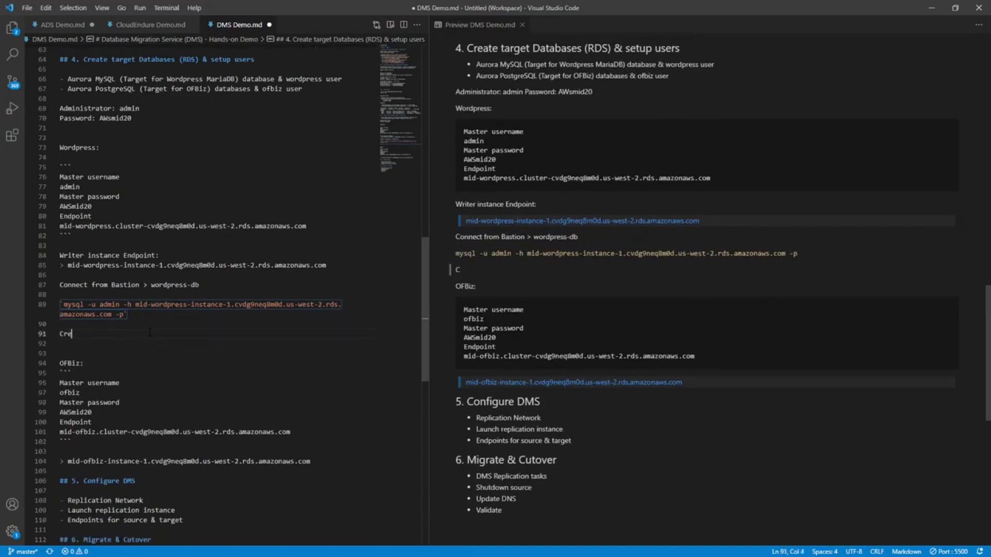
text(tae user:)
key(Return)
key(Return)
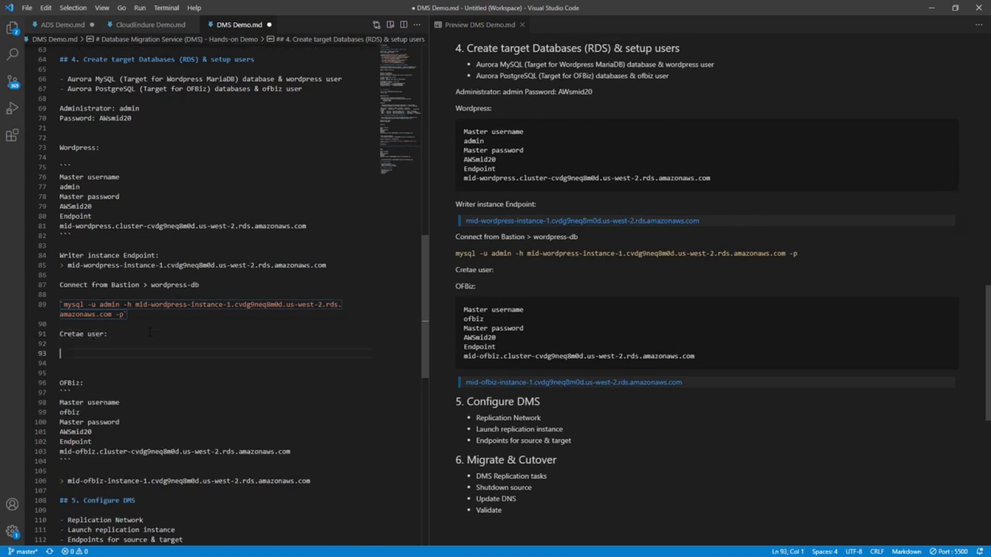
key(ctrl+v)
Wrap the pasted user creation statements in a fenced code block marked as SQL.
key(Up)
key(Up)
key(Up)
key(Up)
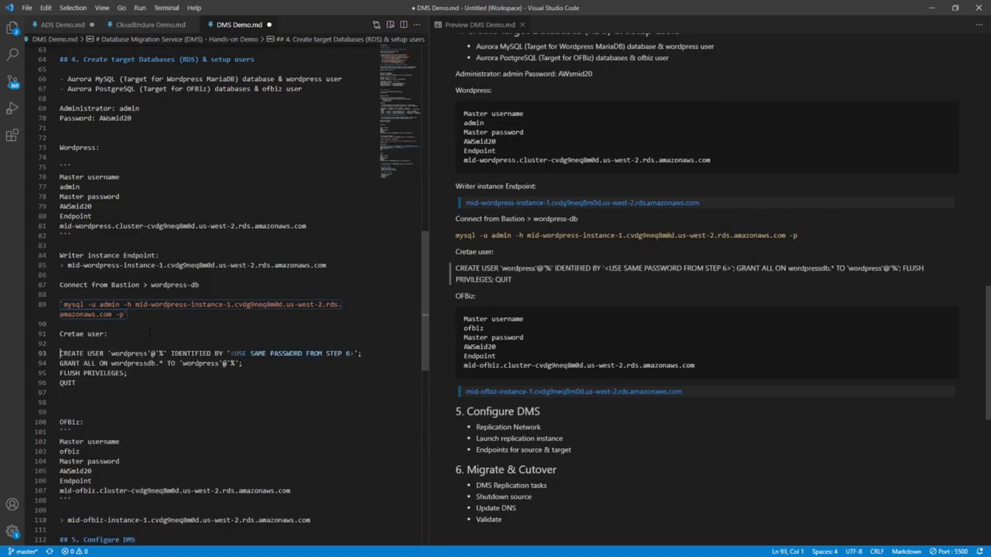
key(shift+Down)
key(shift+Down)
key(shift+Down)
key(shift+Down)
text(`)
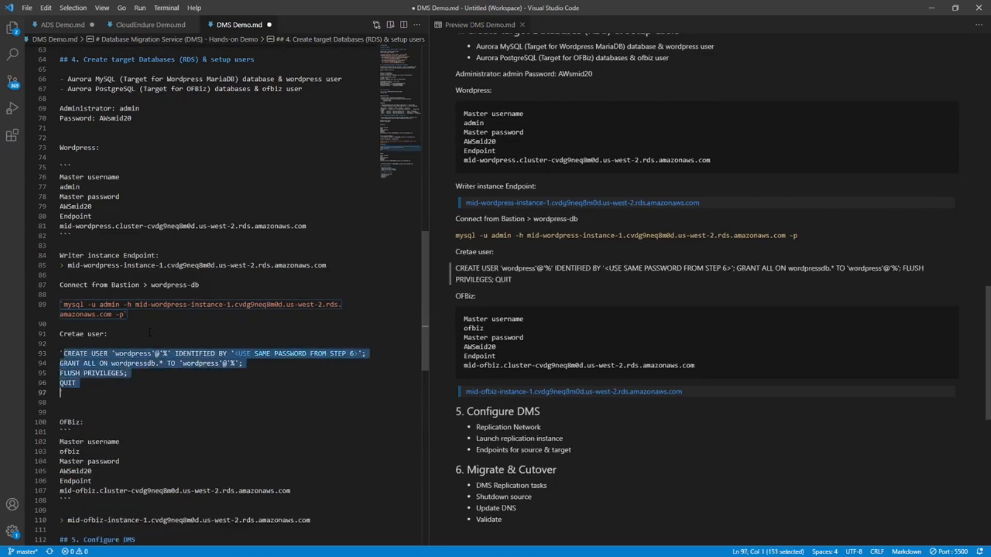
text(``)
key(Left)
scroll(150, 333, down, 1)
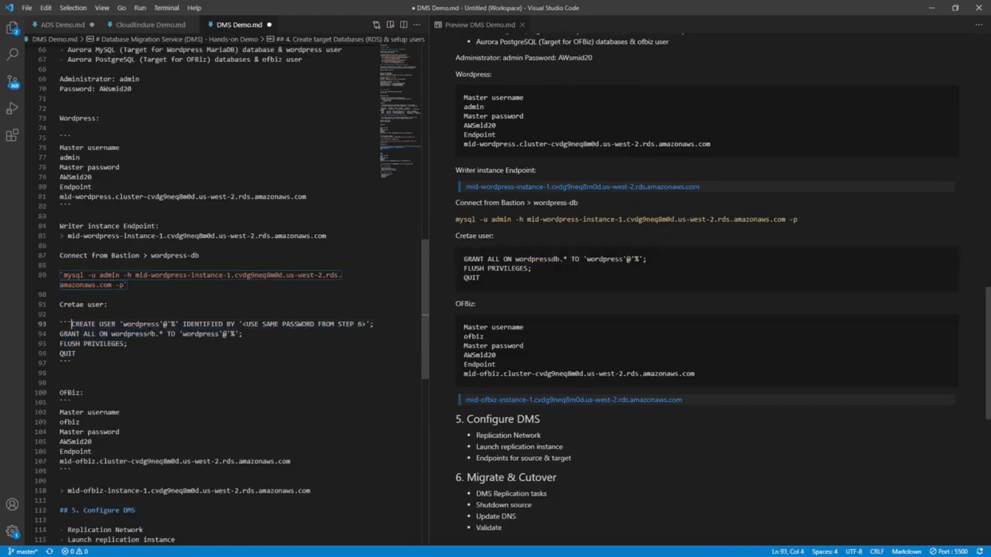
key(Return)
key(Left)
text(SQL)
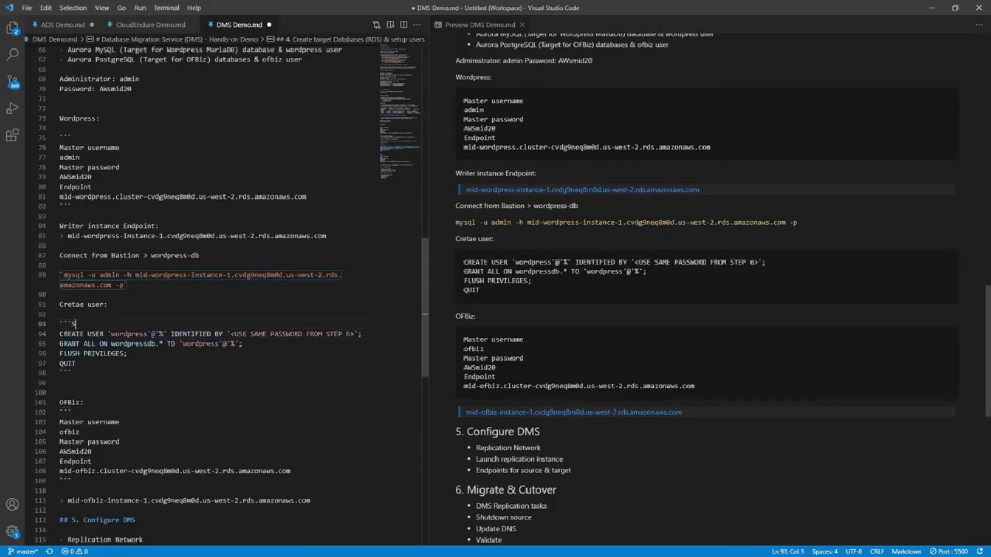
Replace the "<USE SAME PASSWORD FROM STEP 6>" placeholder in the CREATE USER statement with the wordpress user's password.
key(Down)
key(Down)
key(Down)
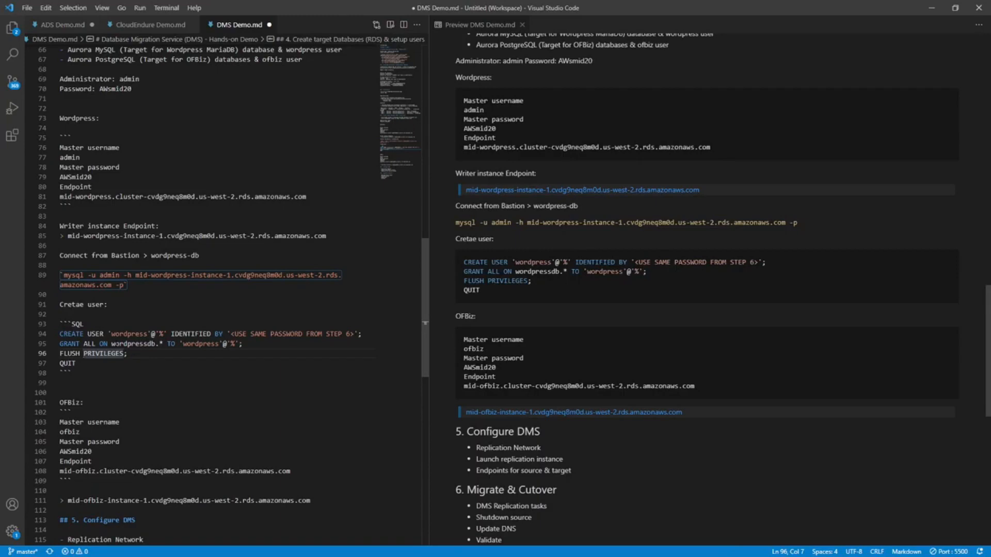
click(231, 334)
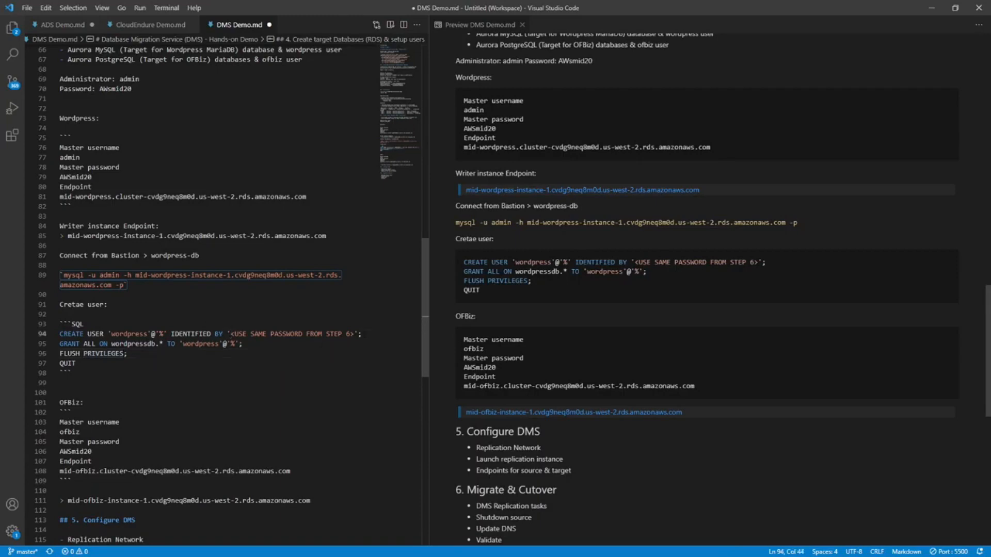
shift+click(355, 334)
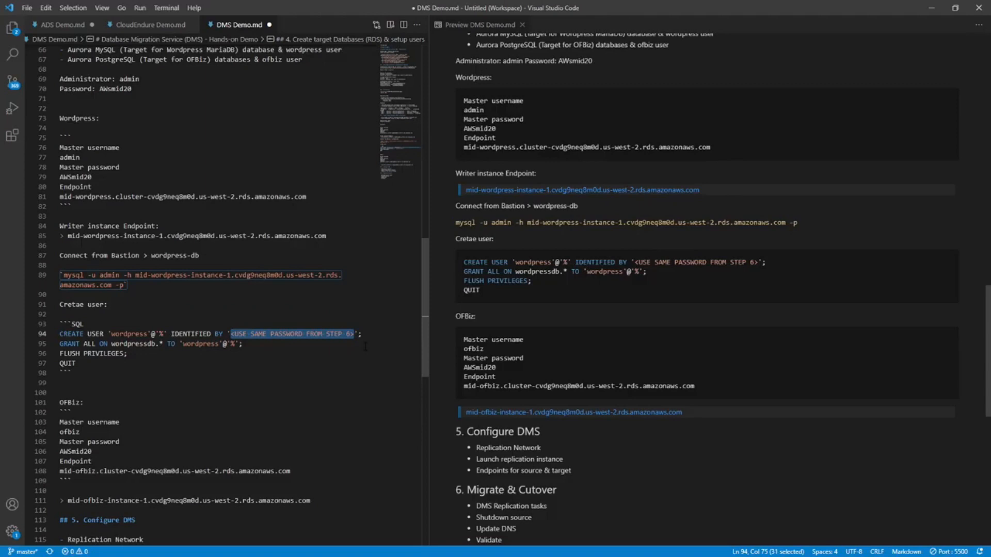
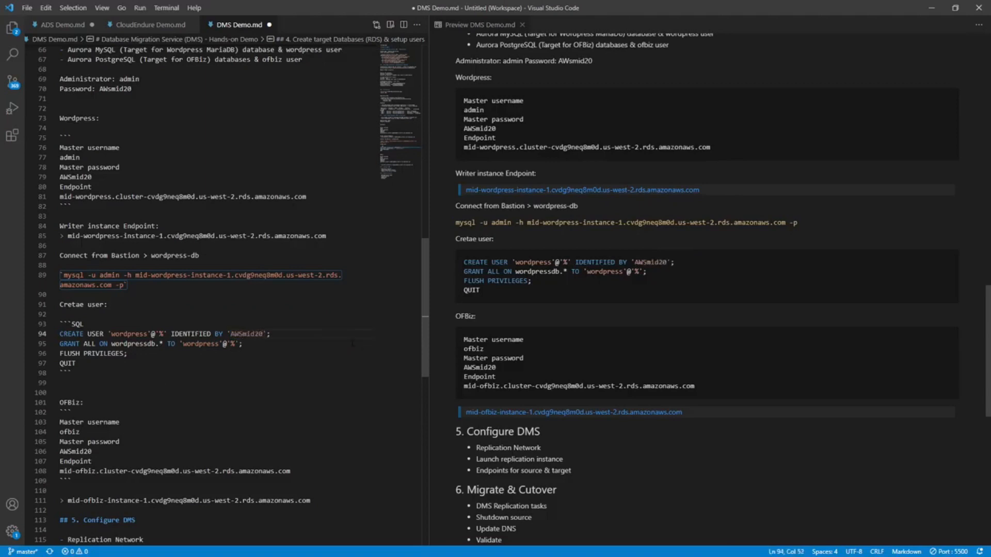
Run the CREATE USER statement with the wordpress user's password, plus the GRANT ALL, FLUSH PRIVILEGES and QUIT statements, in the PuTTY MySQL session.
drag(76, 363, 36, 331)
key(ctrl+c)
key(alt+Tab)
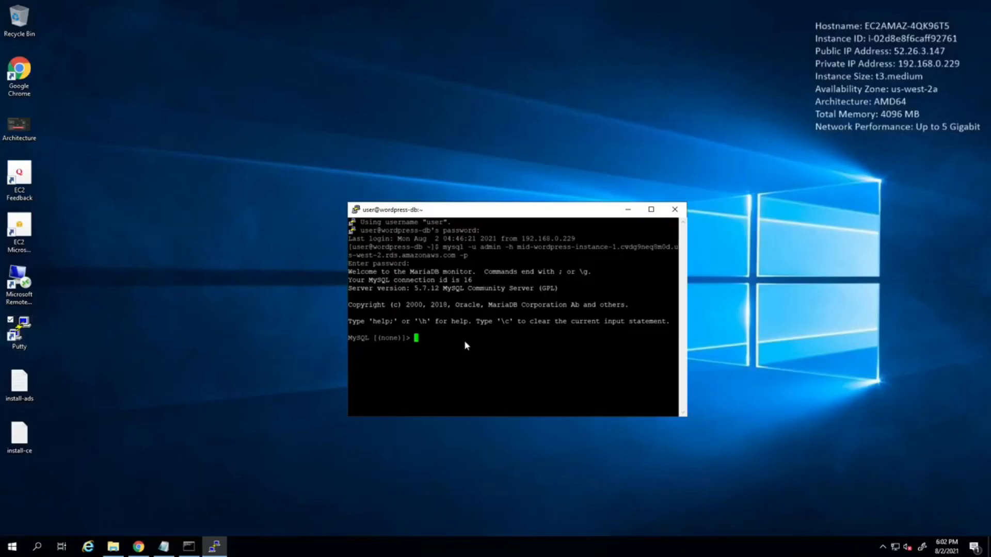
key(shift+Insert)
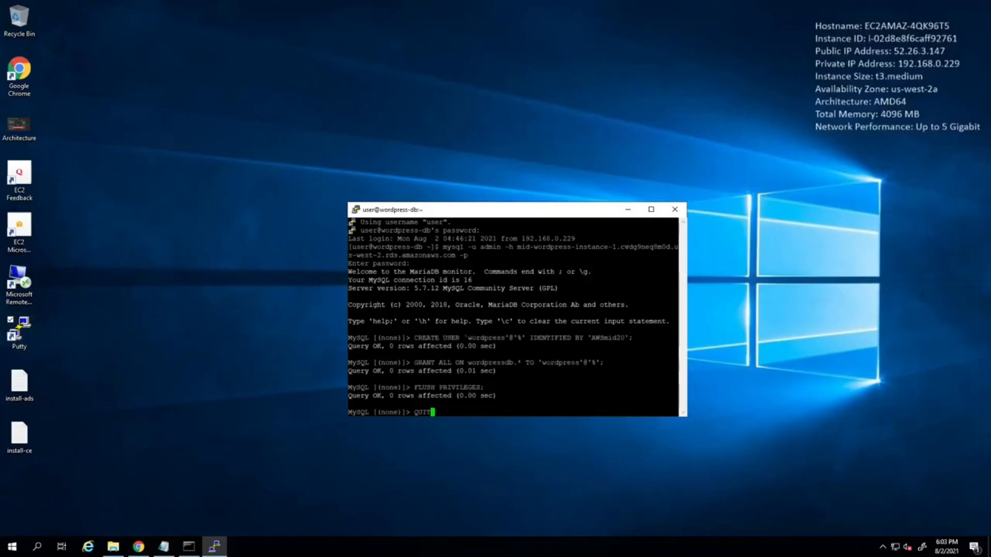
key(Return)
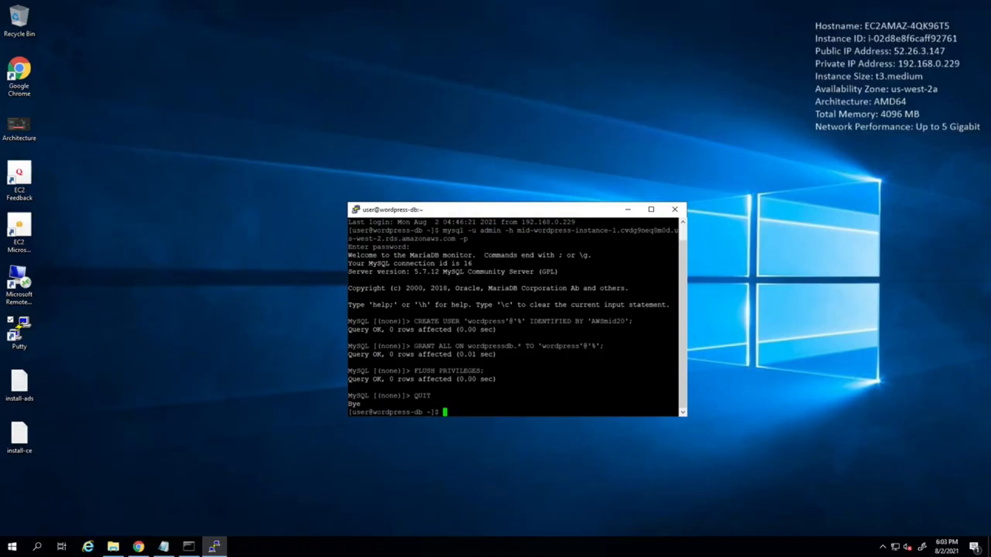
Start the saved ofbiz-db session in PuTTY and log in with the account password.
double_click(21, 335)
double_click(475, 296)
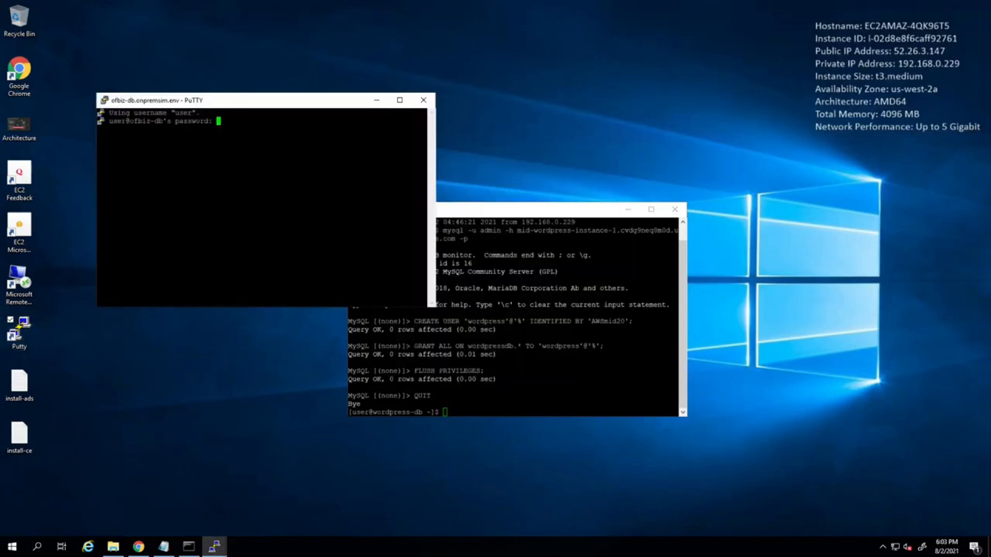
key(Return)
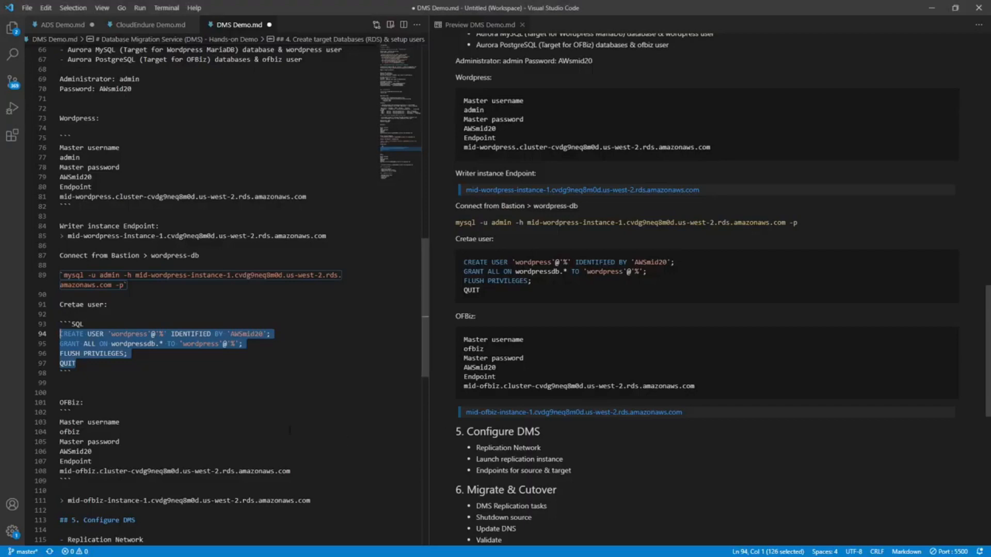
In DMS Demo.md, add the label "Writer instance endpoint:" above the mid-ofbiz-instance-1 endpoint.
click(289, 434)
scroll(289, 431, down, 3)
click(98, 414)
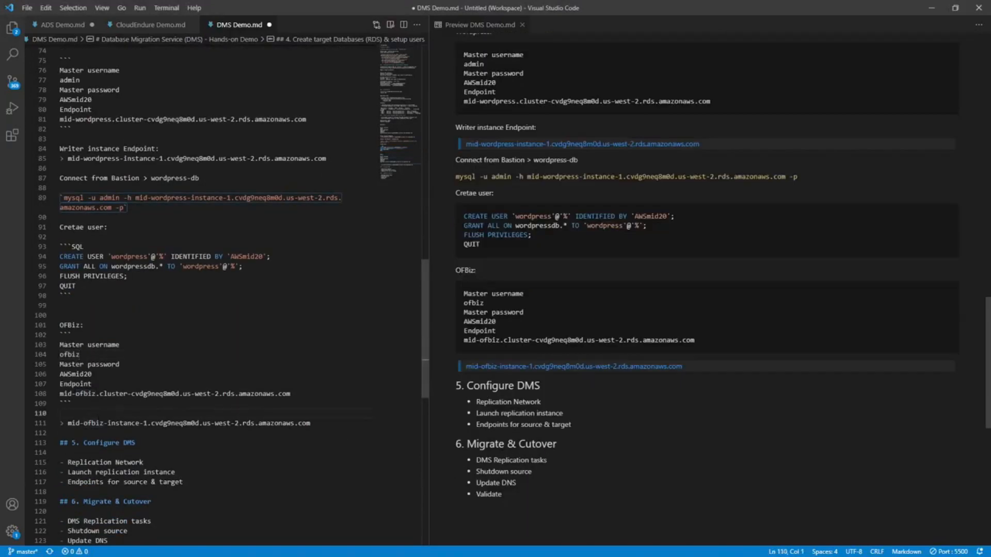
text(Write)
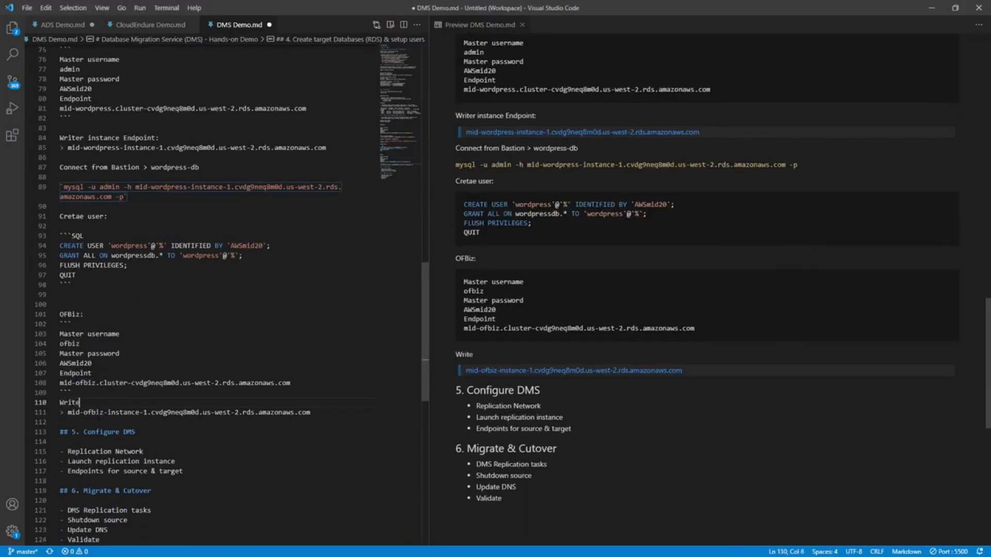
text(r instance end)
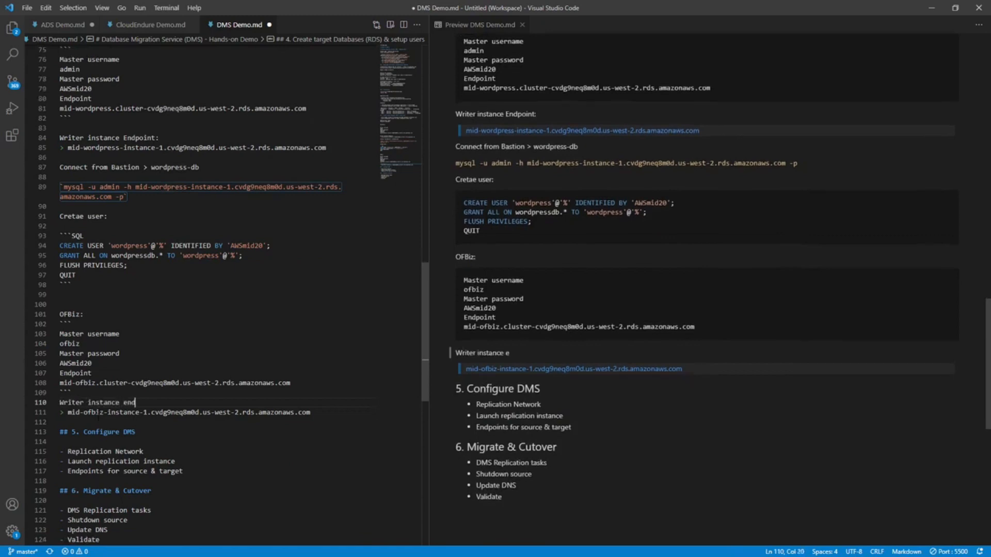
text(point:)
Add the label "connect from bastion > ofbiz-db:" below the mid-ofbiz-instance-1 endpoint, leaving a blank line between them.
click(60, 422)
key(Return)
key(Return)
key(Up)
text(con)
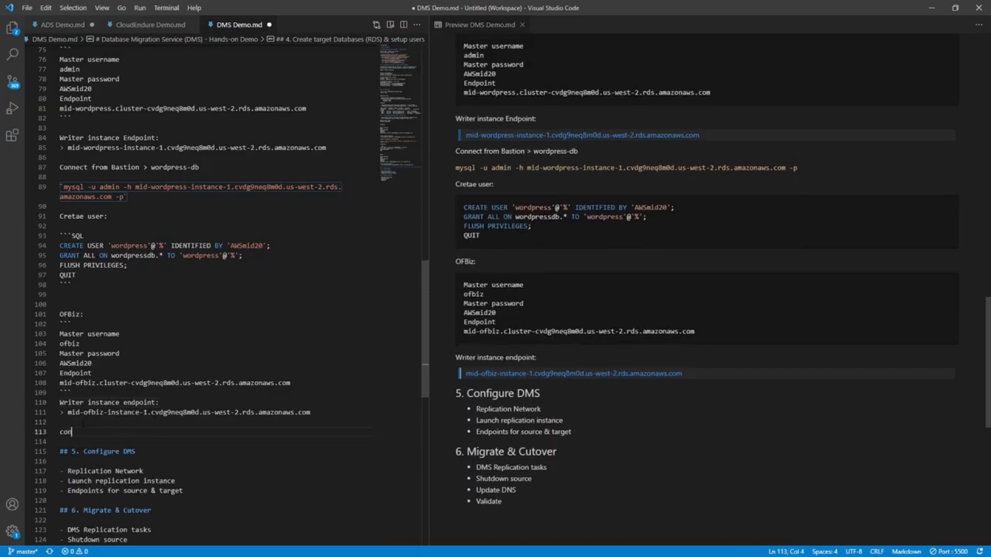
text(nect from basti)
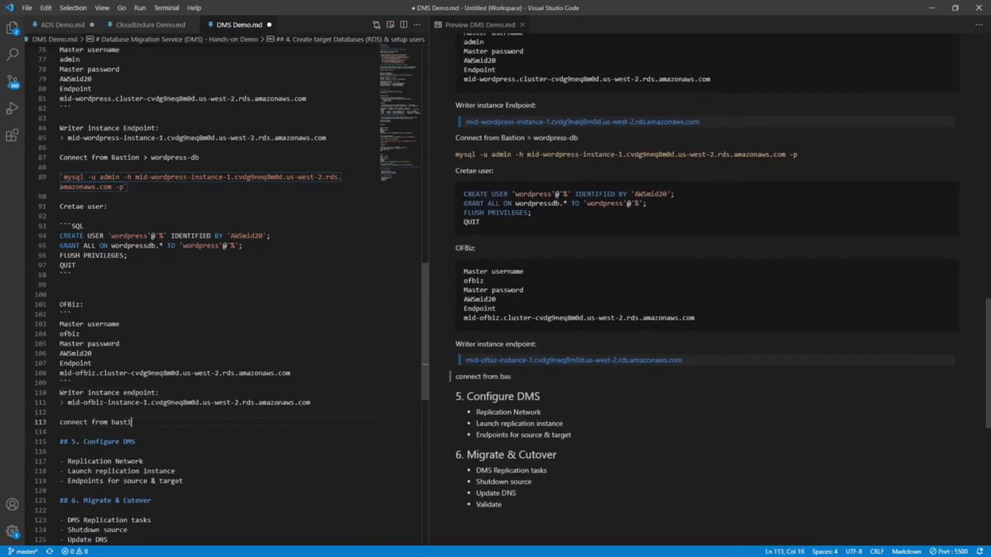
text(on > )
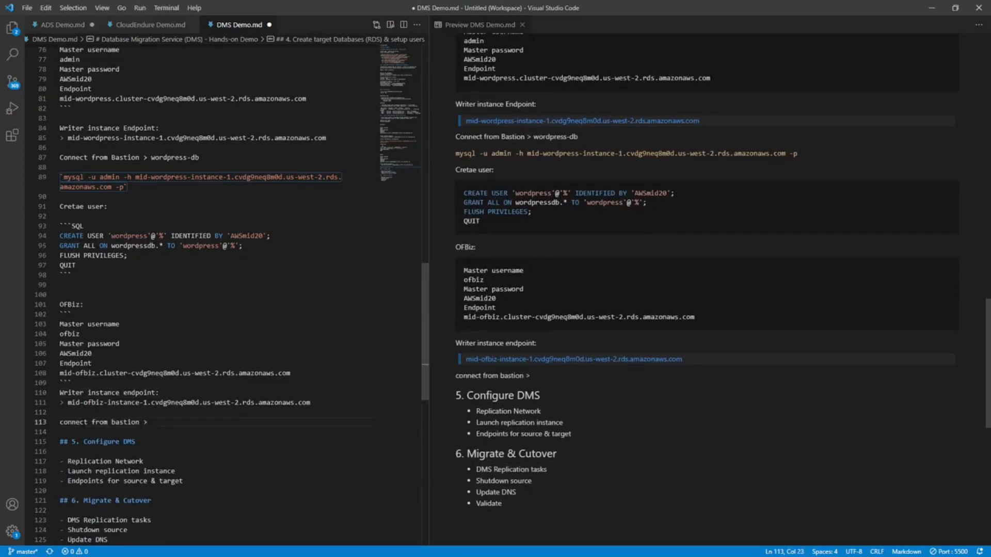
text(offbix)
key(Left)
key(Left)
key(Left)
key(BackSpace)
key(End)
key(BackSpace)
text(z-db)
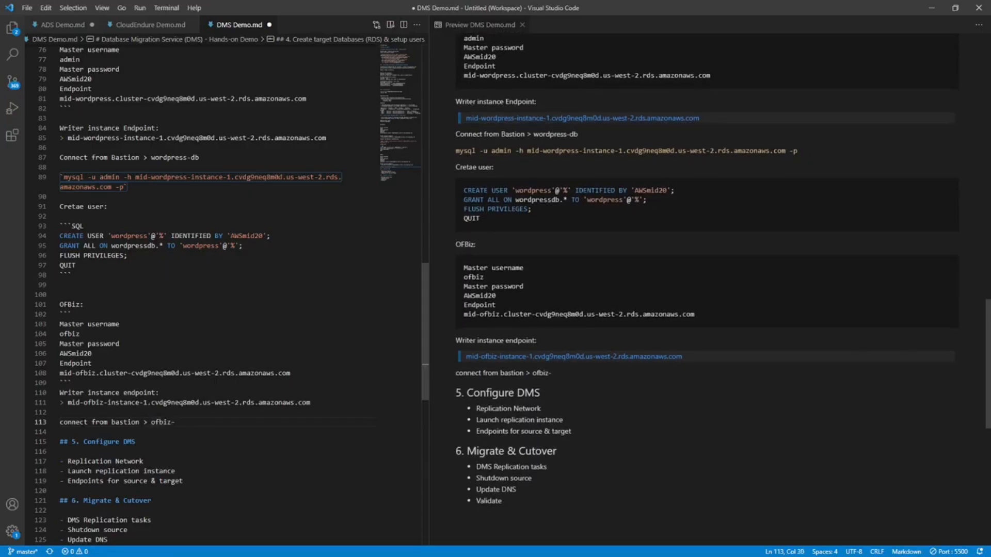
Paste the "sudo psql postgres --username=ofbiz -h" command below the ofbiz-db label and replace its Aurora DNS placeholder with the mid-ofbiz-instance-1 endpoint.
text(: sudo psql postgres --username=ofbiz -h <INSERT AURORA DNS VALUE FROM STEP 12>)
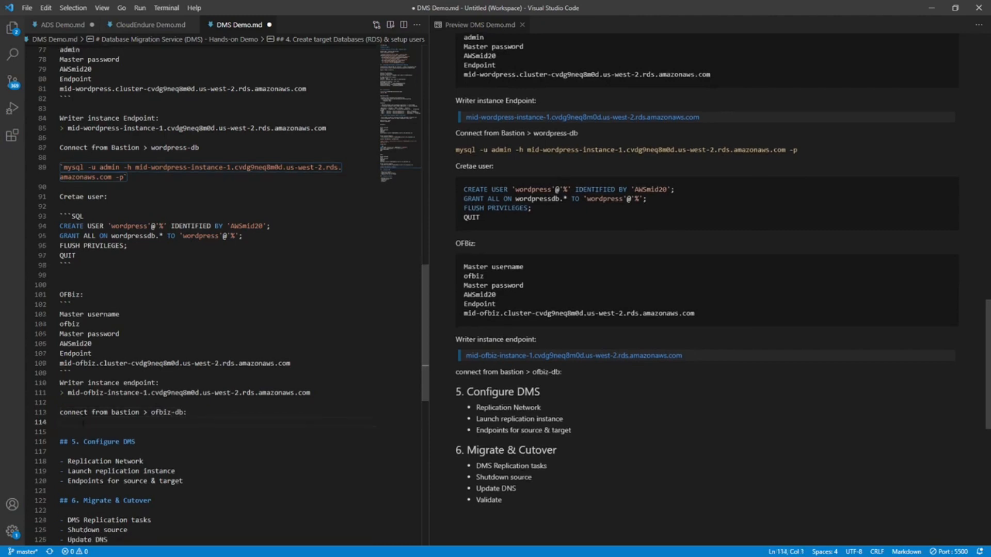
key(Up)
key(Up)
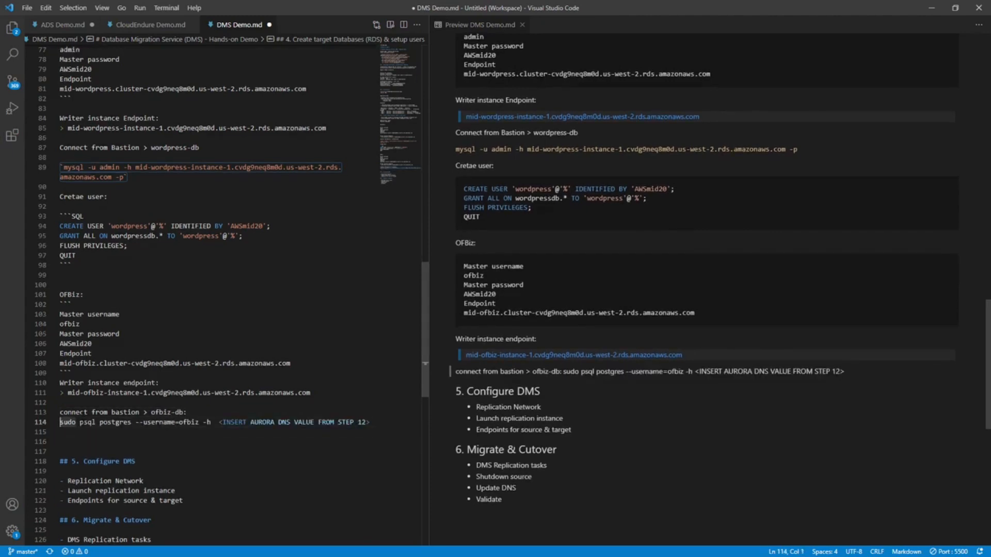
key(Up)
key(Up)
key(Up)
key(Right)
key(Right)
key(shift+End)
key(ctrl+c)
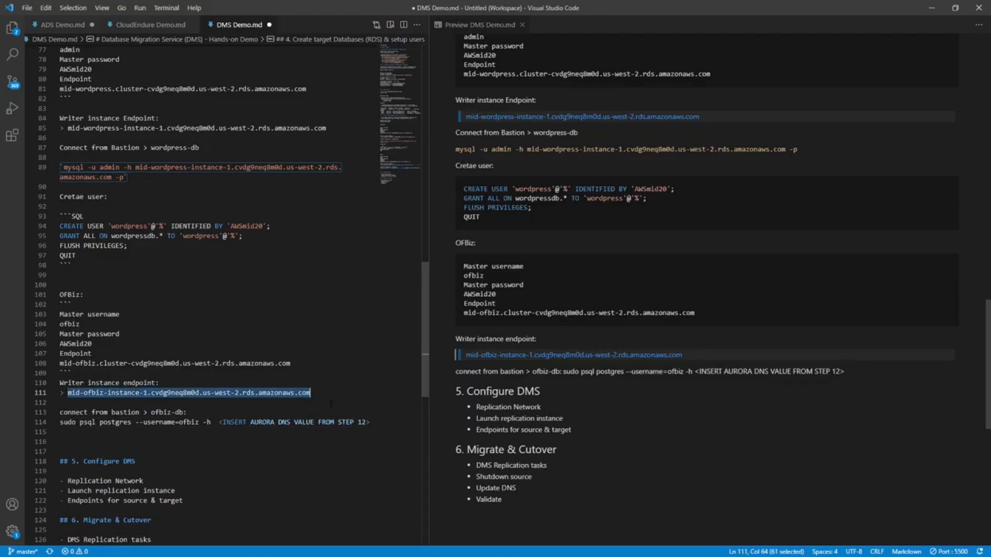
click(219, 423)
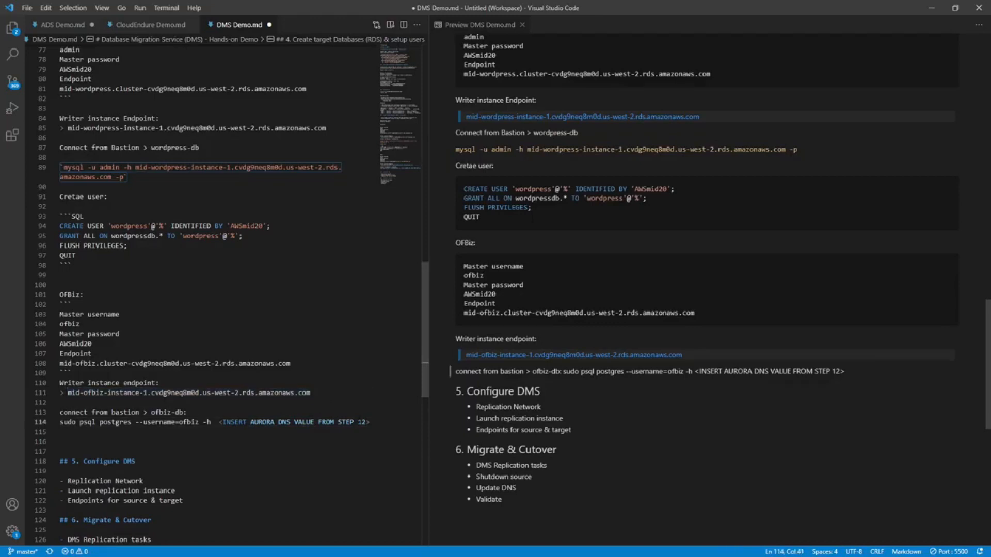
key(shift+End)
key(ctrl+v)
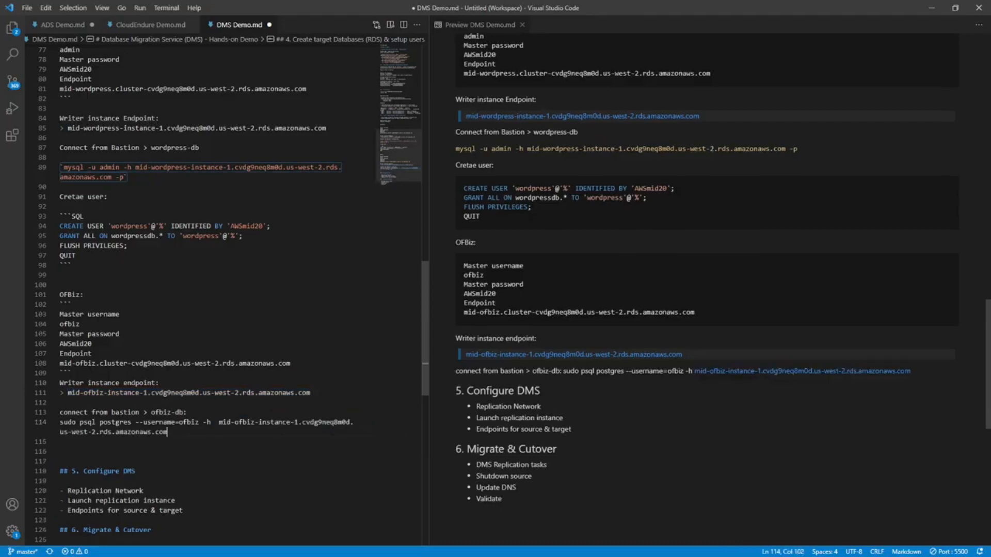
click(232, 411)
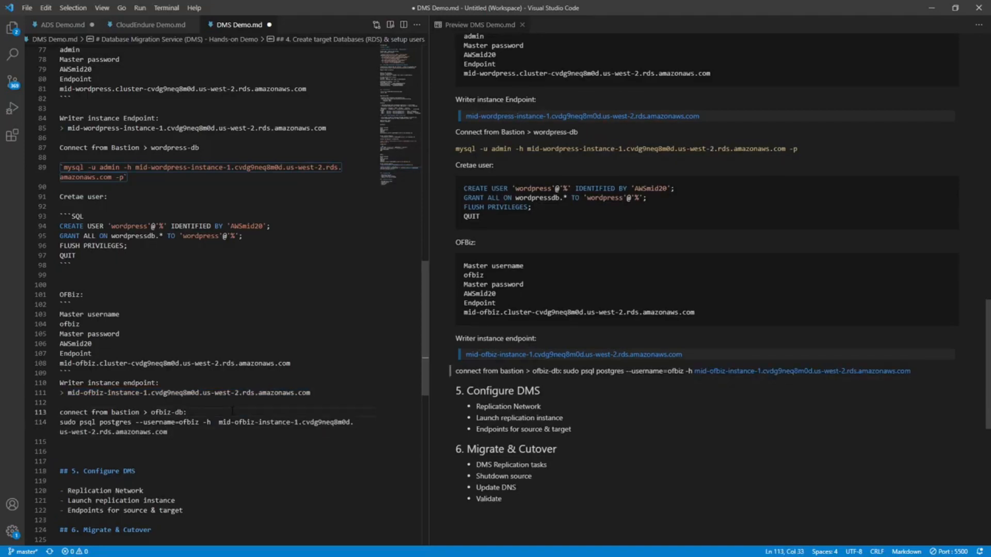
Format the "sudo psql postgres --username=ofbiz -h" line below the ofbiz-db label as inline code.
key(Down)
key(Home)
key(shift+End)
key(shift+End)
key(ctrl+c)
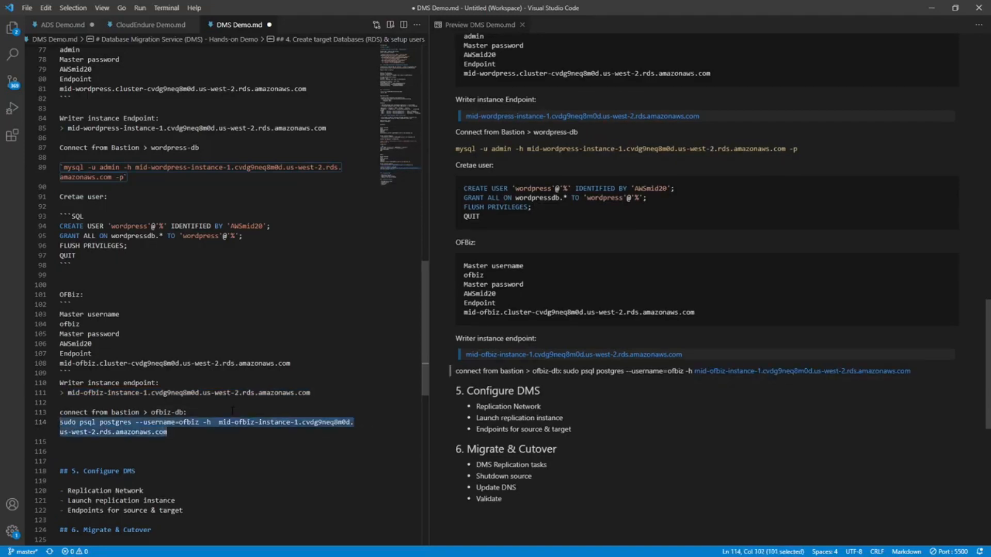
text(`)
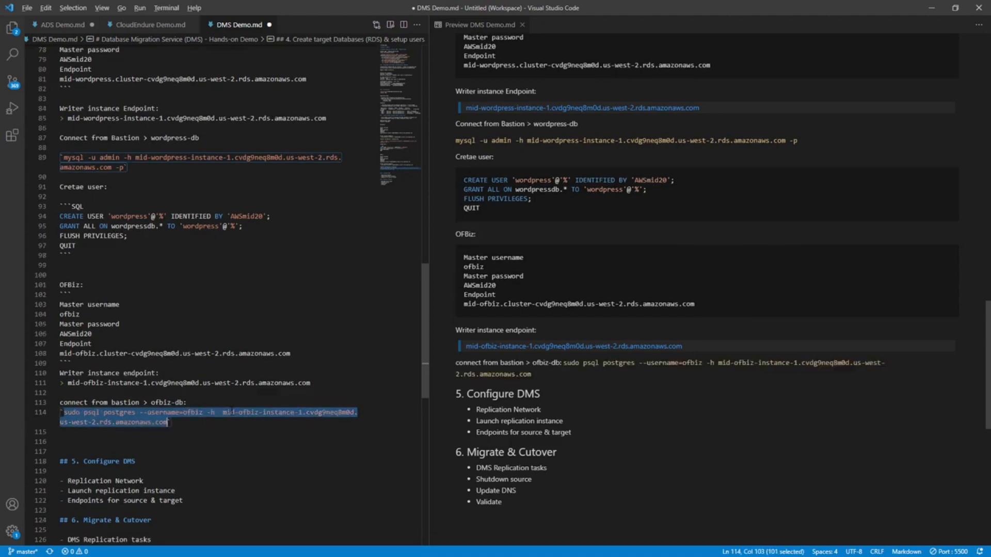
Run the copied psql command for mid-ofbiz-instance-1 in the ofbiz-db PuTTY session and enter the ofbiz database user's password.
key(alt+Tab)
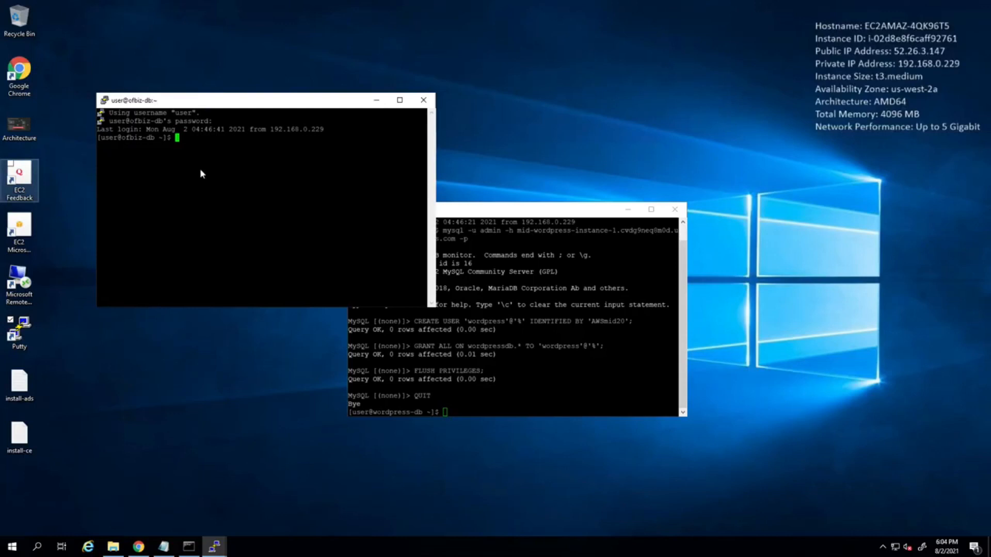
right_click(197, 168)
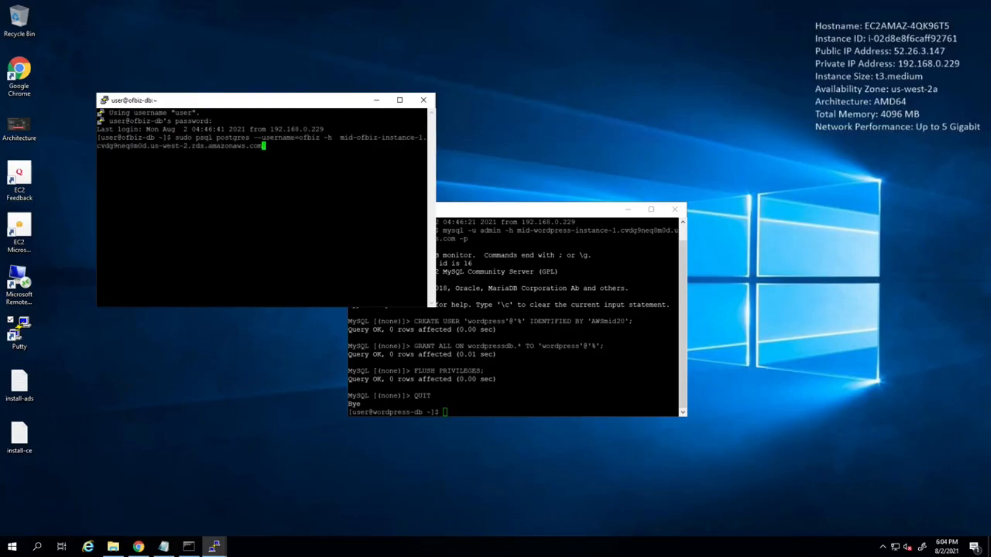
key(Return)
key(Return)
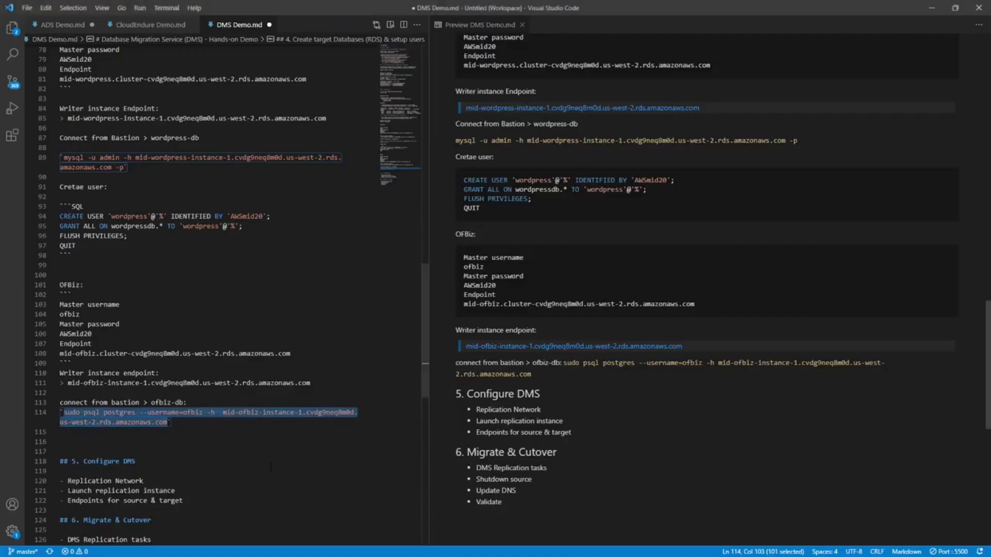
In DMS Demo.md, add the label "create databases:" below the psql command, followed by a blank line.
click(134, 433)
key(Return)
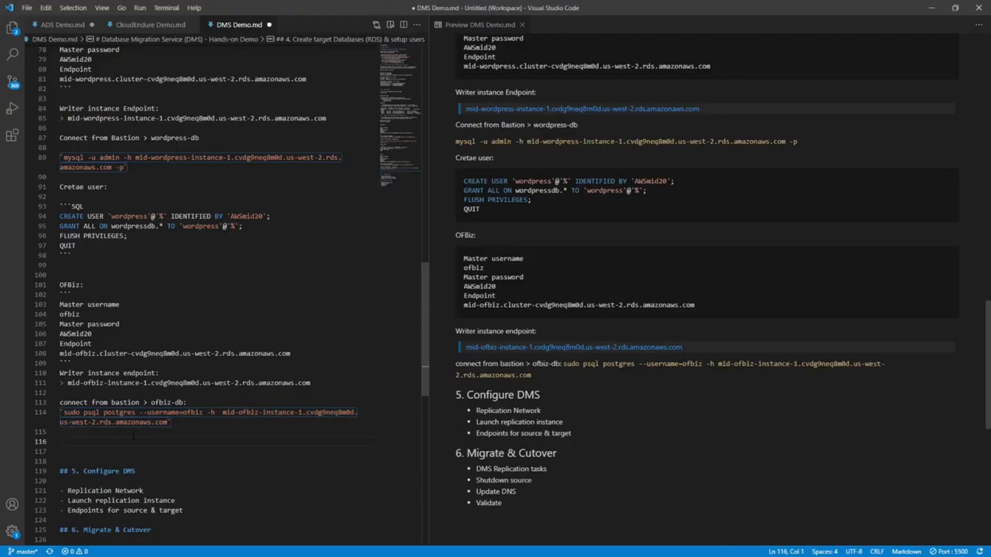
text(creat databases)
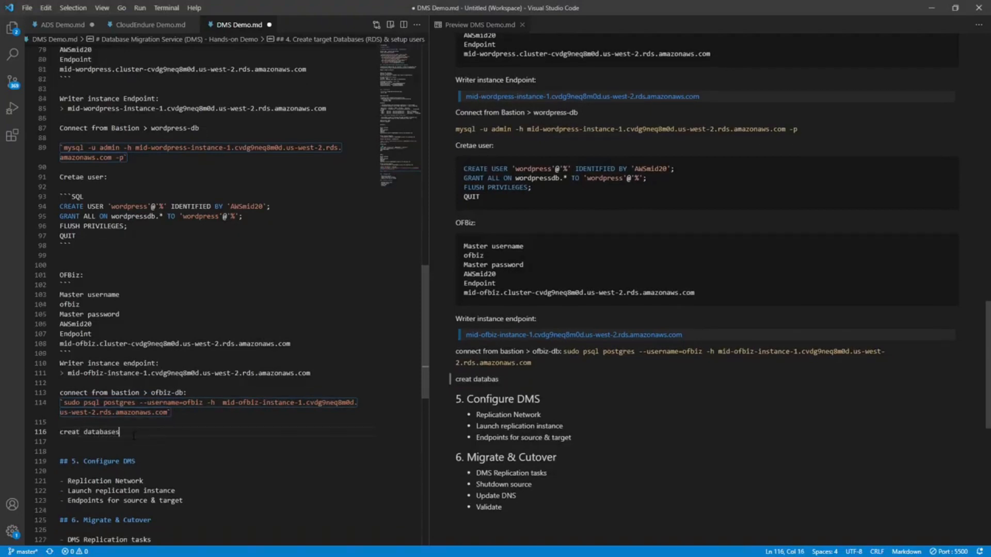
key(Home)
key(Right)
key(Right)
key(Right)
key(Right)
key(Right)
text(e)
key(End)
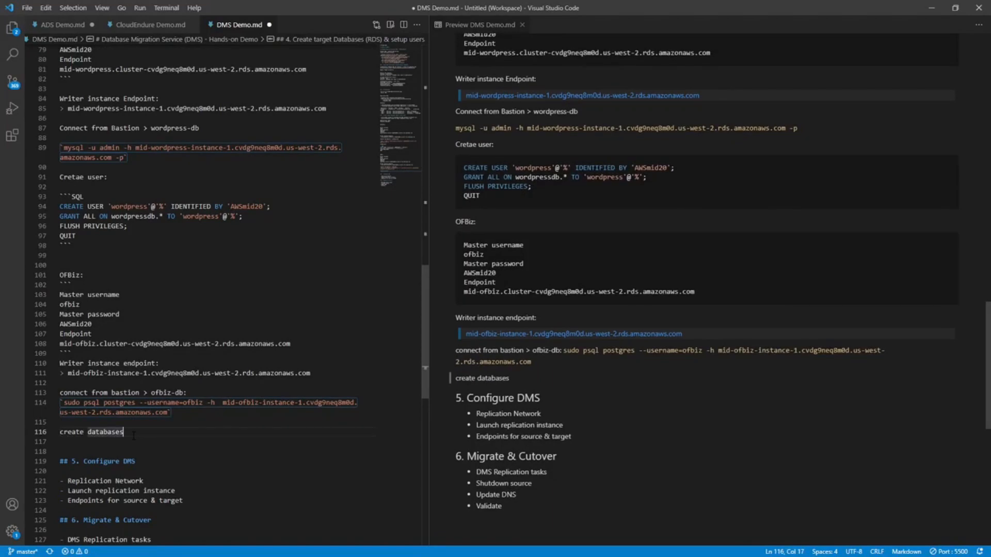
text(:)
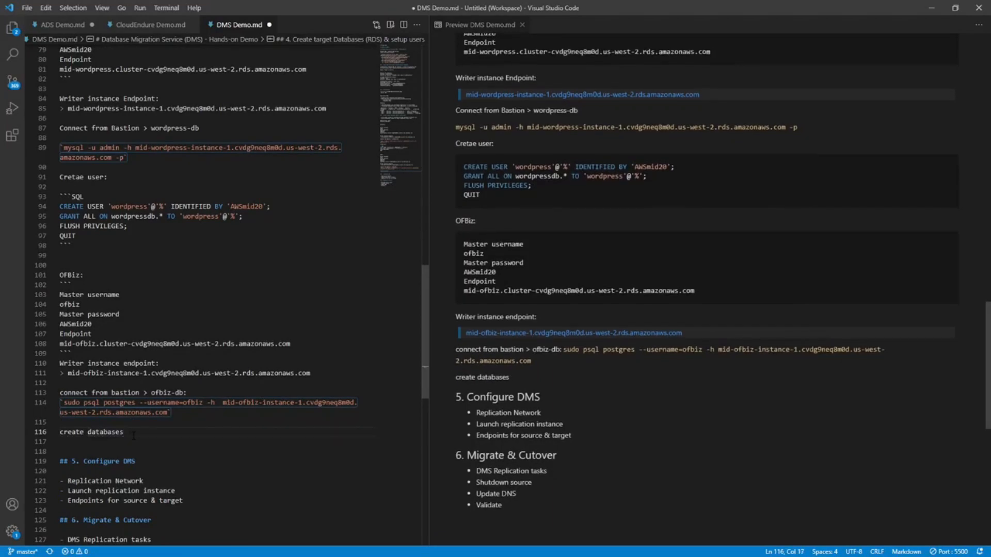
key(Return)
key(Return)
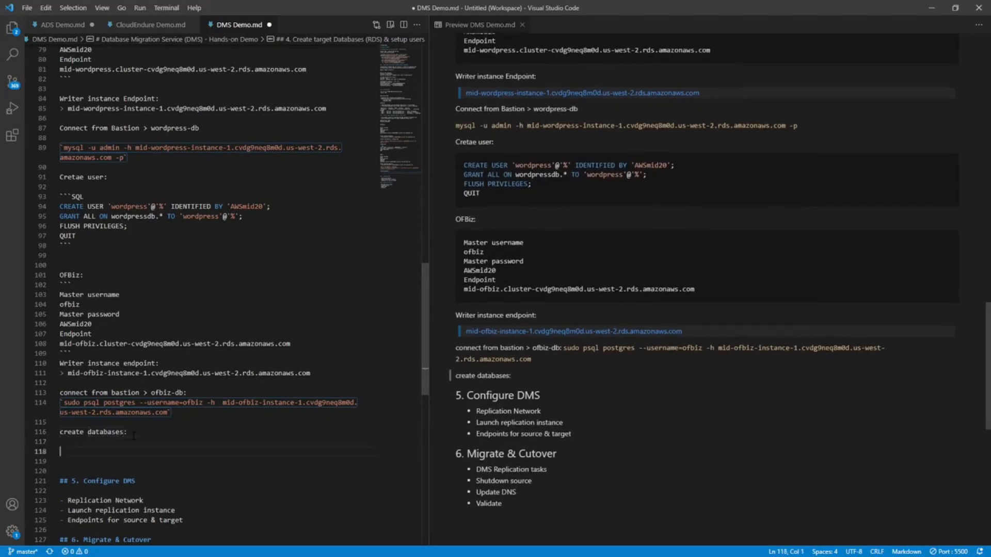
Add an SQL code block below the label containing the copied CREATE DATABASE and GRANT statements for ofbiz, ofbizolap and ofbiztenant, ending with \q.
text(```)
scroll(133, 436, down, 2)
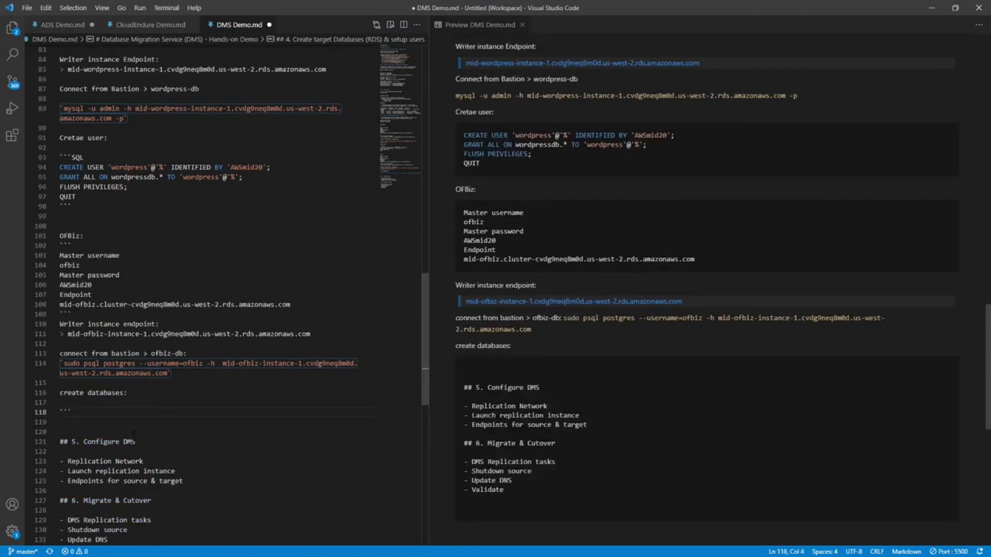
text(SQL)
key(Return)
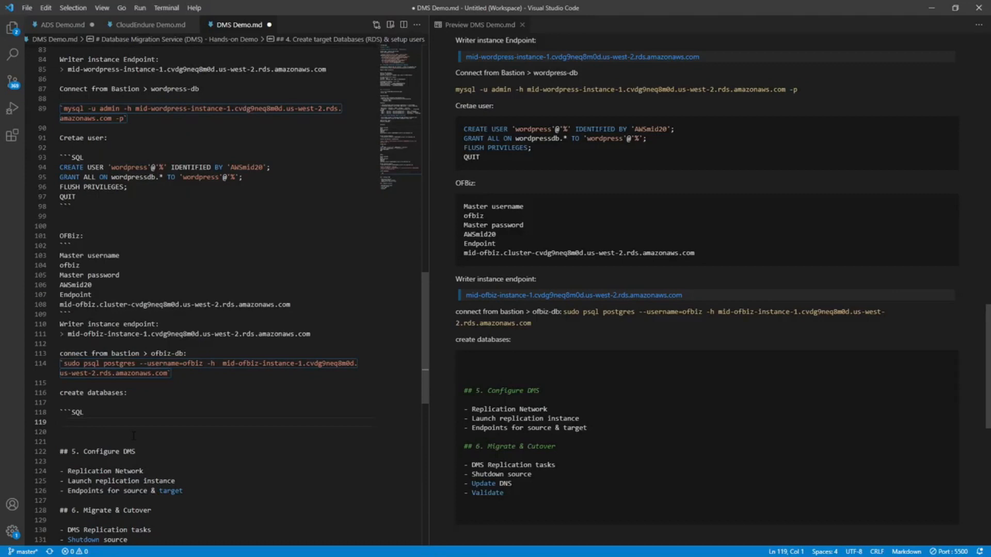
text(CREATE DATABASE ofbiz; GRANT ALL PRIVILEGES ON DATABASE ofbiz TO ofbiz; CREATE DATABASE ofbizolap; GRANT ALL PRIVILEGES ON DATABASE ofbizolap TO ofbiz; CREATE DATABASE ofbiztenant; GRANT ALL PRIVILEGES ON DATABASE ofbiztenant TO ofbiz; \q)
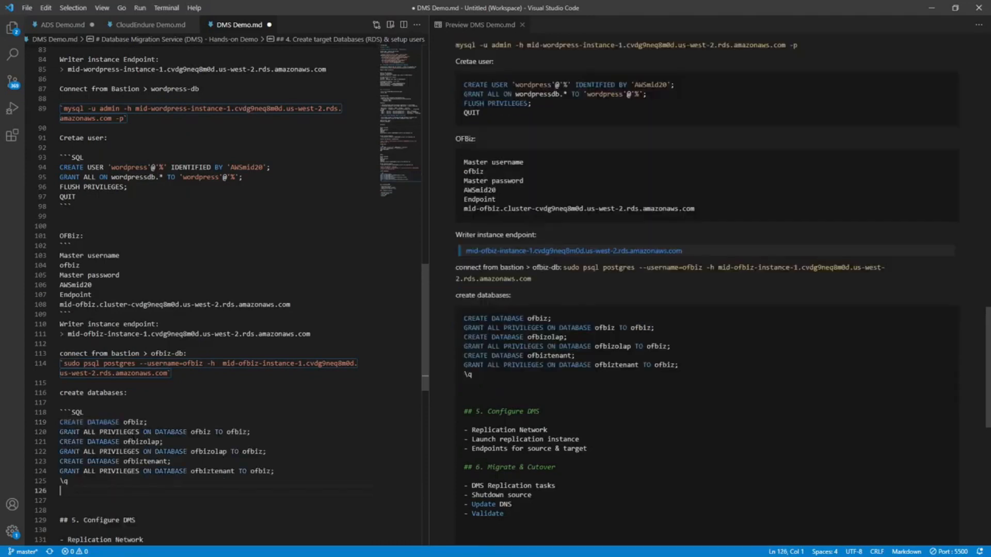
text(```)
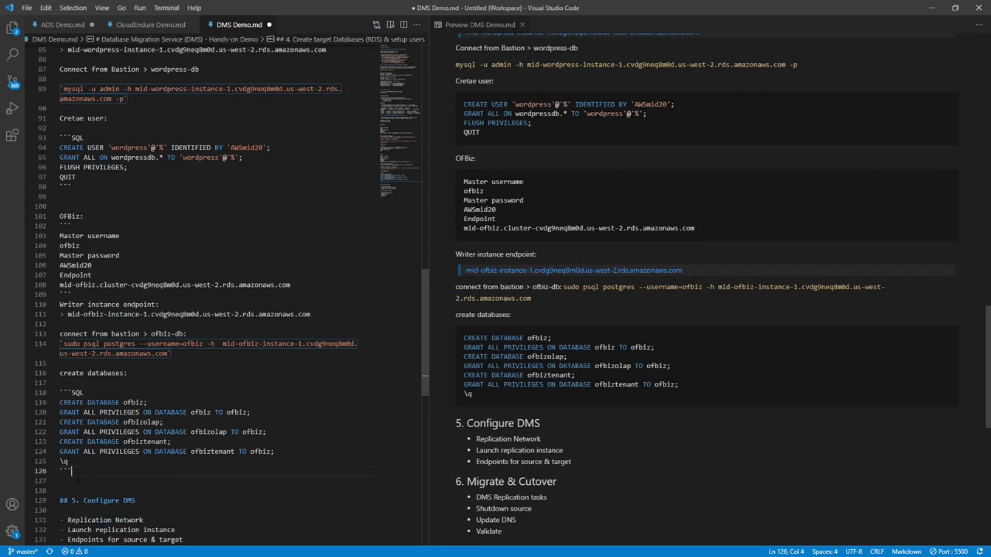
Run the documented ofbiz, ofbizolap and ofbiztenant database creation and grant statements at the postgres prompt of the ofbiz-db session.
drag(75, 462, 24, 402)
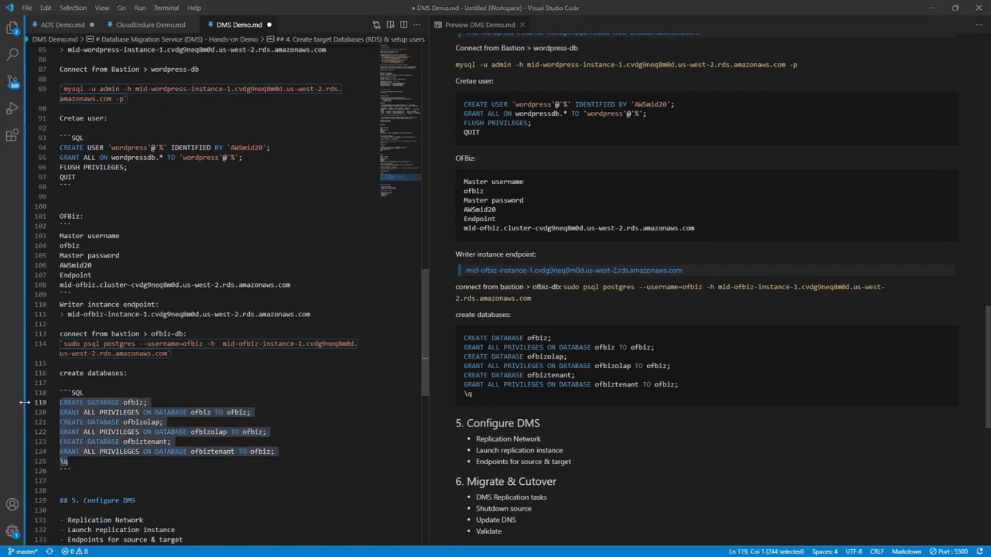
key(alt+Tab)
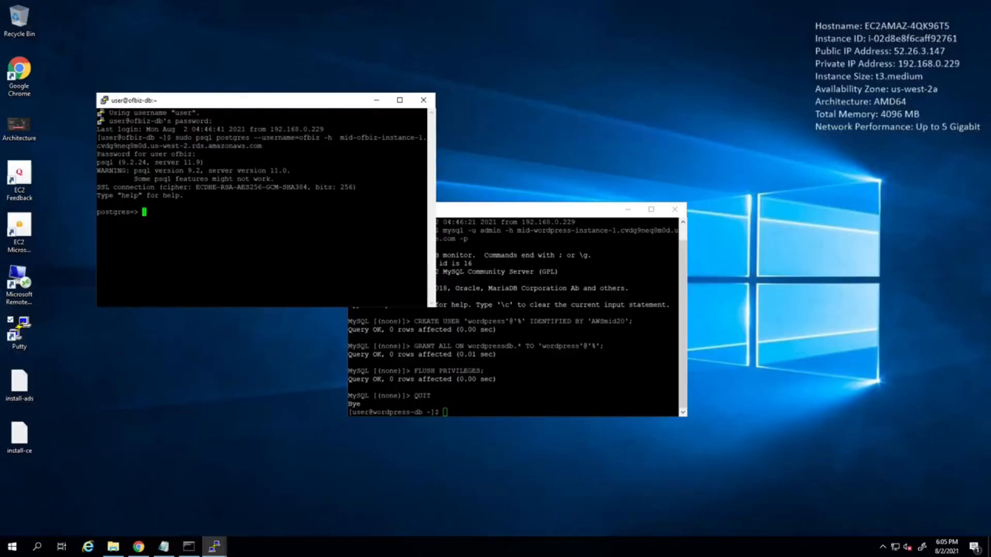
text(CREATE DATABASE ofbiz;)
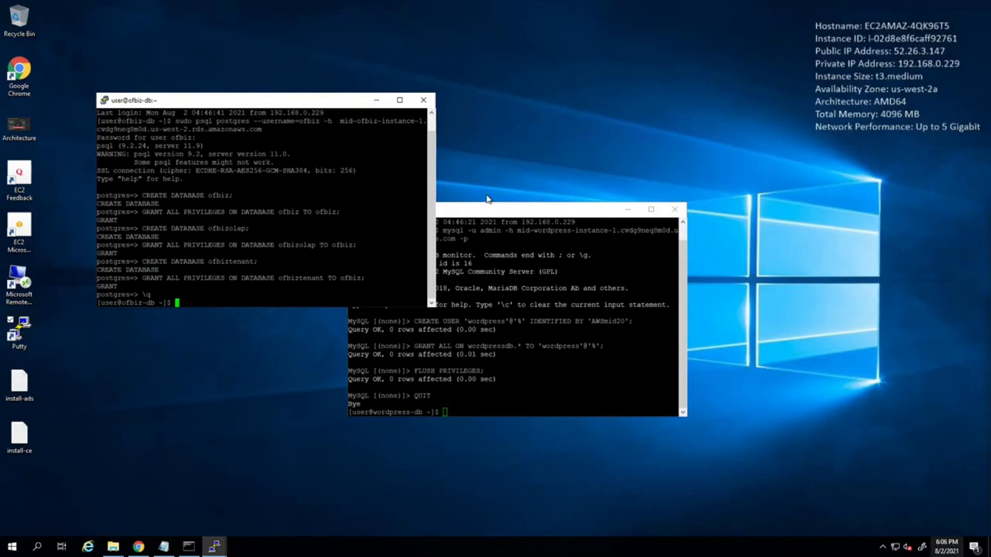
Move the wordpress-db terminal aside to review both sessions' output, and bring the ofbiz-db terminal to the front.
click(477, 215)
drag(477, 215, 548, 199)
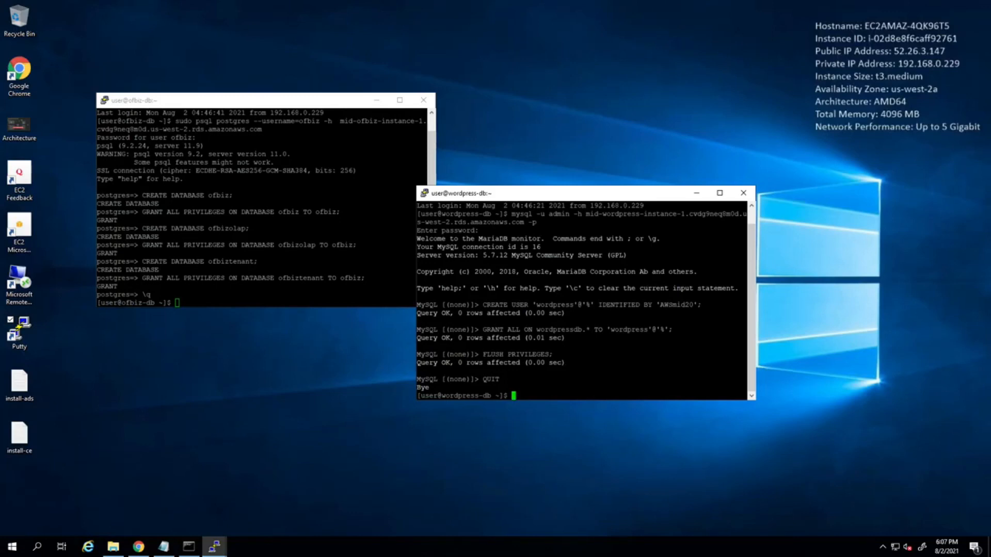
click(308, 108)
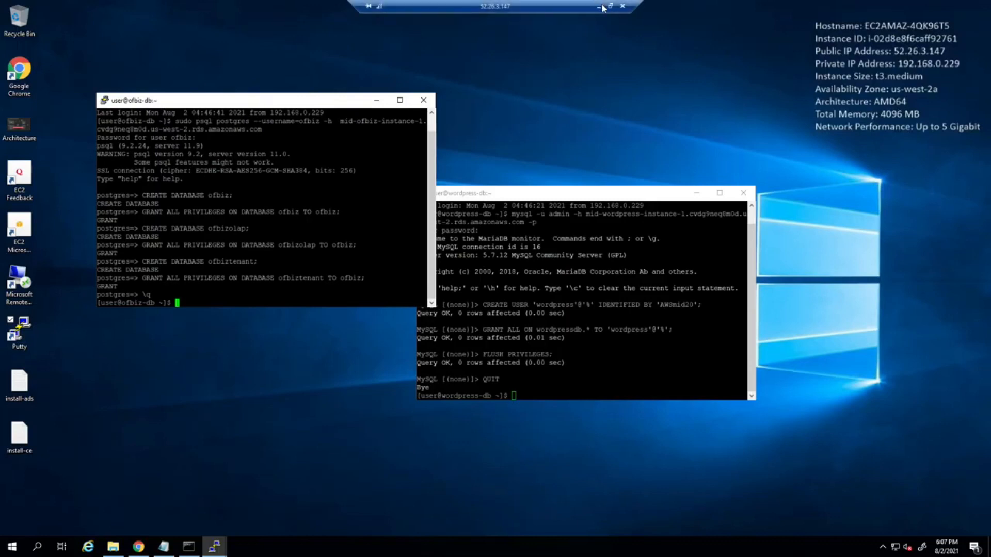
Leave the remote desktop for the browser, search the AWS console for "dms", and open Database Migration Service in a new tab.
click(604, 8)
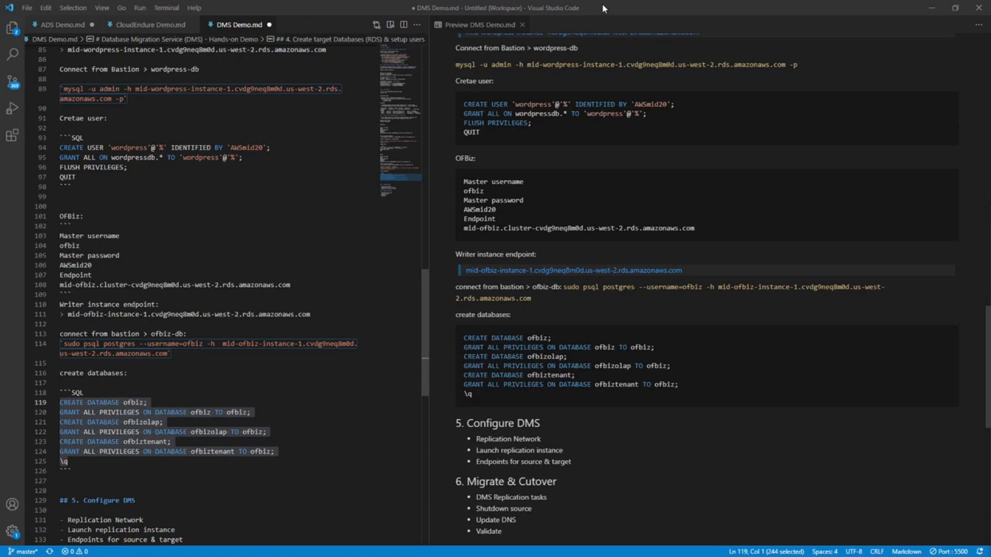
key(alt+Tab)
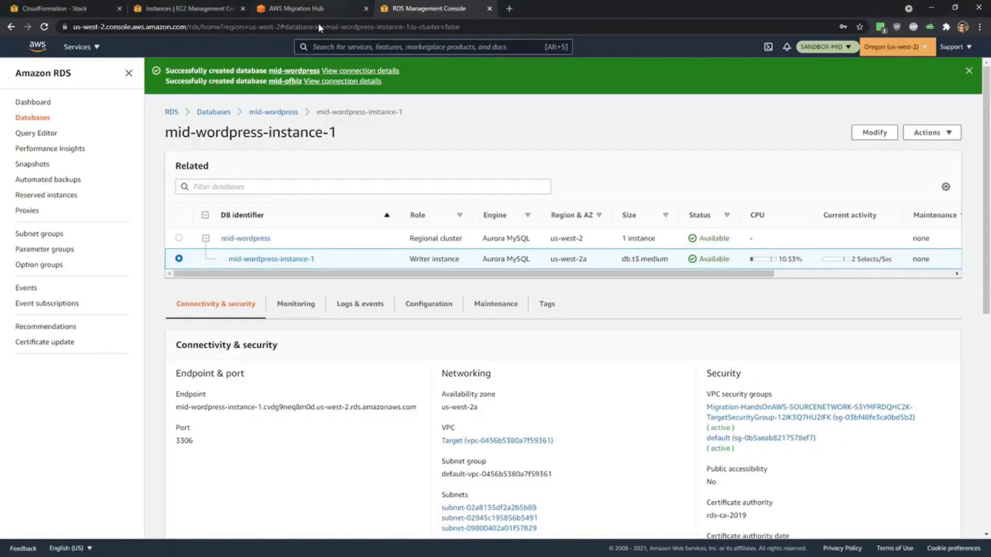
click(306, 13)
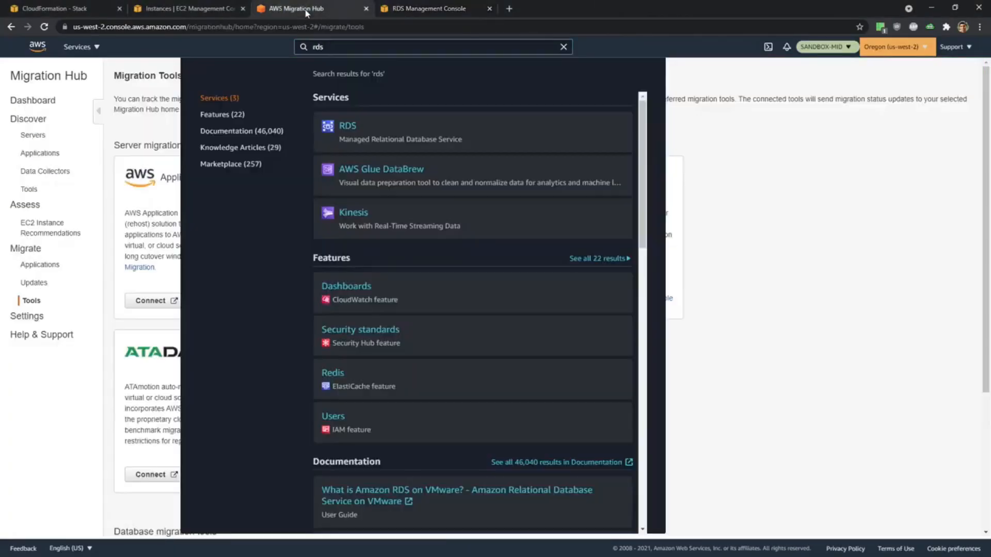
double_click(318, 47)
text(dms)
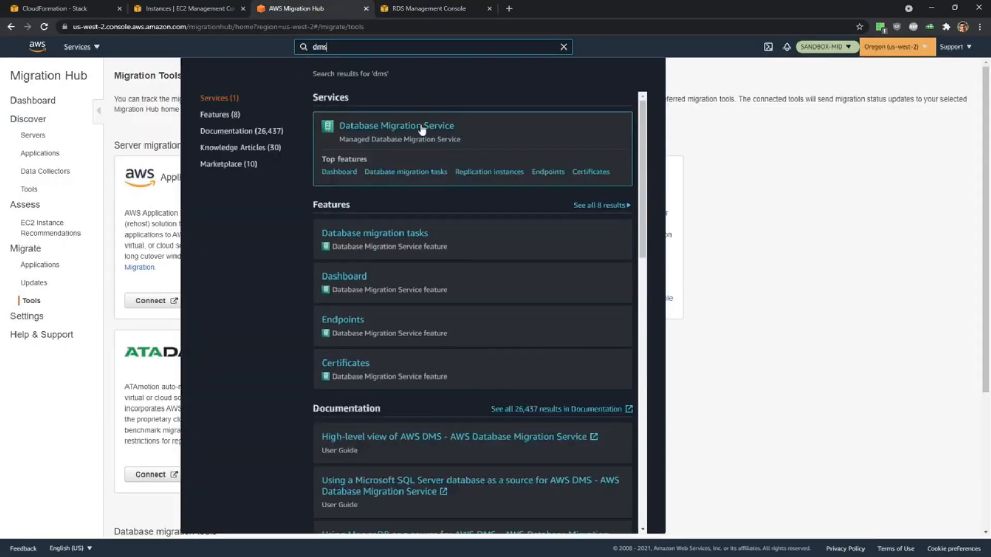
middle_click(421, 127)
click(532, 10)
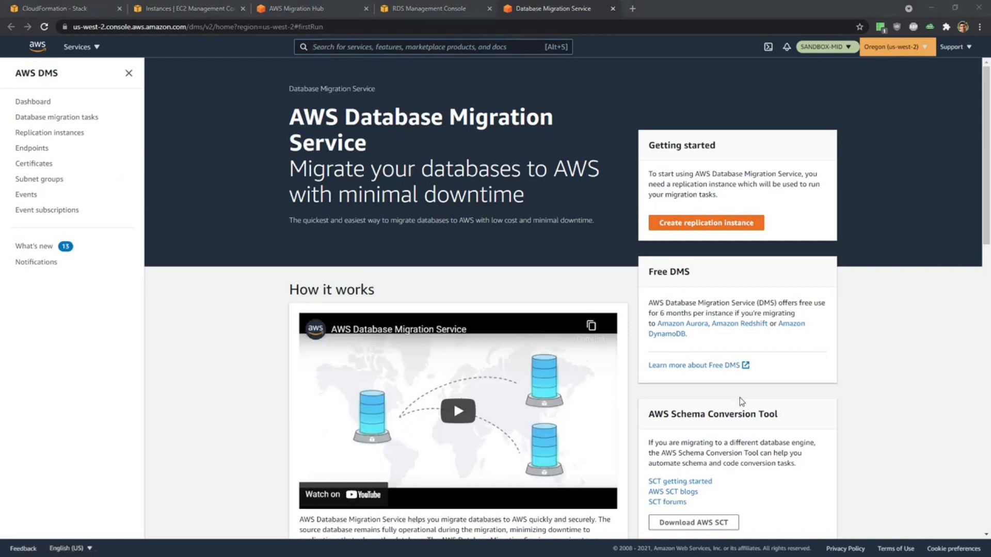
Check the tasks under "5. Configure DMS" in DMS Demo.md and return to the browser.
key(alt+Tab)
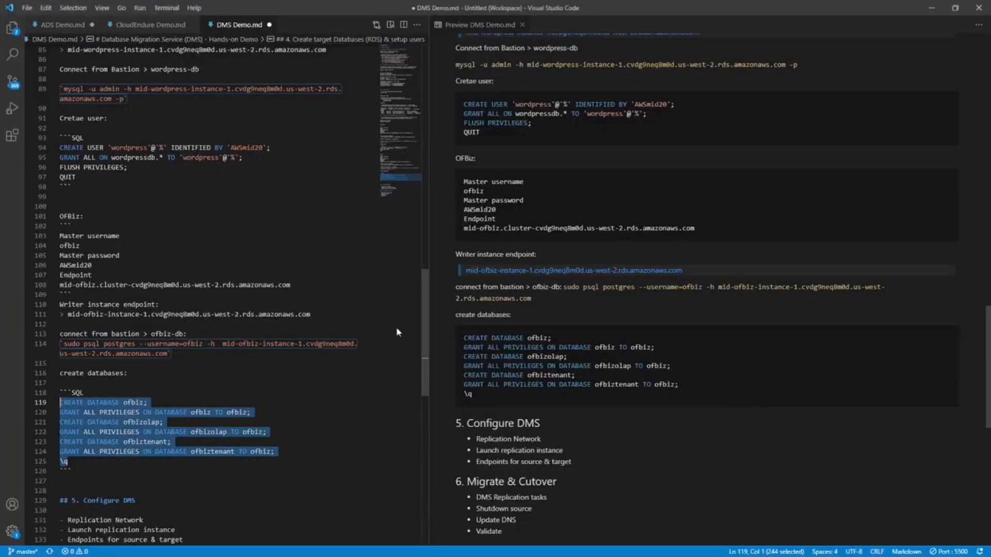
scroll(586, 457, down, 3)
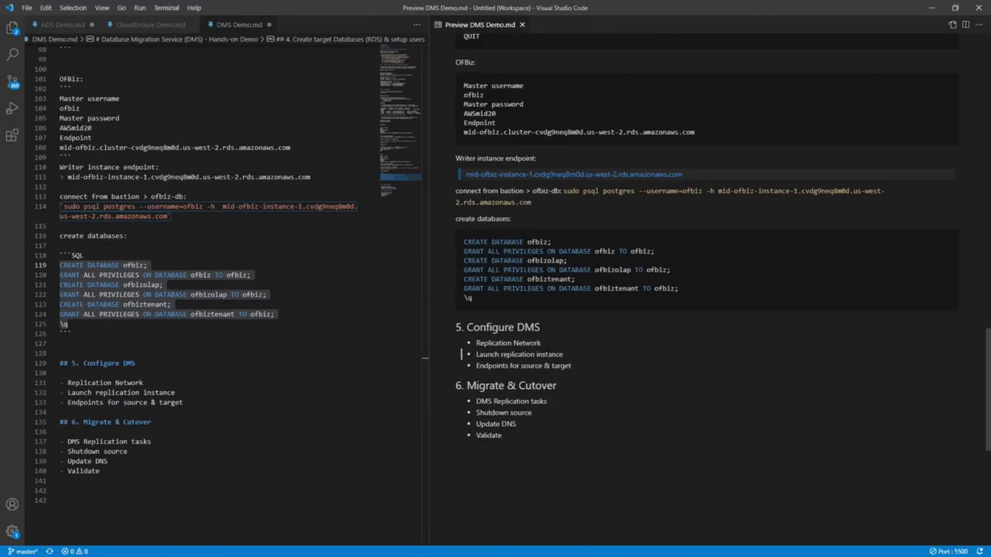
click(927, 9)
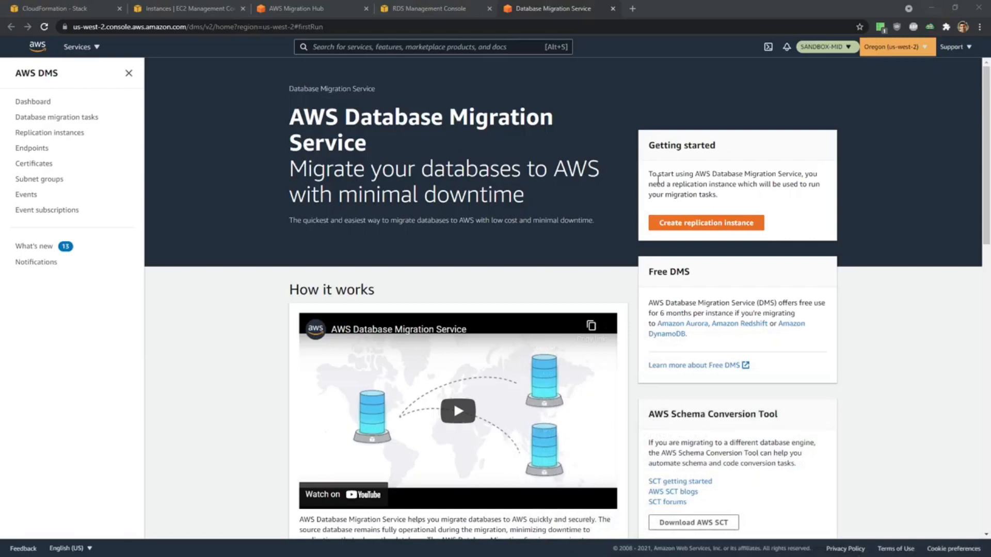
Start a new DMS replication subnet group and enter WP-SubnetGroup as both its name and description.
click(46, 180)
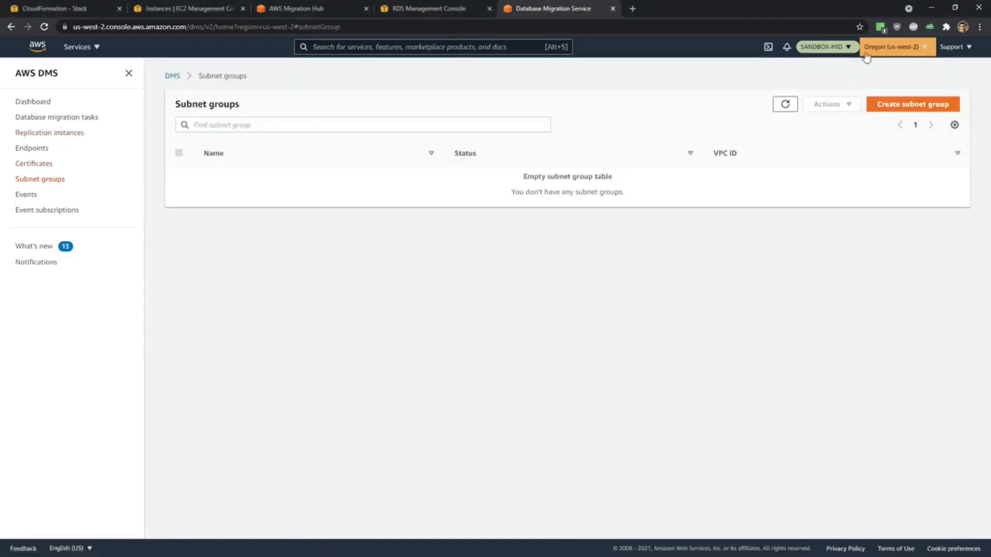
click(896, 105)
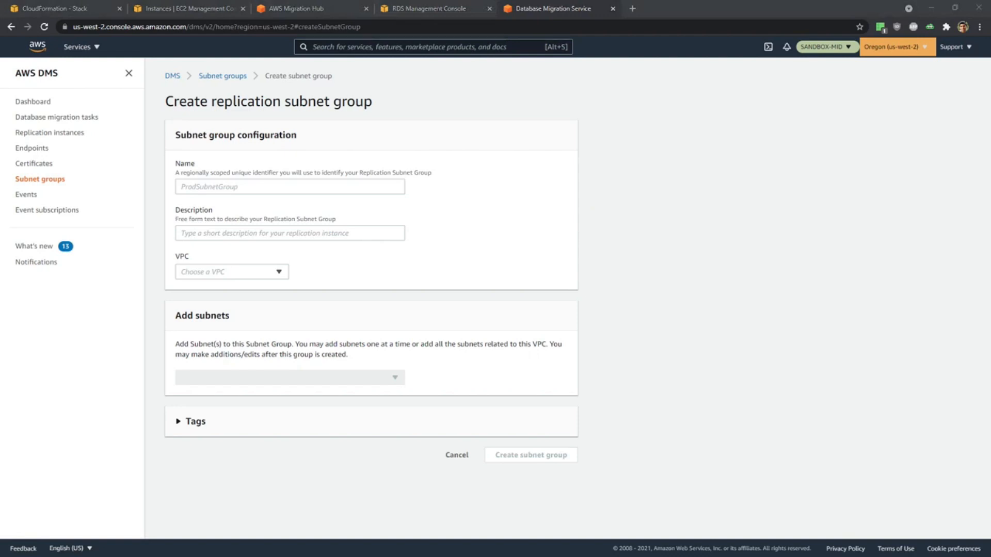
click(201, 187)
text(WP-SubnetGroup)
click(215, 232)
text(WP-SubnetGroup)
click(529, 269)
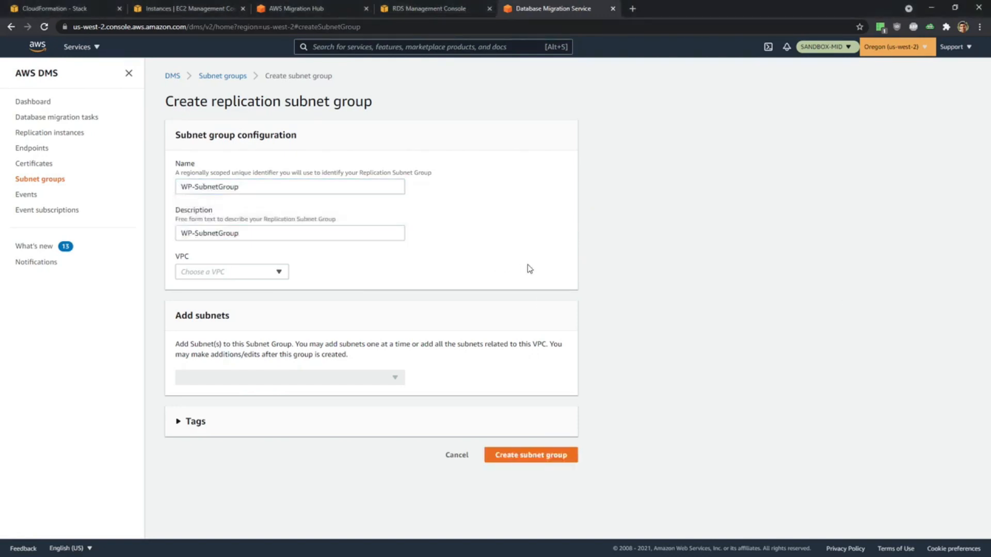
Set the subnet group's VPC to vpc-0456b5380a7f59361 (Target) and try to create the group.
click(231, 273)
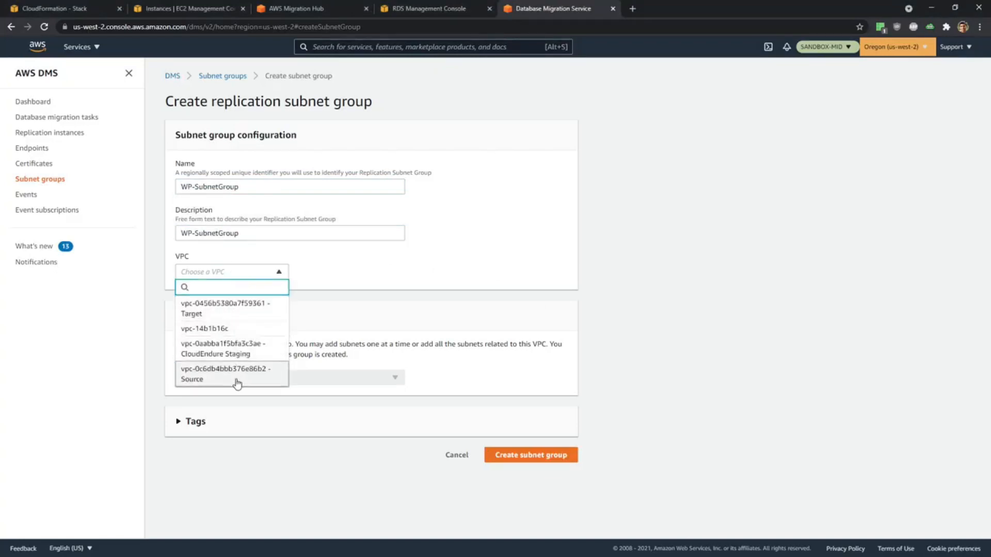
click(246, 308)
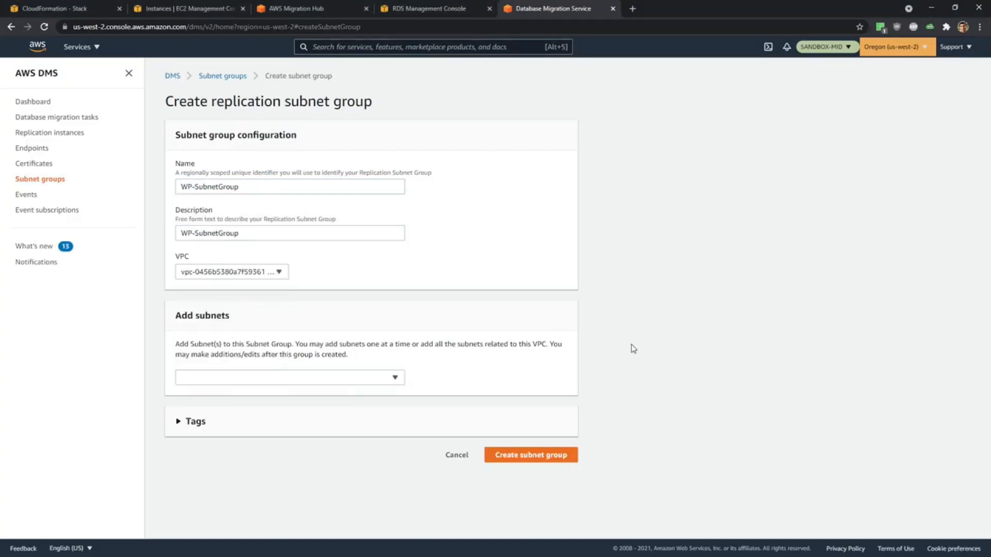
click(517, 457)
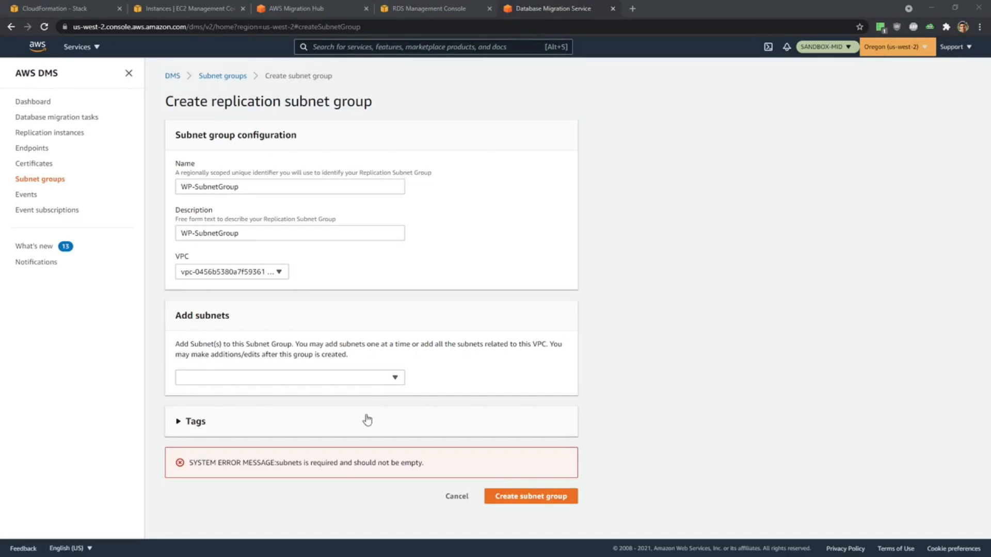
Add the TargetAurora and TargetPrivate subnets to the WP-SubnetGroup and create the subnet group.
click(352, 382)
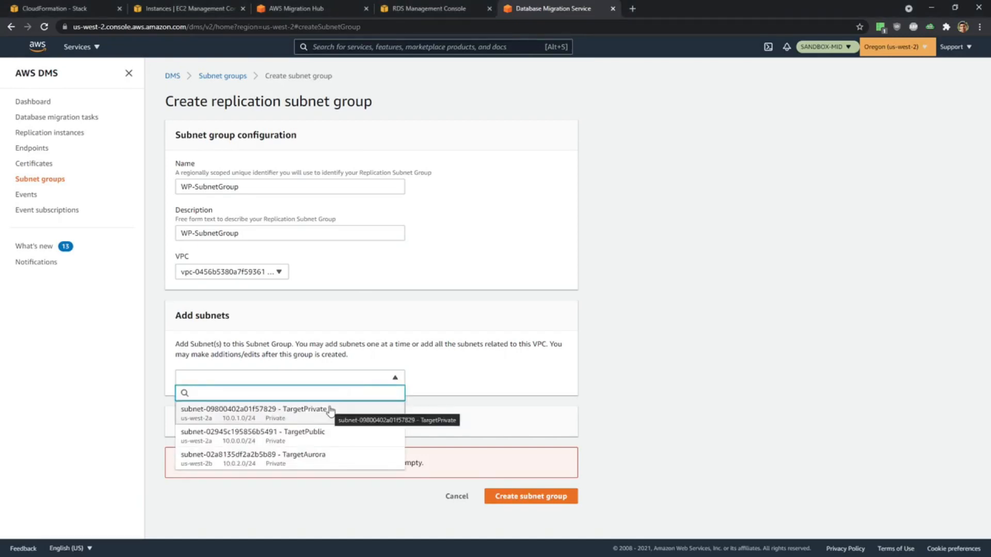
click(333, 457)
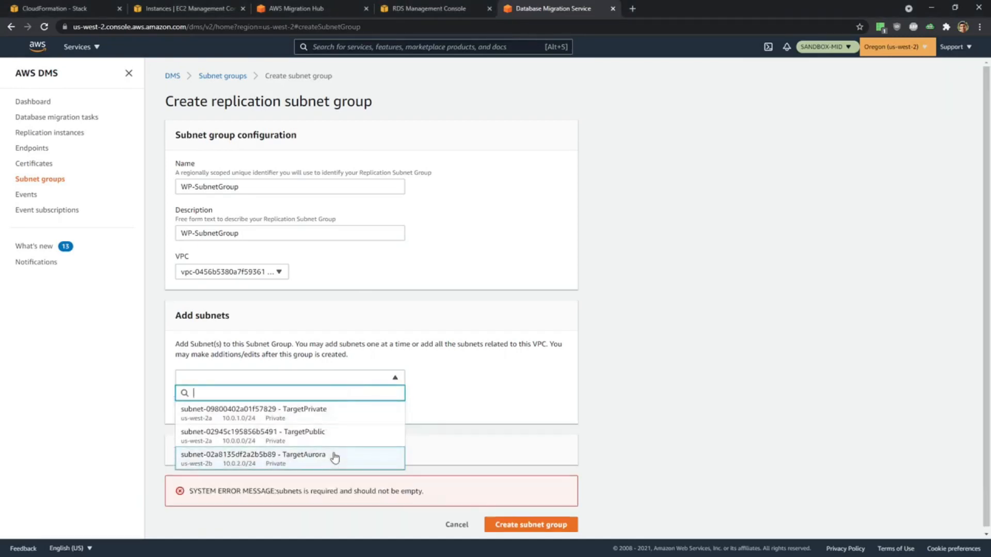
click(333, 414)
click(513, 386)
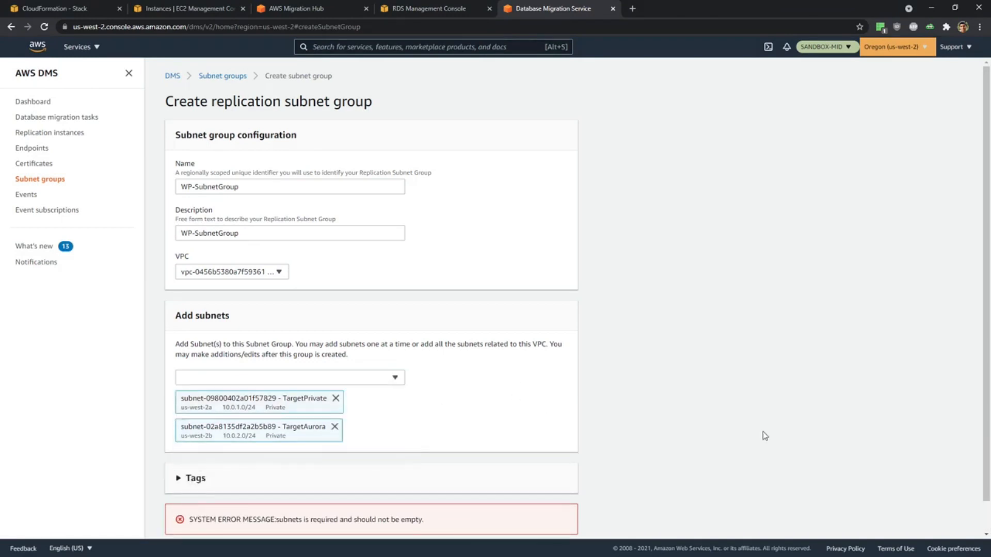
scroll(765, 436, down, 1)
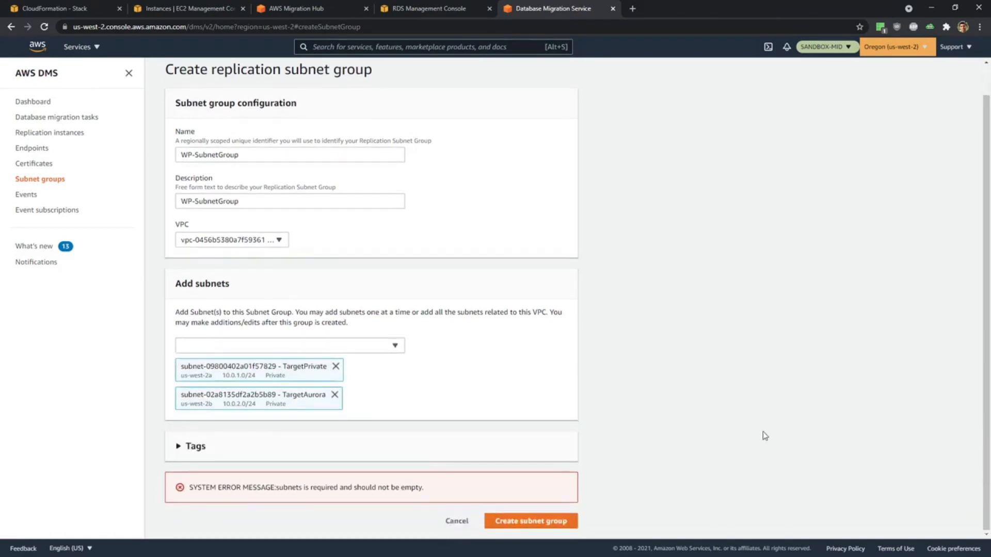
click(553, 522)
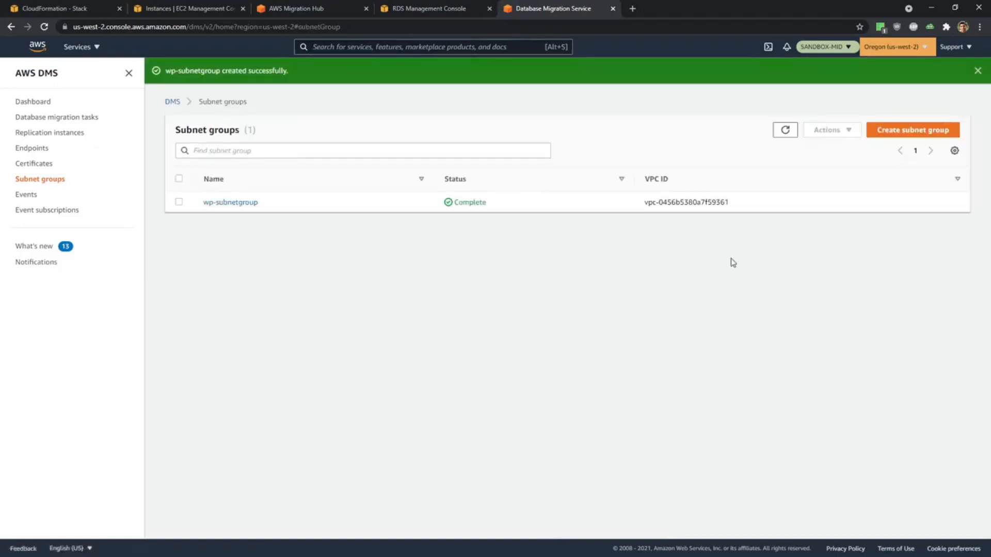
Start a second replication subnet group with OFBiz-SubnetGroup as name and description, in VPC vpc-0456b5380a7f59361 (Target).
click(902, 134)
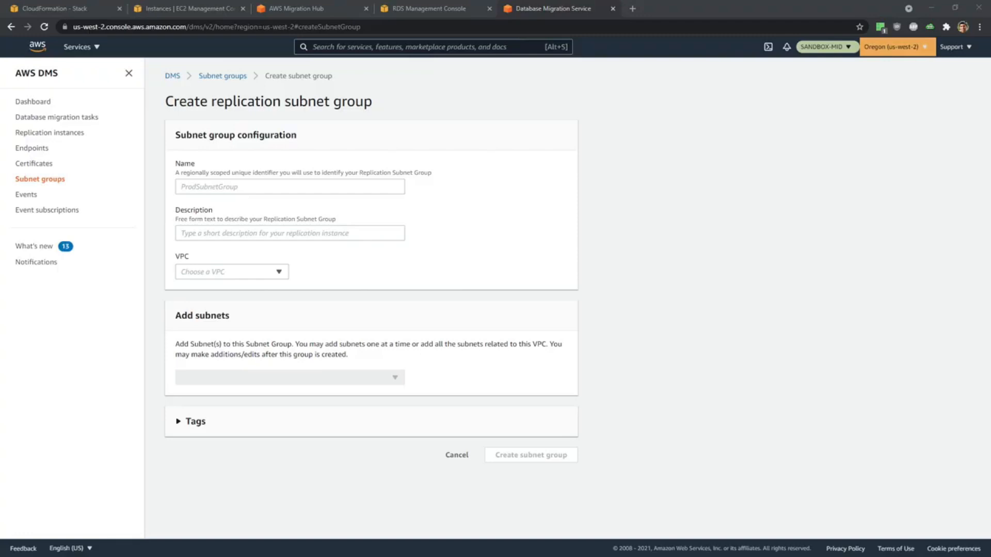
click(264, 185)
text(OFBiz-SubnetGroup)
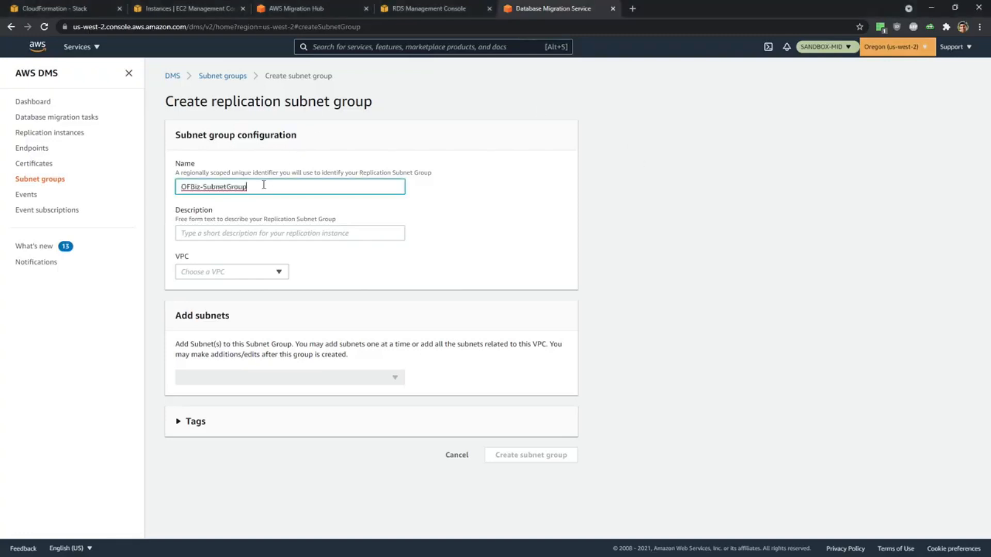
click(261, 233)
text(OFBiz-SubnetGroup)
click(258, 271)
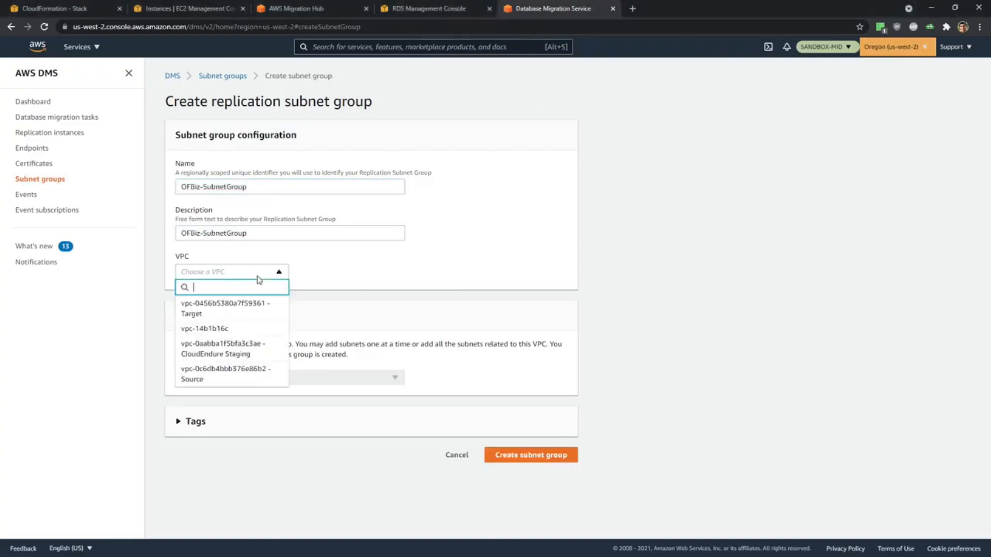
click(255, 312)
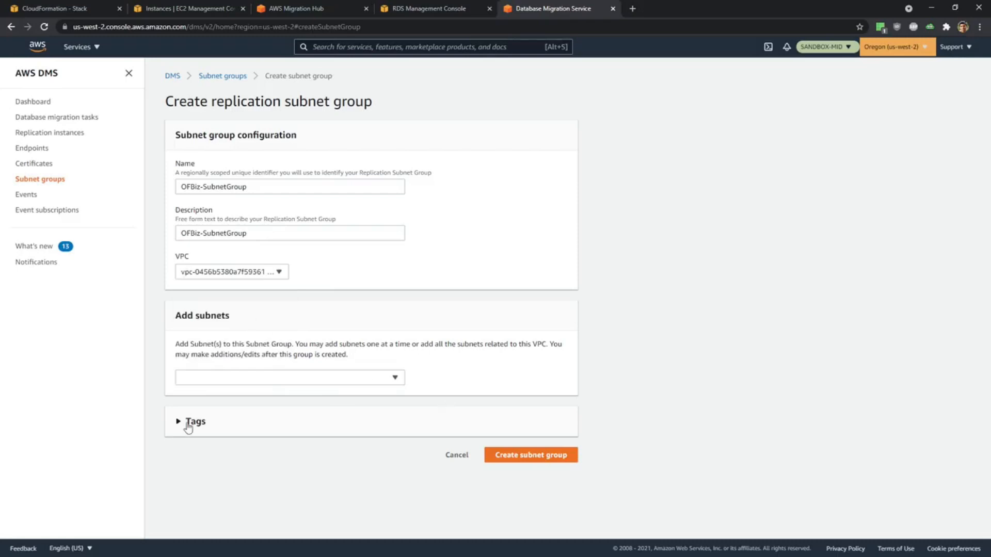
Add the TargetAurora and TargetPrivate subnets to the OFBiz-SubnetGroup and create the subnet group.
click(274, 385)
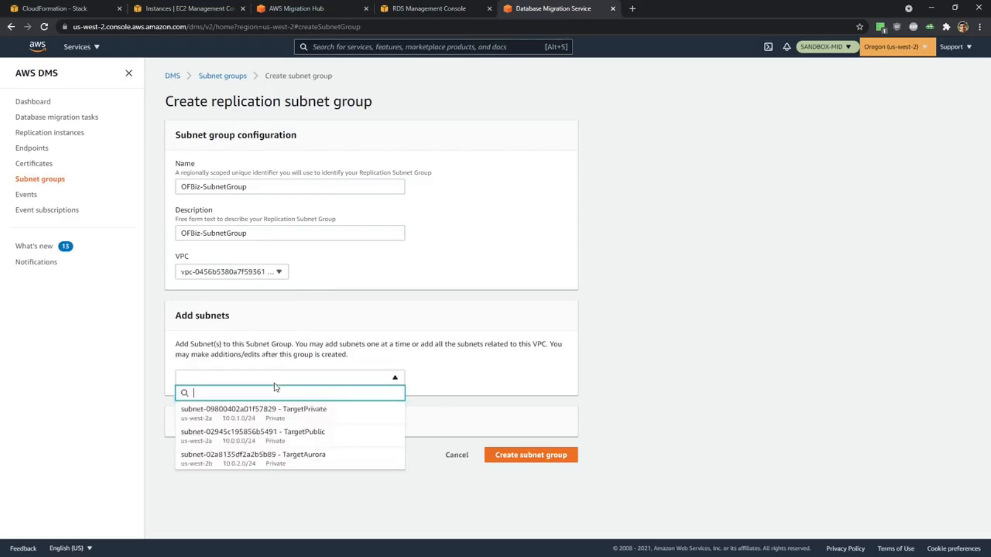
click(320, 456)
click(269, 409)
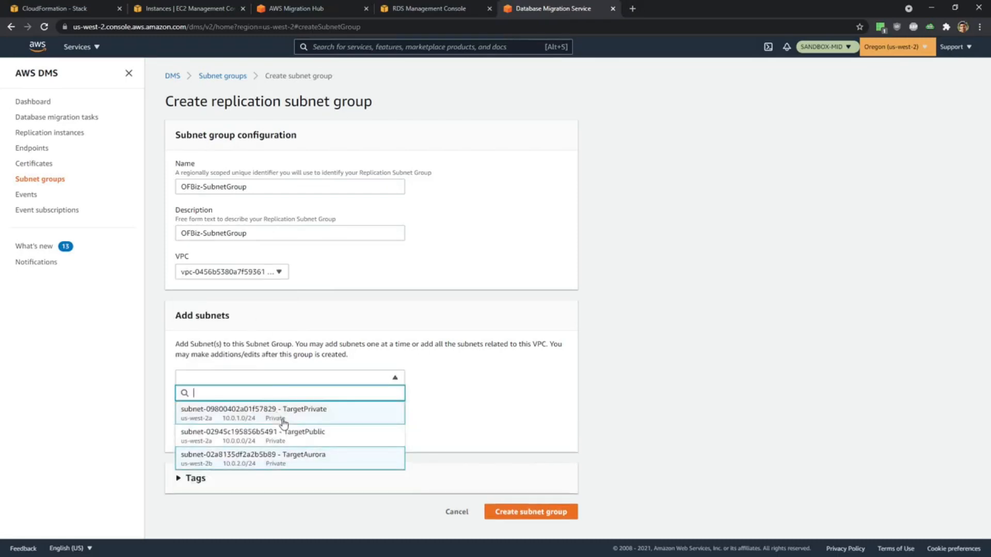
click(768, 401)
click(557, 512)
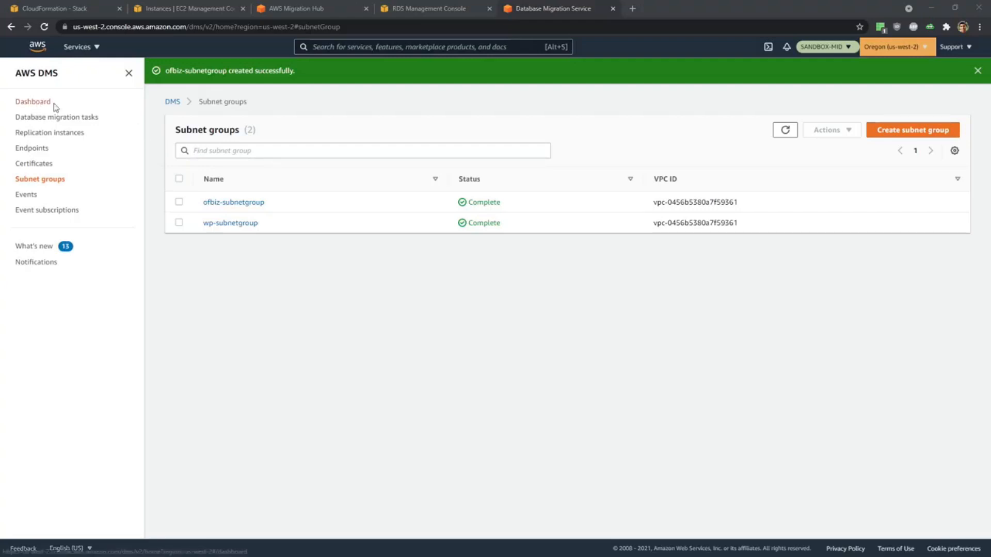
Start a new DMS replication instance and enter MID-REPINST-WP as both its name and description.
click(55, 135)
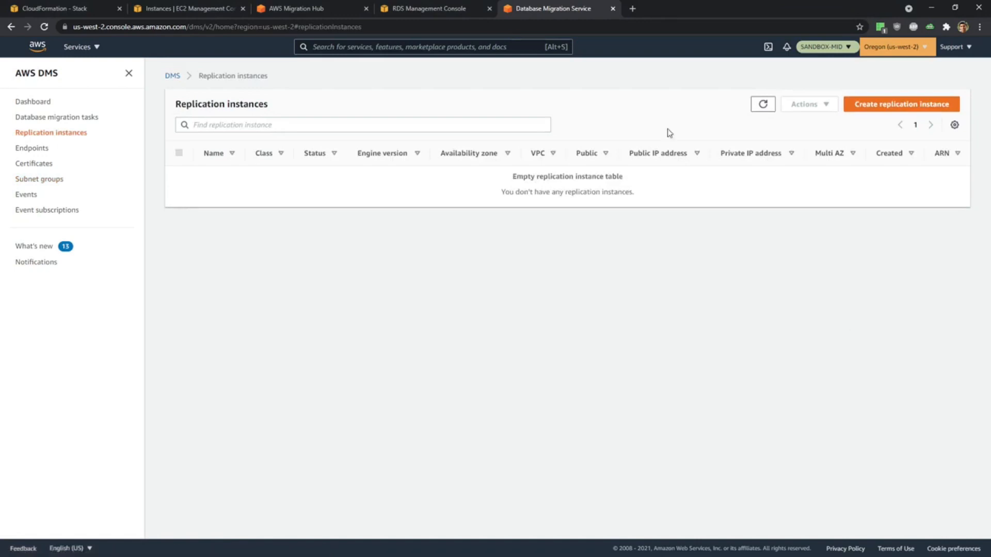
click(898, 106)
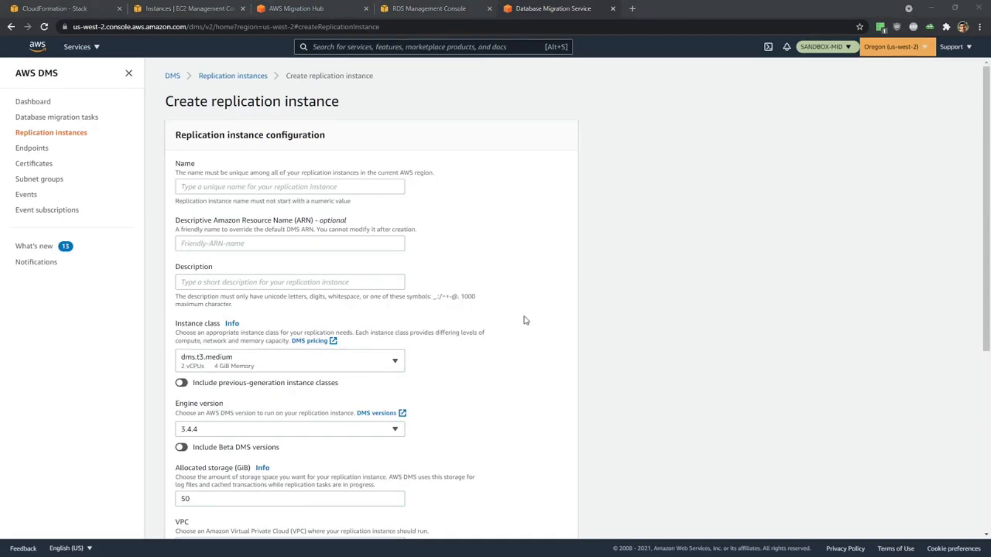
click(227, 186)
text(MID-REPINST-WP)
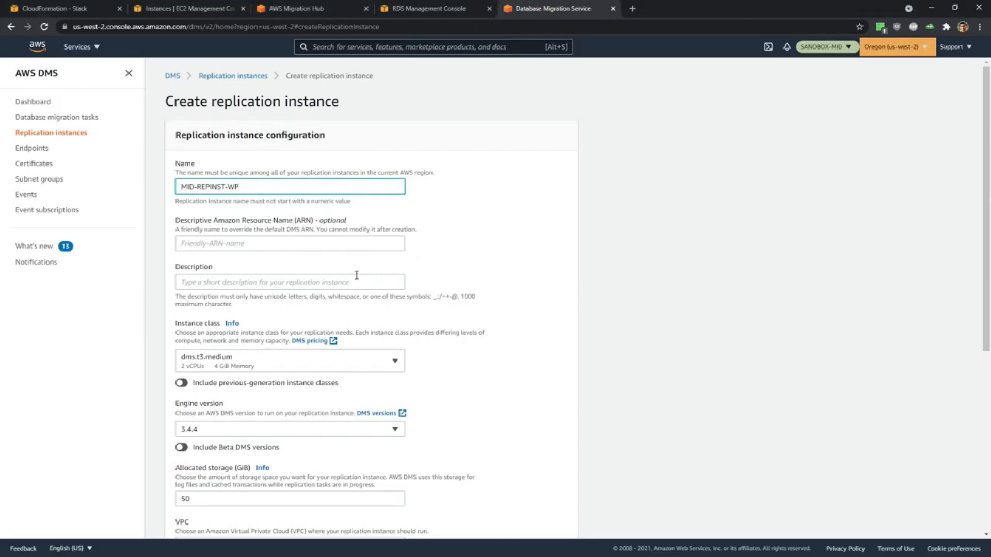
click(190, 250)
click(204, 279)
text(MID-REPINST-WP)
Keep instance class dms.t3.medium, set the VPC to vpc-0456b5380a7f59361 (Target), and turn off public accessibility for the WP replication instance.
scroll(317, 298, down, 1)
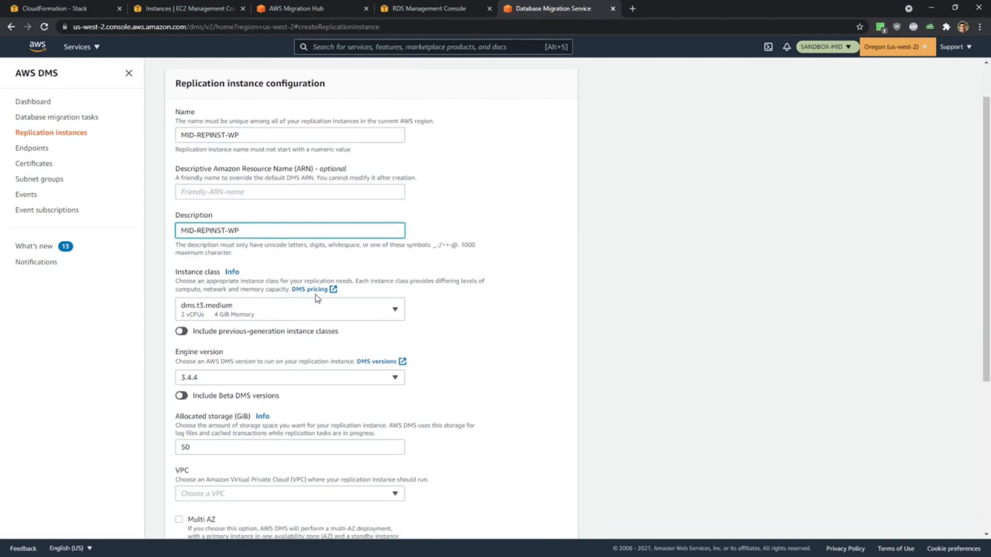
scroll(317, 298, down, 1)
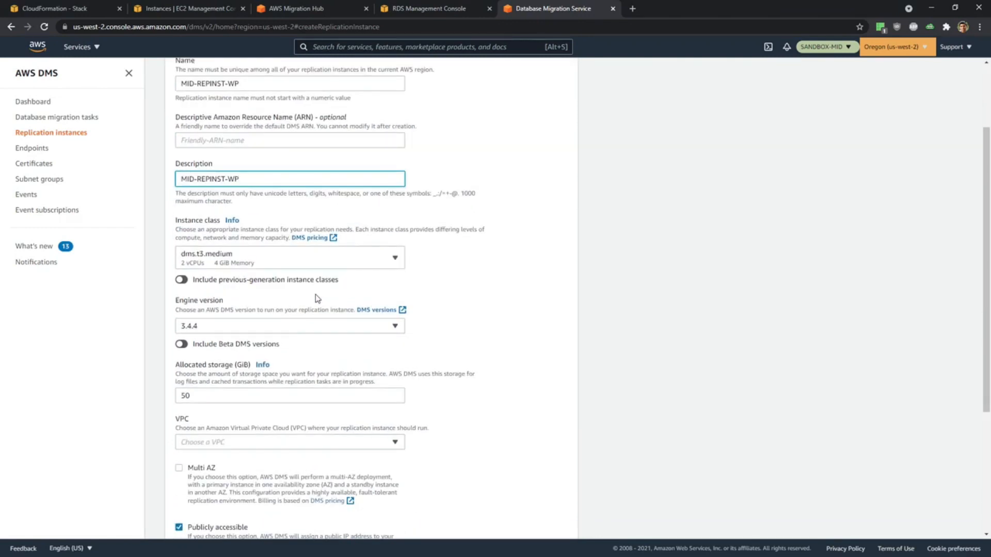
click(252, 264)
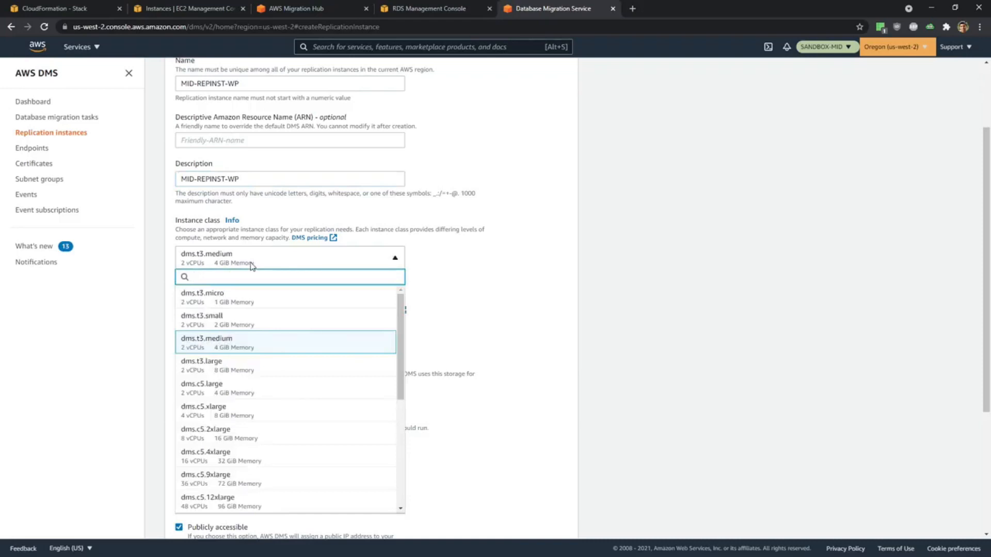
click(488, 326)
scroll(491, 323, down, 2)
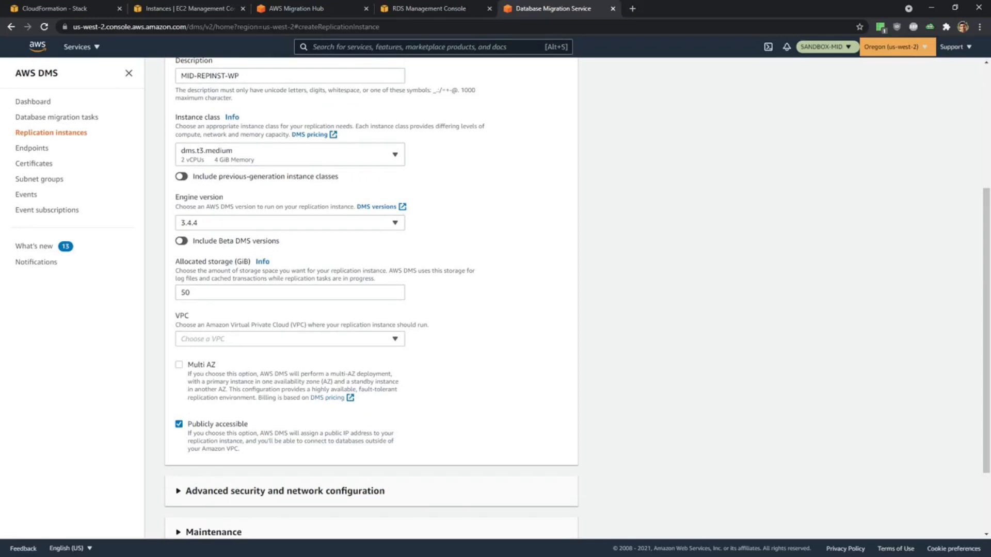
click(279, 338)
click(278, 343)
click(279, 342)
click(281, 371)
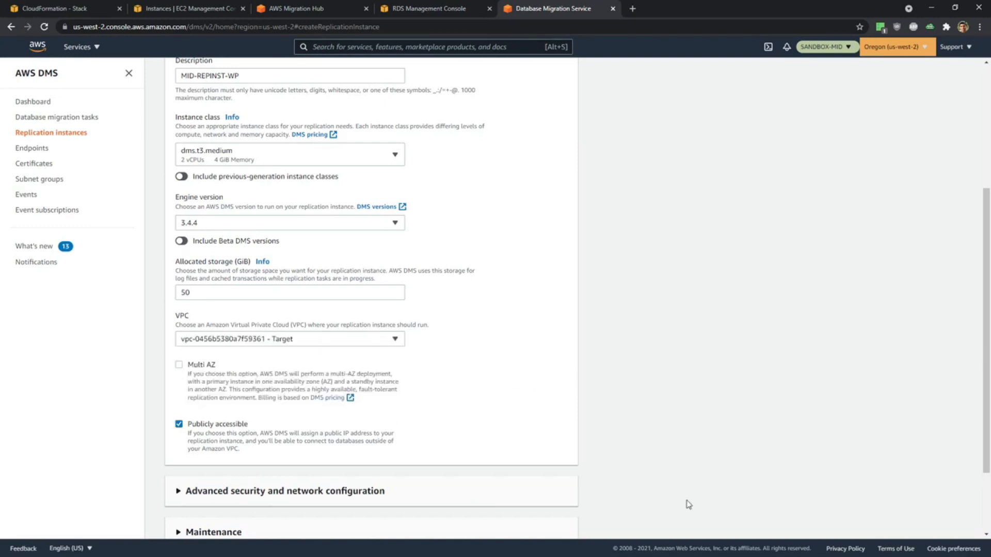
click(179, 425)
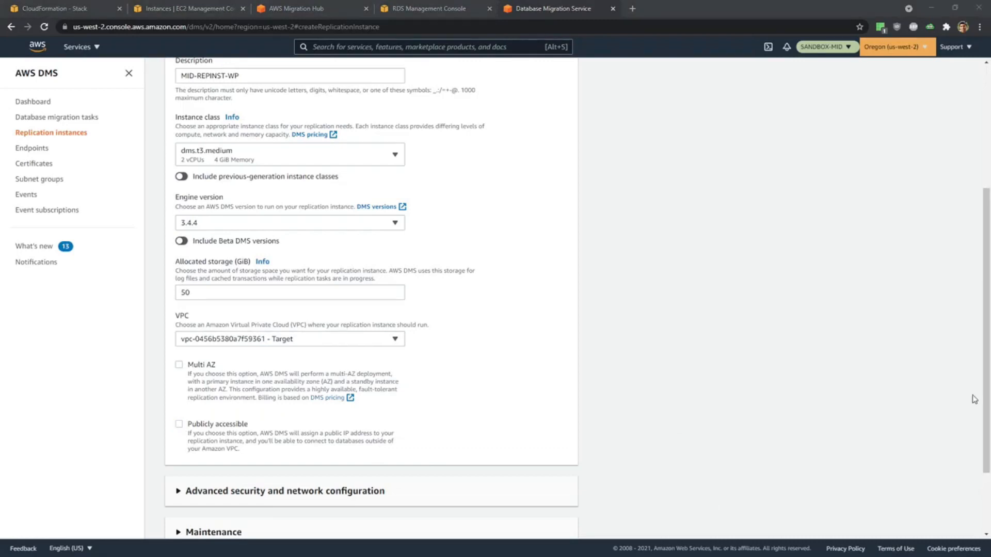
In the advanced network configuration, set the replication subnet group to wp-subnetgroup and the availability zone to us-west-2a.
scroll(412, 356, down, 2)
click(176, 405)
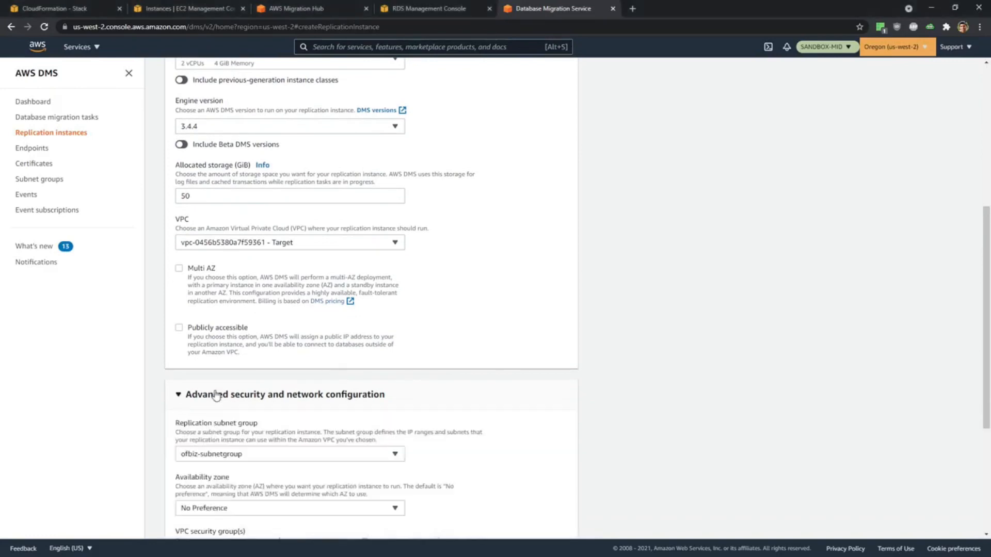
scroll(615, 345, down, 5)
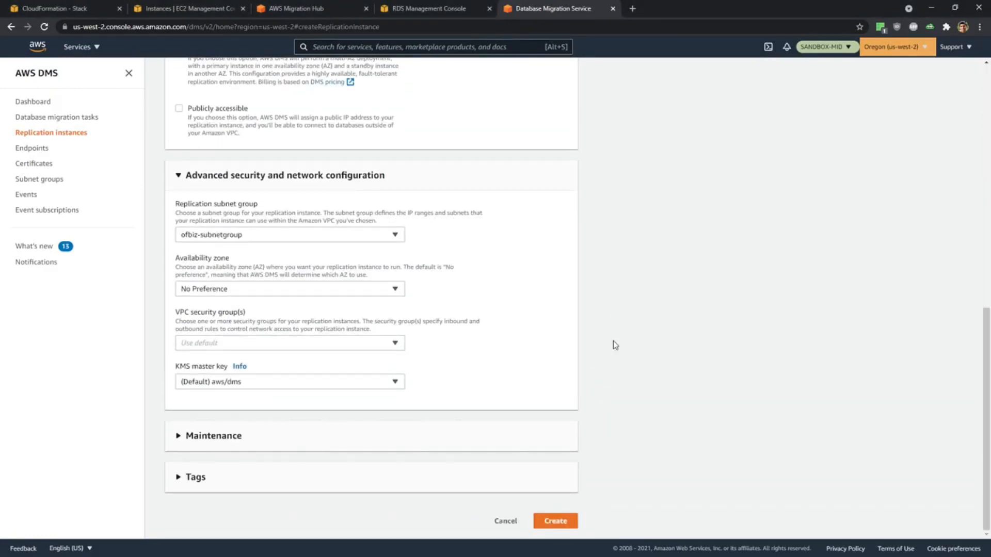
click(218, 236)
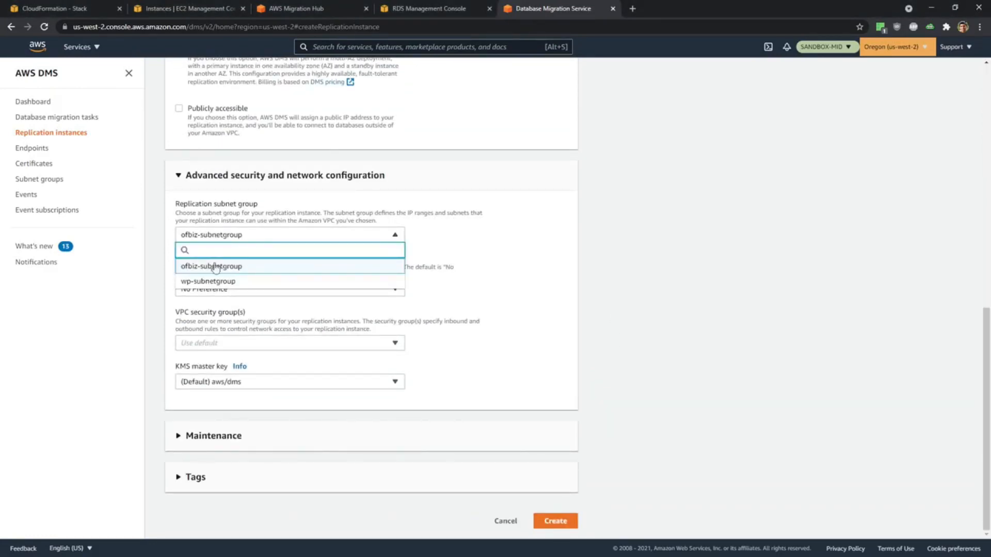
click(214, 282)
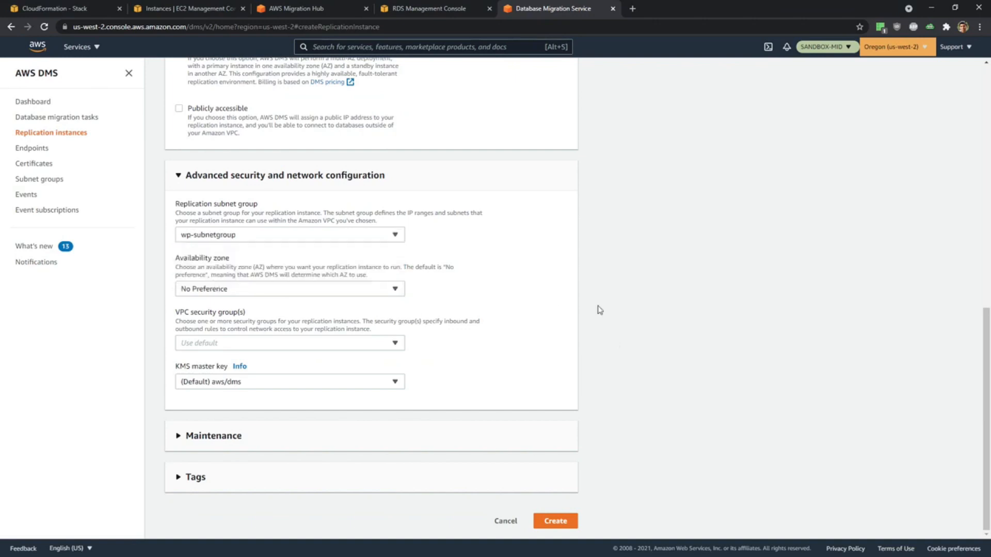
click(267, 290)
click(236, 337)
Assign the default and Migration-HandsOnAWS TargetSecurityGroup security groups to the WP replication instance and create it.
click(225, 343)
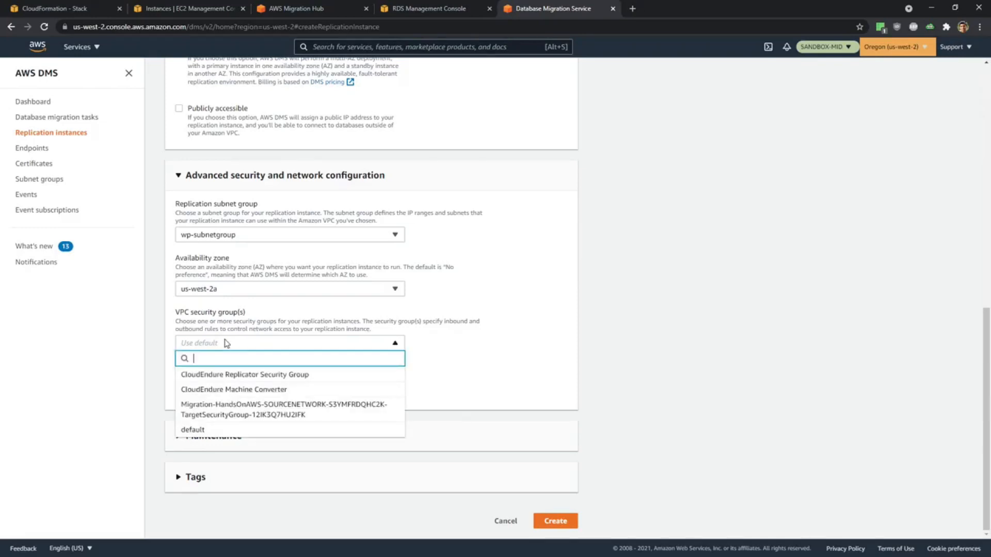
click(286, 429)
click(320, 418)
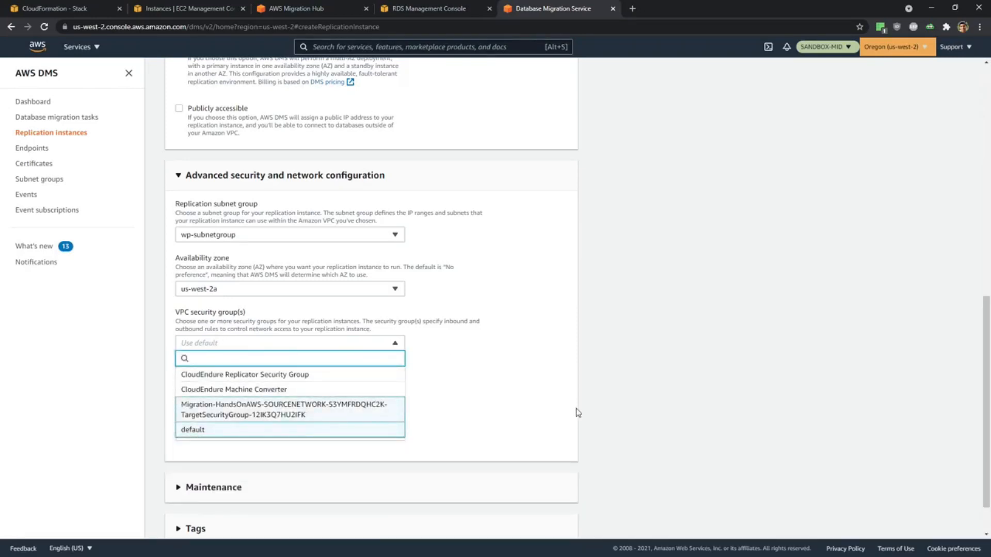
click(575, 412)
scroll(576, 413, down, 1)
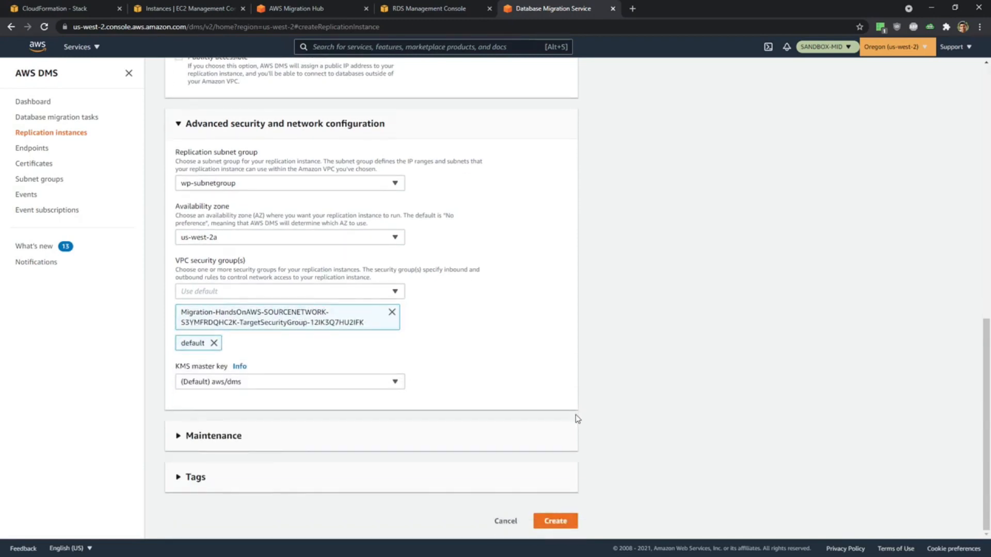
click(557, 522)
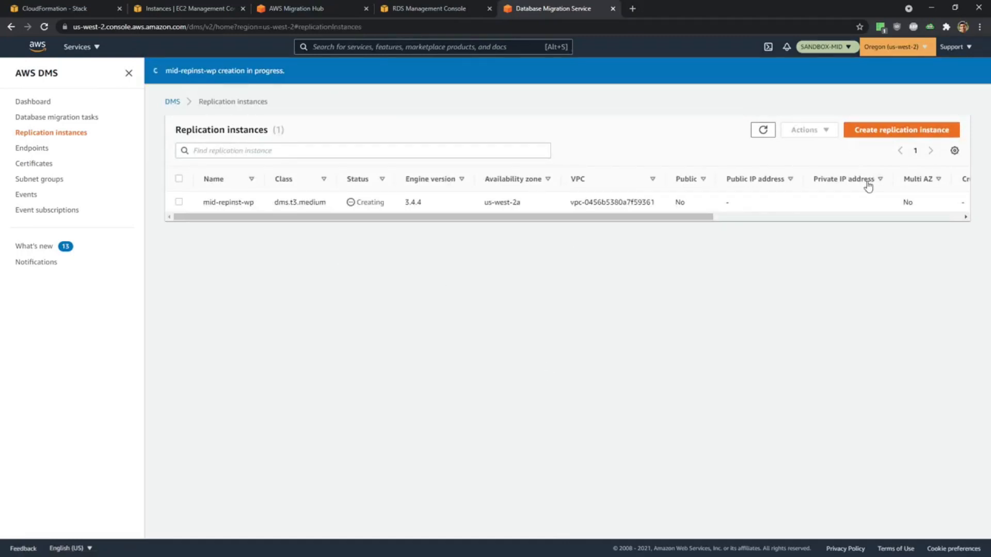
Start another replication instance and enter mid-repinst-ofbiz as both its name and description.
click(893, 133)
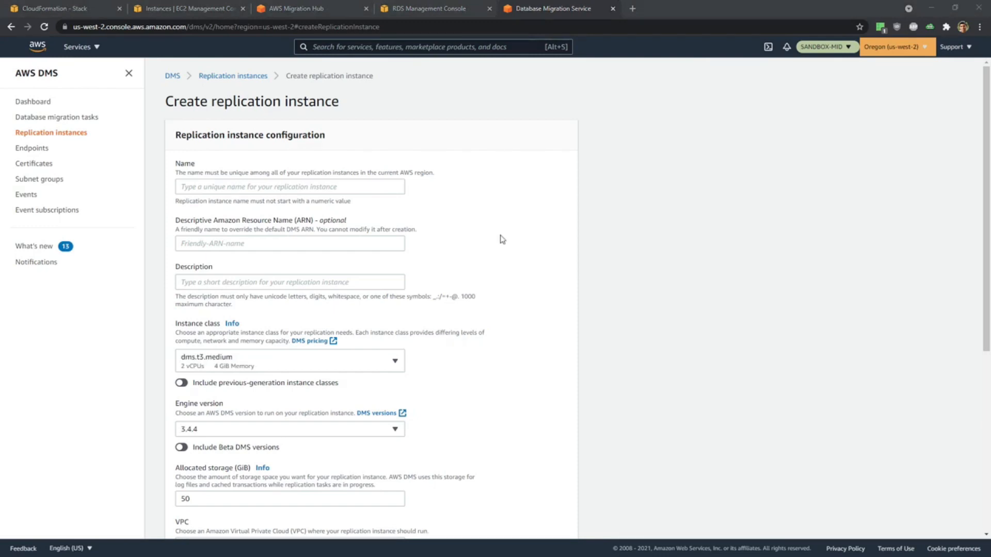
click(238, 188)
text(MID-REPINST-OFBIZ)
click(230, 281)
text(MID-REPINST-OFBIZ)
Turn off public accessibility for the OFBiz replication instance and set its VPC to vpc-0456b5380a7f59361 (Target).
scroll(494, 276, down, 3)
scroll(495, 276, down, 3)
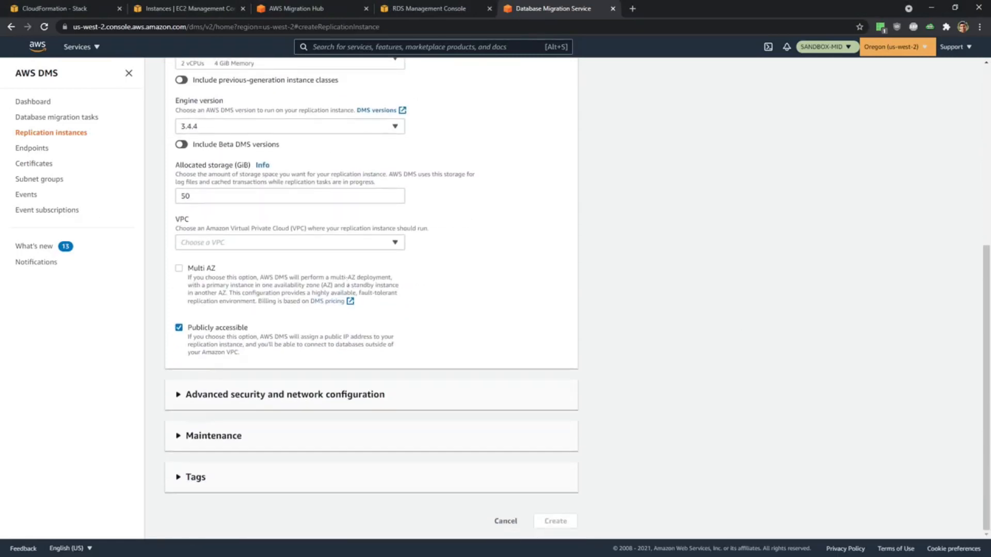
click(178, 329)
click(212, 245)
click(225, 273)
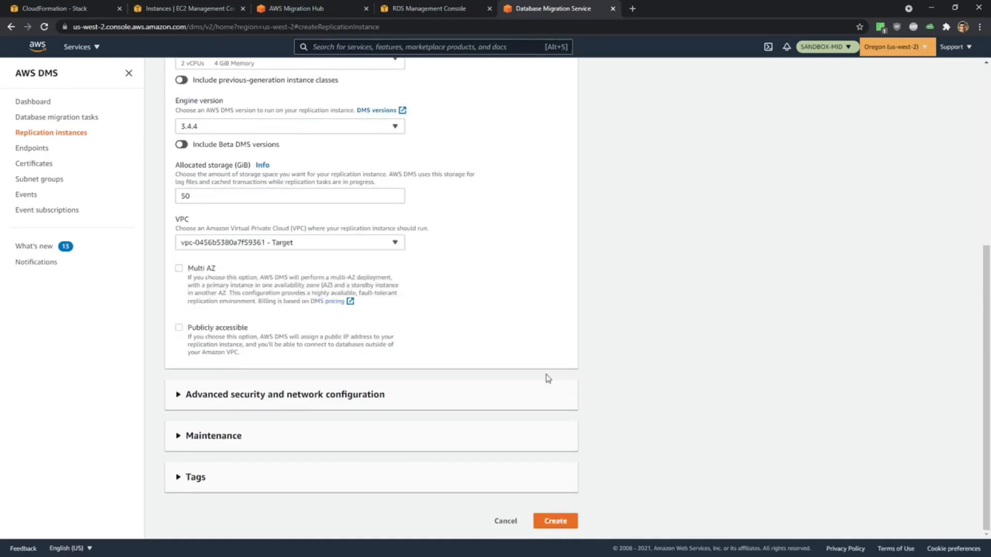
In the advanced network configuration, keep ofbiz-subnetgroup and set the availability zone to us-west-2a.
click(305, 391)
scroll(385, 316, down, 4)
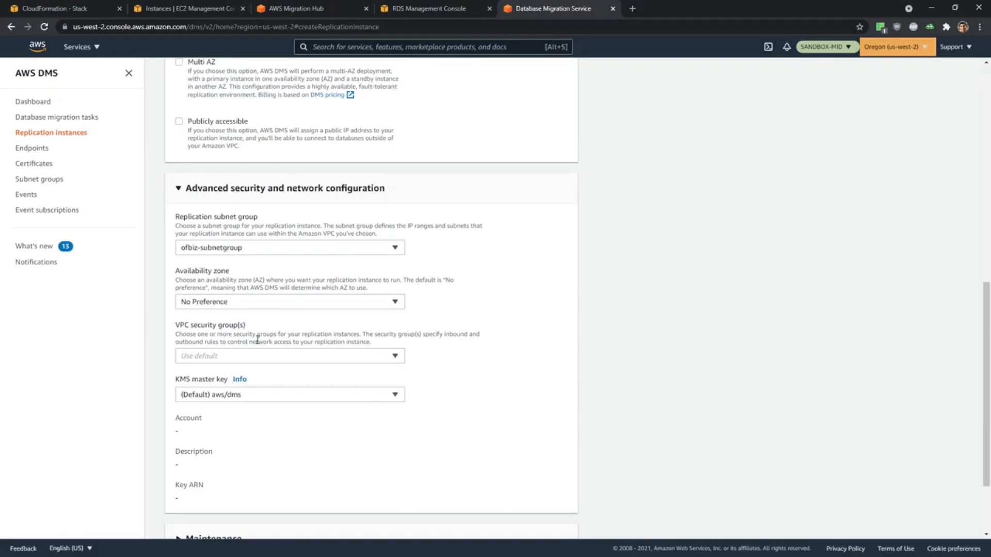
click(253, 305)
click(243, 349)
Assign the Migration-HandsOnAWS TargetSecurityGroup and default security groups to the OFBiz replication instance and create it.
click(243, 355)
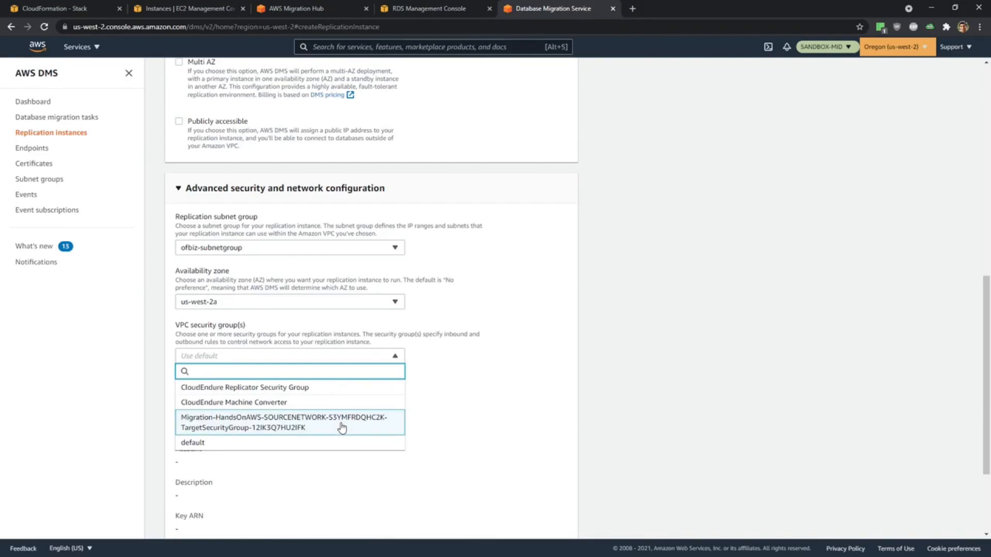
click(503, 428)
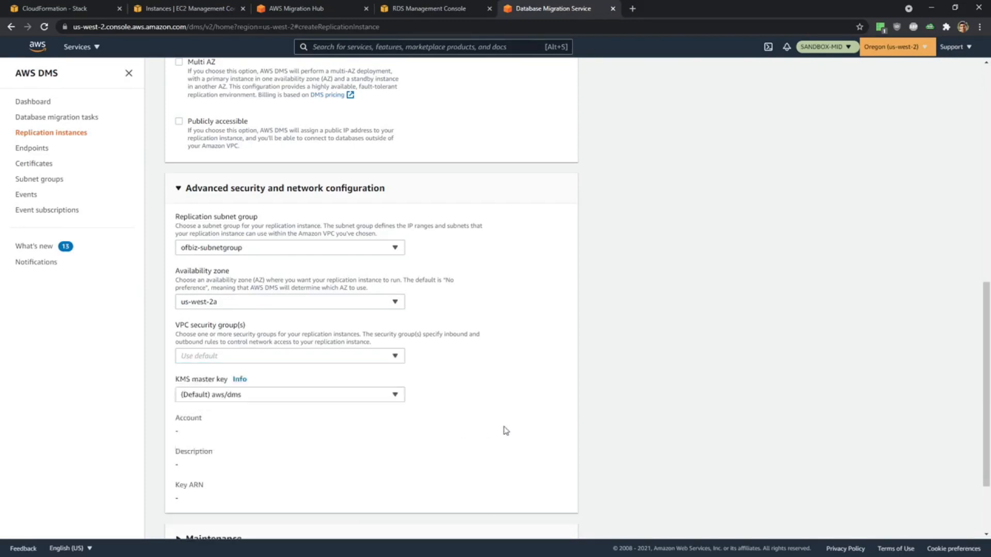
click(232, 360)
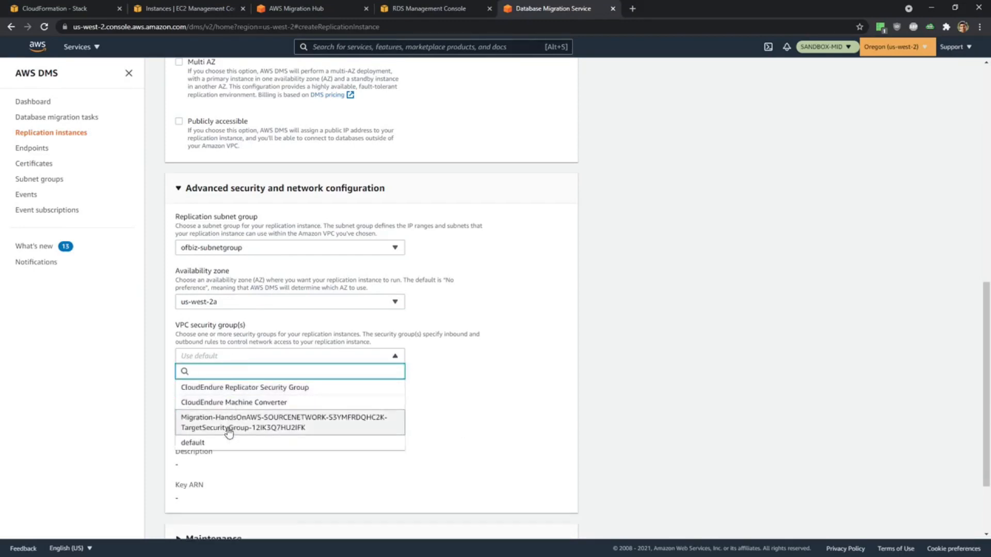
click(536, 420)
scroll(535, 418, down, 3)
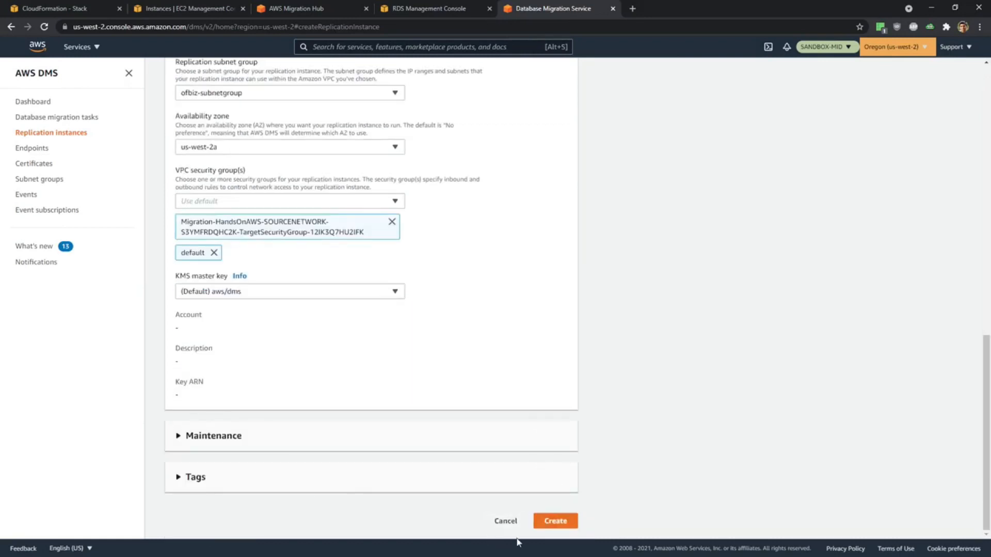
click(565, 520)
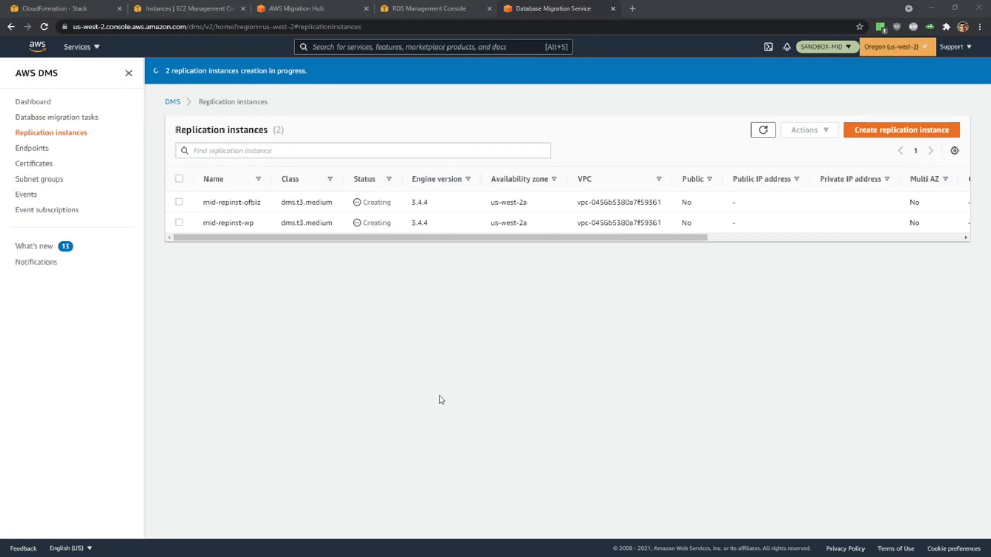
click(406, 304)
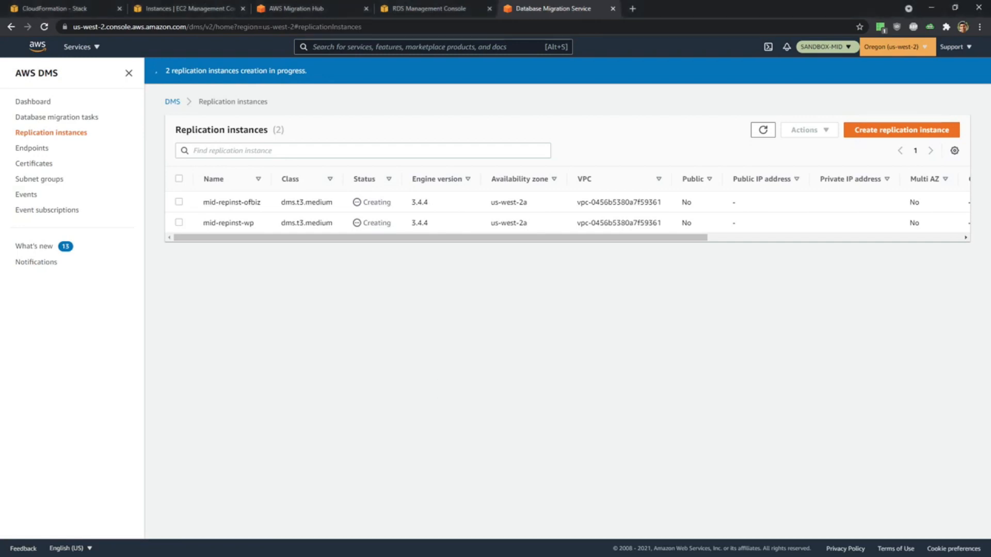
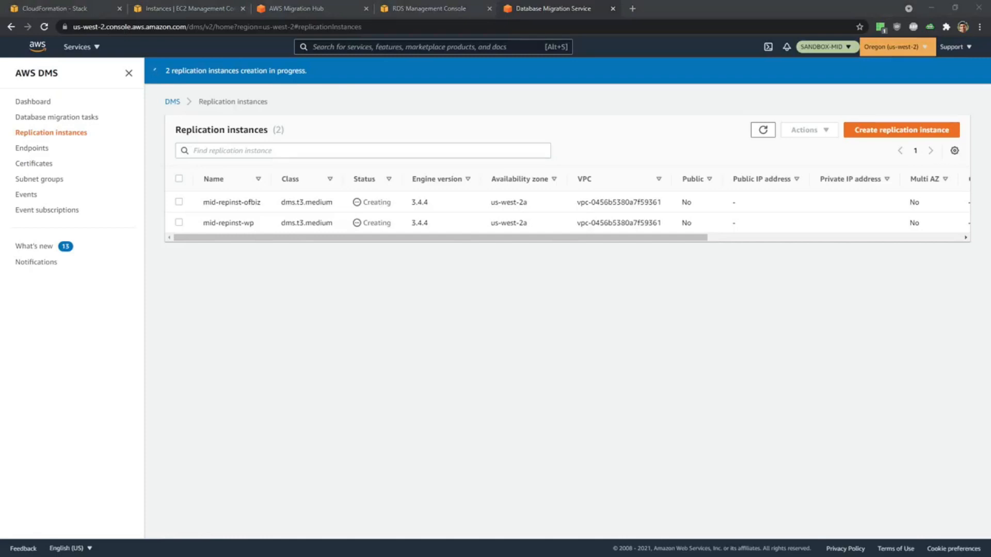
Switch to Visual Studio Code and paste the Engine, Source, Target and Database Name table below the "Endpoints for source & target" line in DMS Demo.md.
key(alt+Tab)
click(166, 403)
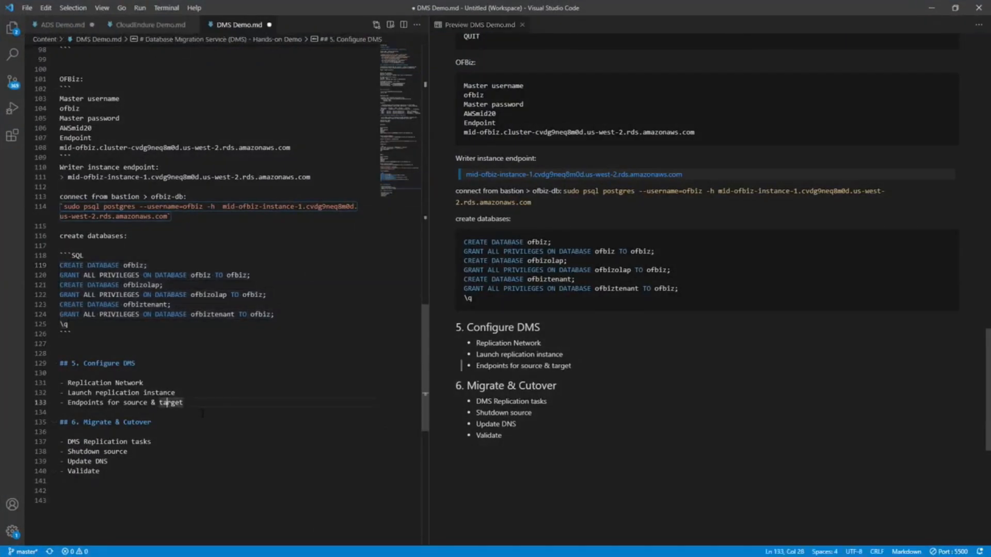
click(202, 403)
key(Return)
key(Return)
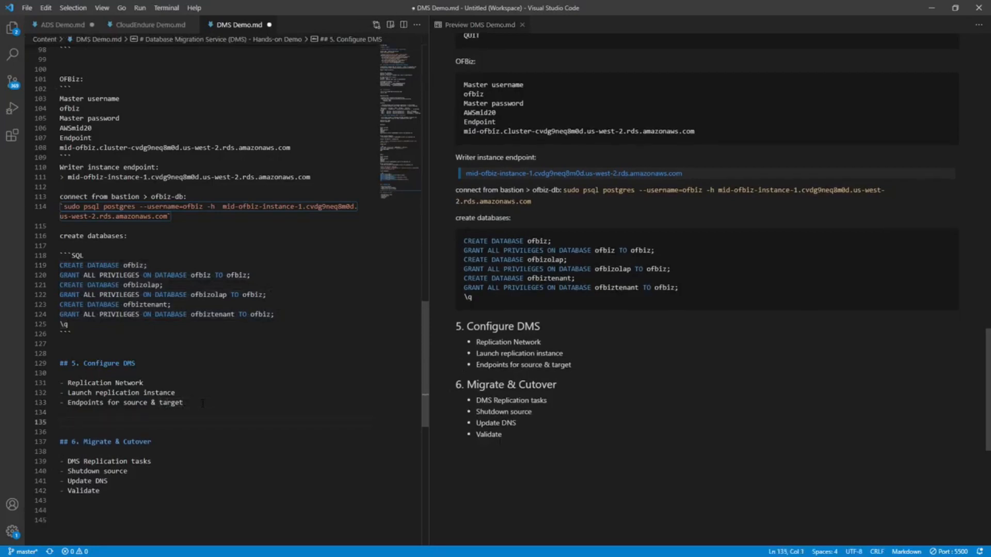
text(Engine	Source	Target	Database Name MySQL/MariaDB	EC2 wordpress-db MariaDB	RDS Aurora MySQL	wordpressdb PostgreSQL	EC2 ofbiz-db PostgreSQL	RDS Aurora PostgreSQL	ofbiz PostgreSQL	EC2 ofbiz-db PostgreSQL	RDS Aurora PostgreSQL	ofbizolap PostgreSQL	EC2 ofbiz-db PostgreSQL	RDS Aurora PostgreSQL	ofbiztenant)
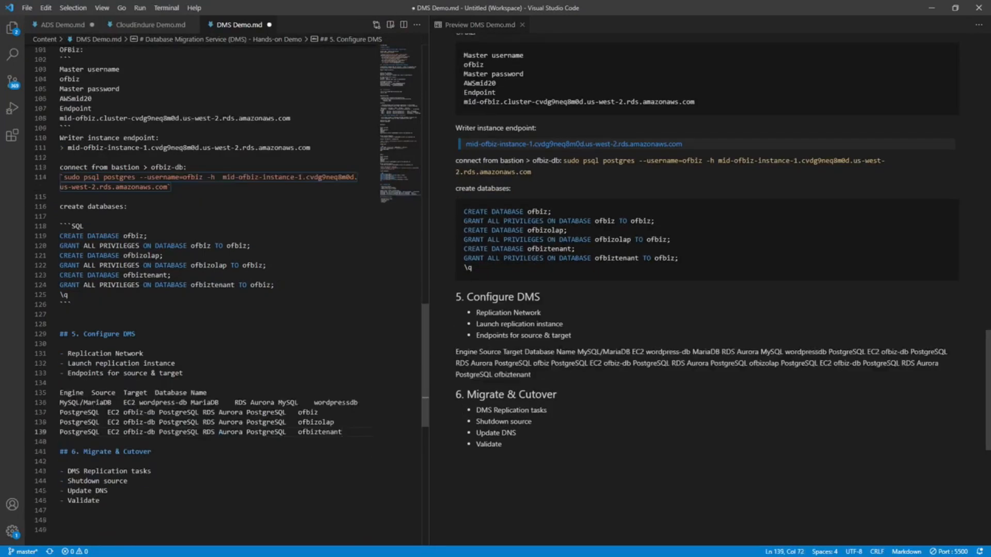
Turn the five pasted table lines into a bulleted list with Markdown All in One's Toggle list command.
drag(342, 432, 20, 391)
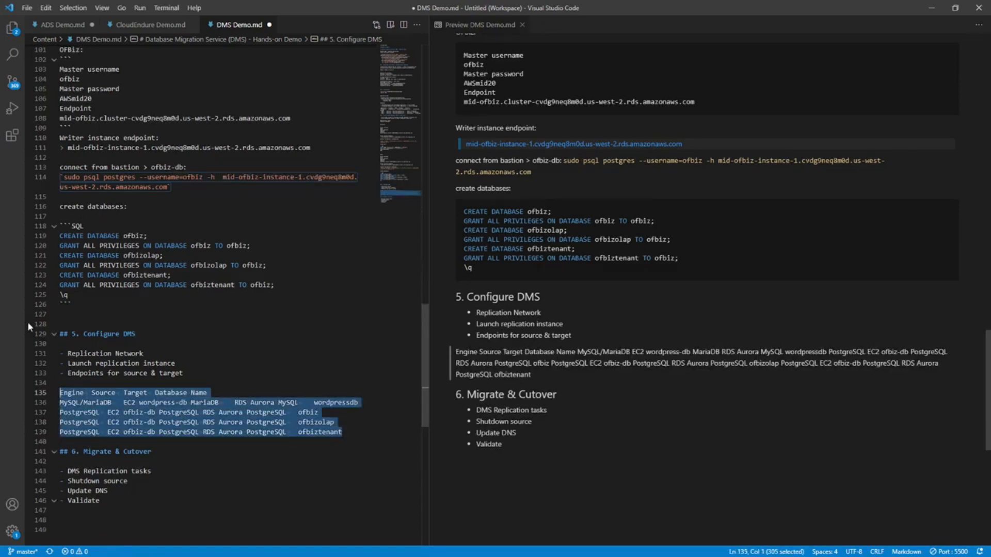
key(ctrl+shift+p)
text(list)
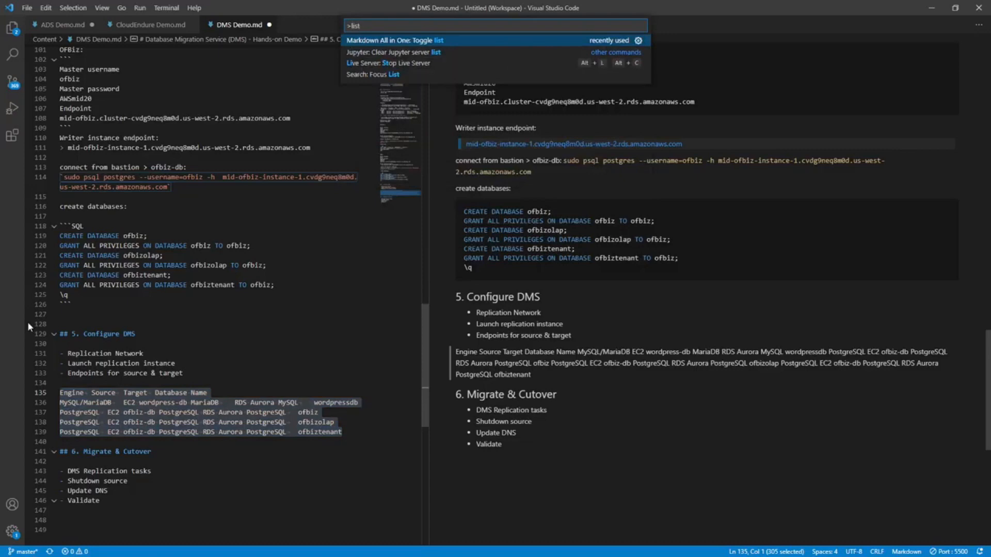
key(Return)
click(158, 407)
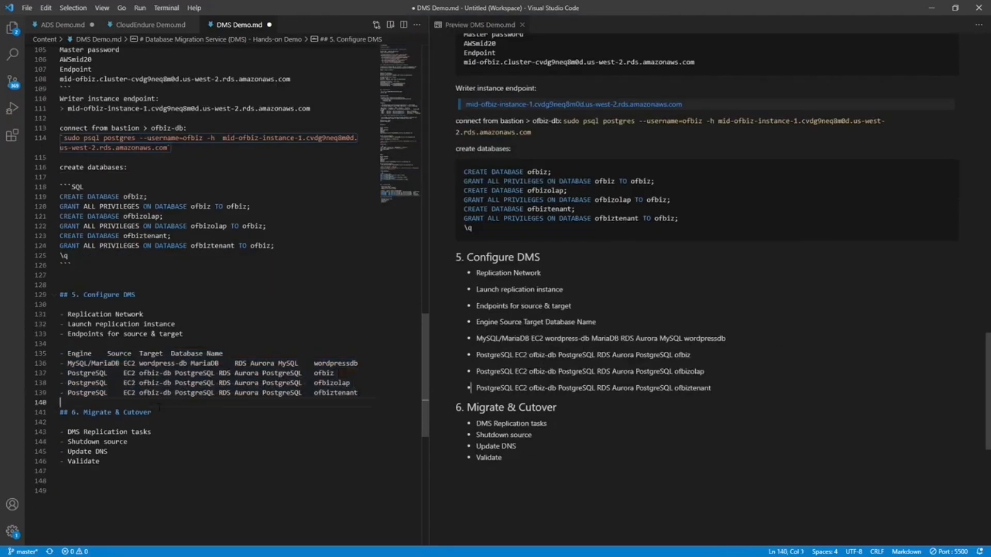
Remove the bullet from the Engine, Source, Target, Database Name header line and save DMS Demo.md.
scroll(159, 408, down, 2)
click(114, 292)
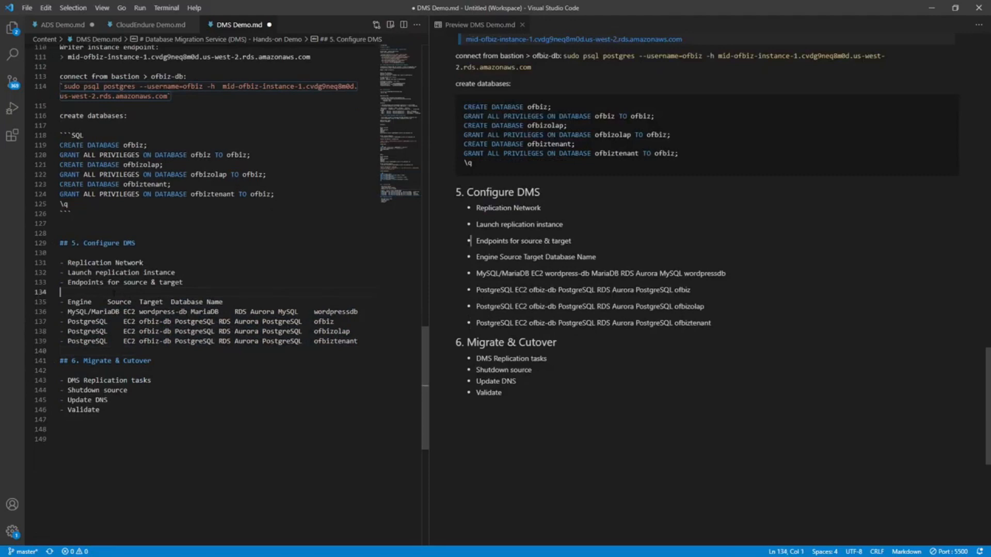
key(Down)
key(Right)
key(Right)
key(BackSpace)
key(BackSpace)
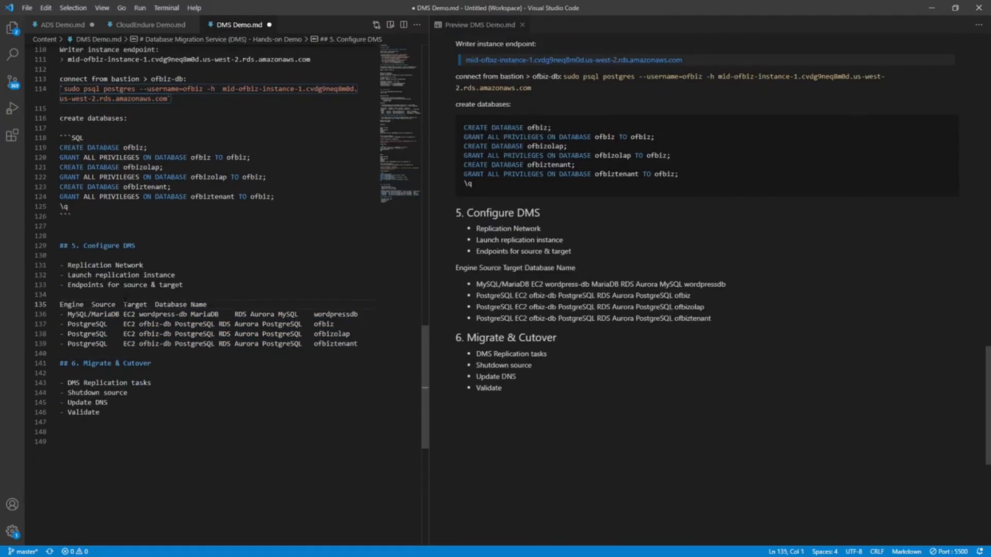
key(Down)
key(Down)
key(ctrl+s)
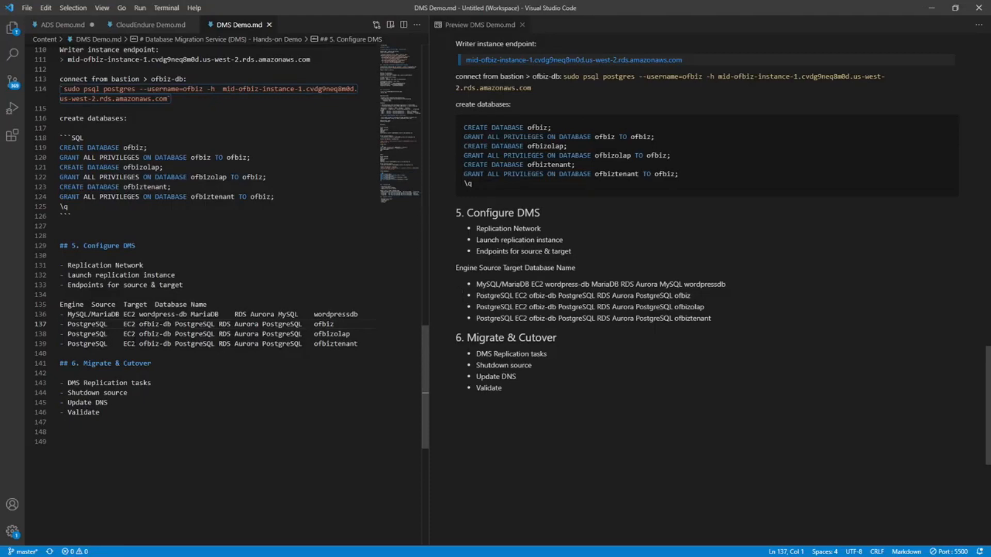
Switch to the browser and start creating a new DMS endpoint.
key(alt+Tab)
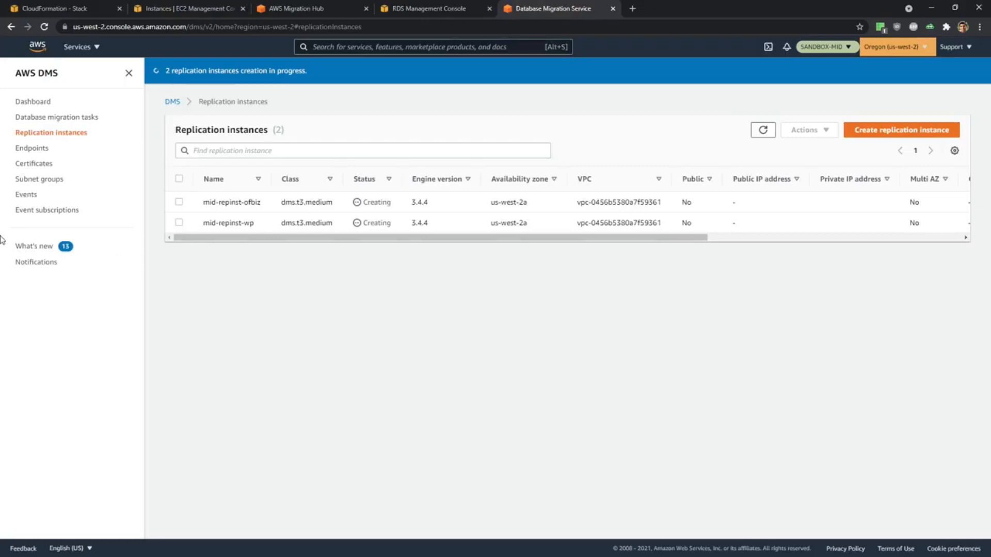
click(35, 149)
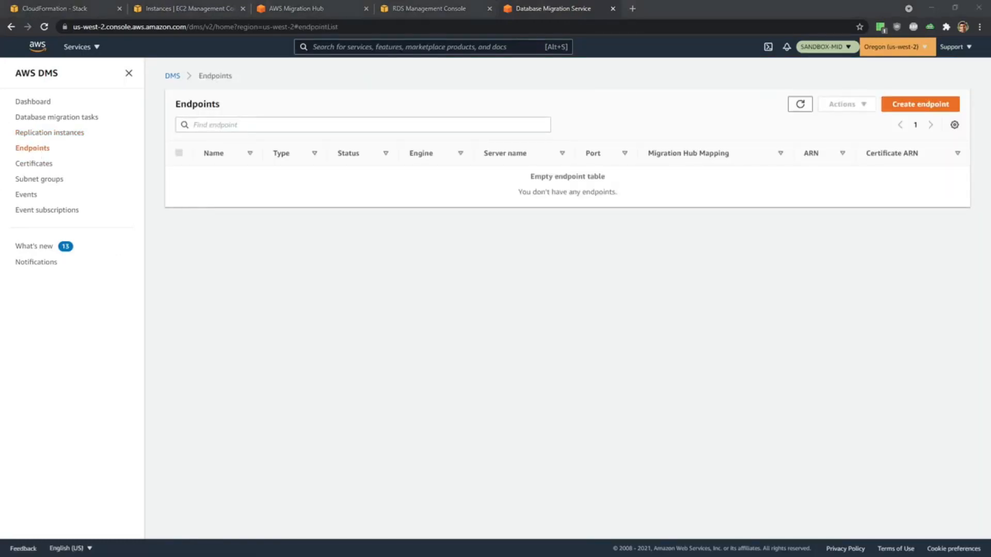
click(923, 103)
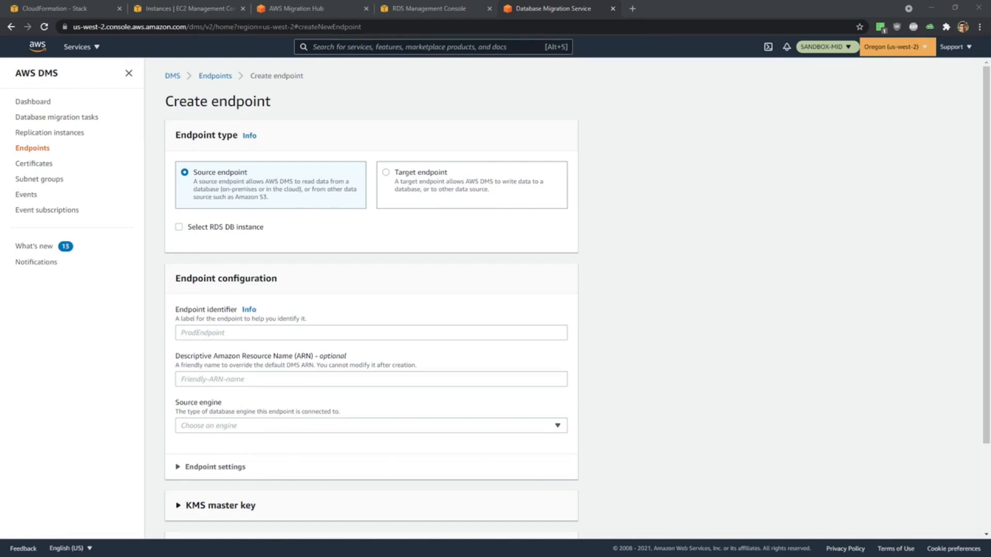
In the EC2 instances list, select only wordpress-db.onpremsim.env and copy its private IPv4 address.
click(162, 7)
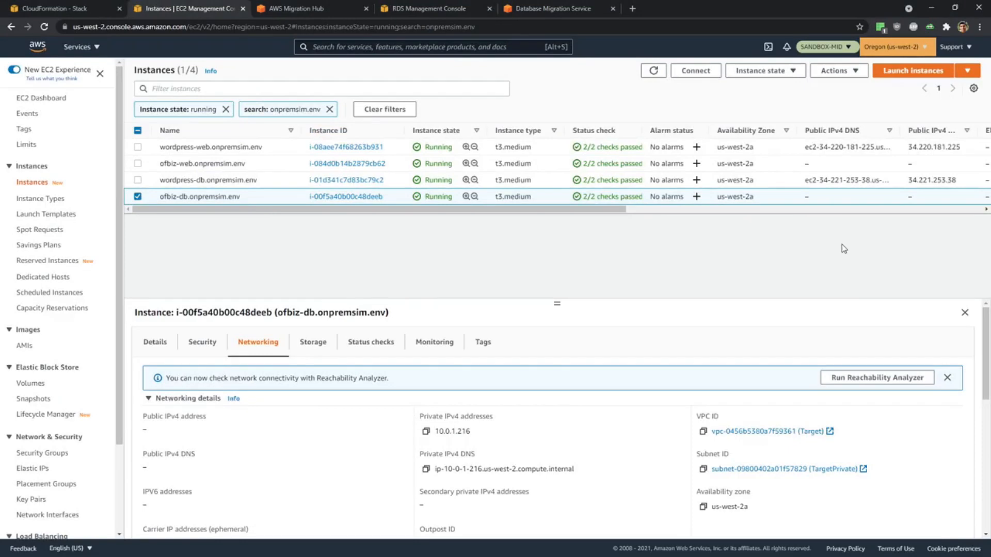
click(137, 179)
click(137, 196)
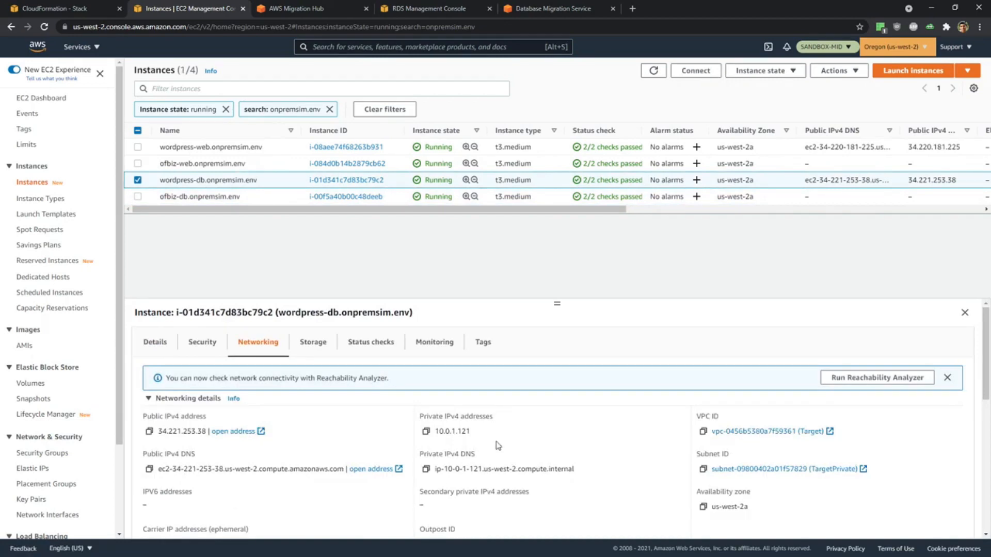
click(427, 432)
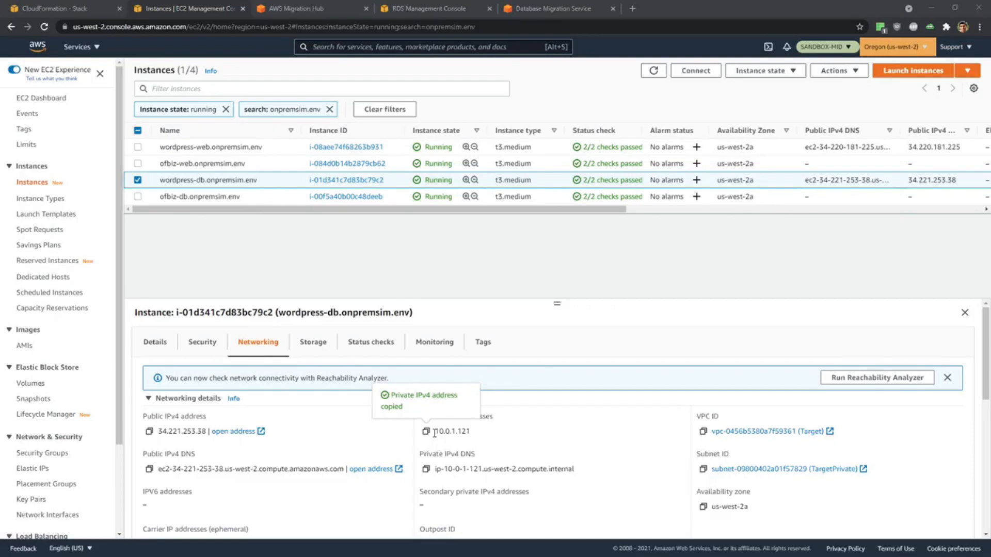
Switch to Visual Studio Code and add a "source" heading line followed by "wordpress-db: 10.0.1.121" below the database list.
key(alt+Tab)
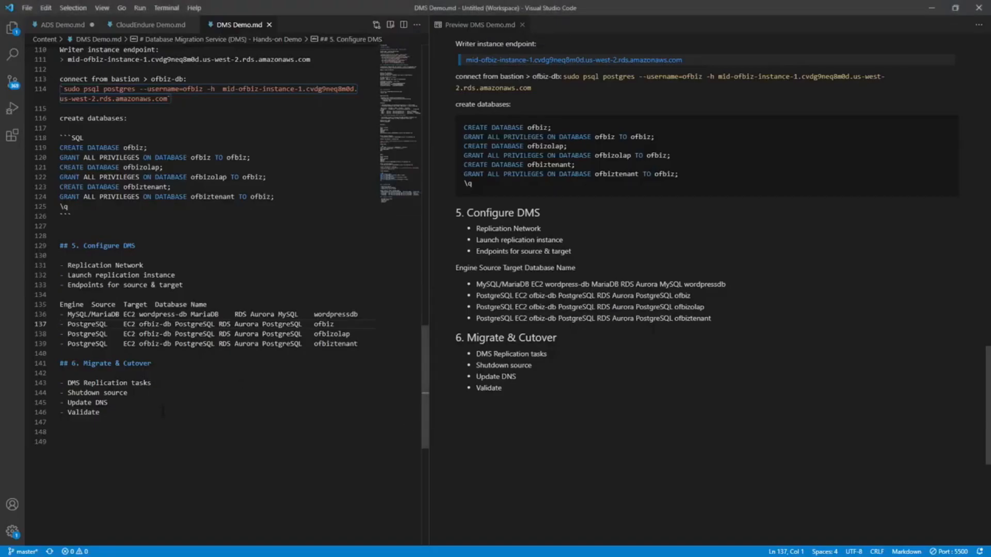
key(Return)
key(Return)
key(Up)
text(sdurce)
key(Return)
text(word)
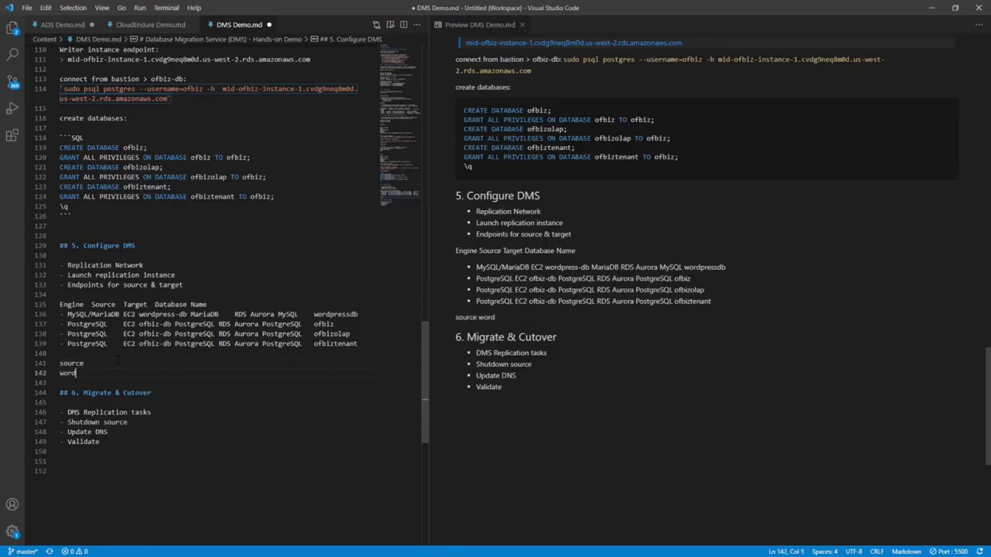
text(press-db:)
key(ctrl+v)
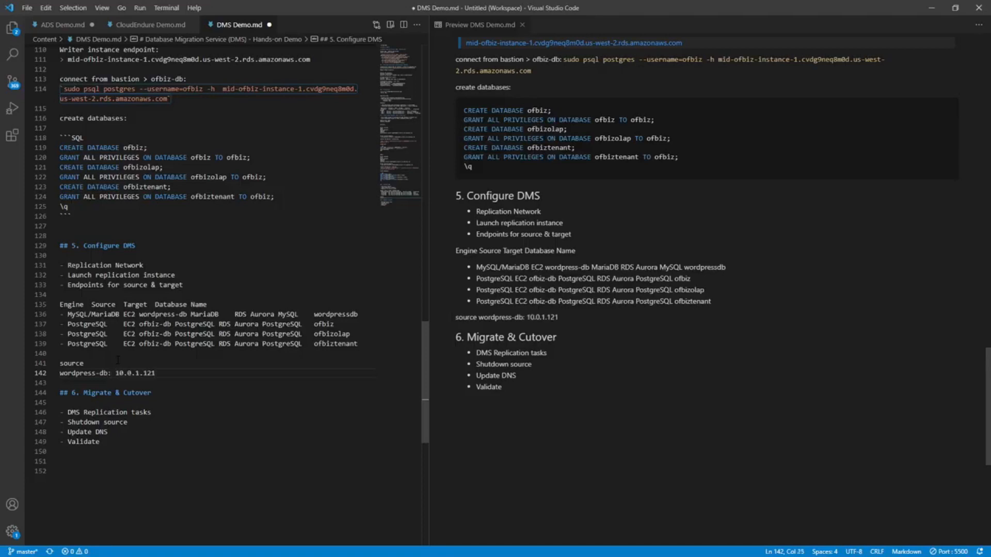
key(Return)
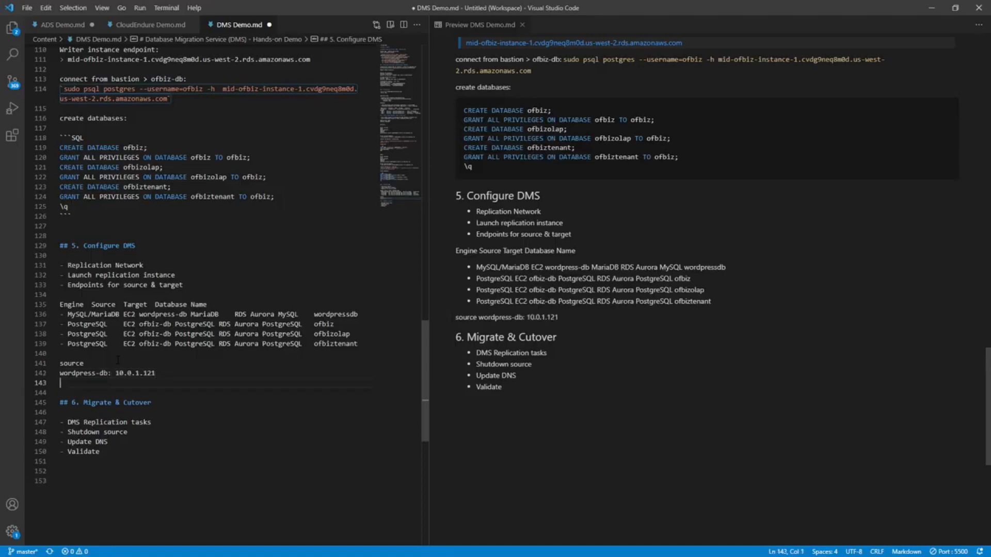
Extend the "source" heading line to read "source ips" and return to the empty line below the wordpress-db entry.
scroll(118, 359, up, 1)
click(118, 359)
click(99, 399)
click(96, 393)
text(ips)
key(Down)
key(Down)
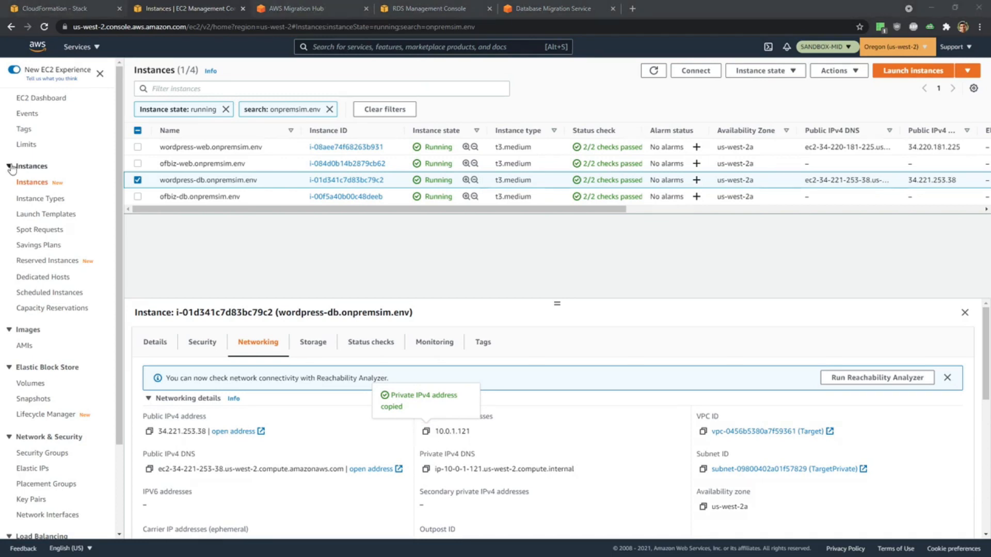
In the browser's EC2 instances list, select only ofbiz-db.onpremsim.env and copy its private IPv4 address from the networking details.
click(137, 181)
click(138, 196)
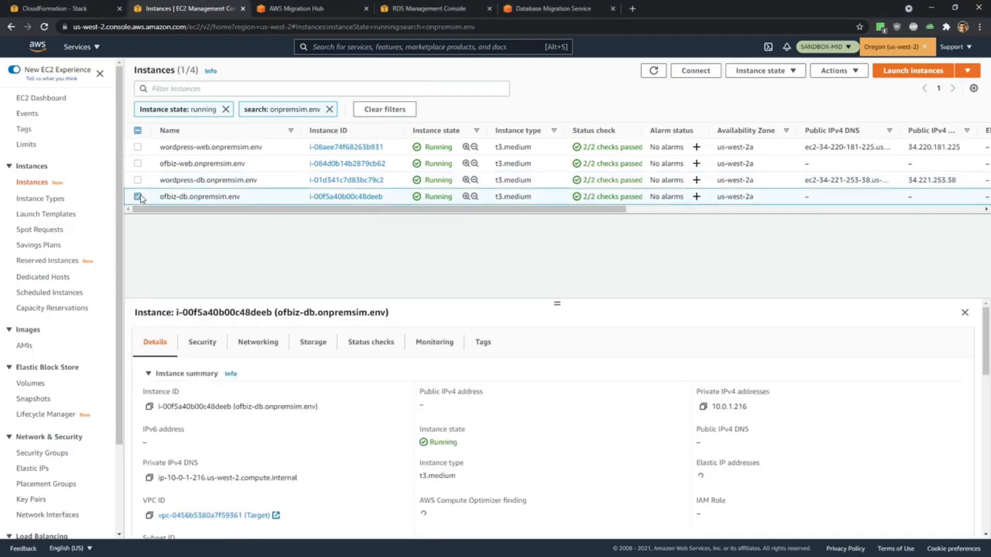
click(245, 351)
scroll(585, 461, down, 2)
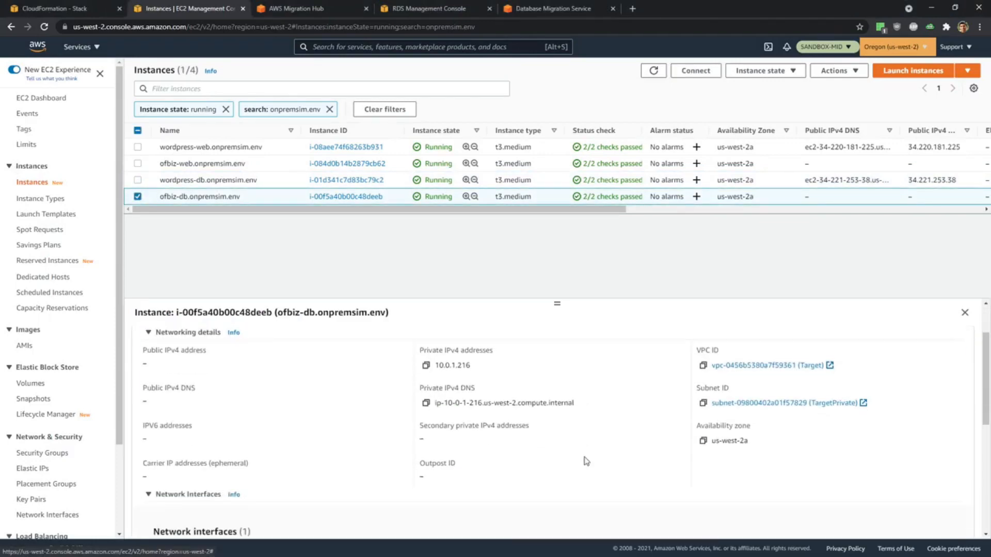
scroll(586, 461, up, 1)
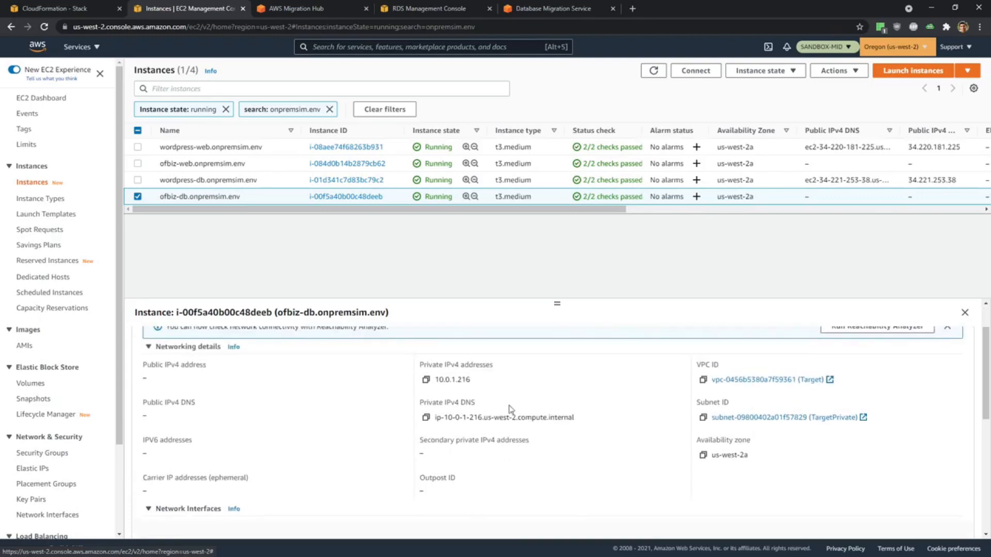
click(425, 380)
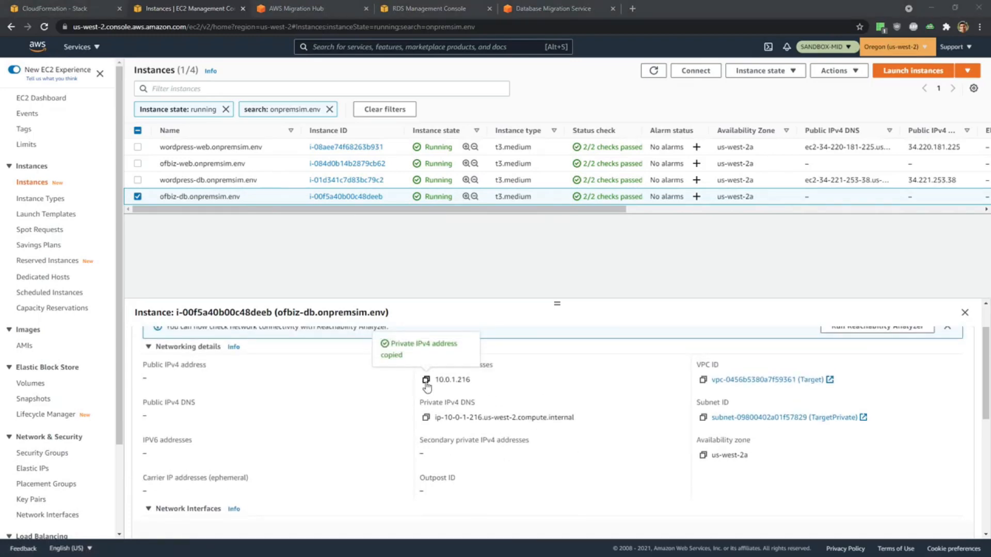
Switch to Visual Studio Code, add "ofbiz-db: 10.0.1.216" below the wordpress-db entry and save the notes.
key(alt+Tab)
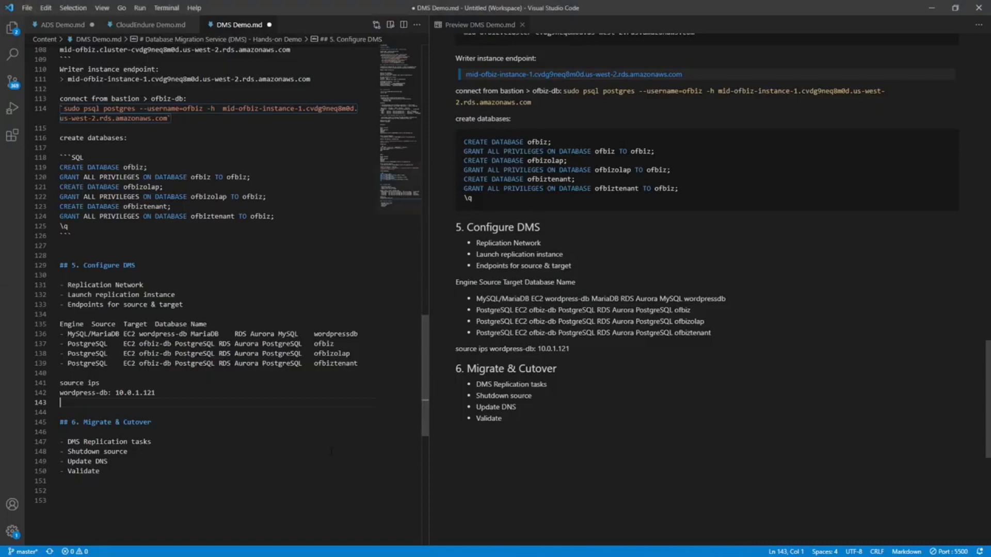
text(ofbiz-db:)
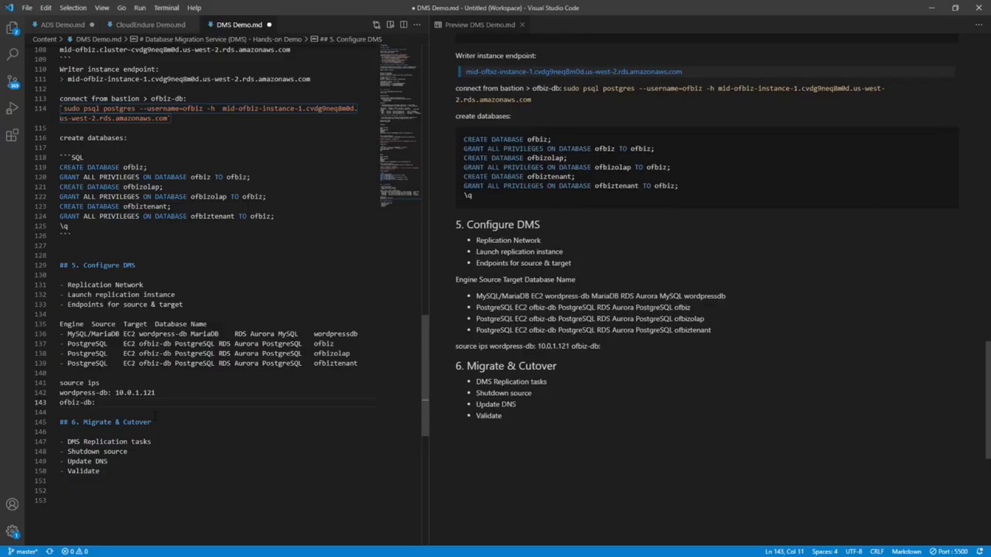
key(ctrl+v)
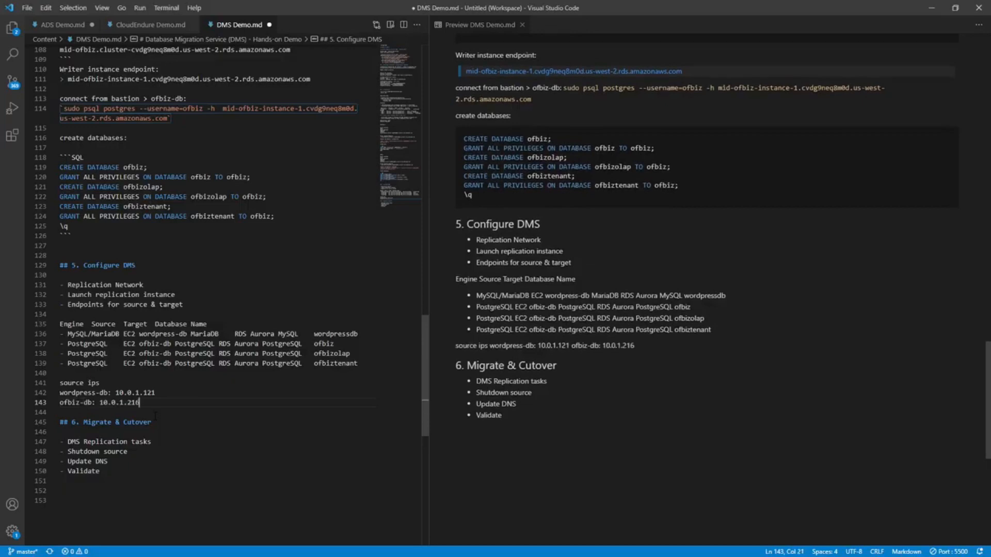
key(ctrl+s)
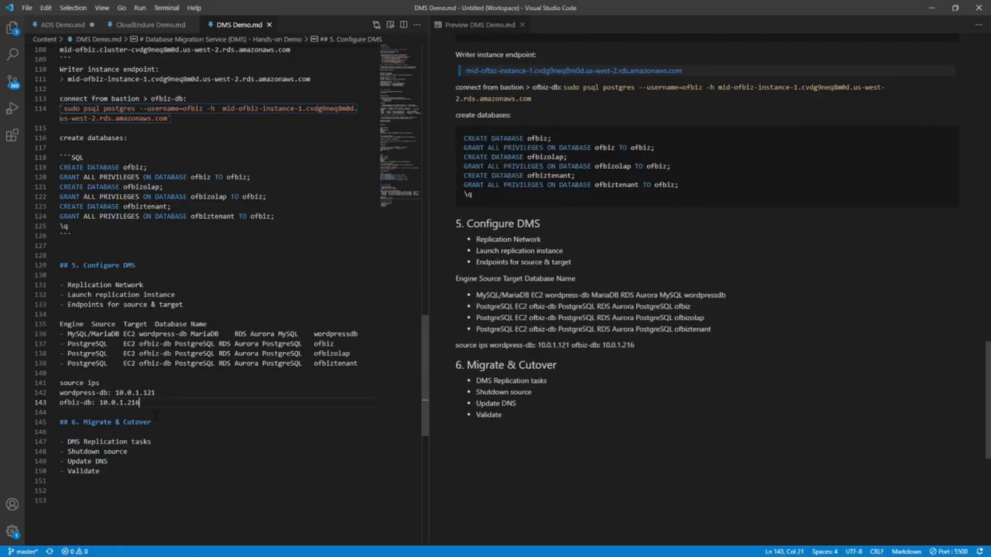
Switch back to the browser and return to the DMS Create endpoint form.
key(alt+Tab)
click(555, 9)
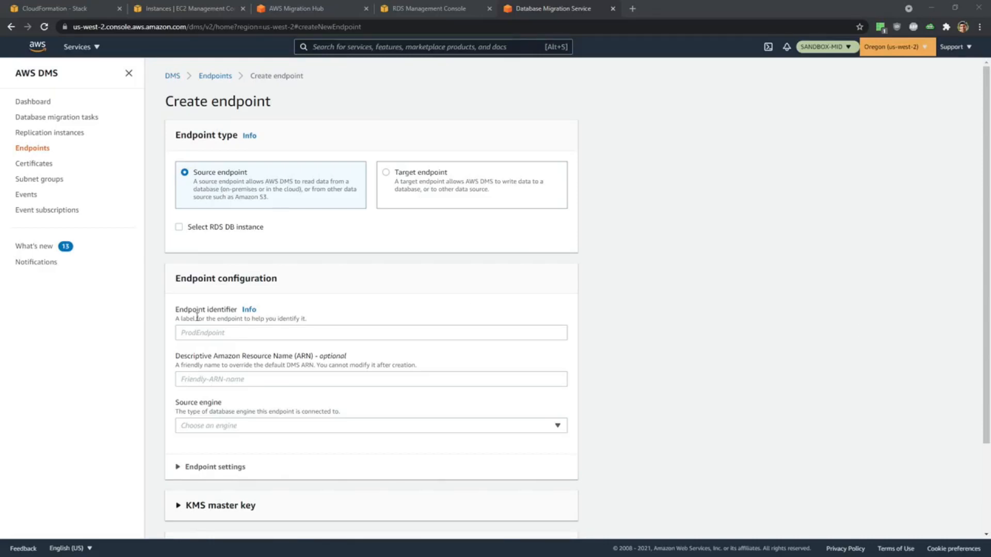
click(209, 333)
text(10.0.1.216)
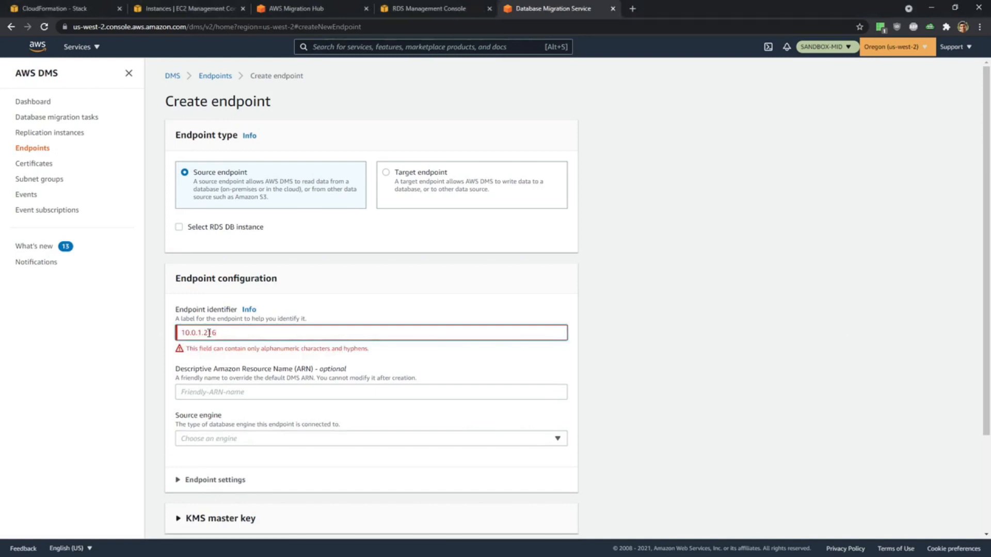
key(ctrl+a)
key(BackSpace)
Set the source endpoint's identifier to SourceWordpress.
key(alt+Tab)
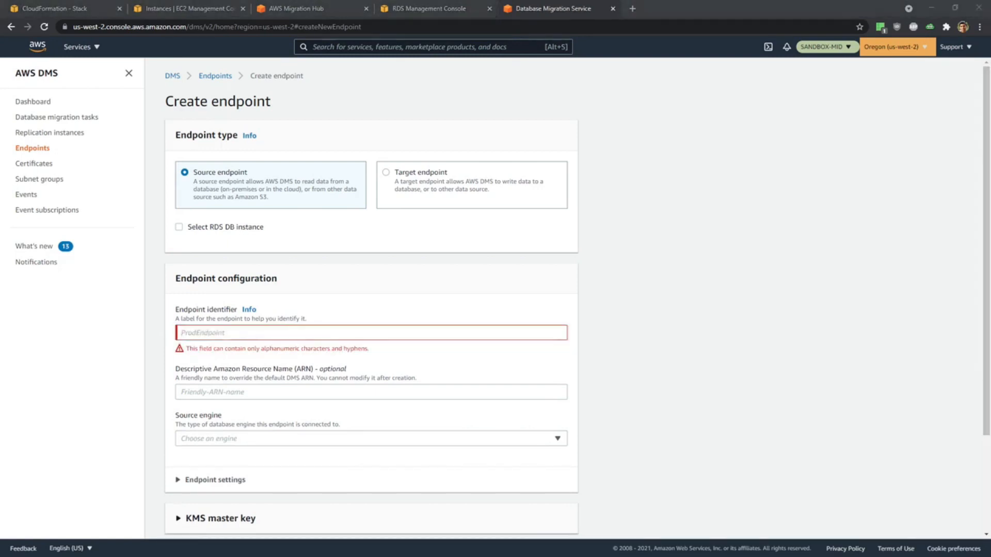
key(alt+Tab)
click(233, 328)
text(SourceWordpress)
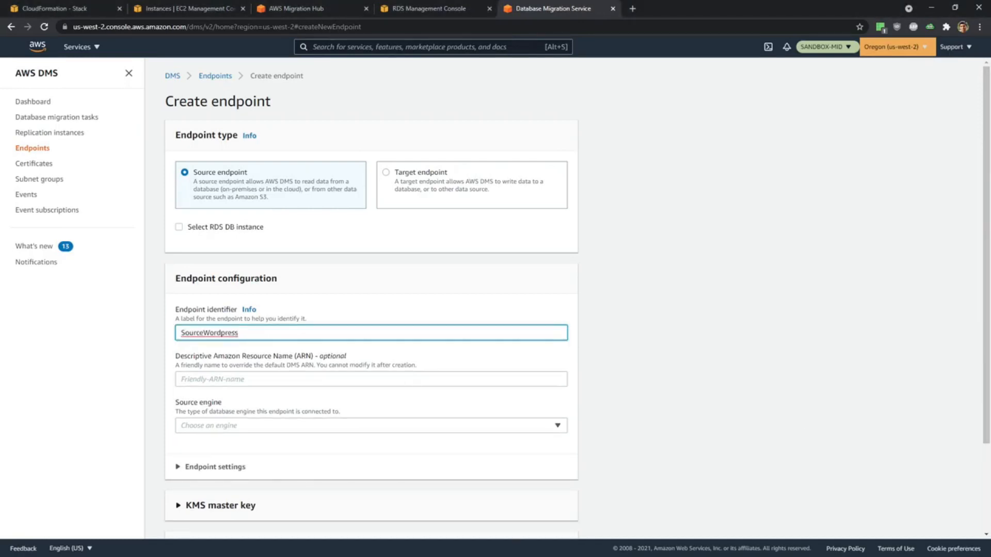
Set the source engine to MariaDB and choose to provide the database access information manually.
key(alt+Tab)
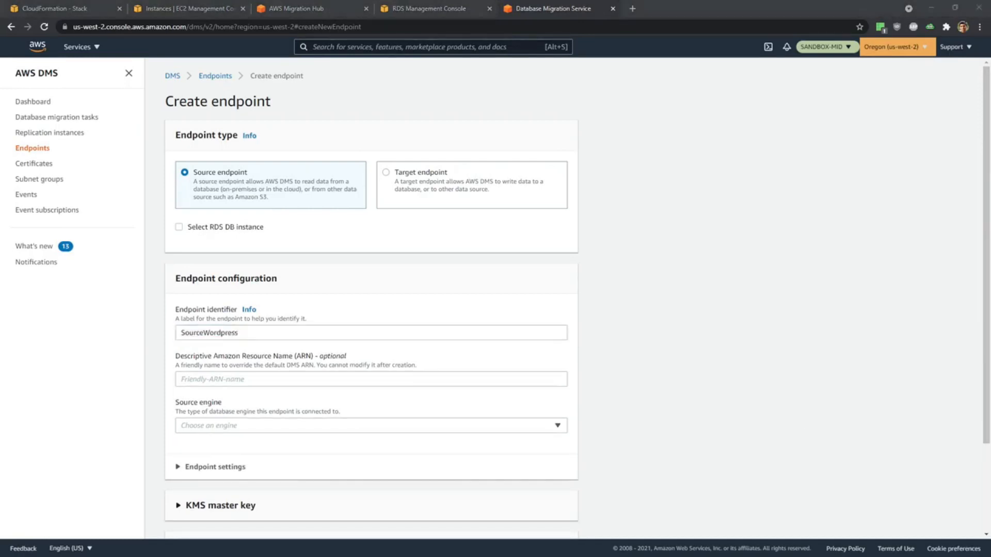
scroll(289, 427, down, 1)
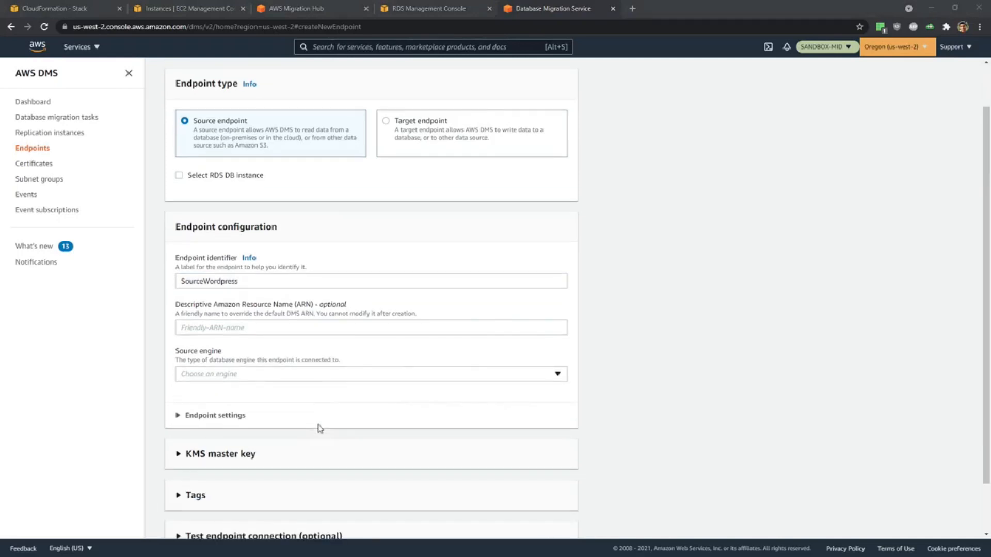
click(249, 375)
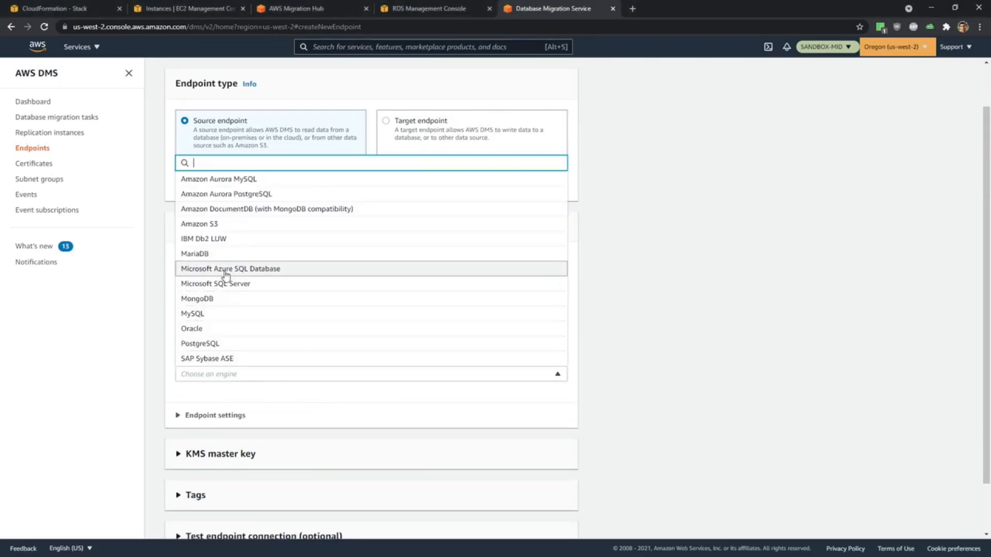
click(228, 255)
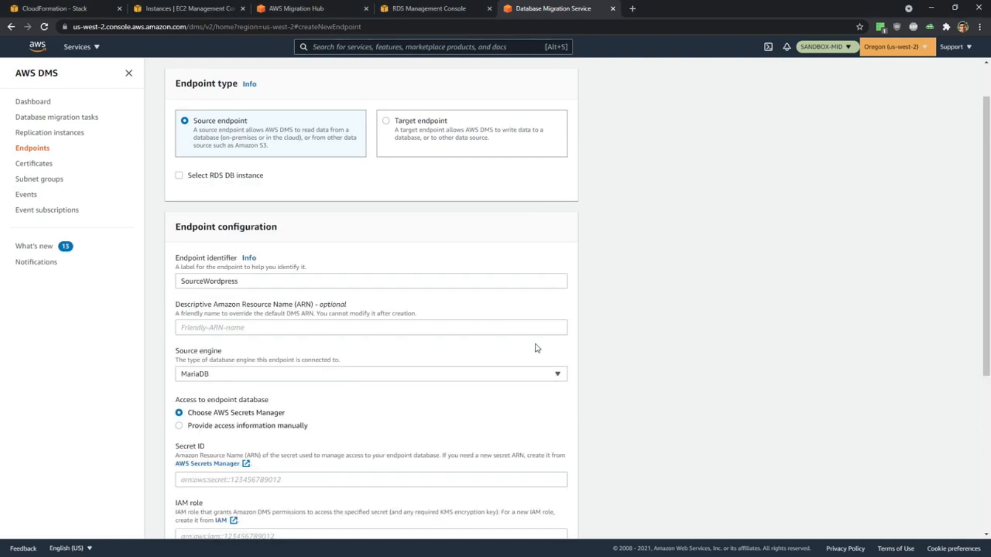
scroll(376, 354, down, 2)
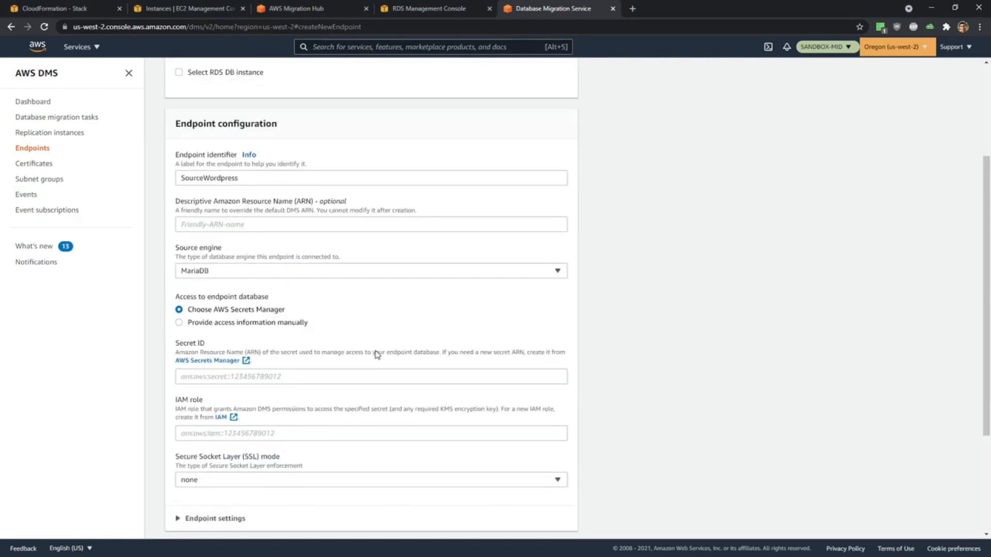
click(180, 323)
scroll(434, 337, down, 2)
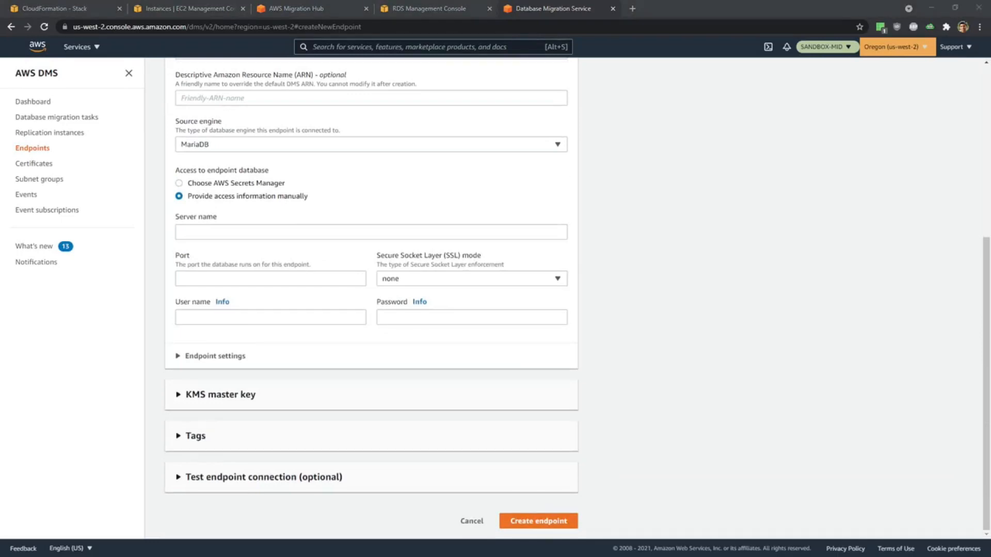
Copy the wordpress-db IP 10.0.1.121 from the Visual Studio Code notes and paste it as the server name in the browser's endpoint form.
key(alt+Tab)
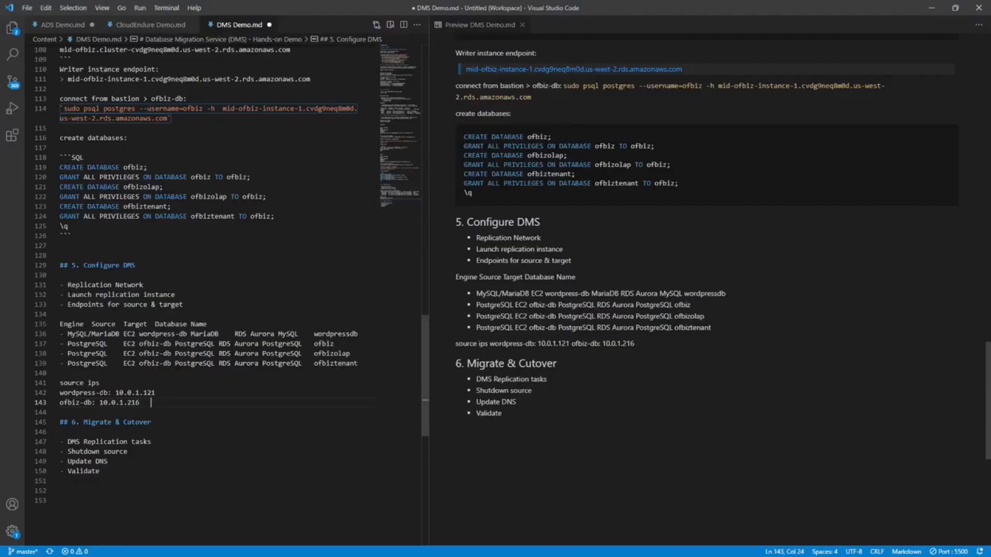
drag(155, 392, 115, 393)
key(ctrl+c)
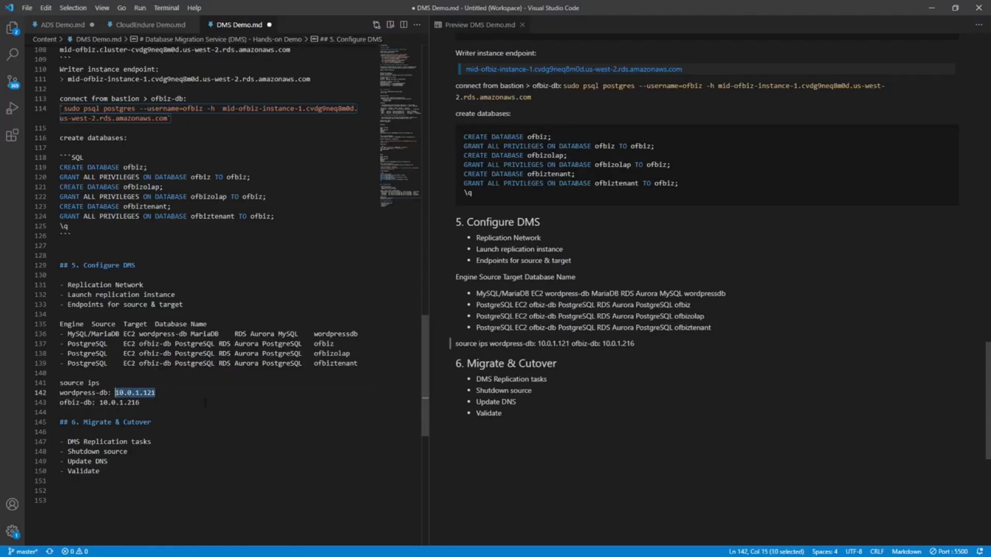
key(alt+Tab)
click(211, 231)
key(ctrl+v)
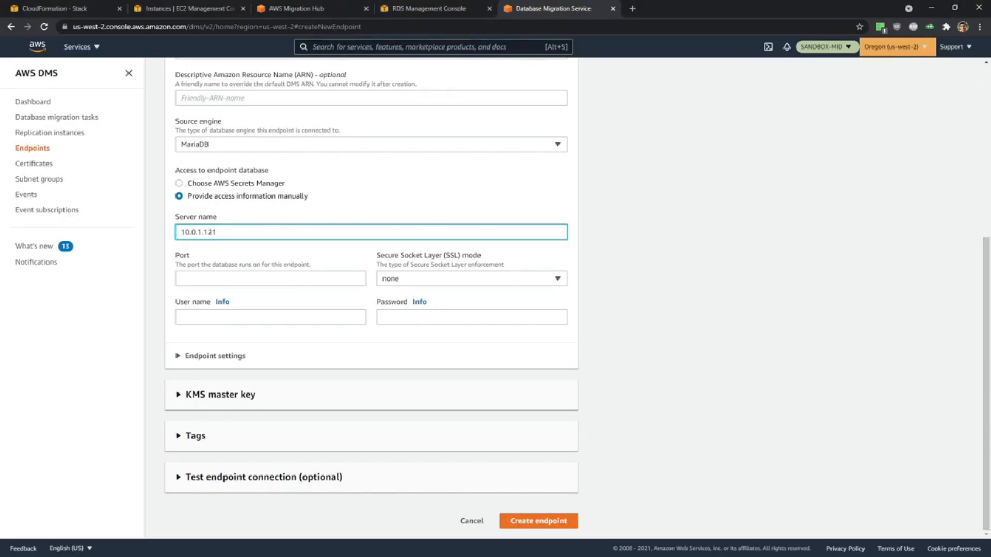
Set the source endpoint's port to 3306 and user name to wordpress, and enter the database password.
click(219, 281)
text(3306)
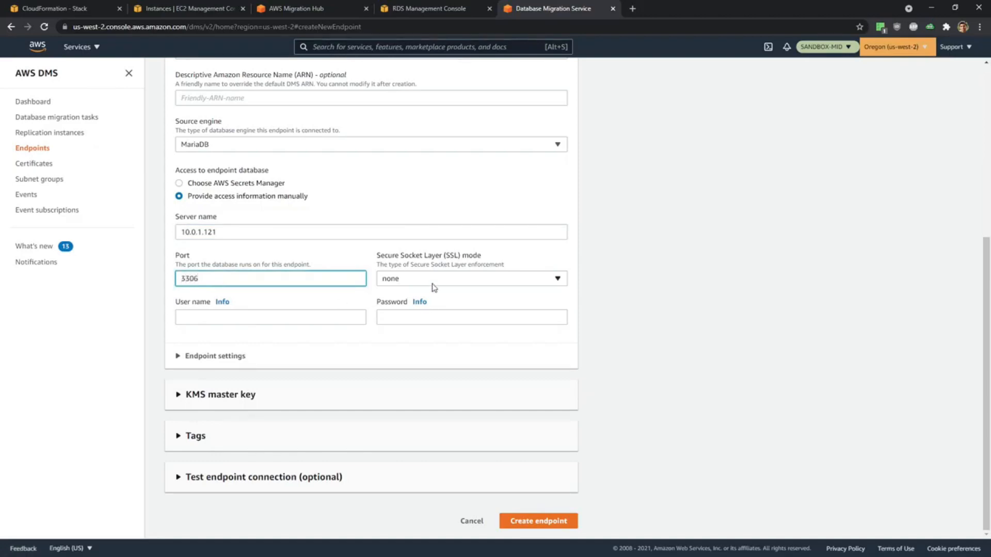
click(210, 316)
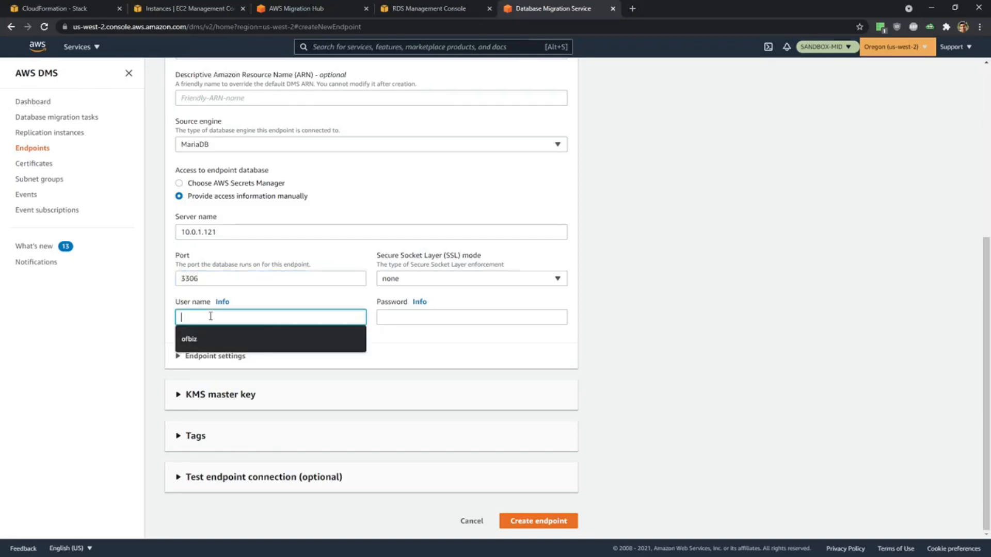
text(wordpress)
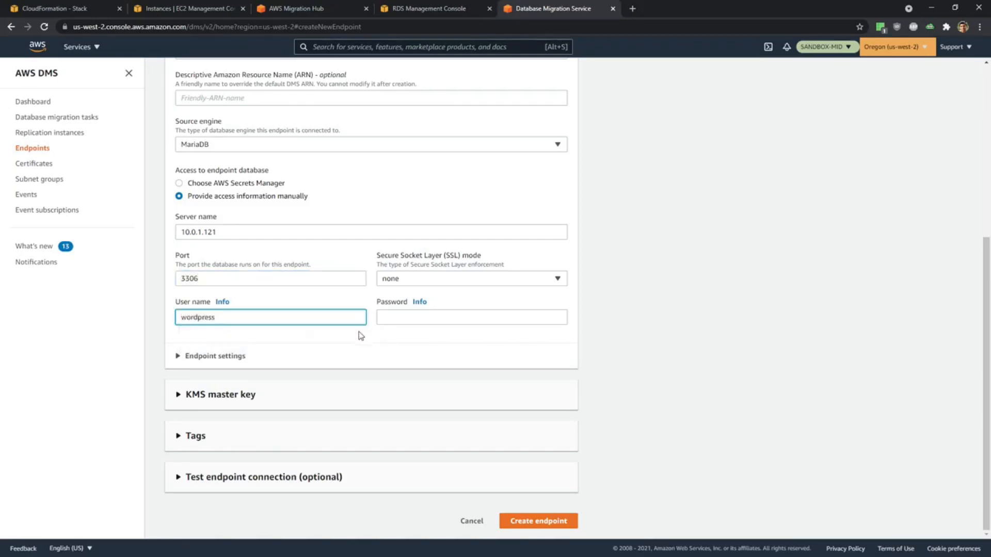
click(400, 315)
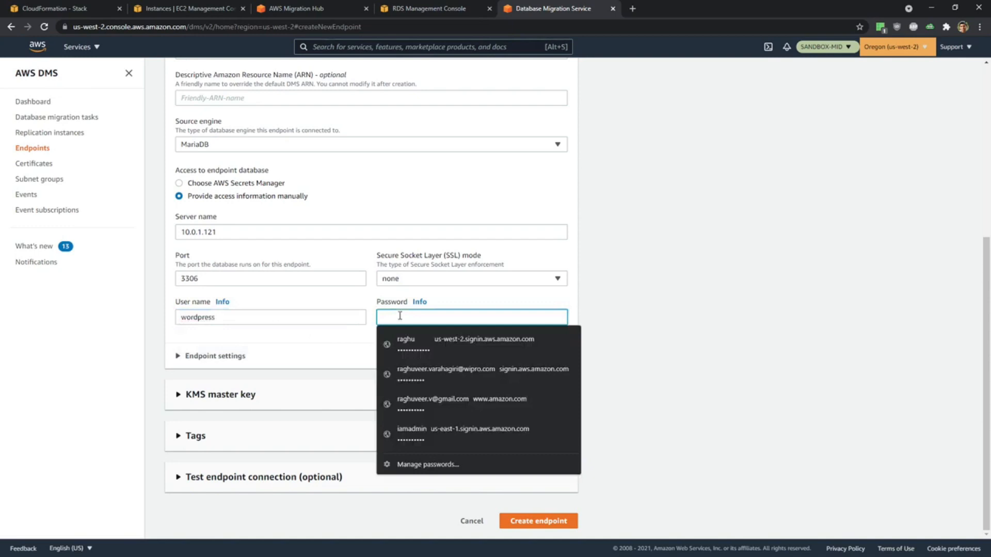
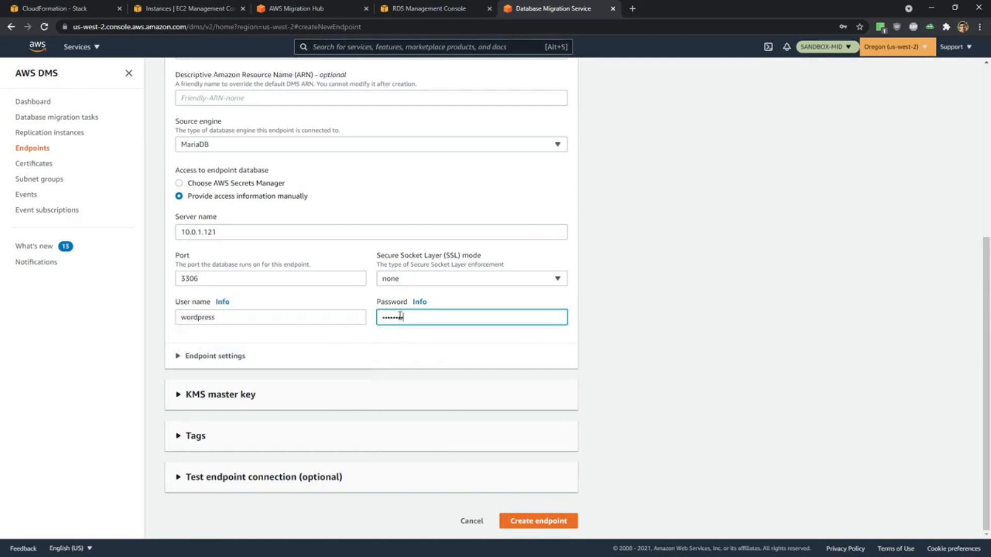
click(773, 363)
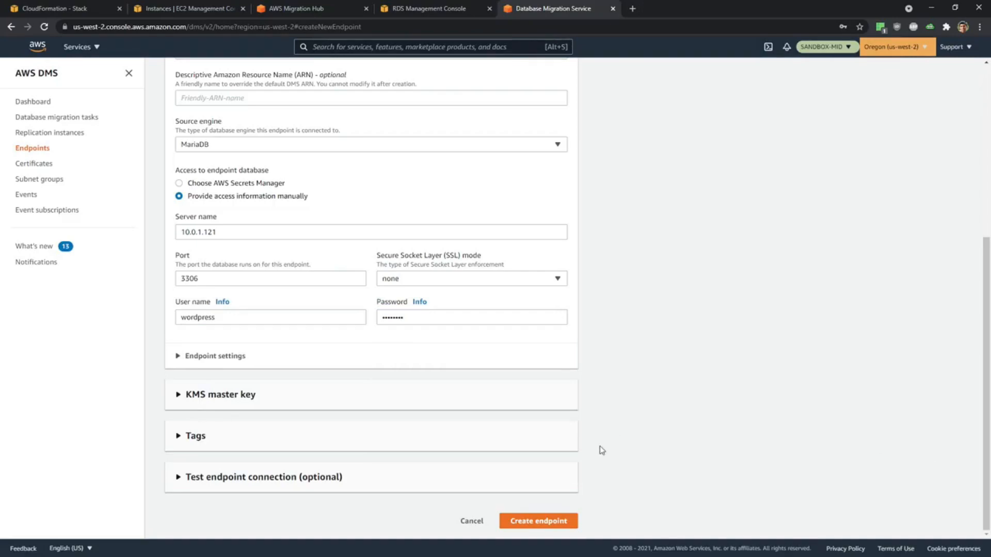
Create the Wordpress source endpoint and save its login in the browser.
scroll(489, 376, up, 4)
scroll(489, 376, down, 4)
click(539, 524)
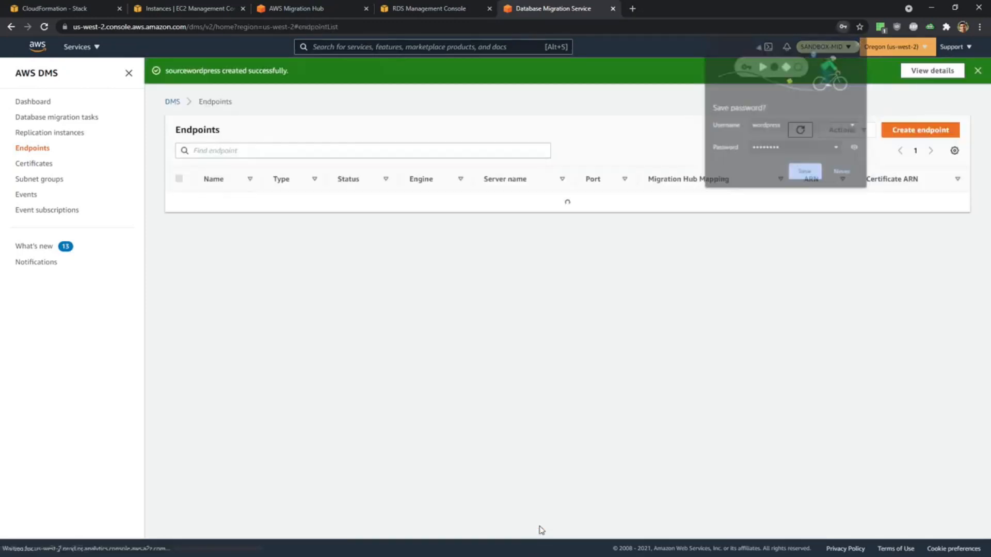
click(804, 175)
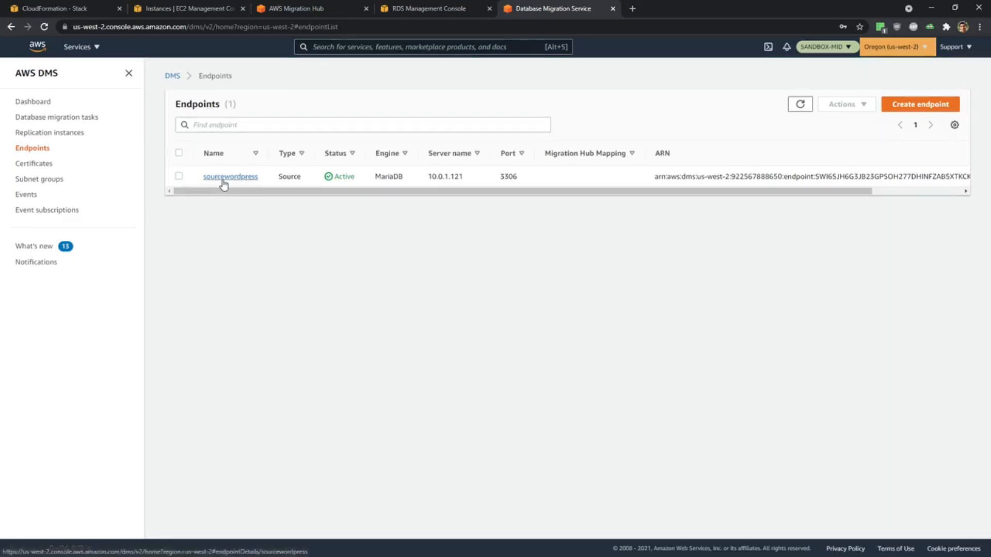
Open the sourcewordpress endpoint and run a connection test with replication instance mid-repinst-wp.
click(223, 178)
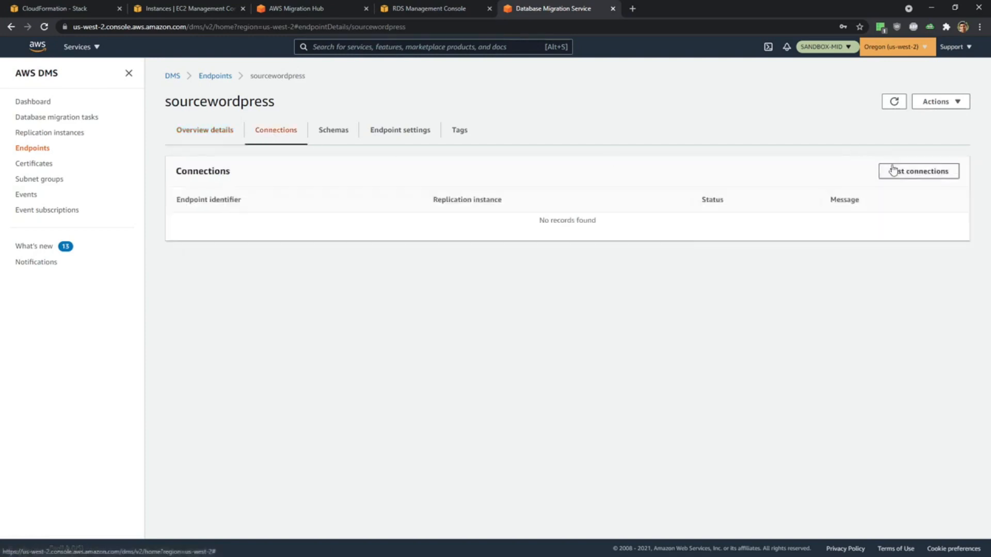
click(887, 171)
click(271, 150)
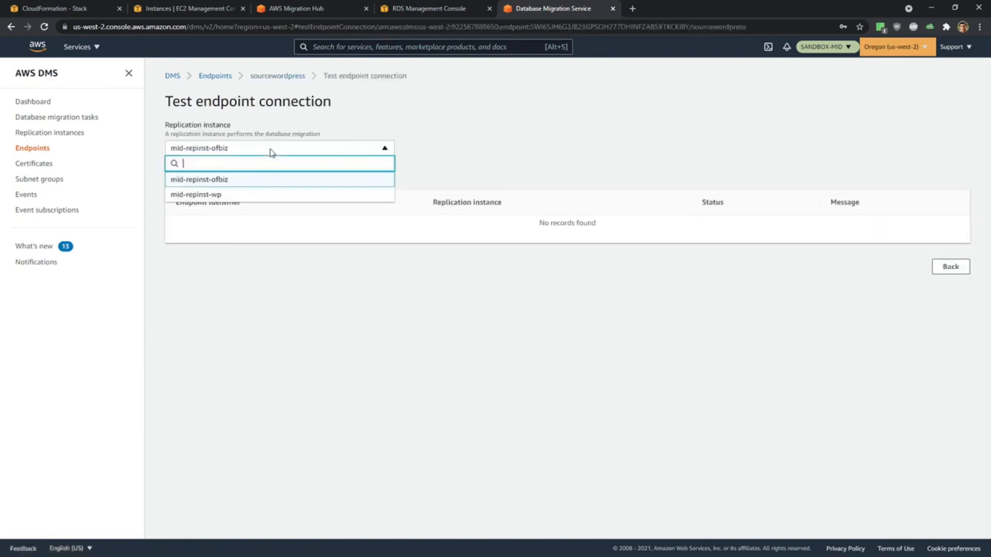
click(231, 195)
click(191, 172)
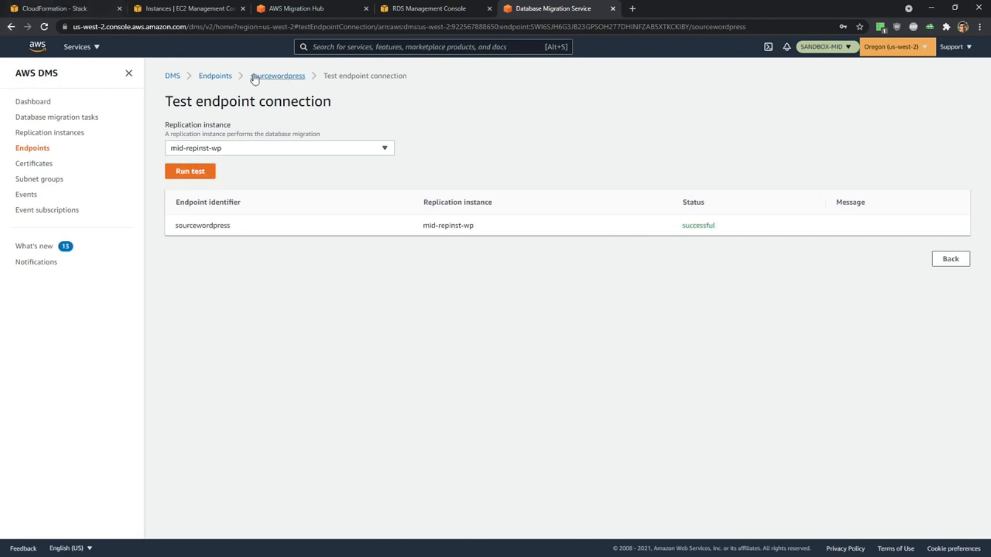
Start a new target endpoint from the Endpoints list, based on the RDS DB instance mid-wordpress-instance-1.
click(210, 77)
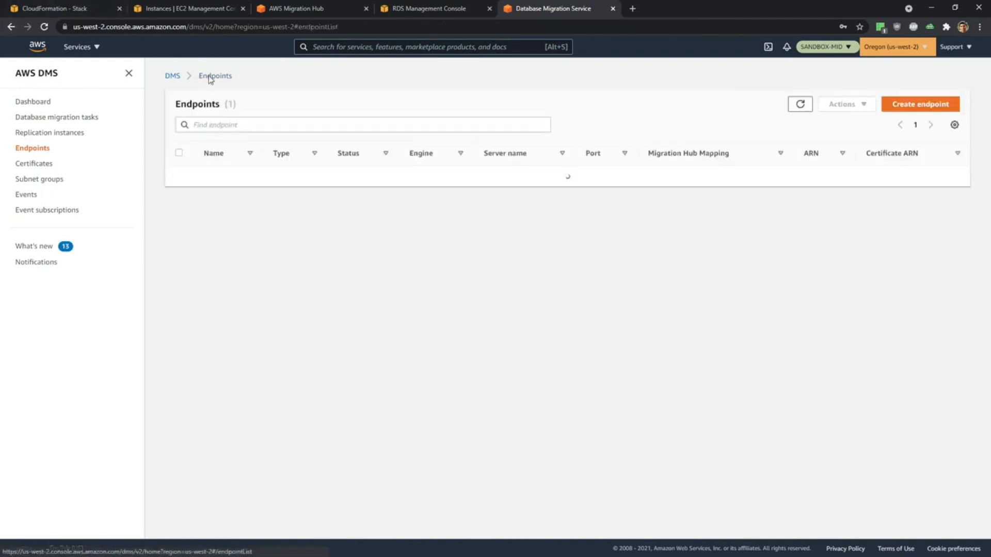
click(907, 105)
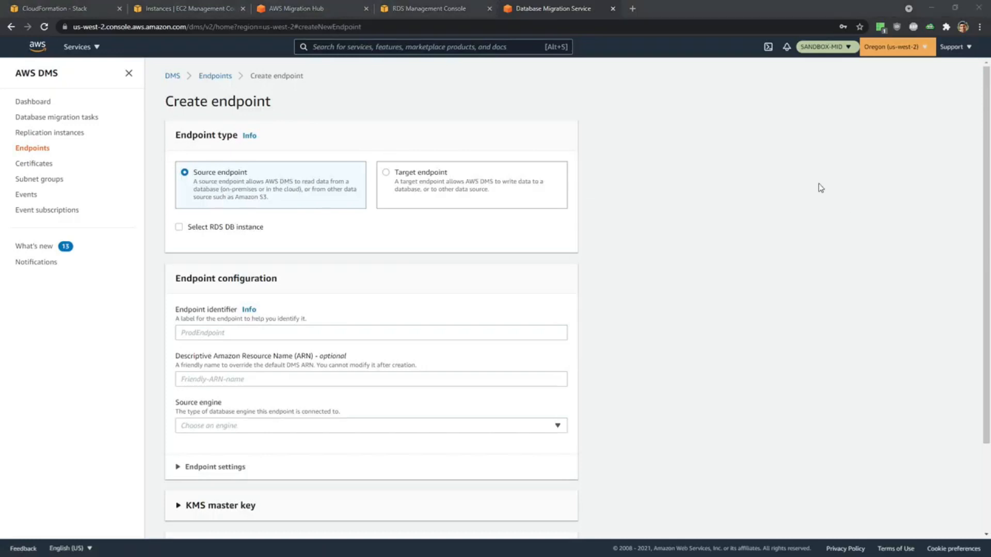
click(386, 177)
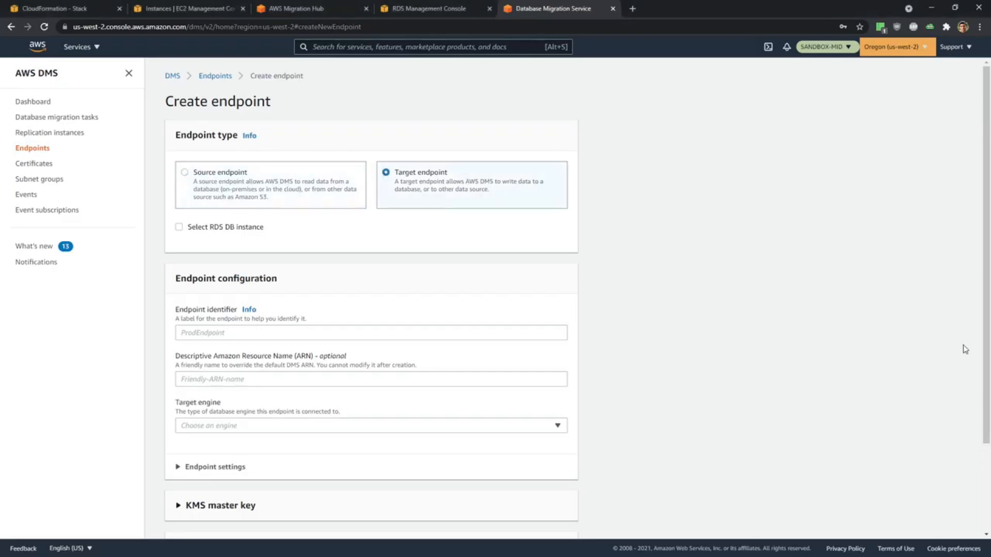
scroll(237, 227, down, 1)
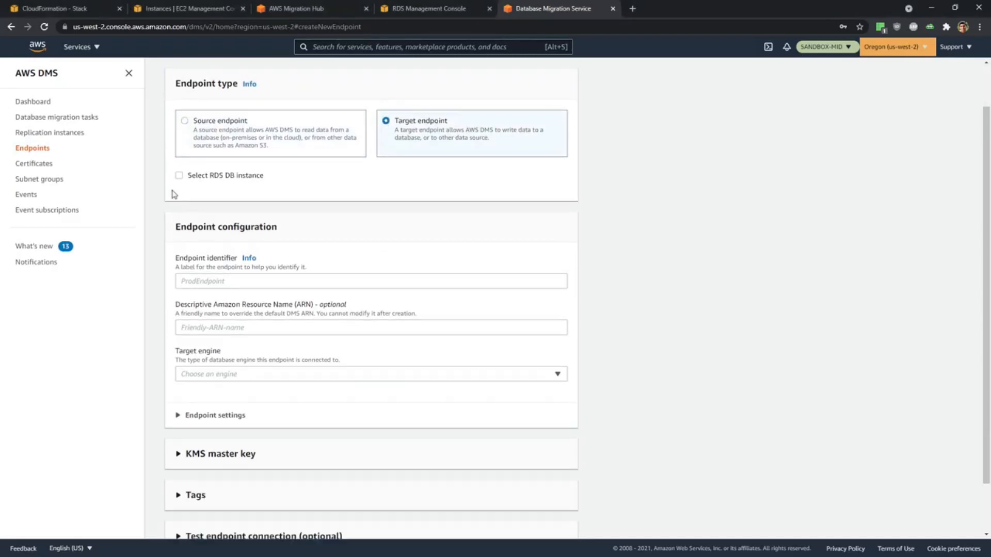
click(180, 176)
click(314, 220)
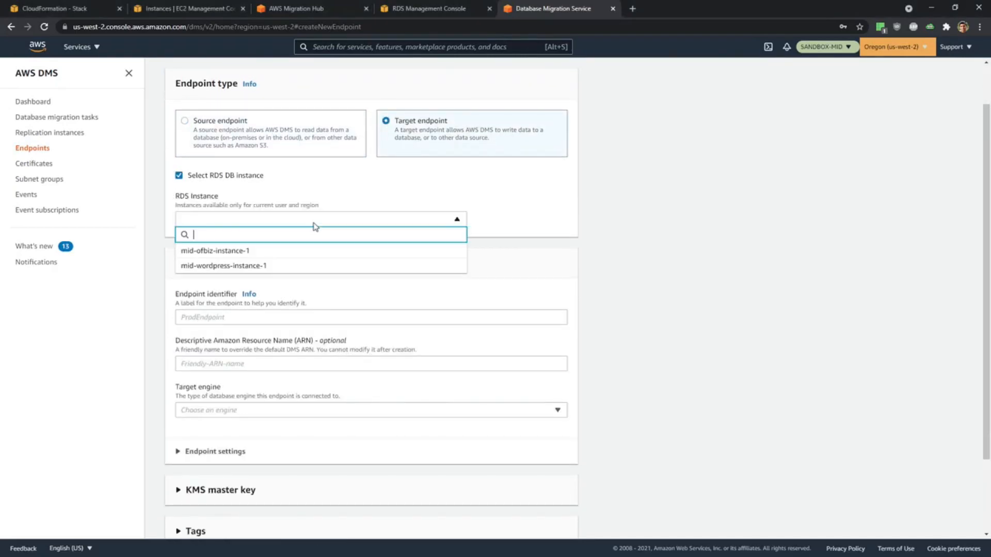
click(310, 270)
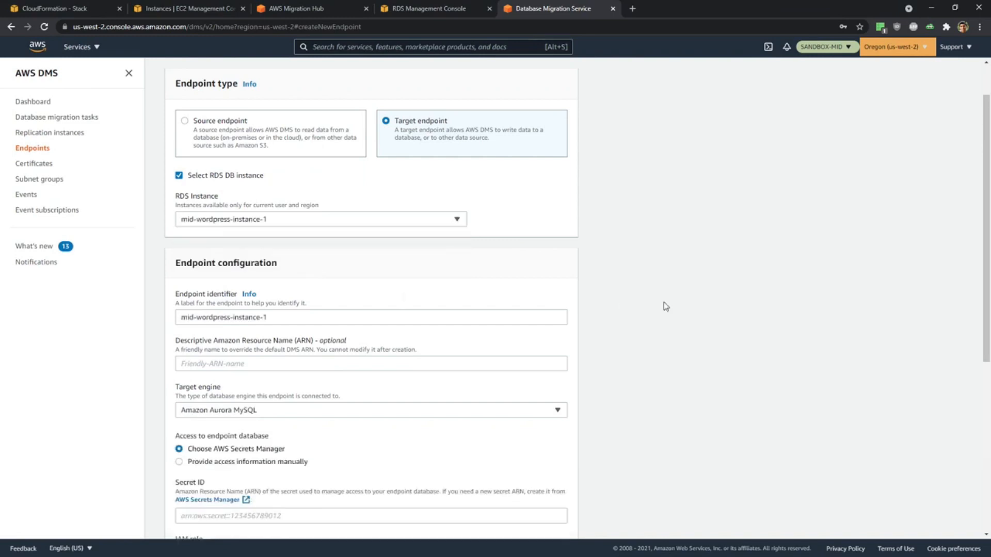
Replace the target endpoint's identifier with TargetWordpress.
scroll(665, 307, down, 1)
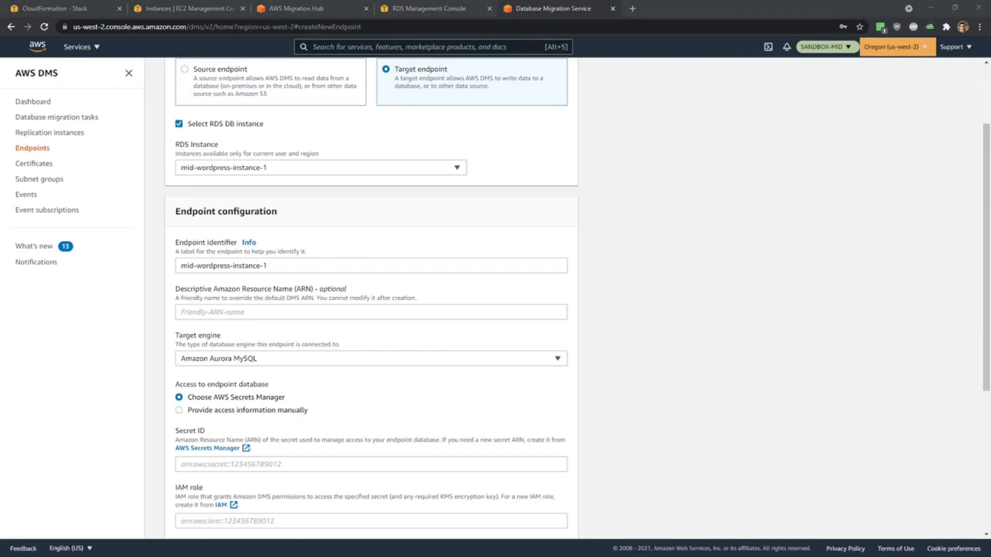
drag(281, 268, 114, 260)
text(TargetWordpress)
Choose to provide the target's access information manually and enter the database password.
scroll(449, 301, down, 1)
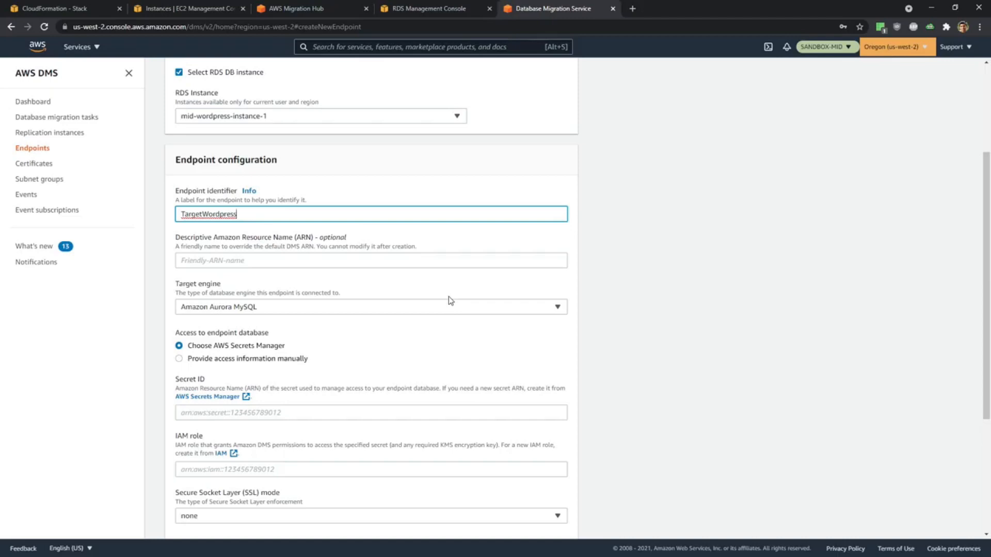
scroll(451, 301, down, 1)
click(244, 308)
scroll(378, 314, down, 2)
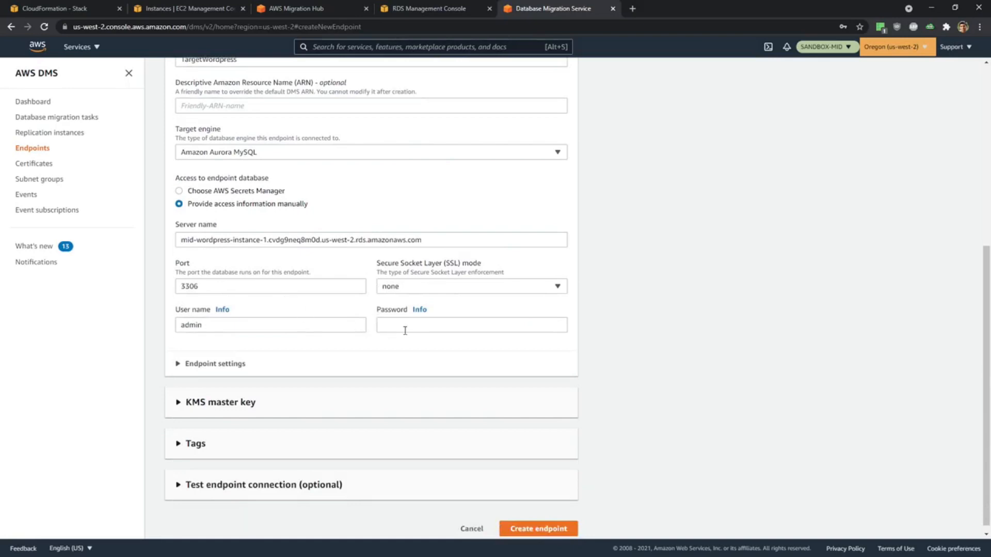
click(432, 327)
text(••••••••)
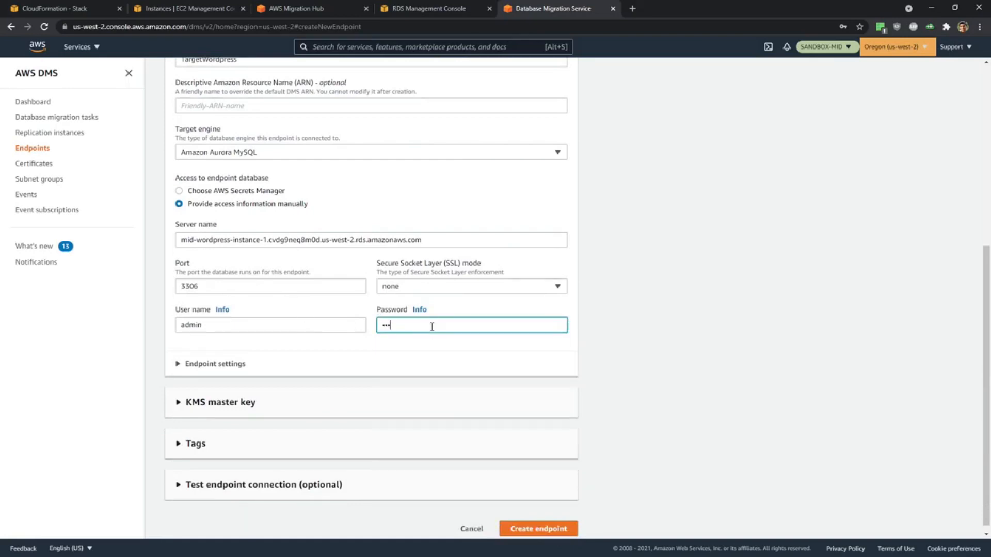
Test the Wordpress target endpoint's connection using the Target VPC and replication instance mid-repinst-wp, and open the saved targetwordpress endpoint.
scroll(592, 431, down, 1)
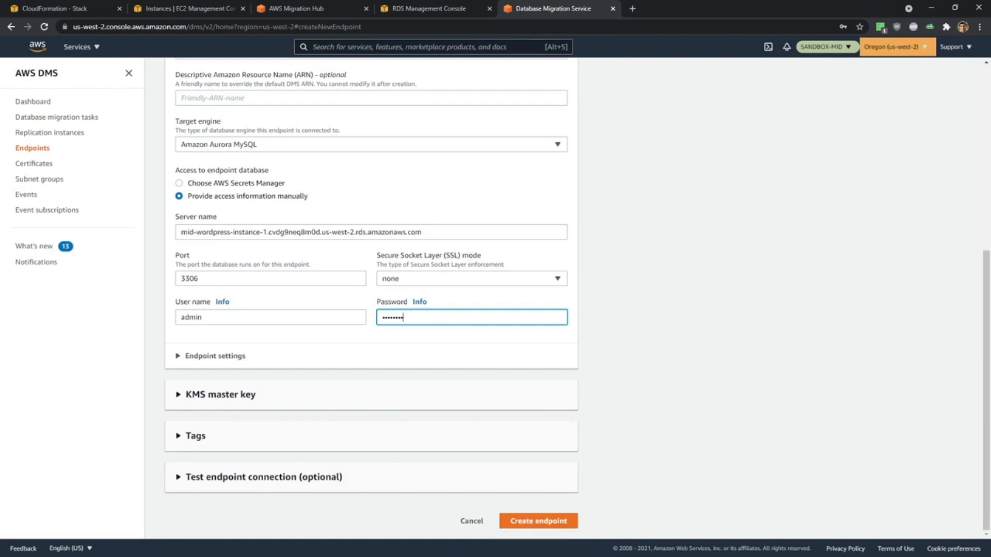
click(309, 479)
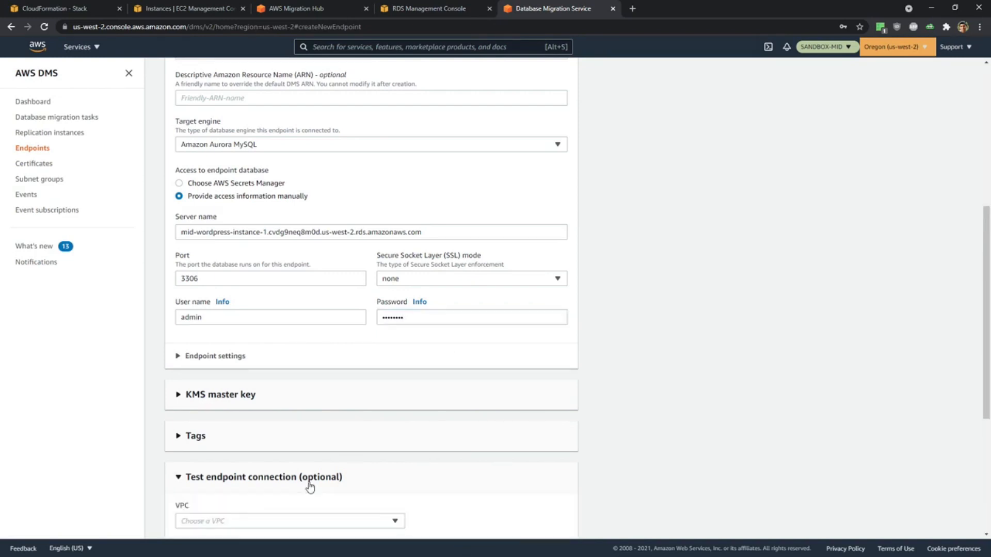
scroll(612, 431, down, 5)
click(232, 267)
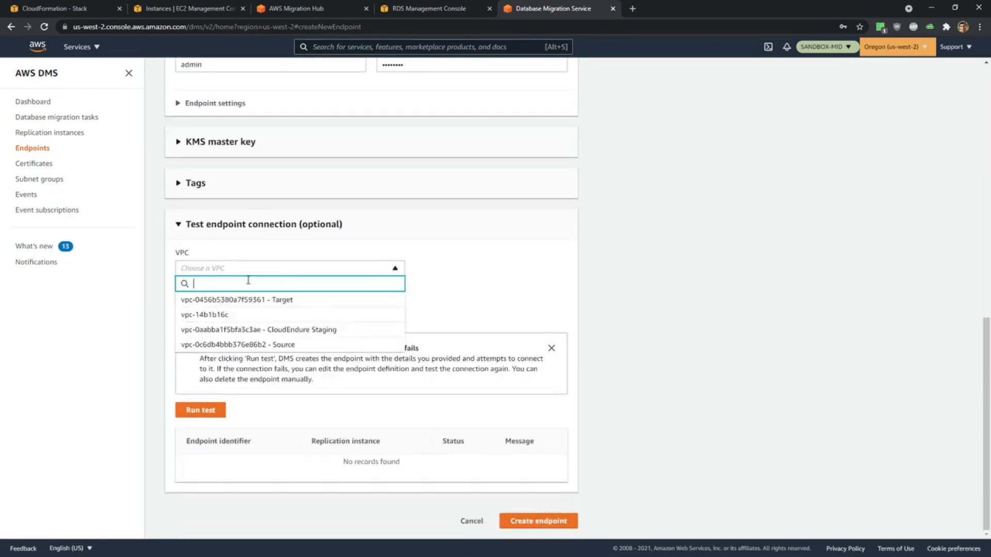
click(263, 305)
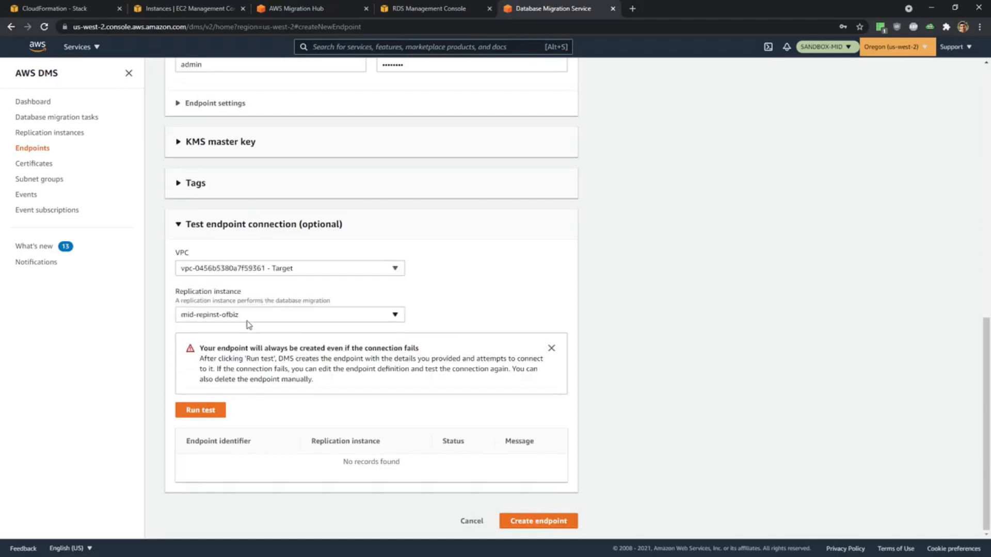
click(247, 320)
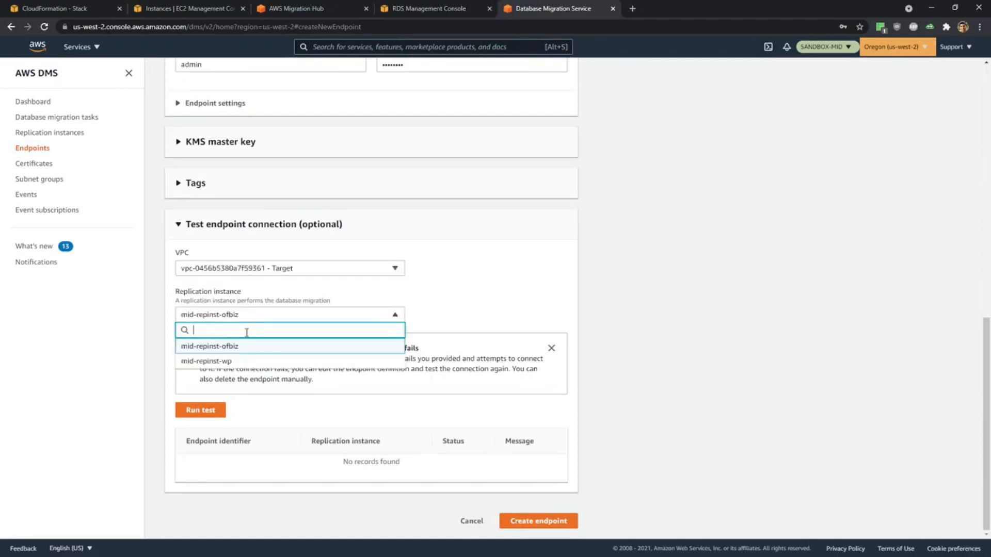
click(246, 364)
click(212, 415)
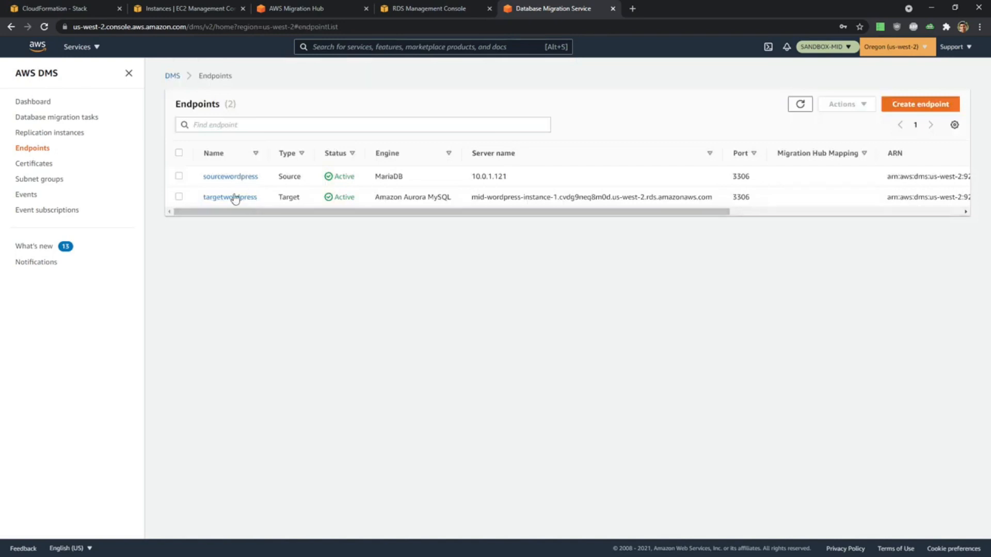
click(231, 197)
click(276, 130)
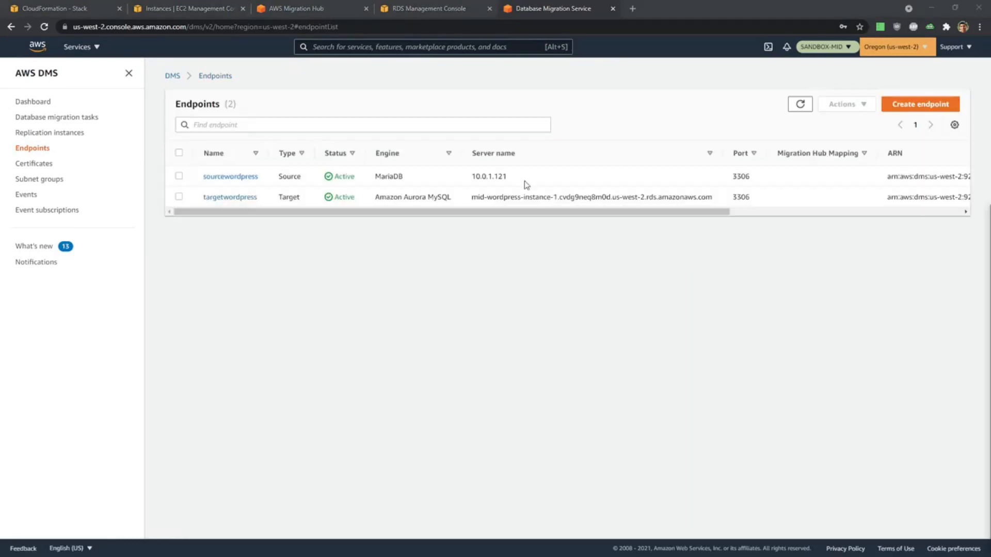
Start a new source endpoint with the identifier SourceOFBiz and PostgreSQL as its source engine.
click(909, 103)
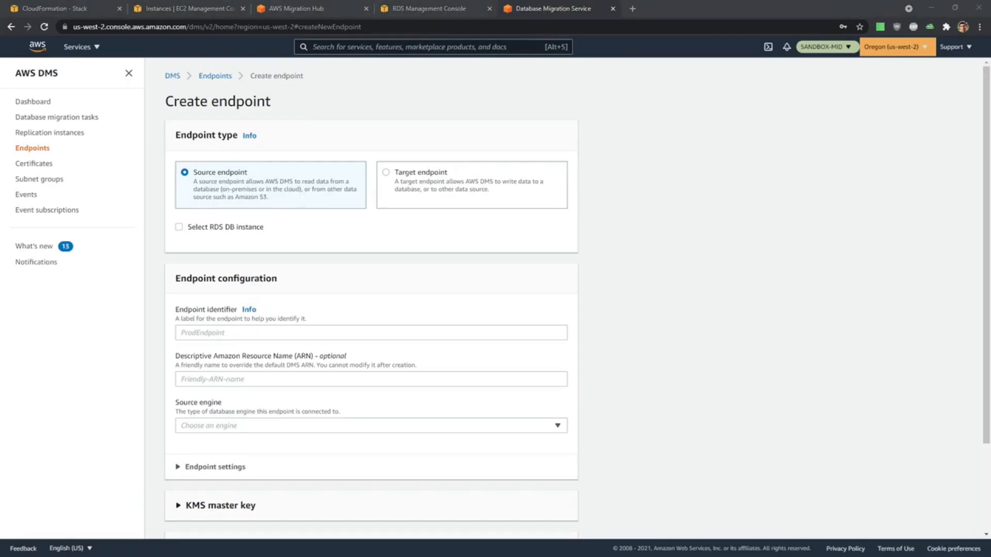
click(229, 334)
text(SourceOFBiz)
scroll(304, 314, down, 2)
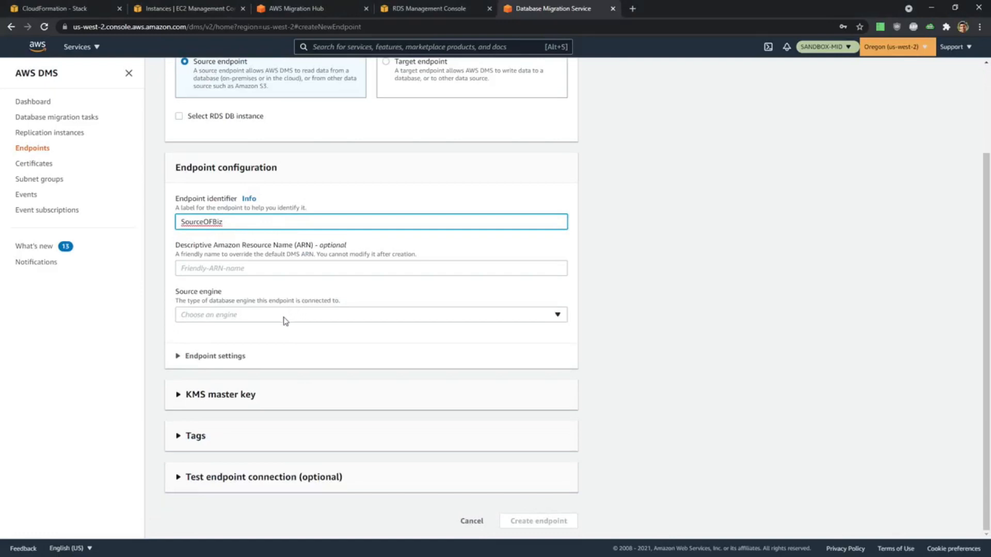
click(285, 321)
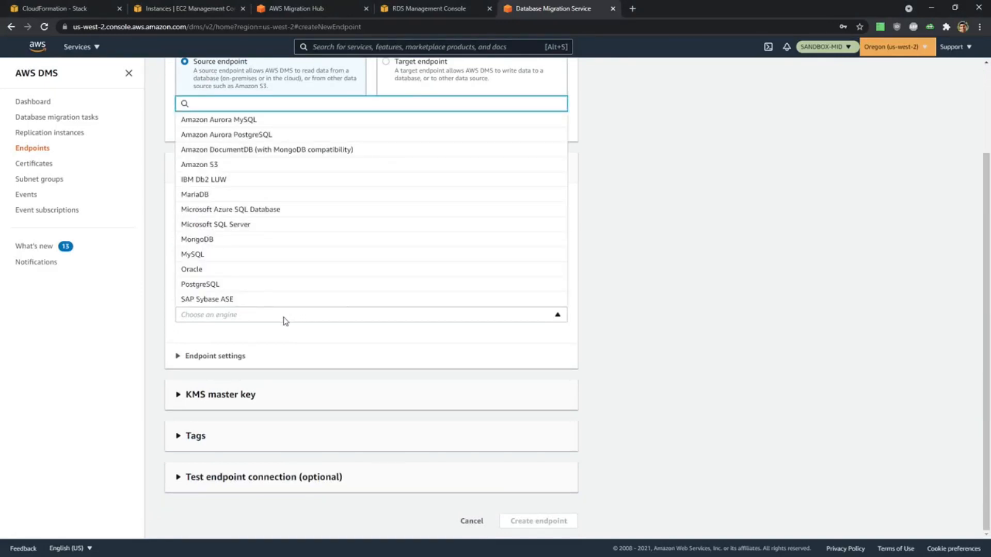
click(279, 284)
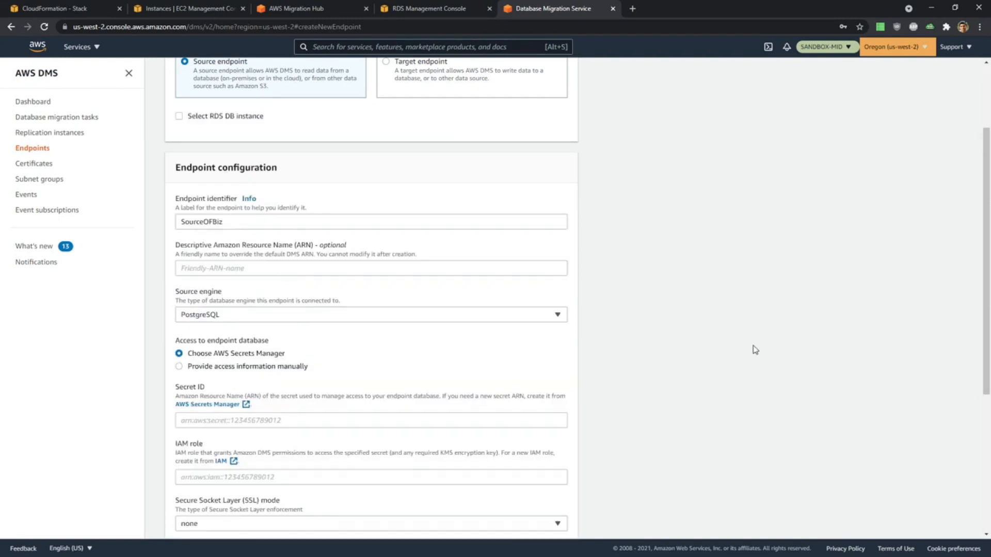
Choose to provide the source's access information manually and select the ofbiz-db IP in DMS Demo.md in Visual Studio Code.
scroll(755, 350, down, 4)
click(251, 161)
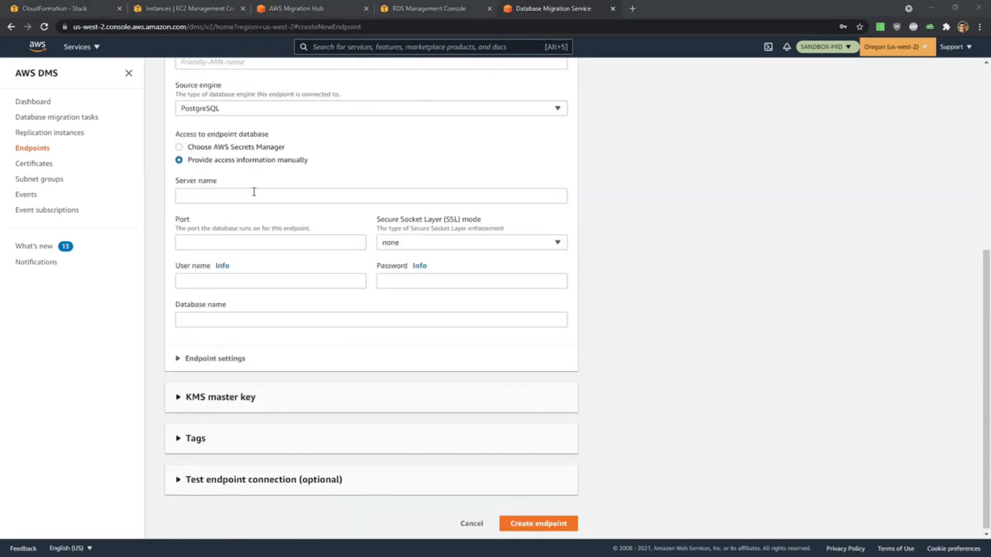
key(alt+Tab)
mouse_move(152, 403)
mouse_down()
mouse_move(102, 402)
mouse_move(139, 403)
mouse_up()
key(ctrl+c)
click(101, 402)
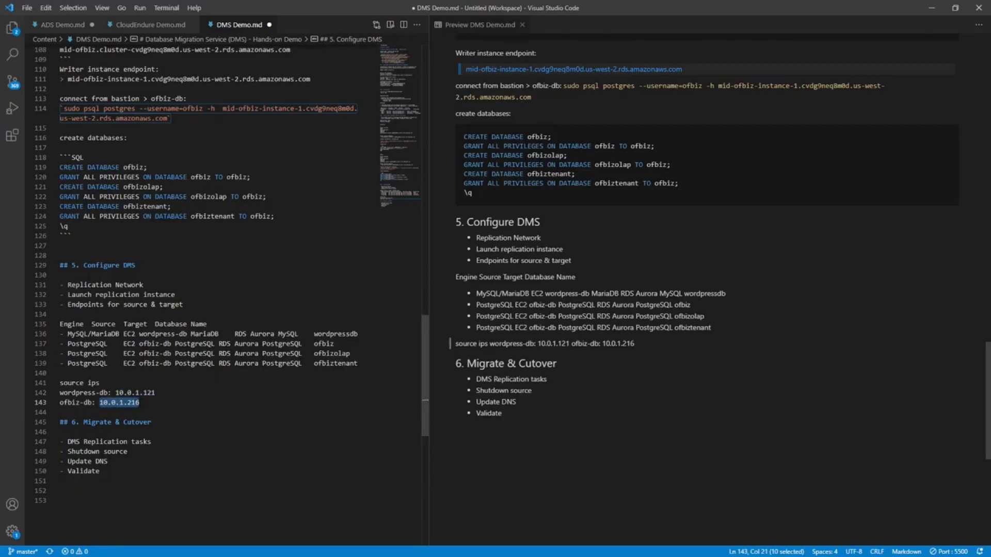
Return to the AWS DMS console in the browser and set the server name to 10.0.1.216 and the port to 5432.
key(alt+Tab)
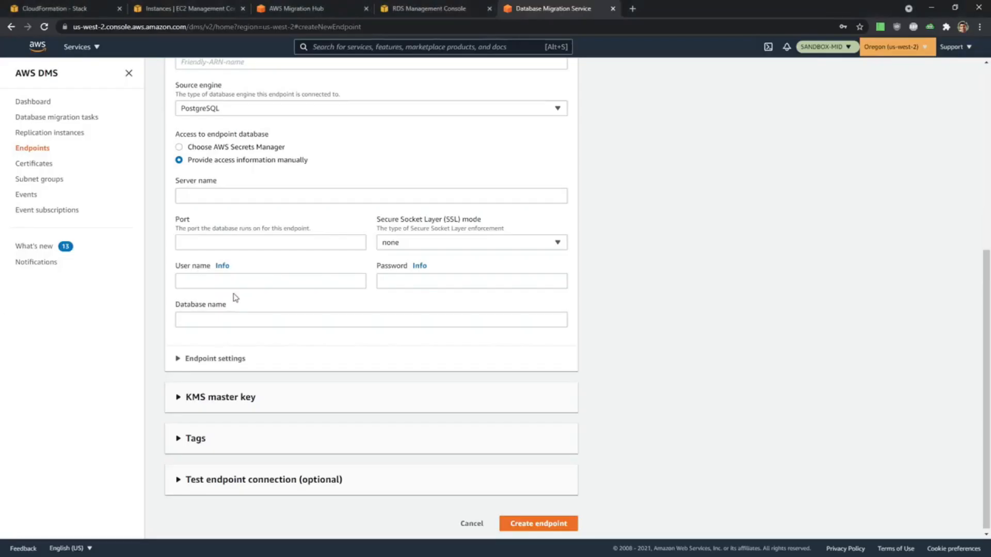
click(210, 195)
click(210, 195)
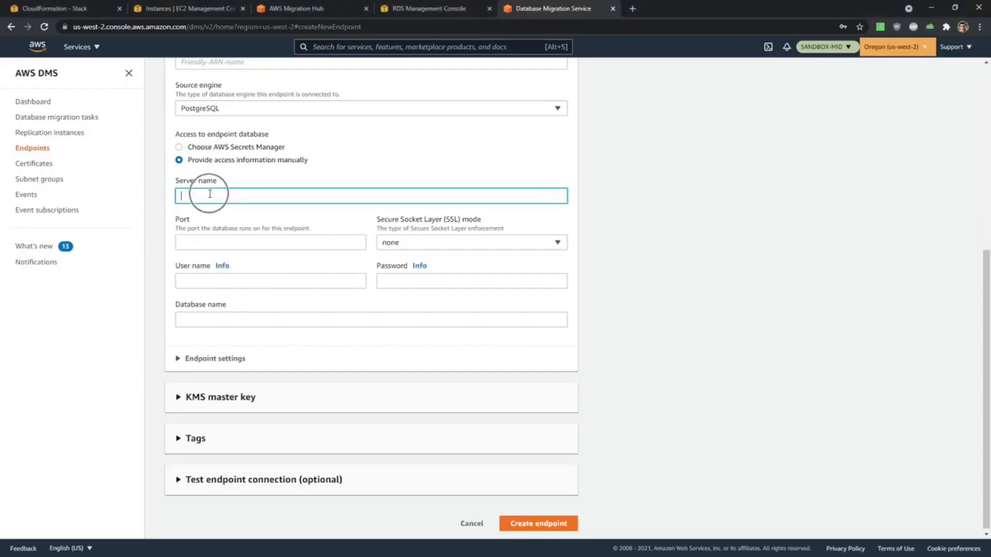
key(ctrl+v)
click(281, 238)
text(5432)
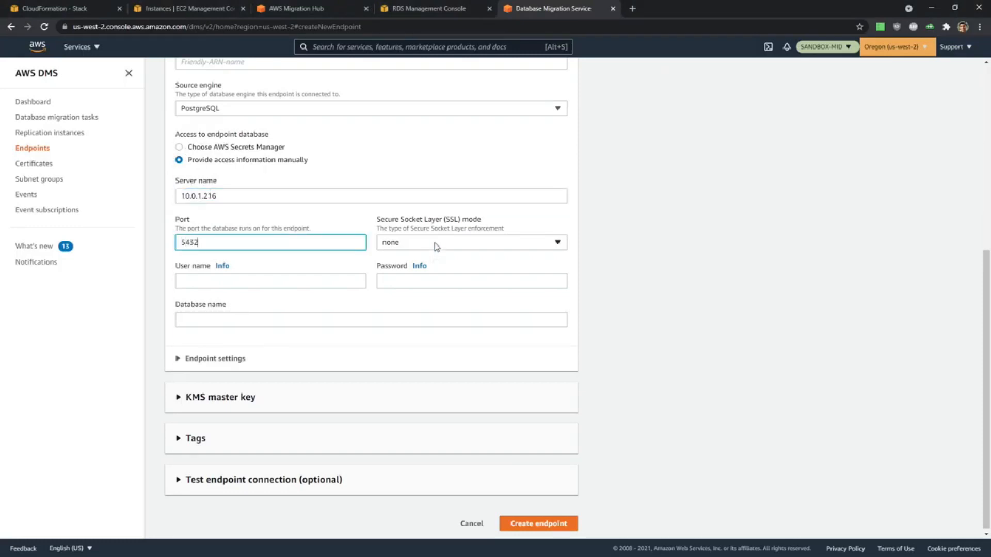
Set the source endpoint's user name and database name to ofbiz and enter the database password.
click(309, 282)
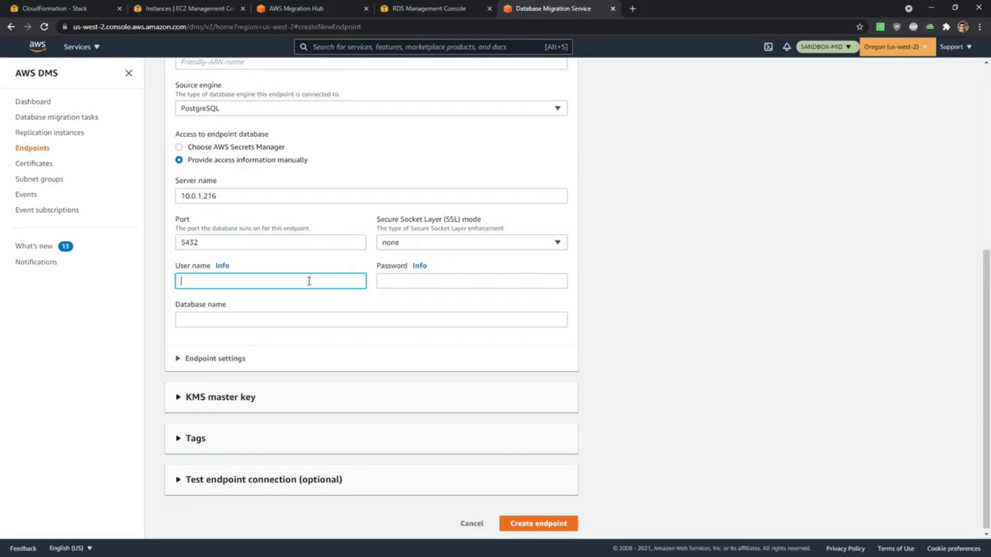
text(pfbiz)
click(256, 311)
double_click(225, 285)
text(ofbiz)
click(188, 321)
text(ofbiz)
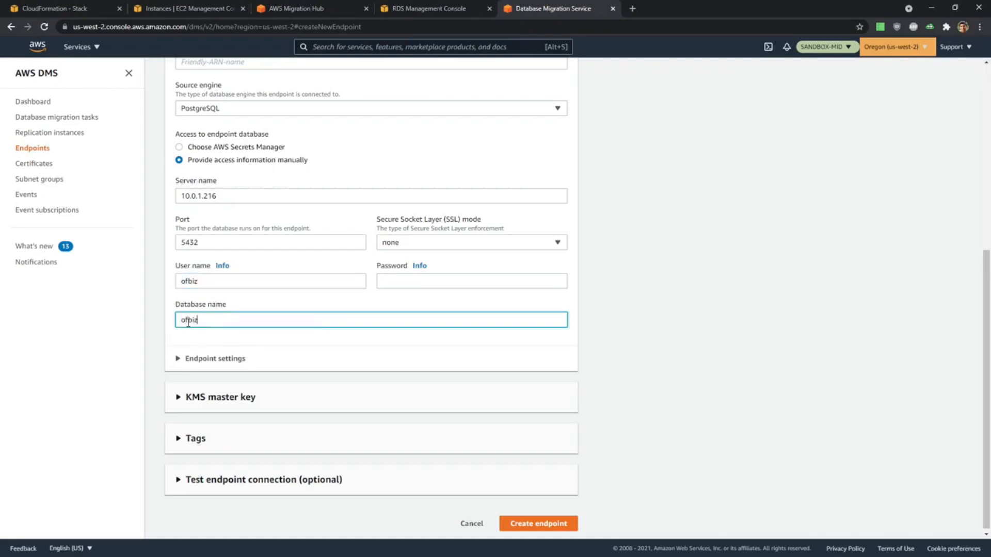
click(409, 285)
text(••••••••)
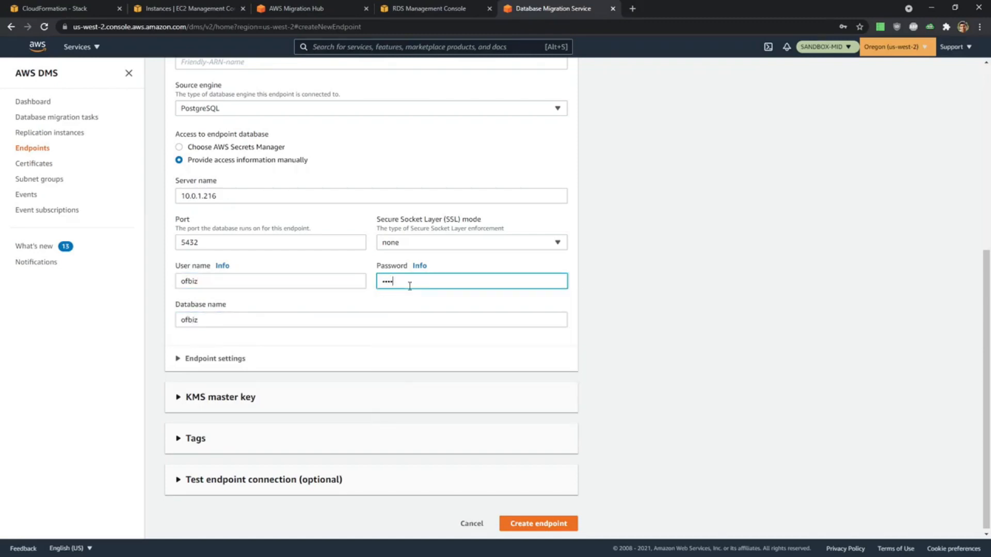
Test the SourceOFBiz connection using the Target VPC and mid-repinst-ofbiz, and create the endpoint without saving its password in the browser.
click(287, 478)
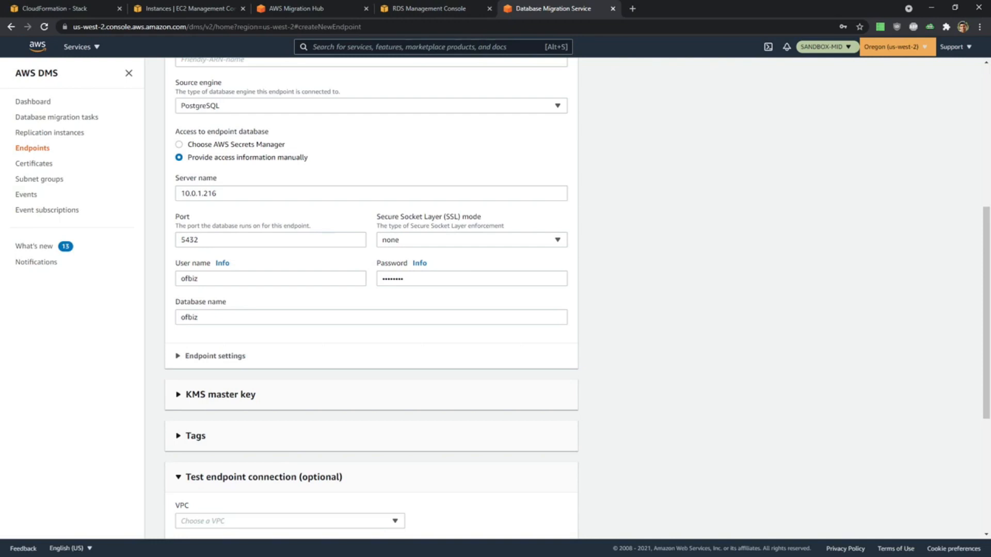
scroll(665, 413, down, 5)
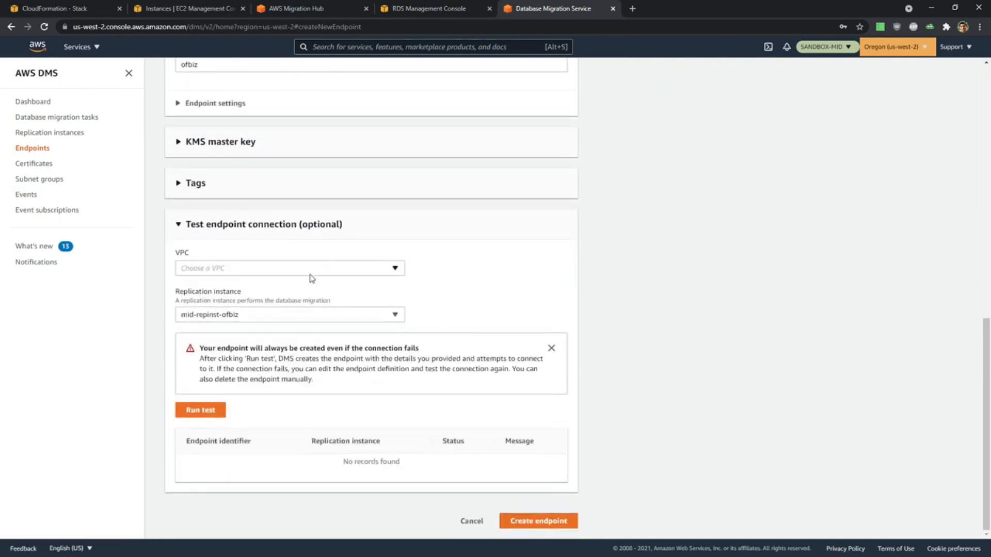
click(310, 274)
click(310, 299)
click(297, 317)
click(297, 318)
click(213, 416)
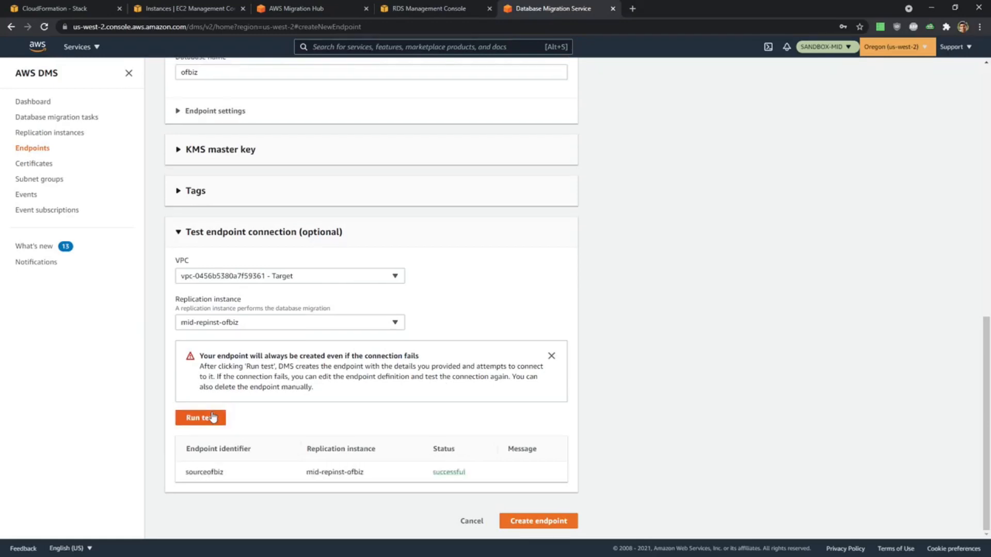
click(538, 522)
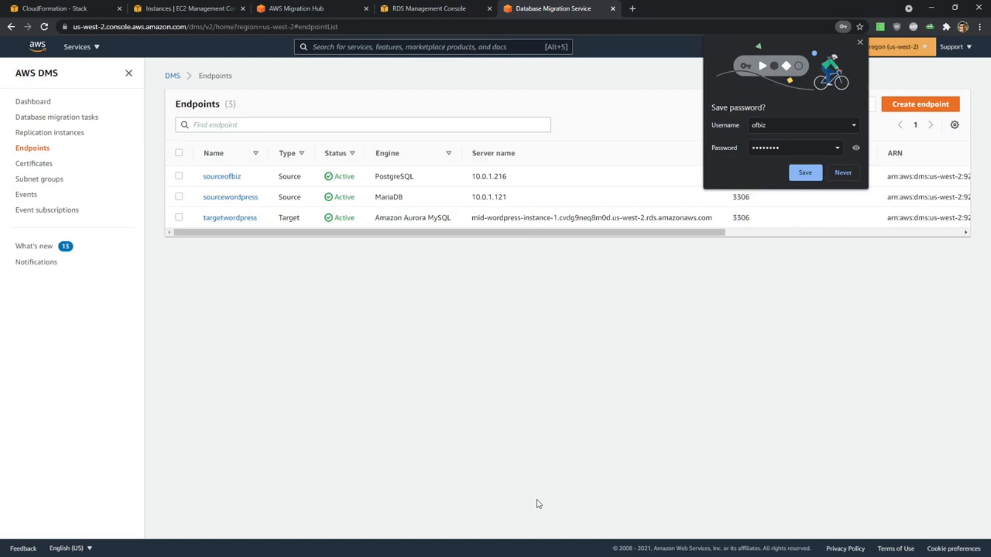
click(860, 41)
Start a new target endpoint based on the RDS DB instance mid-ofbiz-instance-1.
click(924, 105)
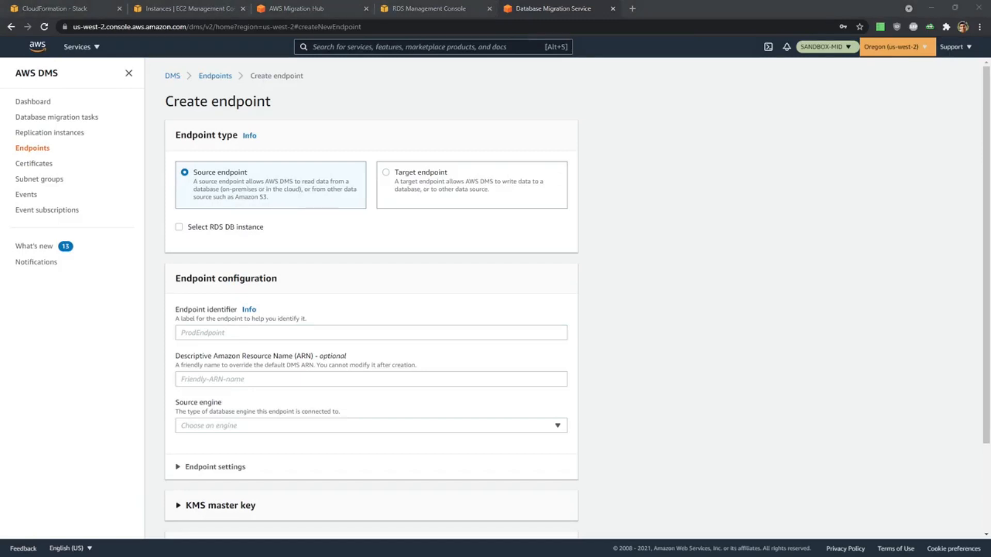
click(407, 178)
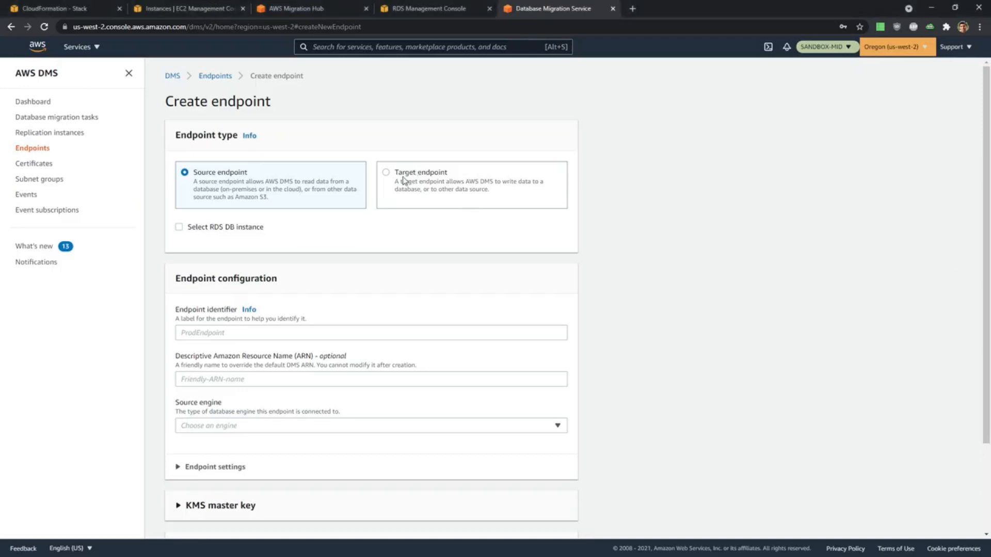
click(221, 230)
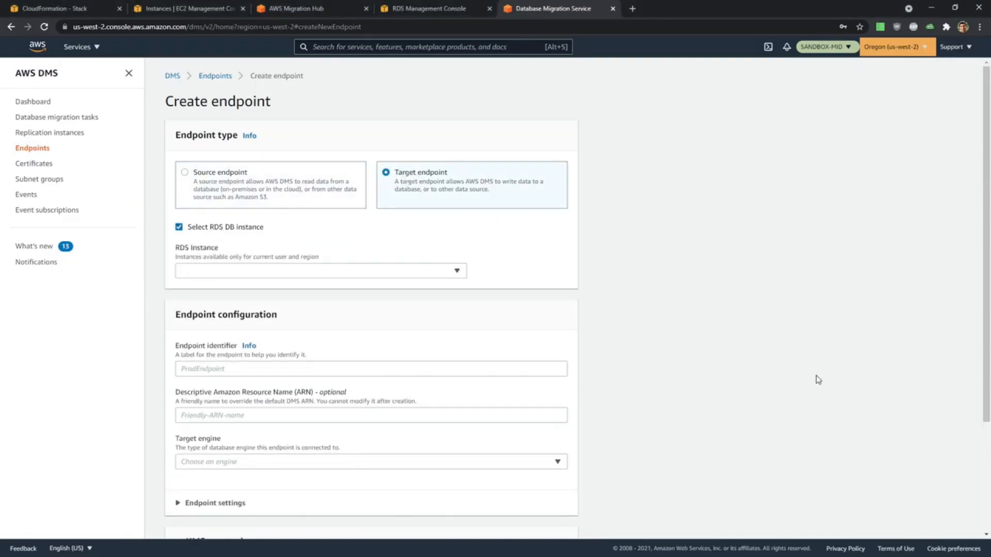
click(275, 272)
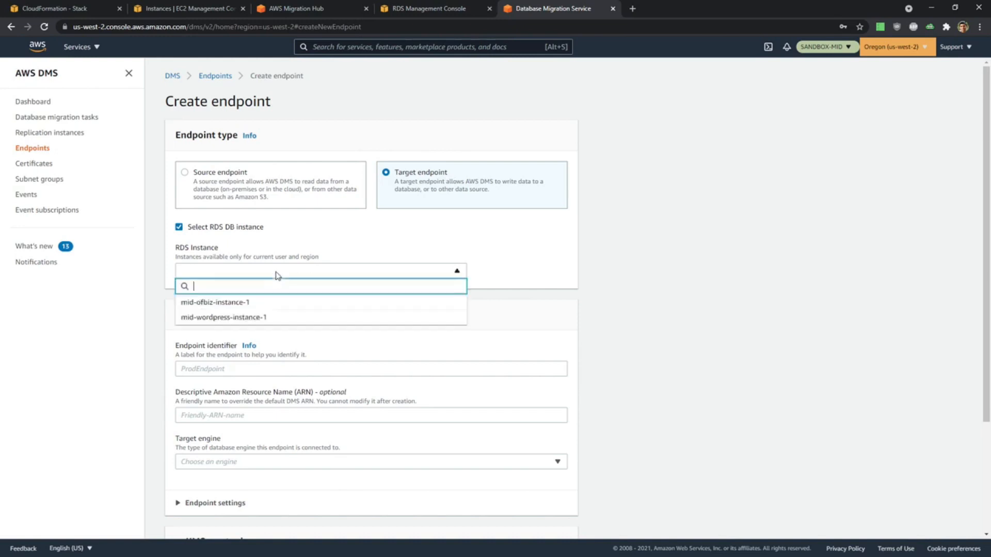
click(273, 306)
Replace the new target endpoint's identifier with TargetOFBiz.
scroll(273, 309, down, 4)
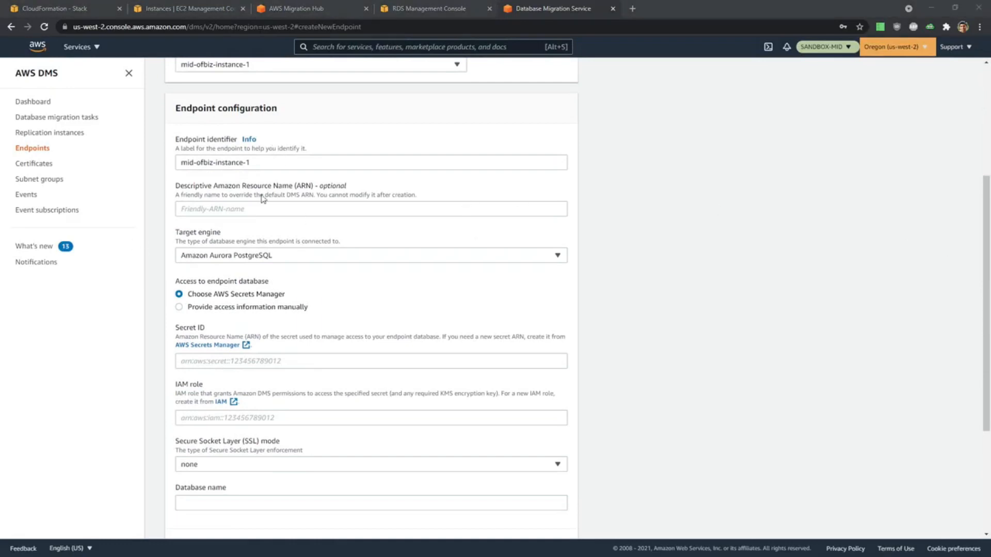
drag(272, 162, 90, 168)
text(TargetOFBiz)
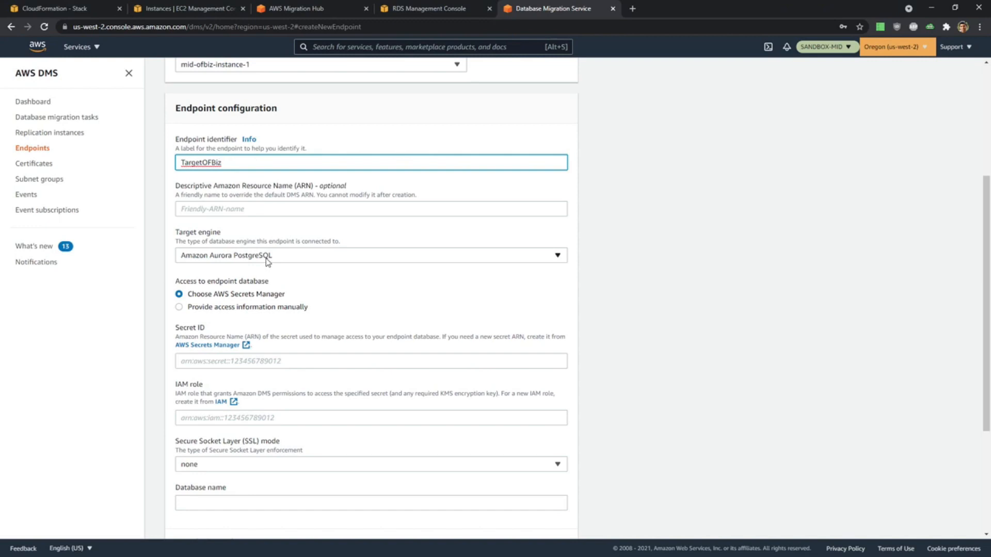
Choose manual access information for TargetOFBiz, enter the database password, and set the database name to ofbiz.
scroll(422, 320, down, 2)
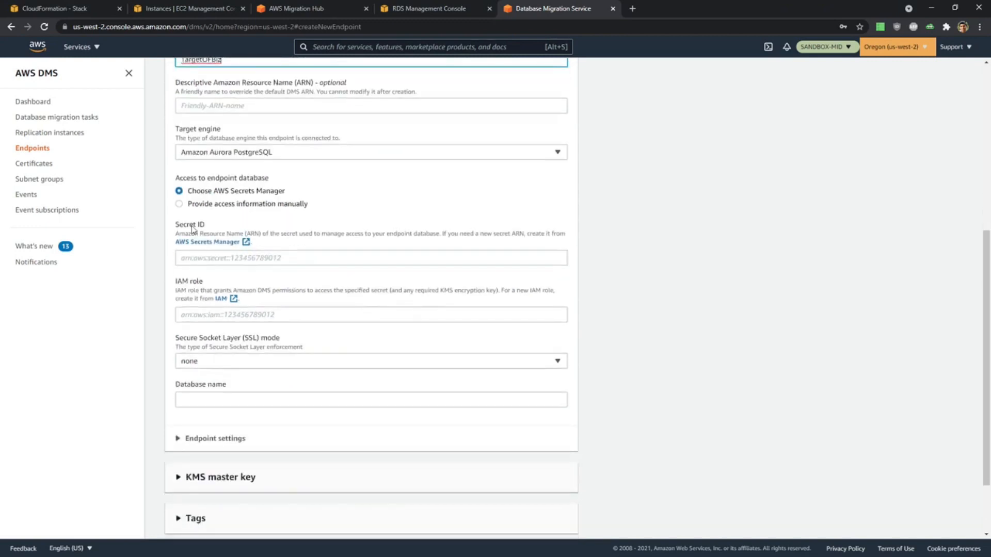
click(211, 204)
scroll(423, 261, down, 1)
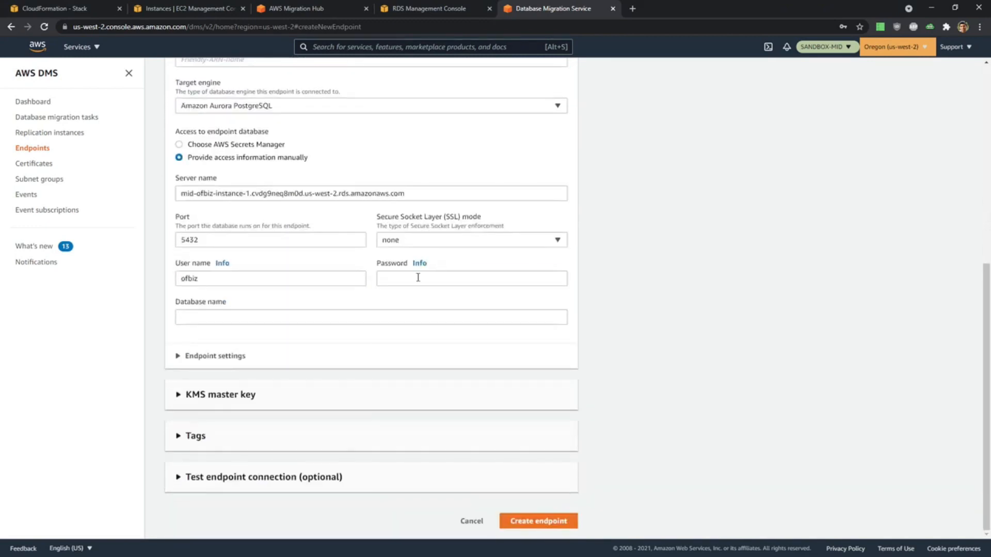
click(418, 277)
text(of)
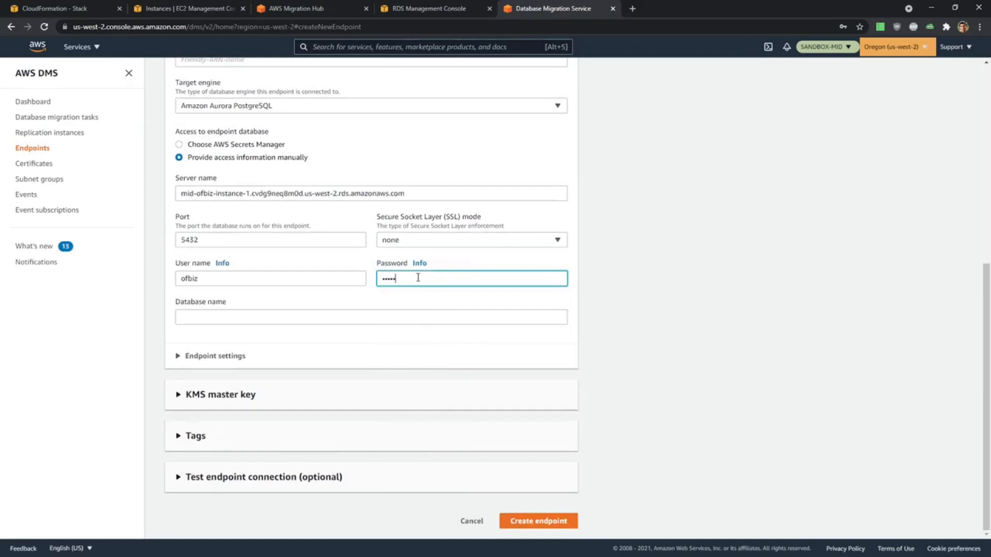
click(424, 316)
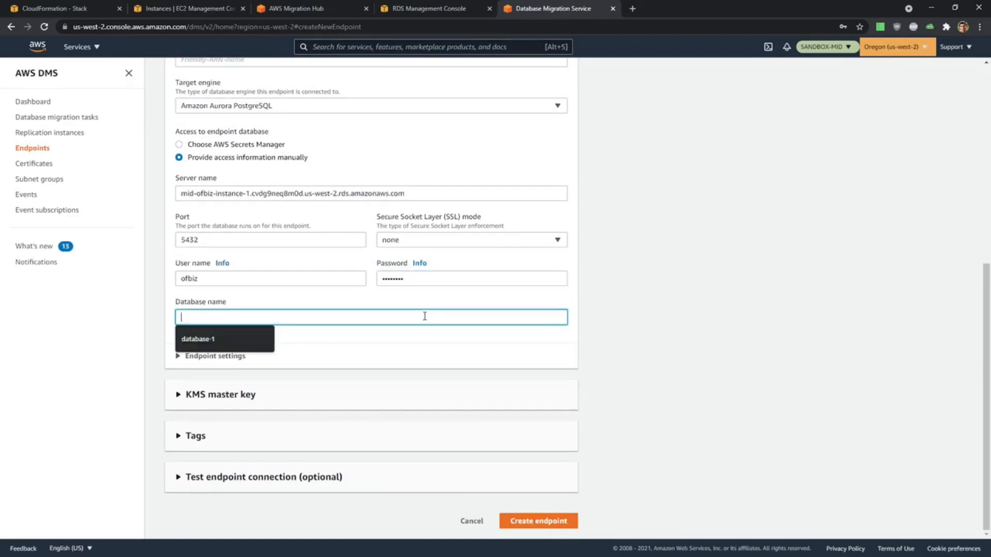
text(of)
click(698, 345)
Test the TargetOFBiz connection using the Target VPC and mid-repinst-ofbiz, and create the endpoint without saving its password in the browser.
click(277, 474)
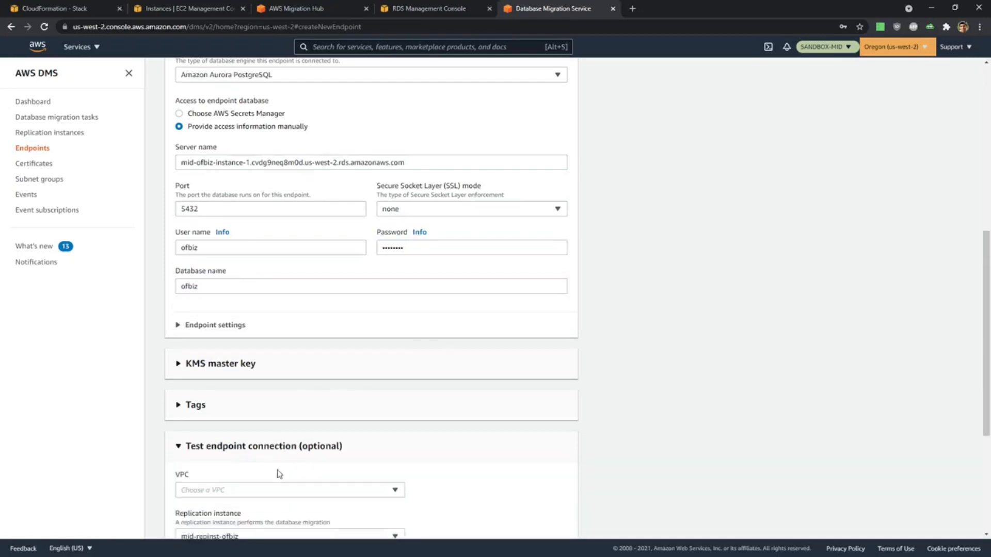
scroll(278, 474, down, 5)
click(244, 268)
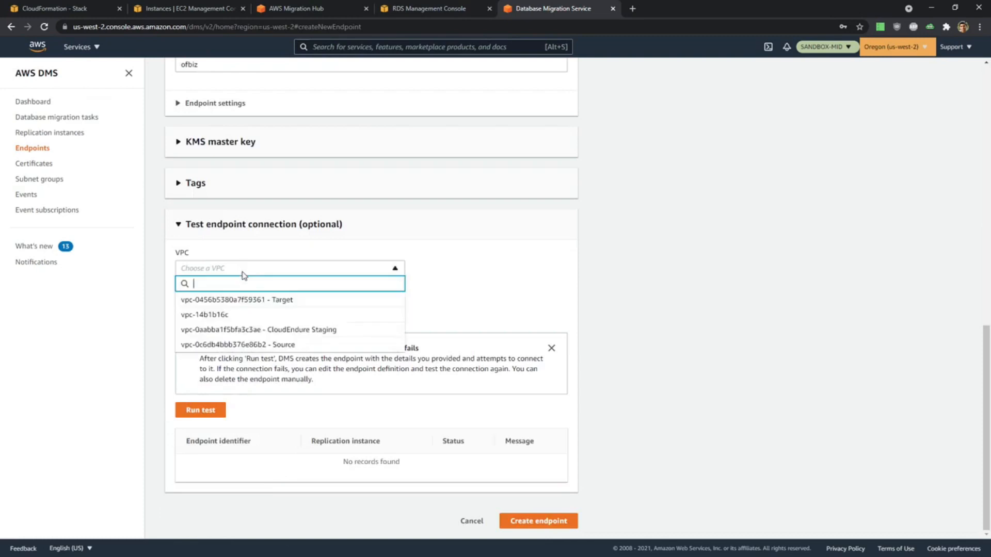
click(246, 298)
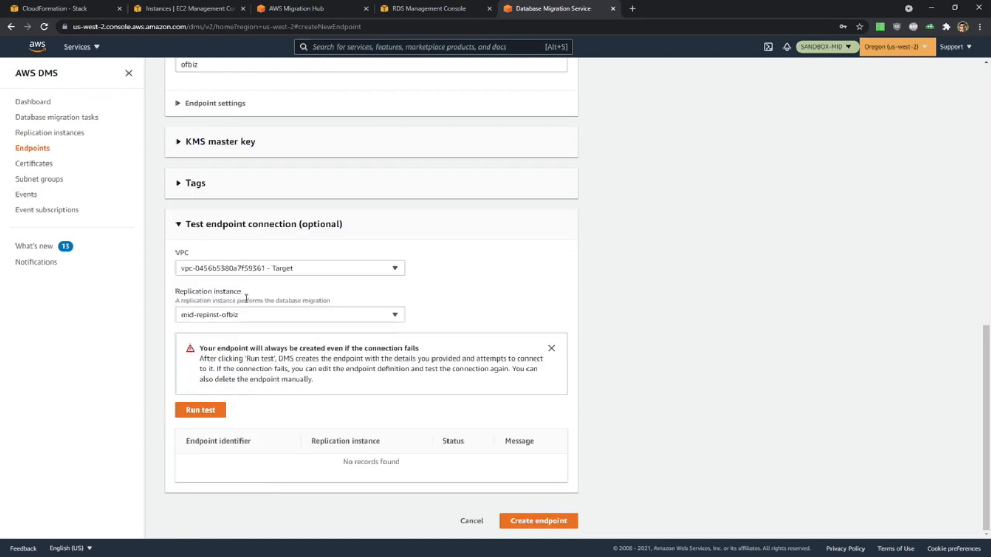
click(201, 411)
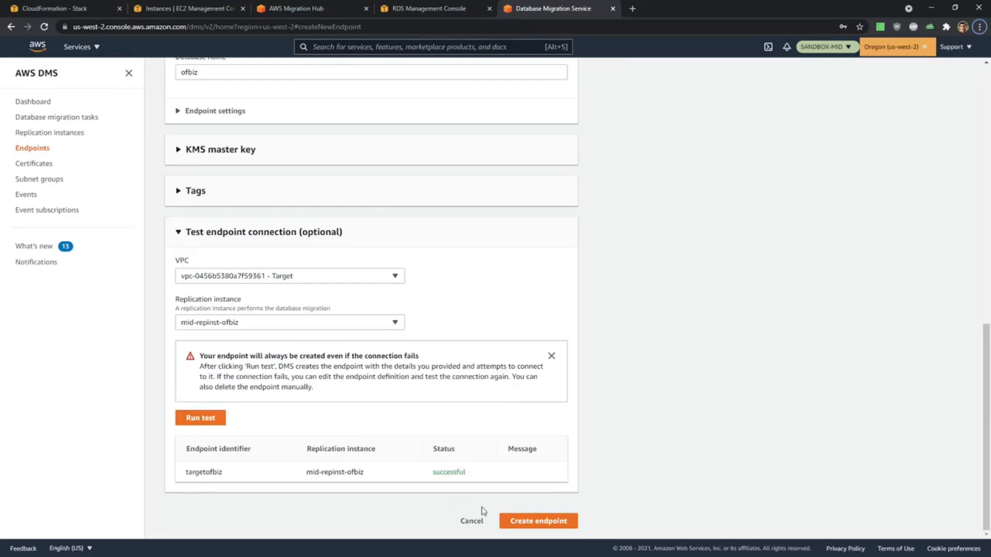
click(526, 522)
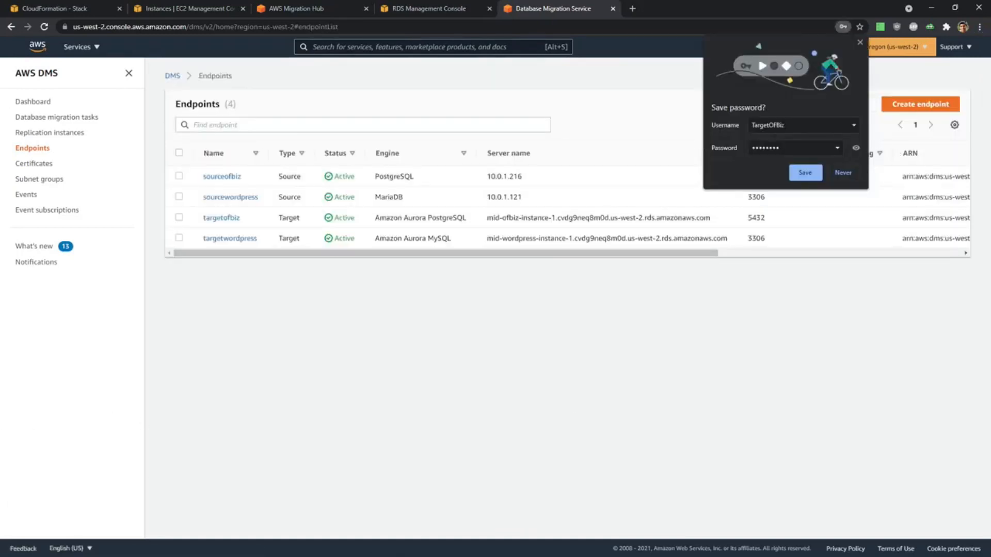
click(860, 42)
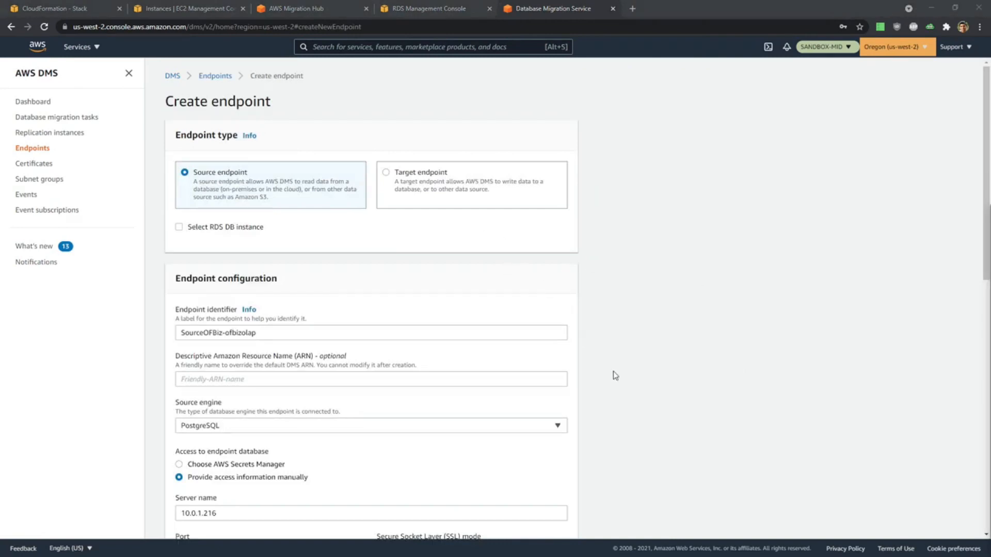
Review the SourceOFBiz-ofbizolap settings and create the endpoint without saving its password in the browser.
scroll(663, 374, down, 1)
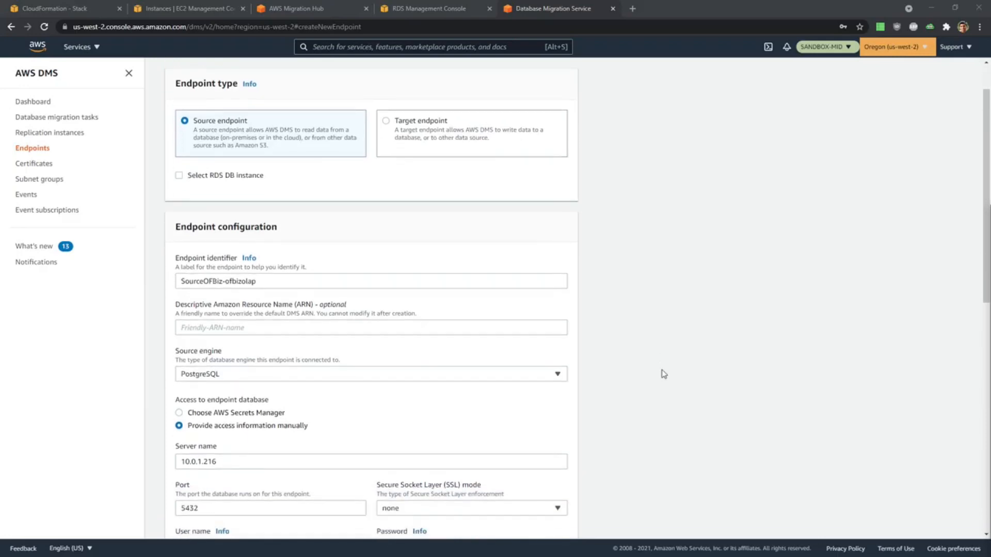
scroll(553, 312, down, 3)
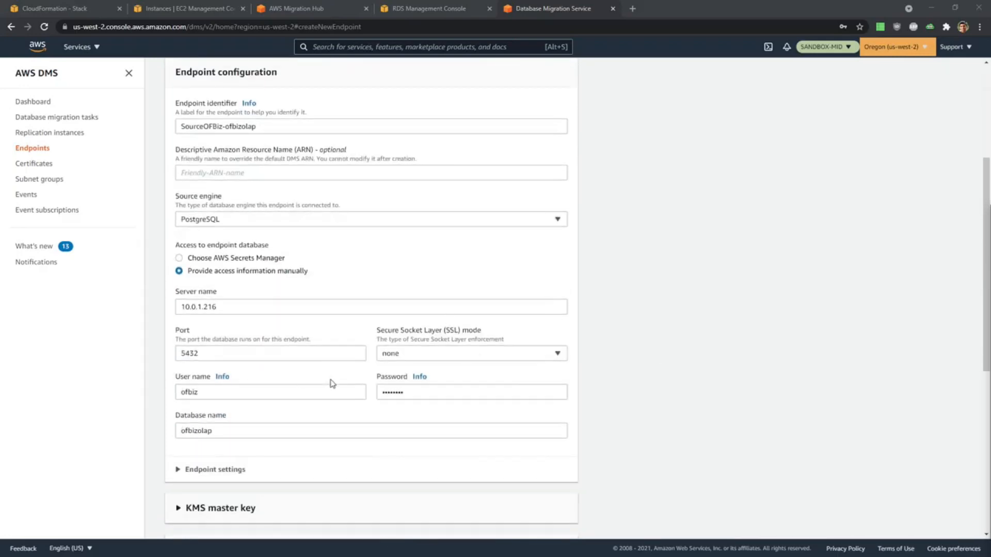
scroll(312, 379, down, 7)
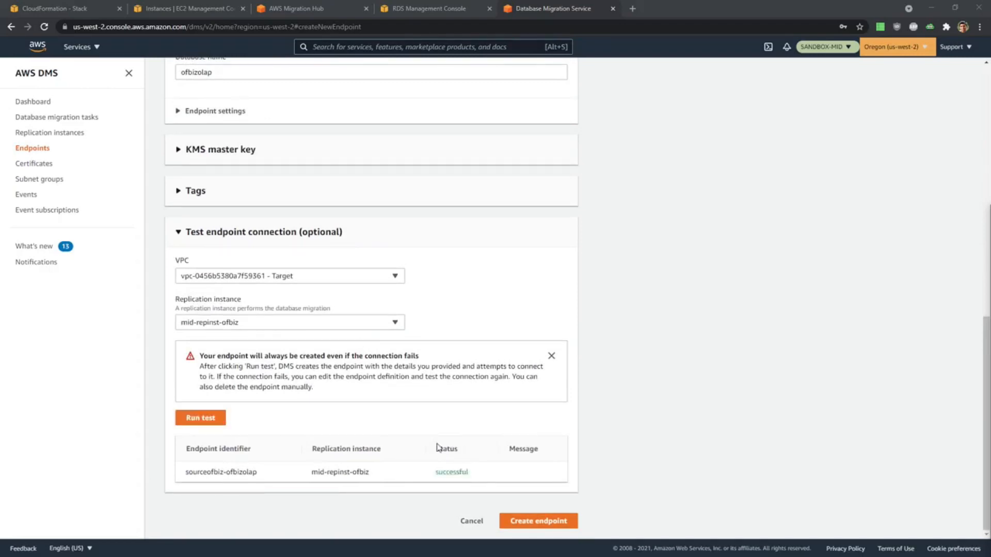
click(568, 523)
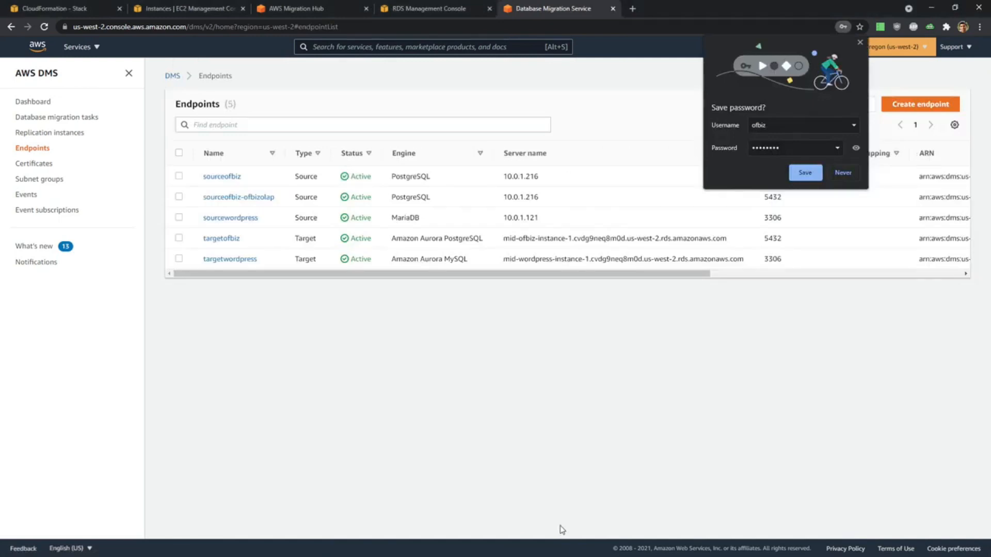
click(860, 41)
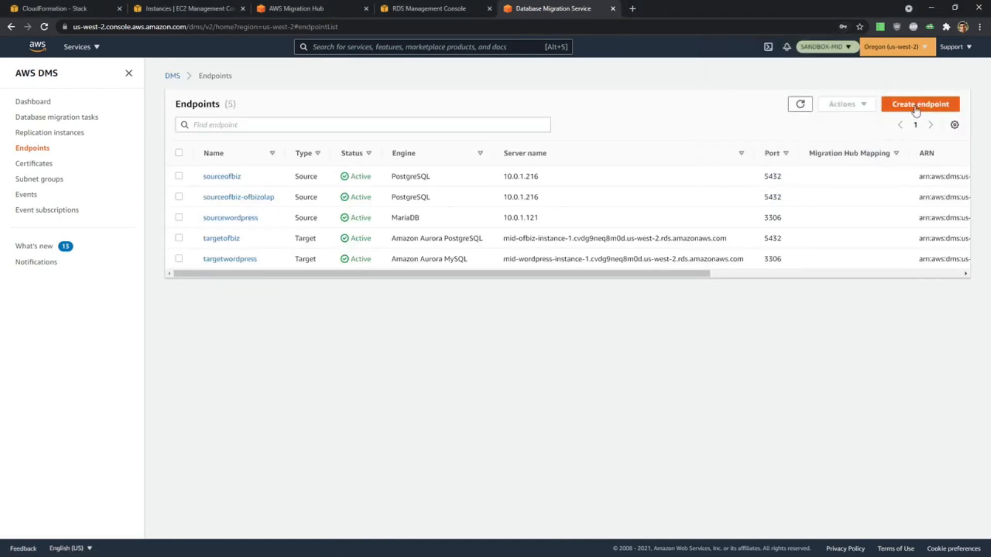
Start another target endpoint based on the RDS DB instance mid-ofbiz-instance-1.
click(918, 106)
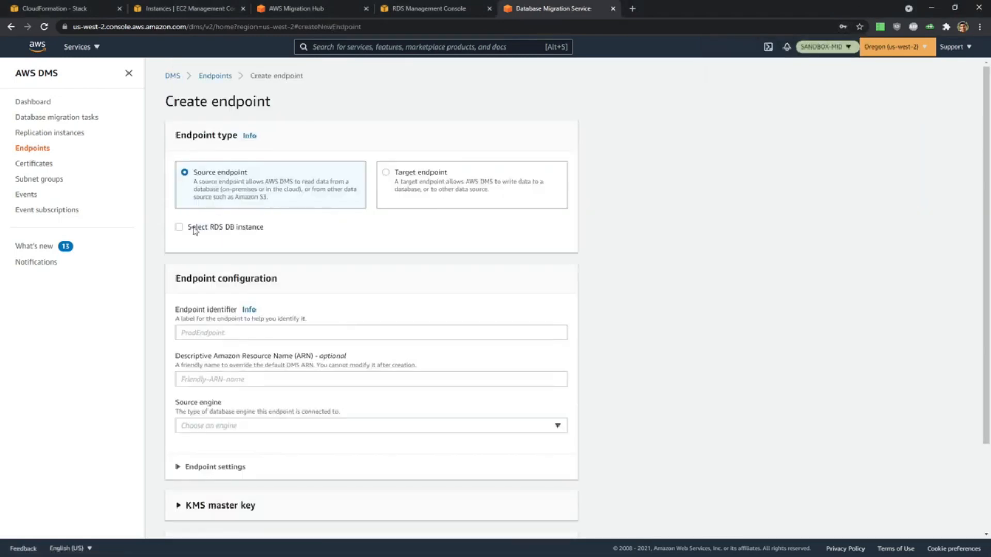
click(436, 180)
click(220, 227)
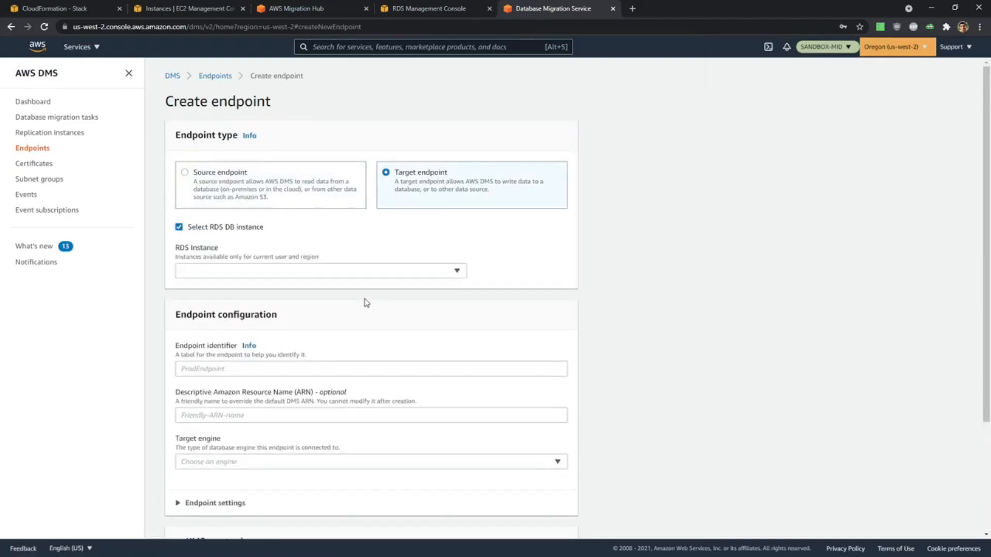
click(297, 272)
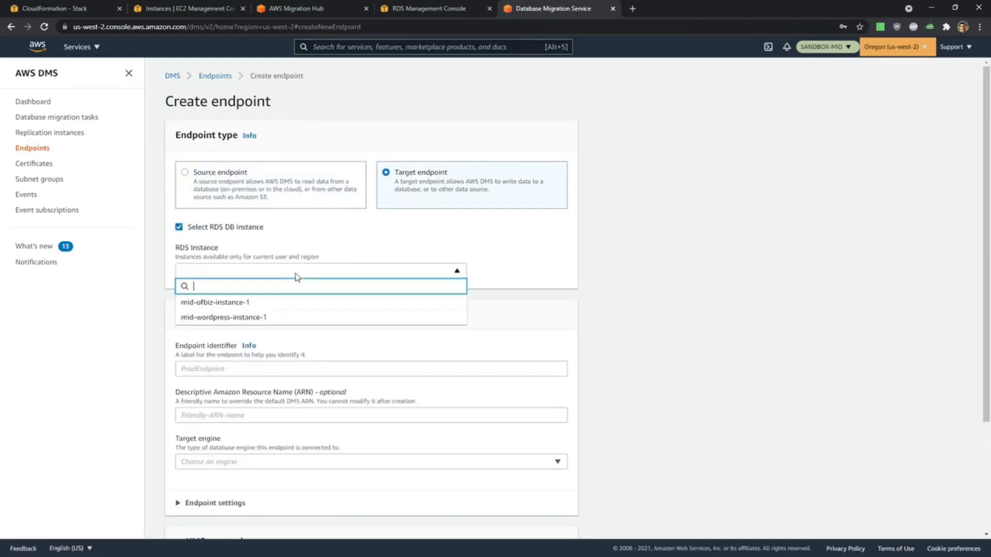
click(281, 306)
Replace the new target endpoint's identifier with TargetOFBiz-ofbizolap.
scroll(466, 354, down, 2)
scroll(466, 354, down, 1)
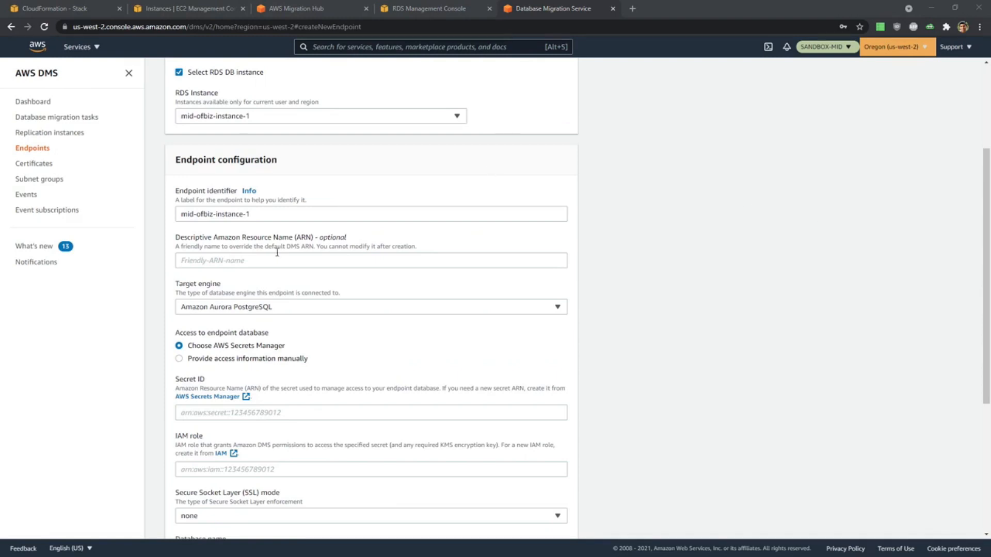
drag(272, 216, 77, 214)
text(TargetOFBiz-ofbizolap)
Choose manual access information for TargetOFBiz-ofbizolap, enter the database password, and set the database name to ofbizolap.
scroll(320, 231, down, 3)
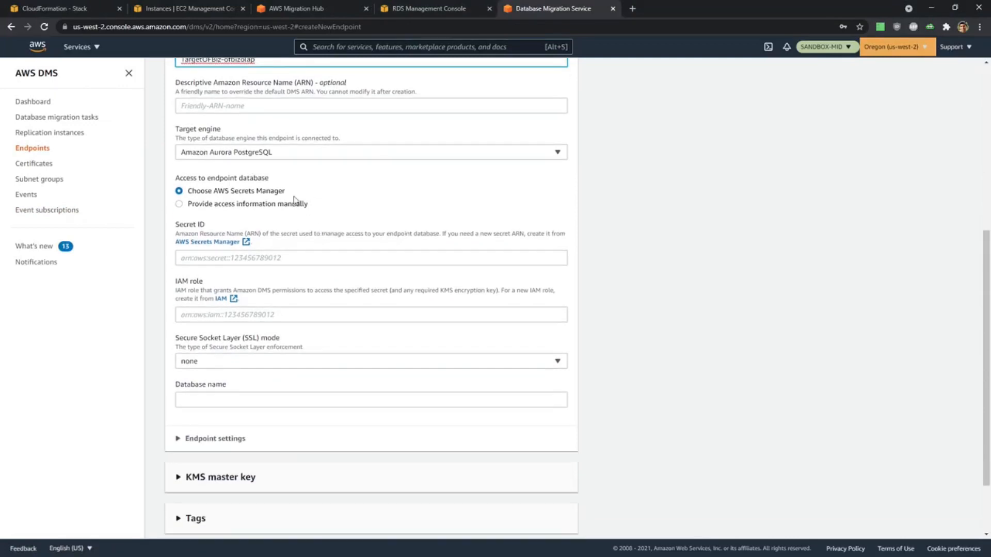
click(240, 206)
scroll(380, 237, down, 1)
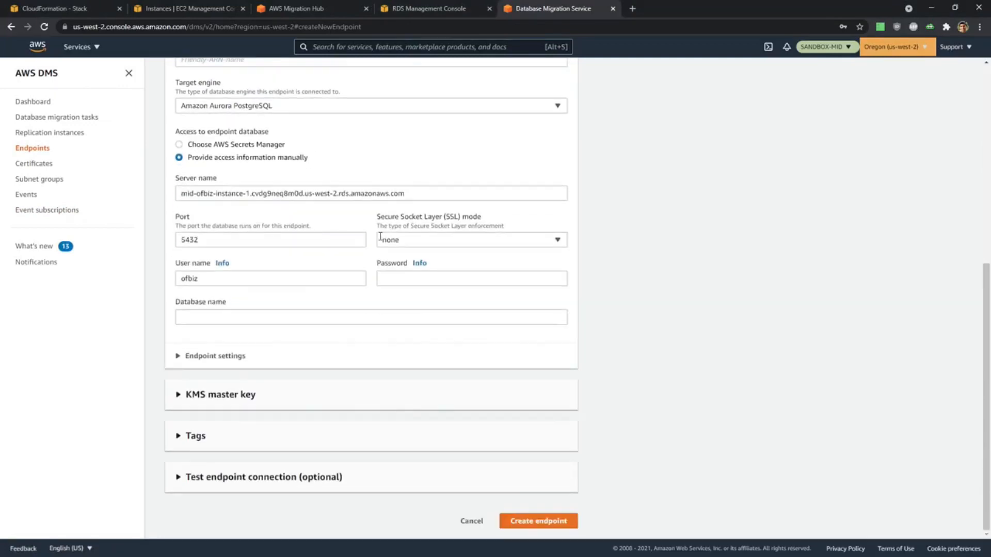
click(420, 279)
text(ofbi)
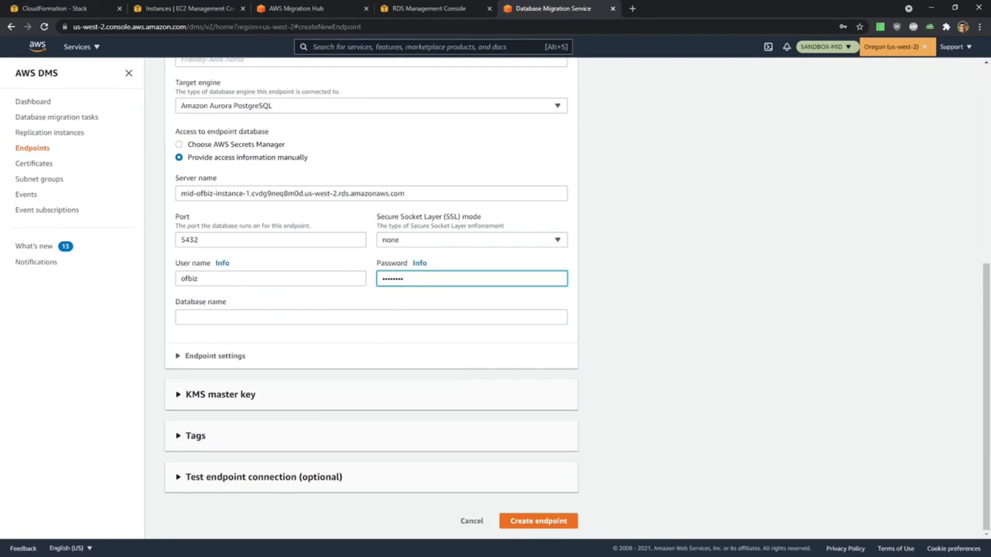
key(alt+Tab)
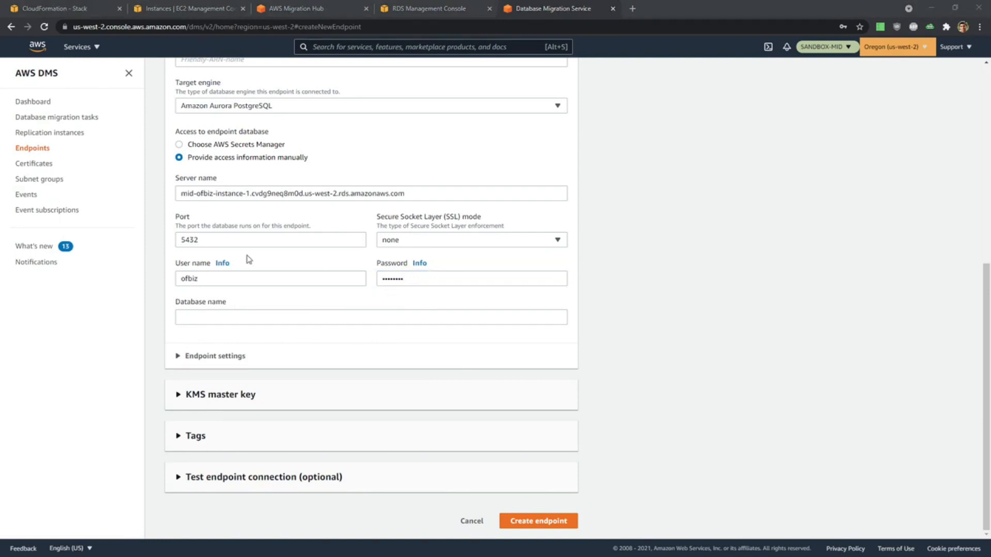
click(253, 318)
text(ofbizolap)
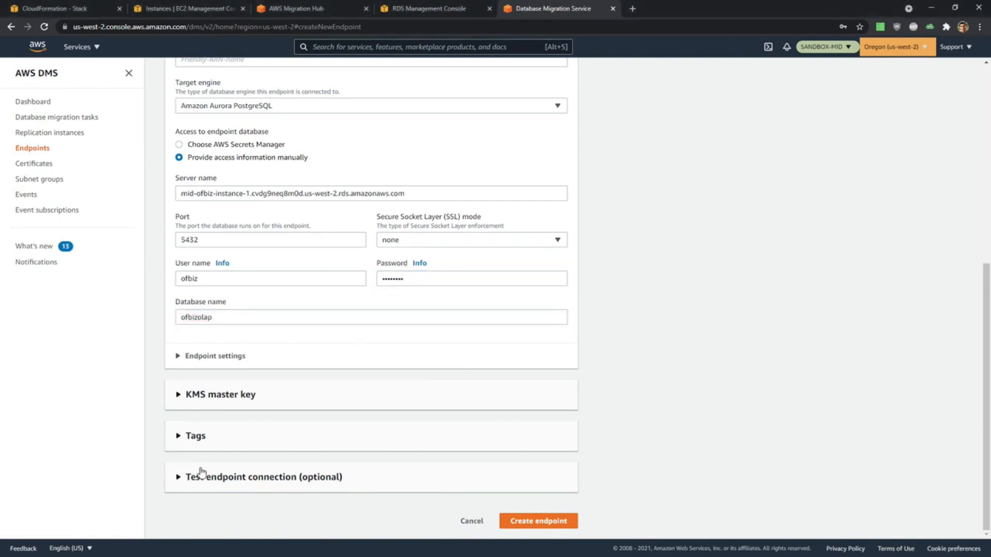
Test the TargetOFBiz-ofbizolap connection using the Target VPC and mid-repinst-ofbiz, and create the endpoint without saving its password in the browser.
click(199, 469)
scroll(199, 469, down, 5)
click(221, 268)
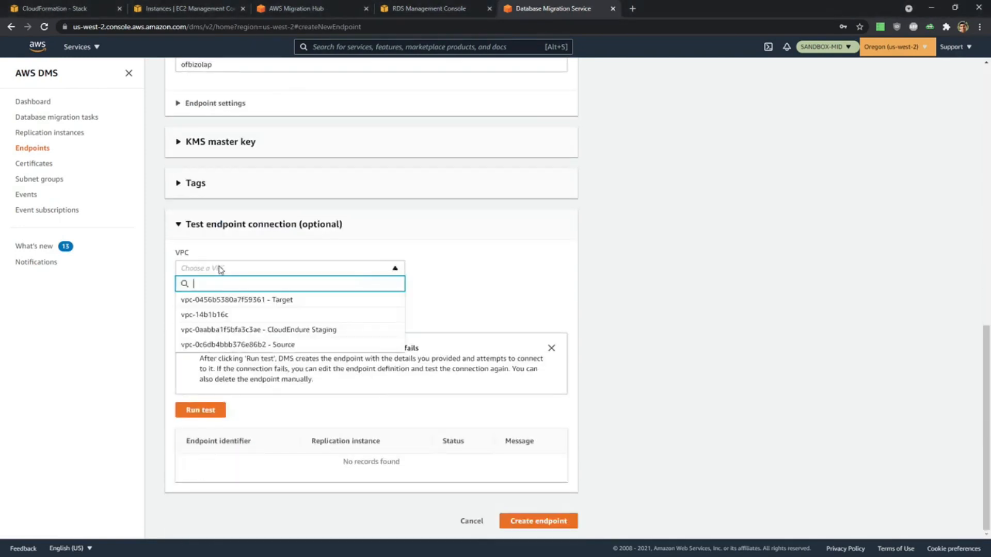
click(225, 300)
click(209, 411)
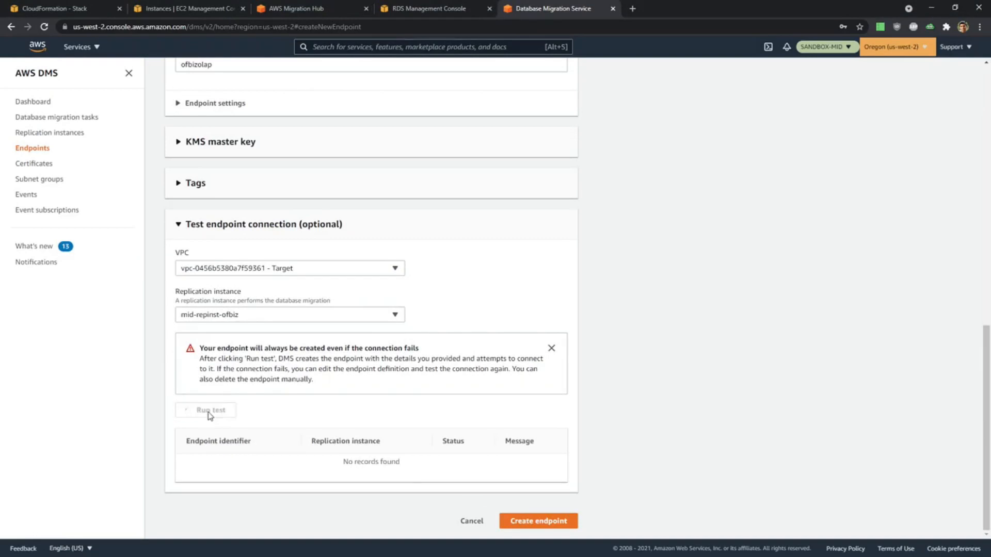
click(548, 523)
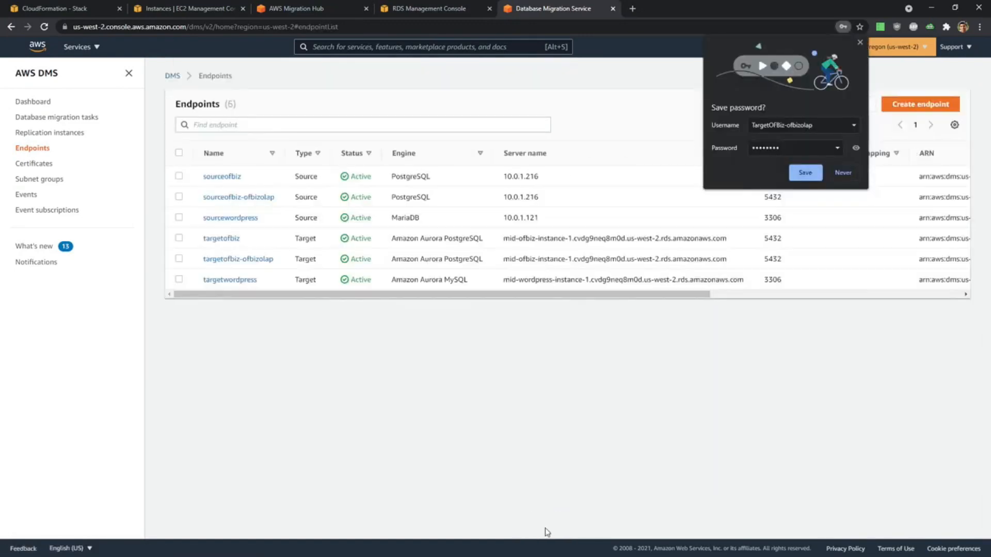
click(860, 42)
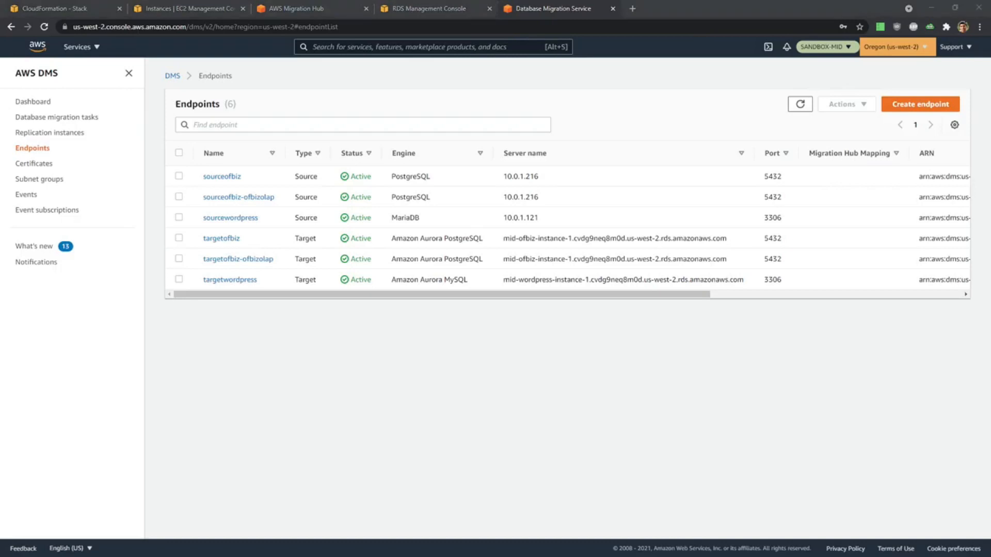
Start a new source endpoint, fill in its identifier, and choose PostgreSQL as the source engine.
click(918, 103)
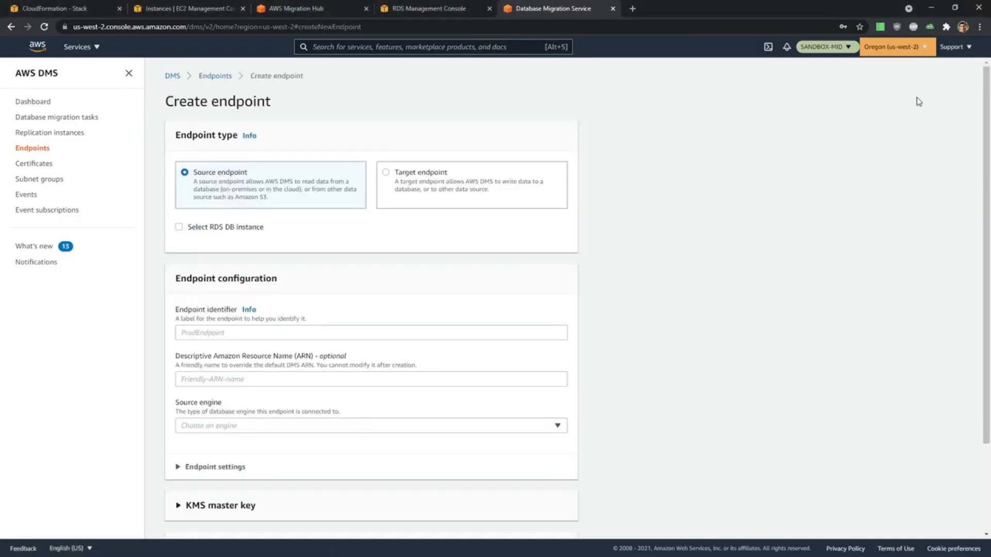
scroll(285, 325, down, 2)
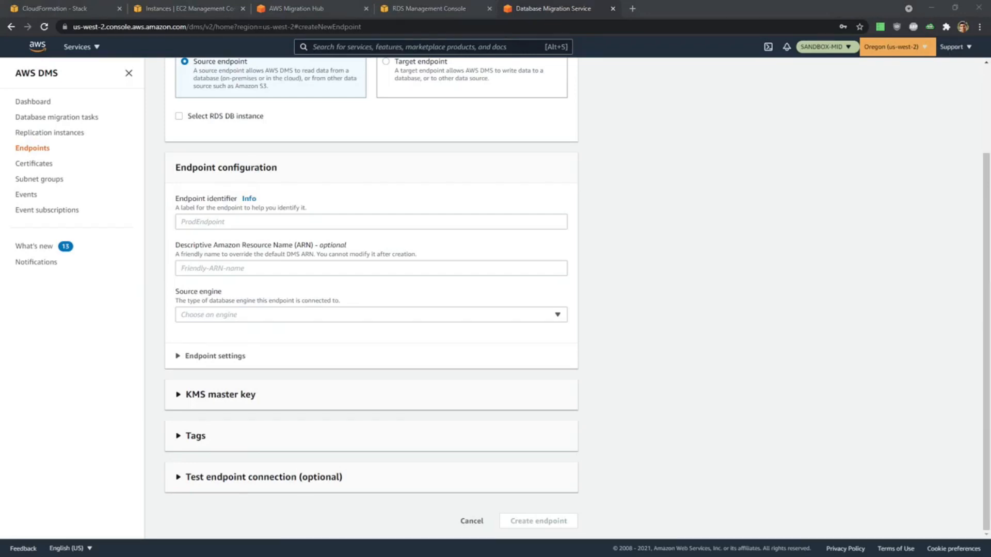
click(212, 222)
text(SourceOFBiz-ofbiztenant)
click(223, 320)
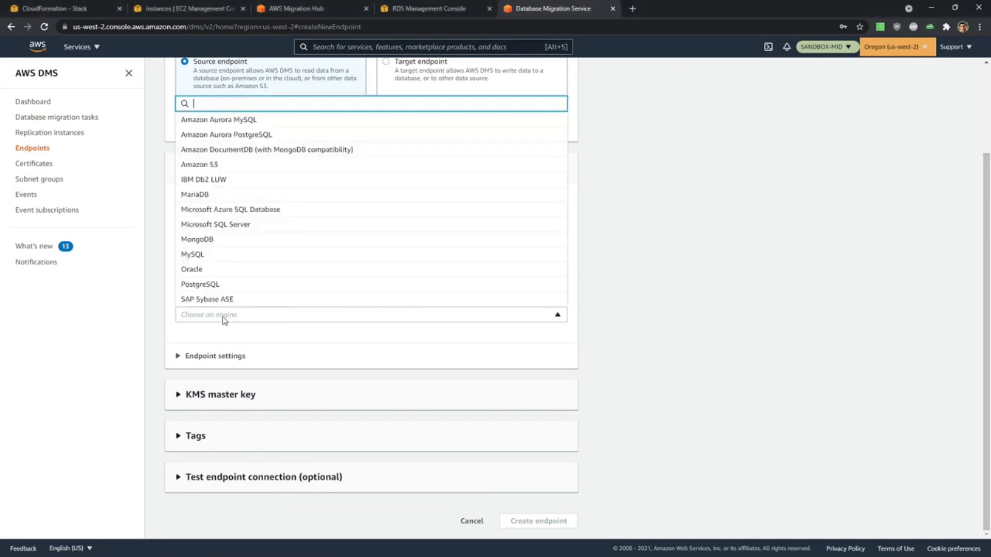
click(217, 287)
scroll(482, 342, down, 5)
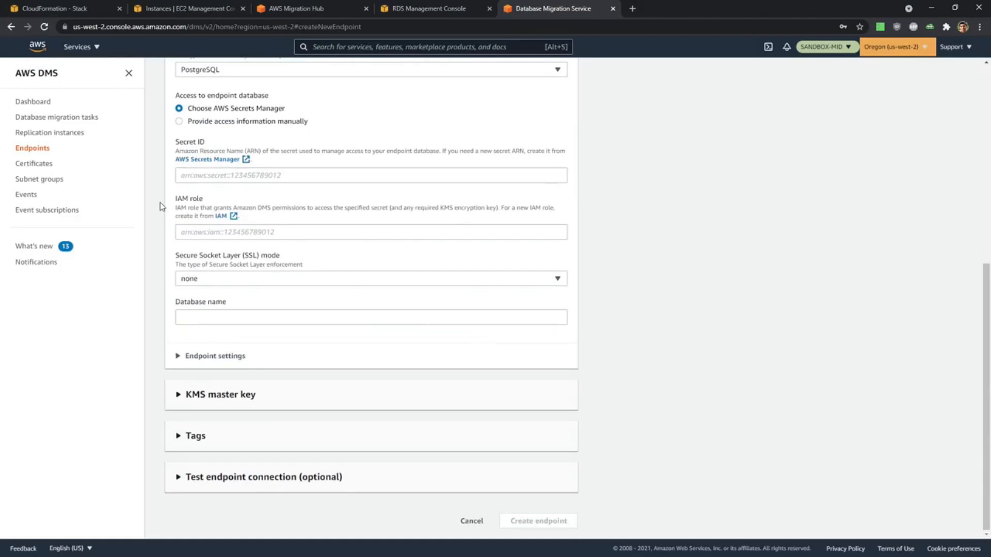
Choose manual access information for the new source endpoint, with server name 10.0.1.216 from the DMS demo notes and port 5432.
click(179, 121)
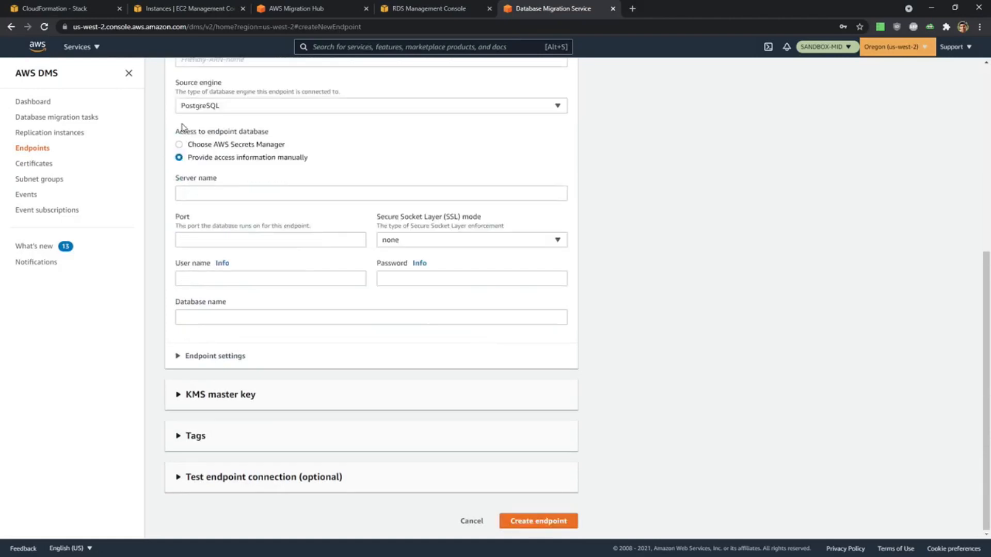
key(alt+Tab)
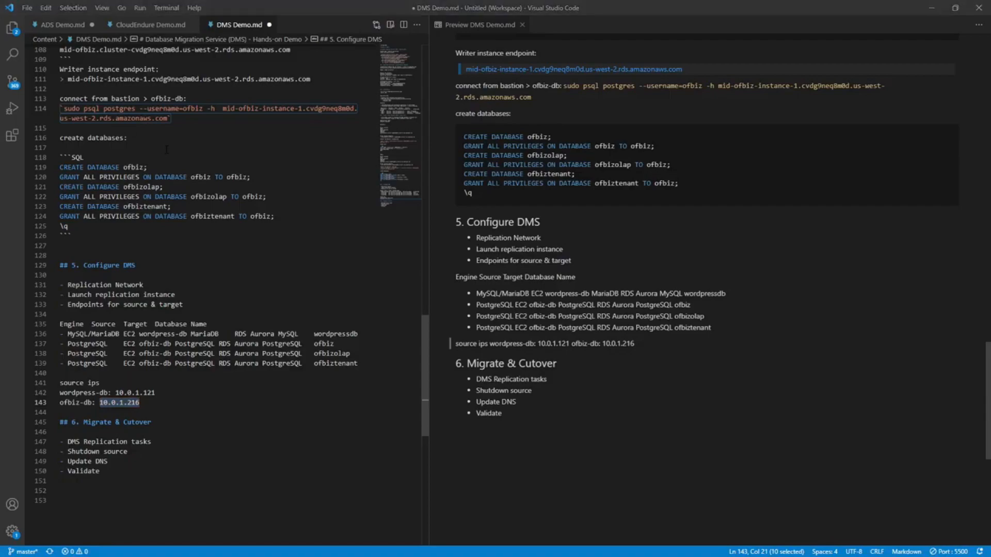
key(alt+Tab)
click(218, 188)
text(10.0.1.216)
click(293, 240)
text(543)
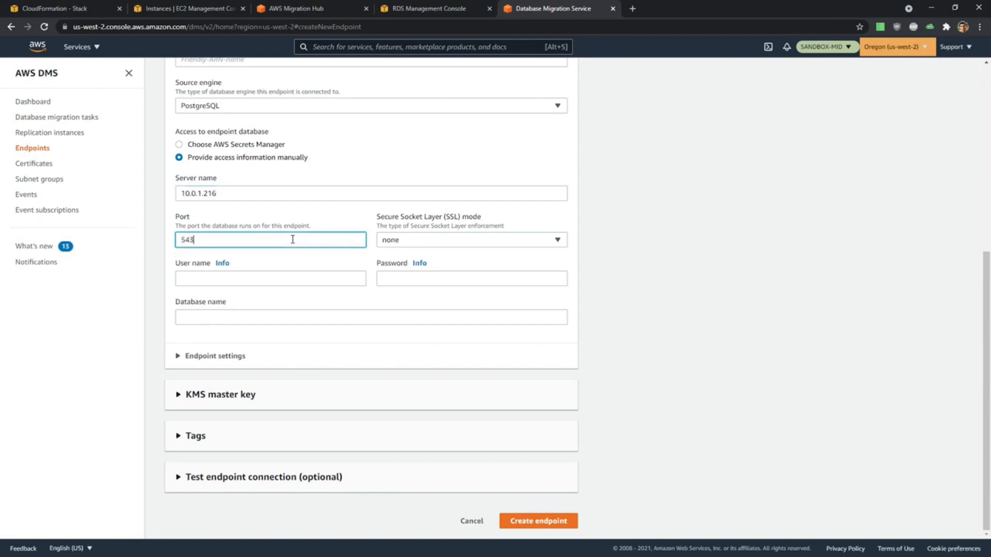
text(2)
Set the source endpoint's database name to ofbiztenant and its user name to ofbiz.
click(257, 279)
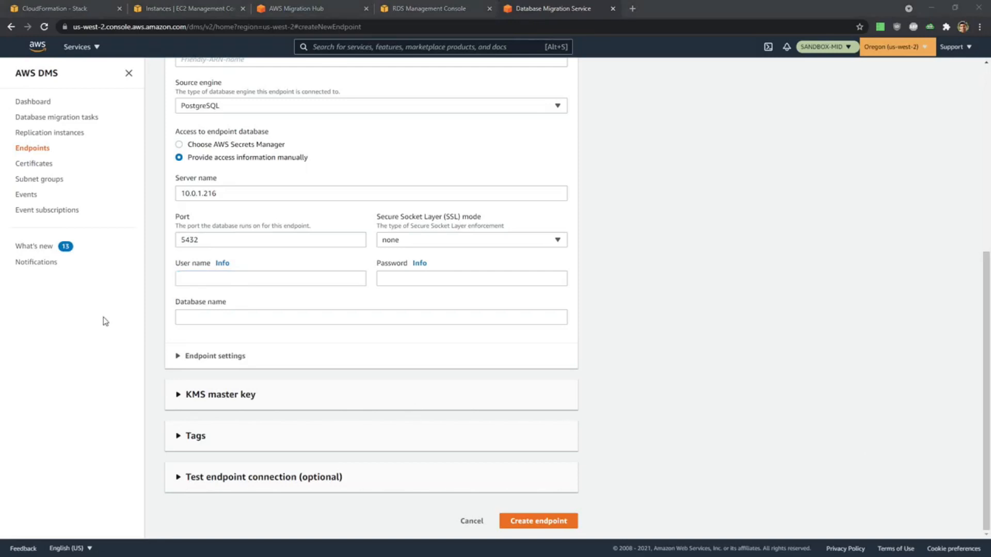
click(259, 315)
text(ofbiztenant)
click(235, 282)
text(ofbiztenant)
key(BackSpace)
key(BackSpace)
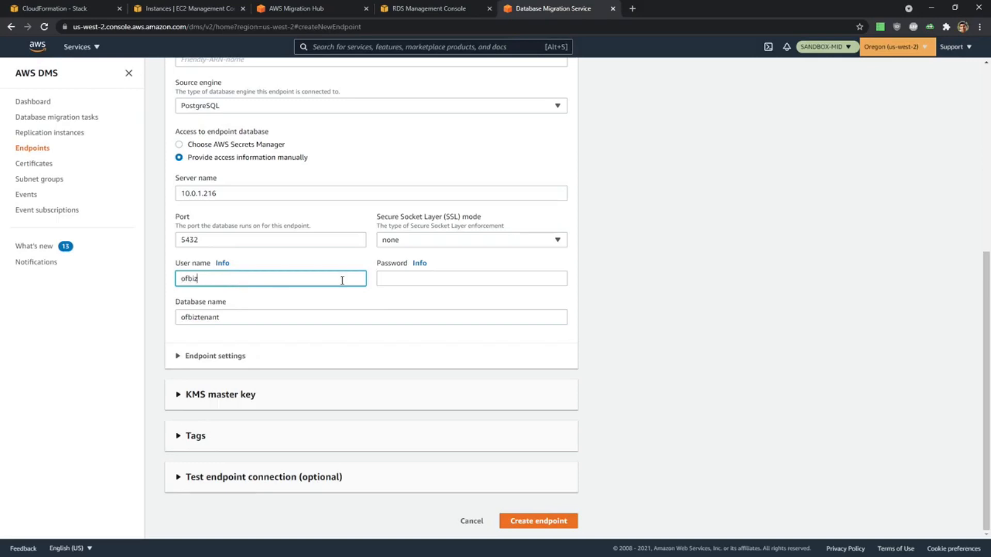
Enter the database password for the ofbiztenant source endpoint.
click(395, 281)
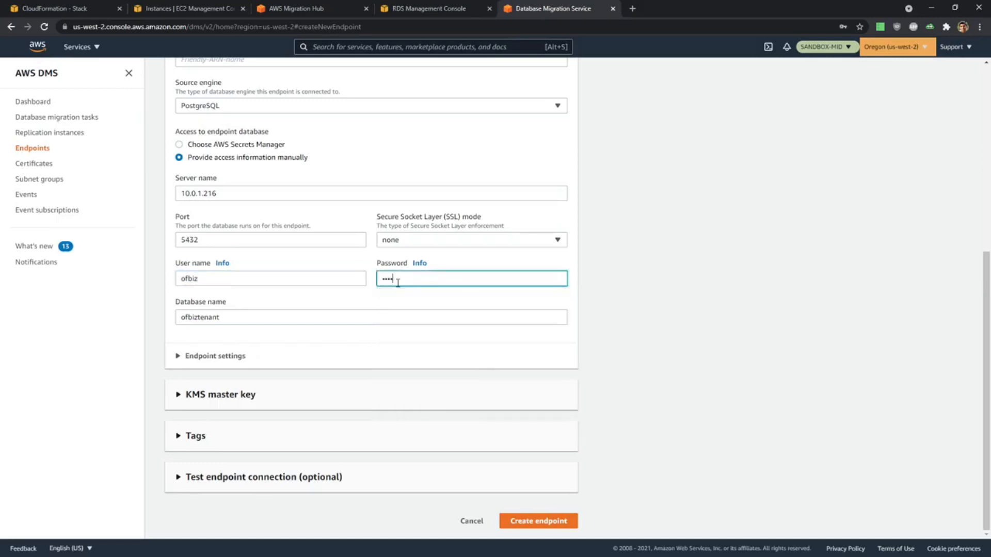
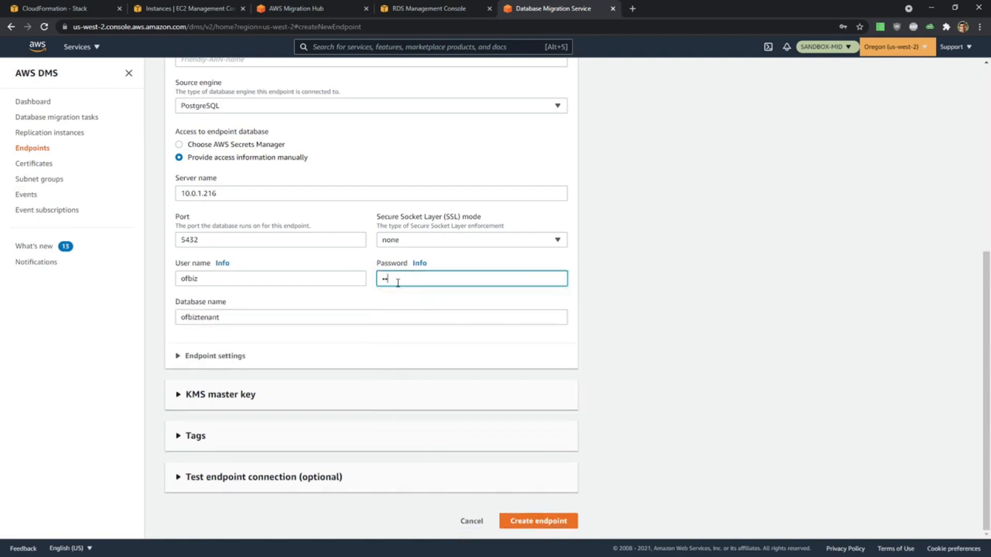
click(733, 373)
Test the ofbiztenant source endpoint's connection using the Target VPC and mid-repinst-ofbiz, and create the endpoint.
click(283, 482)
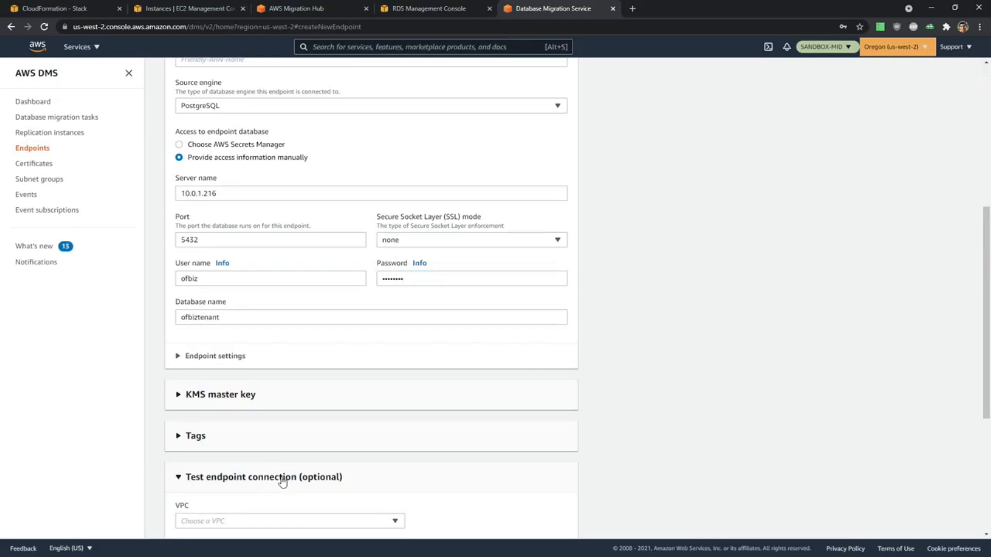
scroll(280, 479, down, 5)
click(229, 268)
click(232, 299)
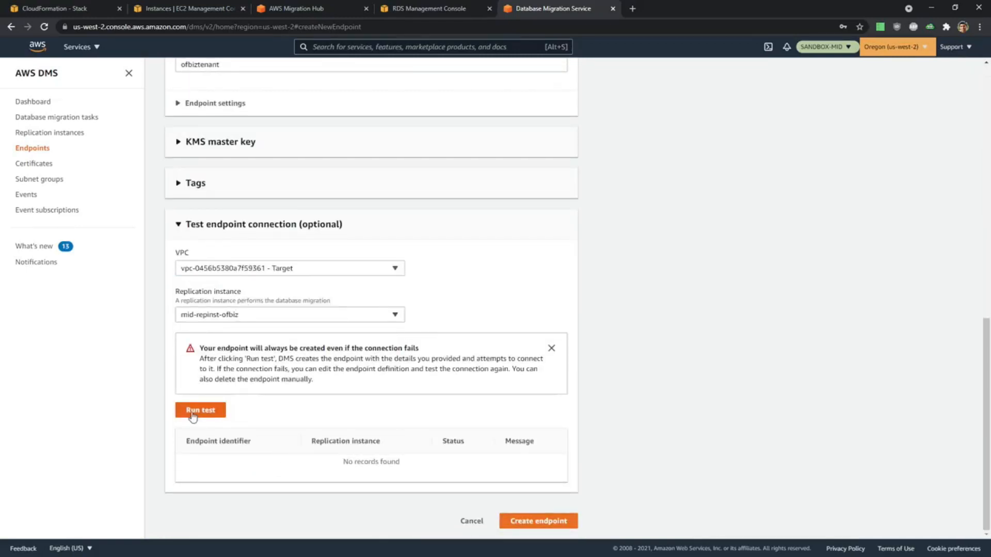
click(213, 412)
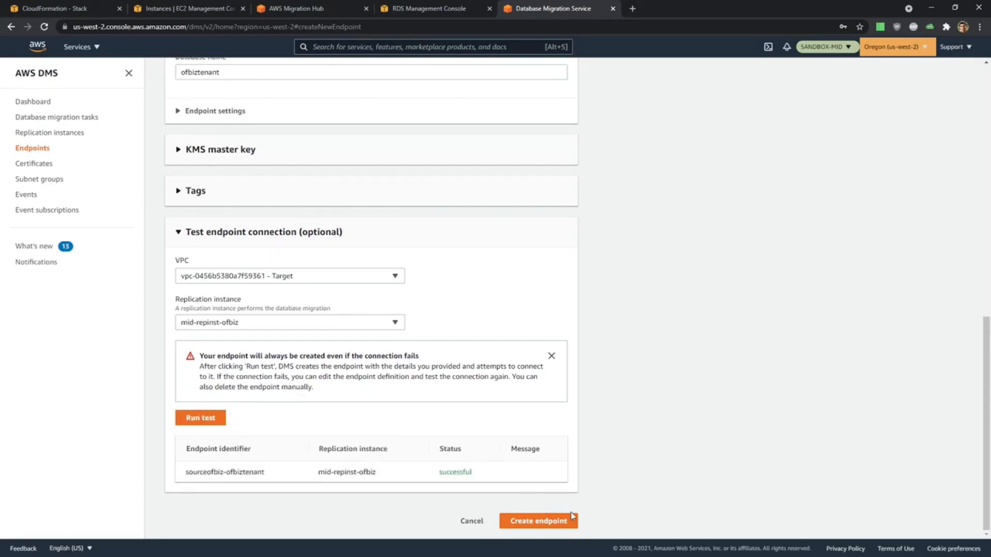
click(560, 525)
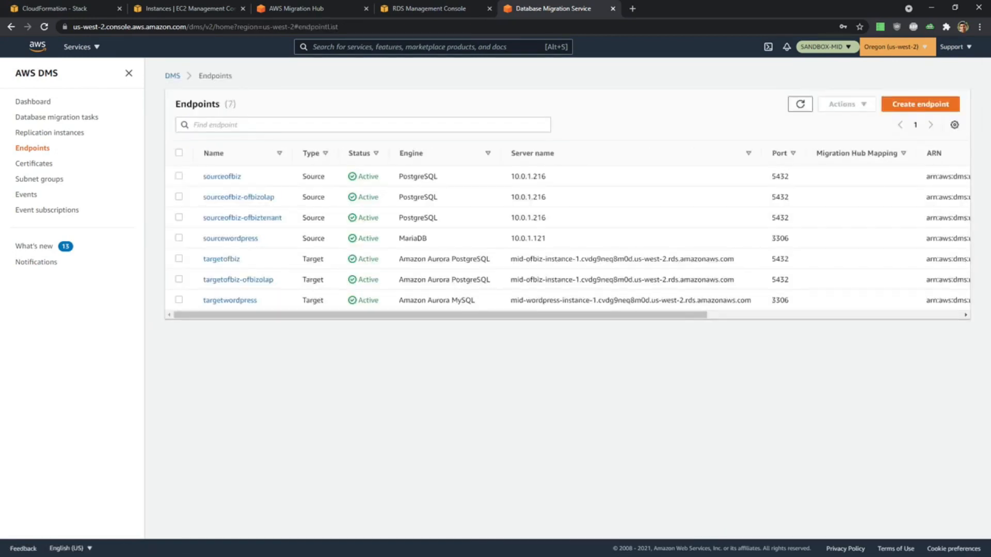
Start a new target endpoint based on the RDS DB instance mid-ofbiz-instance-1.
click(909, 105)
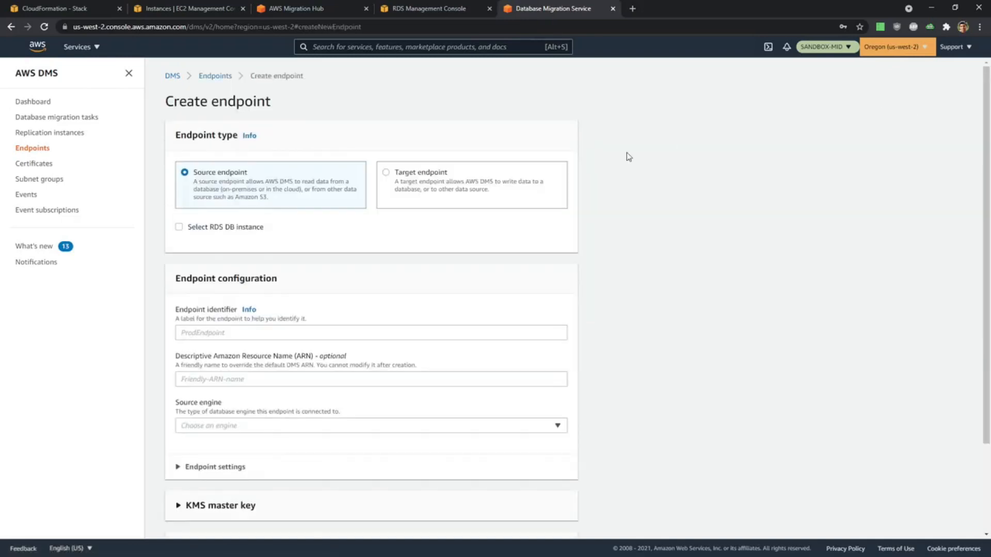
click(399, 172)
click(196, 228)
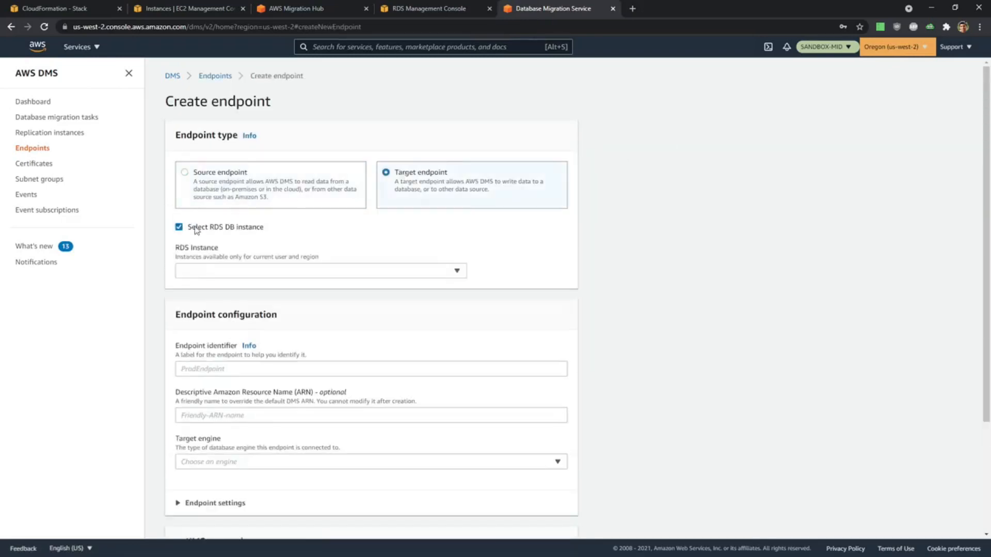
click(252, 272)
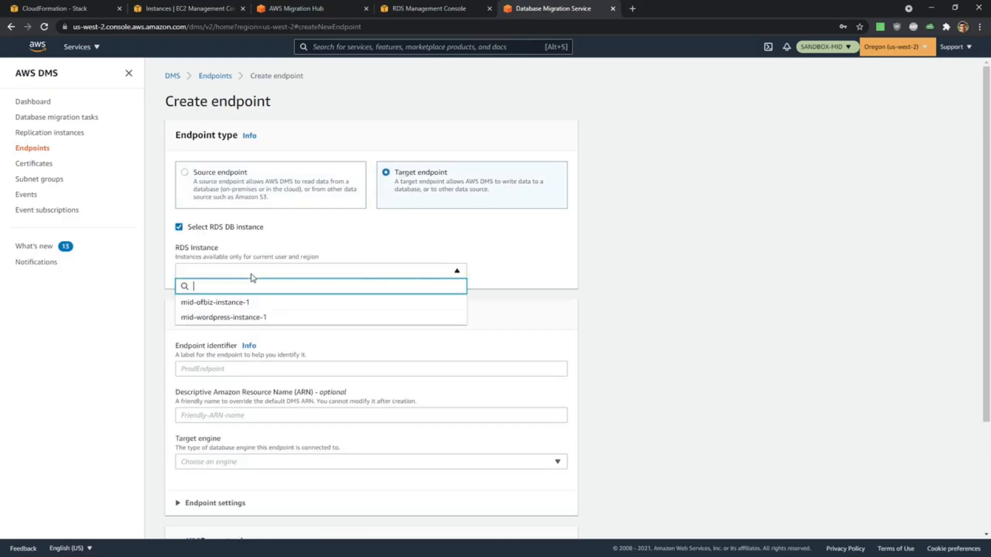
click(254, 306)
Set the target endpoint's identifier to TargetOFBiz-ofbiztenant and choose to provide its access information manually.
scroll(368, 392, down, 3)
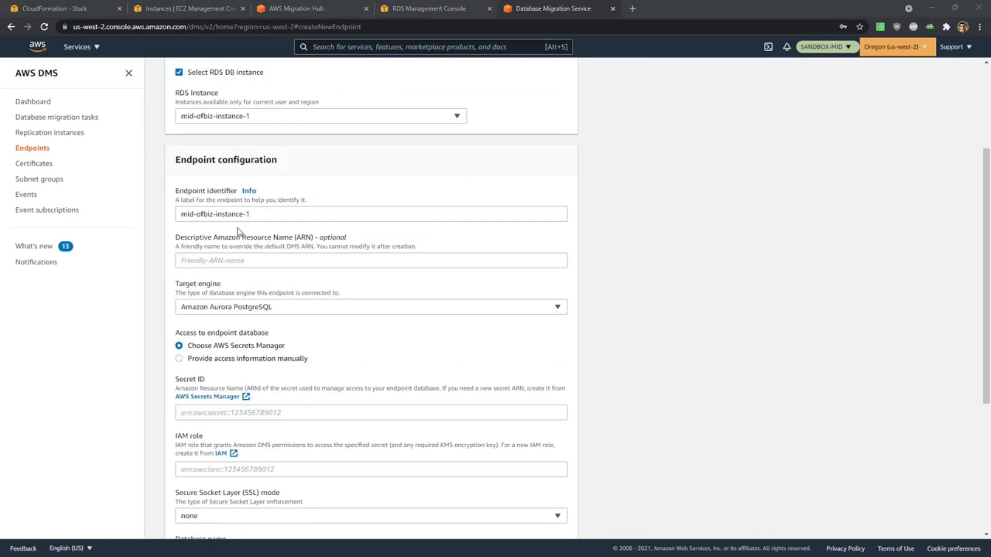
click(258, 217)
drag(258, 217, 86, 212)
text(TargetOFBiz-ofbiztenant)
scroll(391, 218, down, 3)
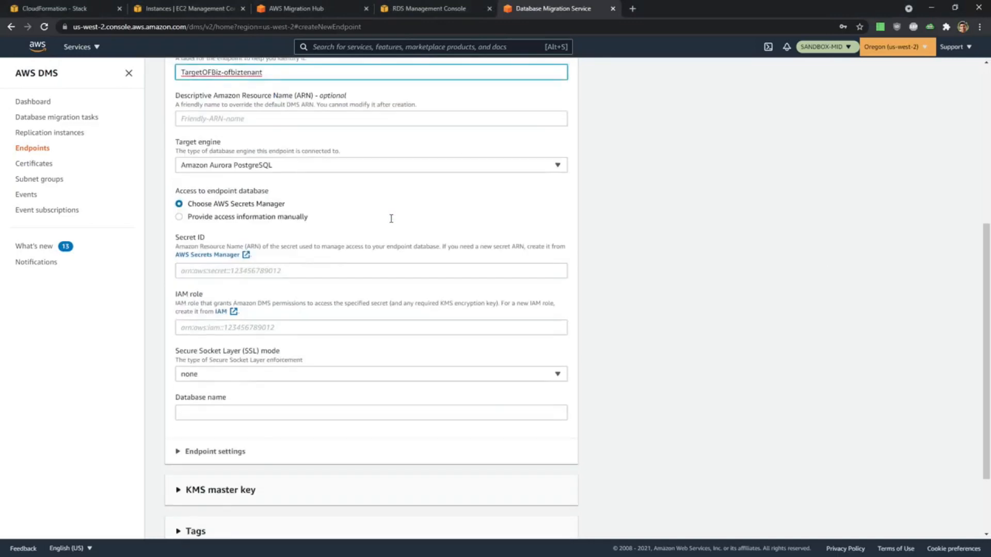
scroll(320, 206, up, 1)
click(240, 256)
Enter the target endpoint's database password and set its database name to ofbiztenant.
scroll(285, 259, down, 2)
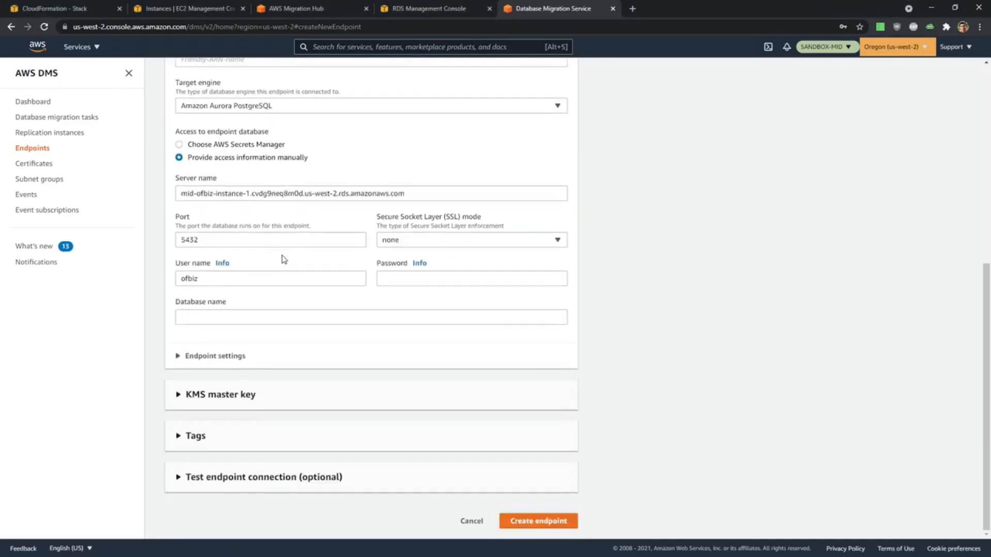
click(465, 281)
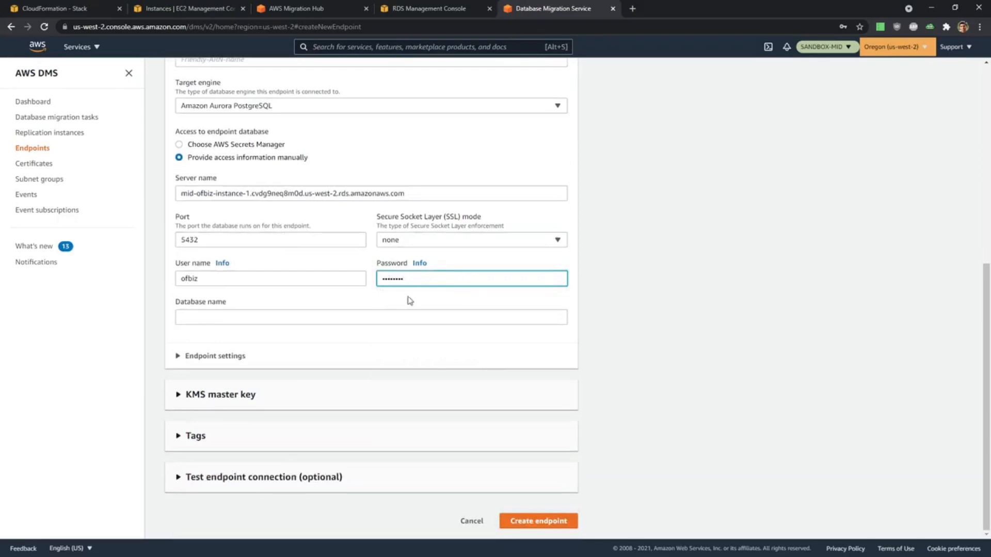
key(alt+Tab)
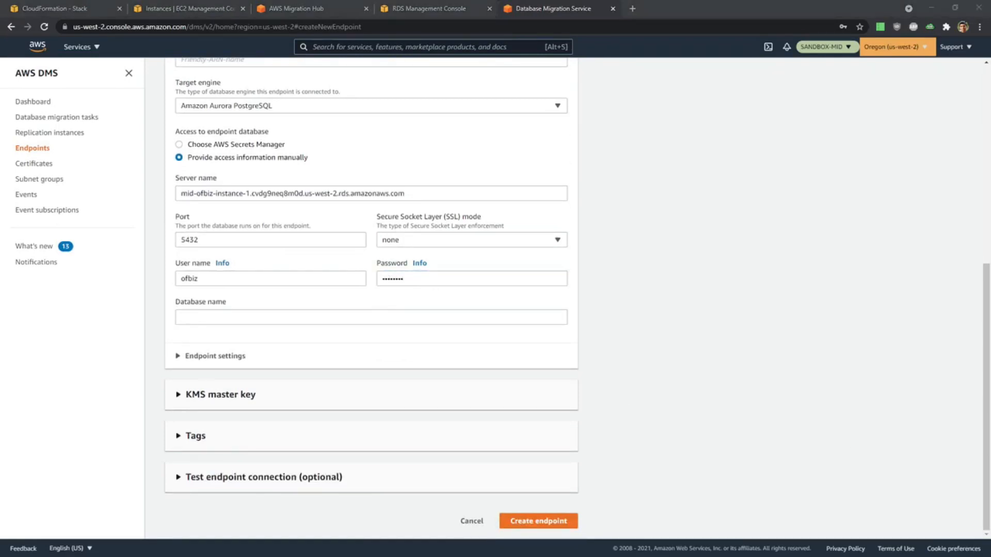
click(299, 317)
text(ofbiztenant)
Test the TargetOFBiz-ofbiztenant connection using the Target VPC and mid-repinst-ofbiz, and create the endpoint without saving its password in the browser.
click(237, 478)
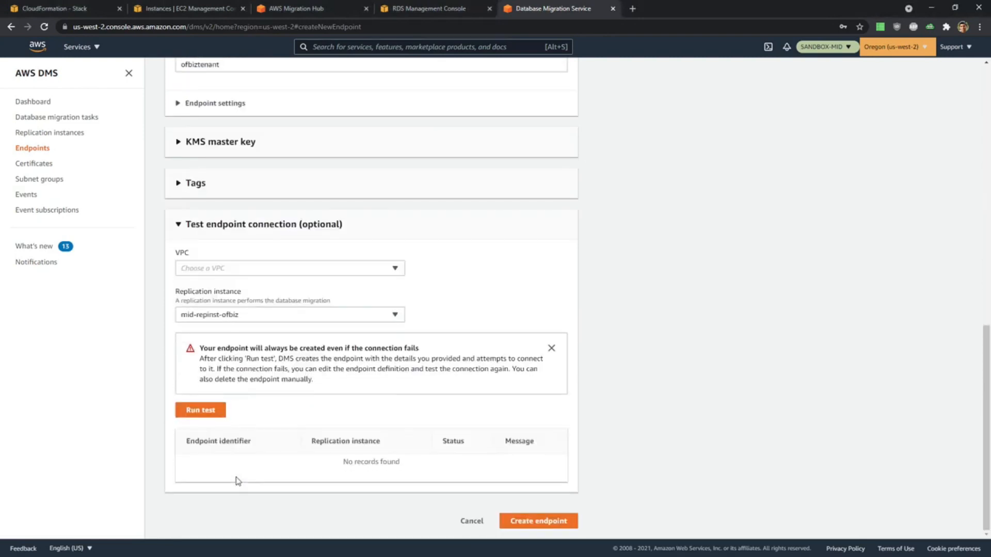
click(235, 271)
click(235, 301)
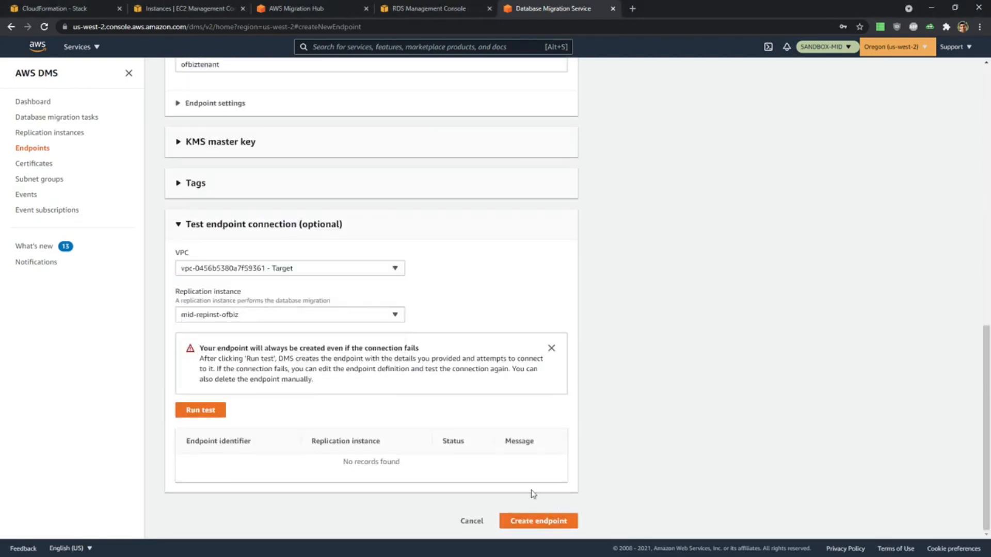
click(216, 411)
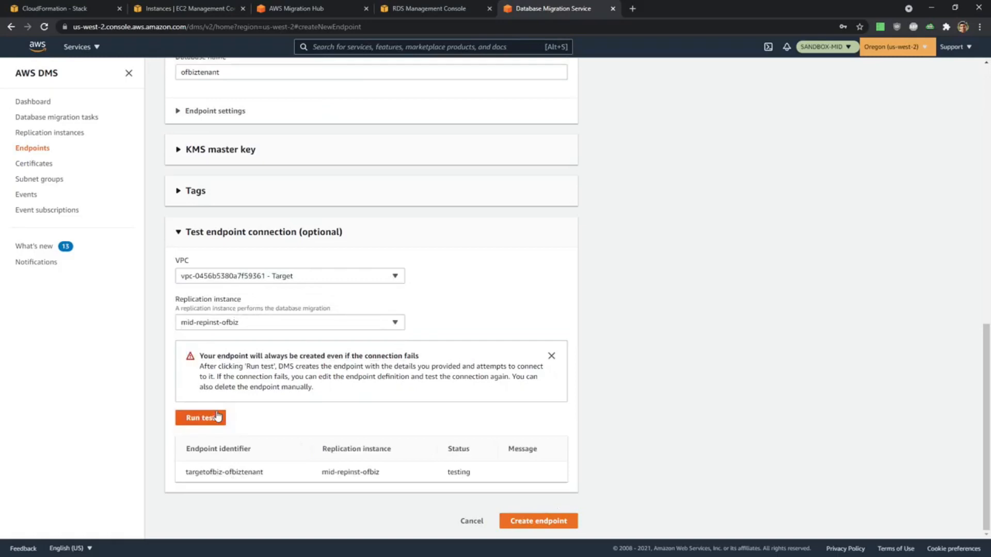
click(561, 522)
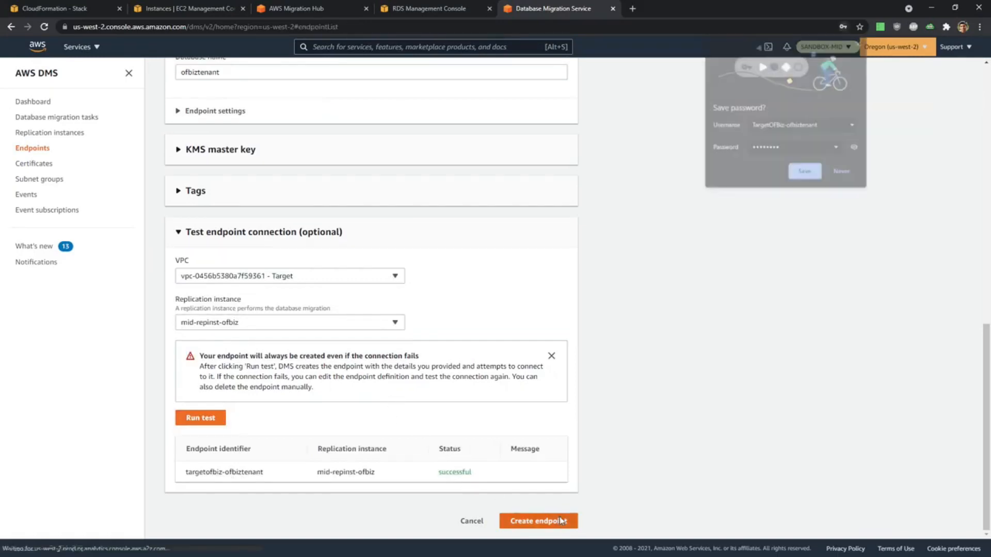
click(860, 42)
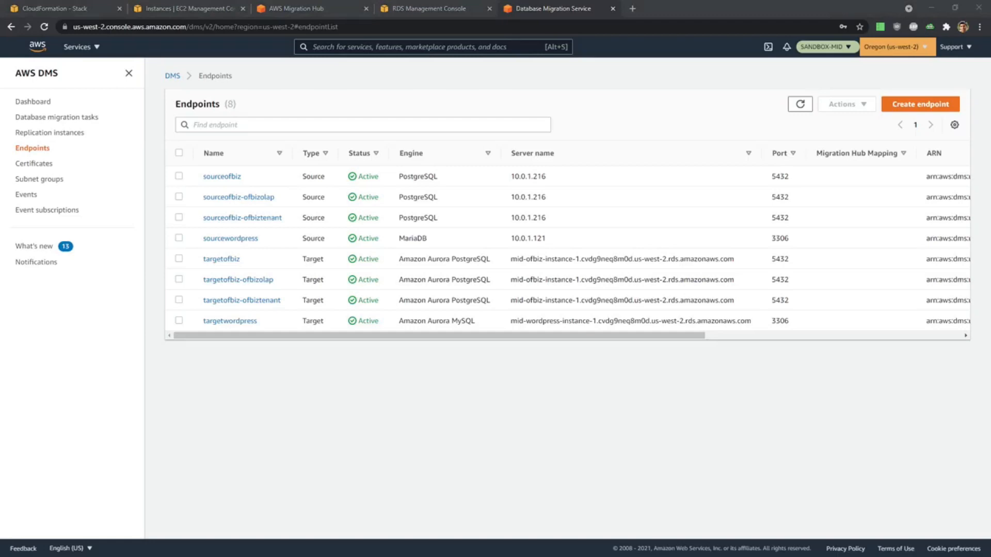
Review the Configure DMS and Migrate & Cutover sections of DMS Demo.md in Visual Studio Code.
key(alt+Tab)
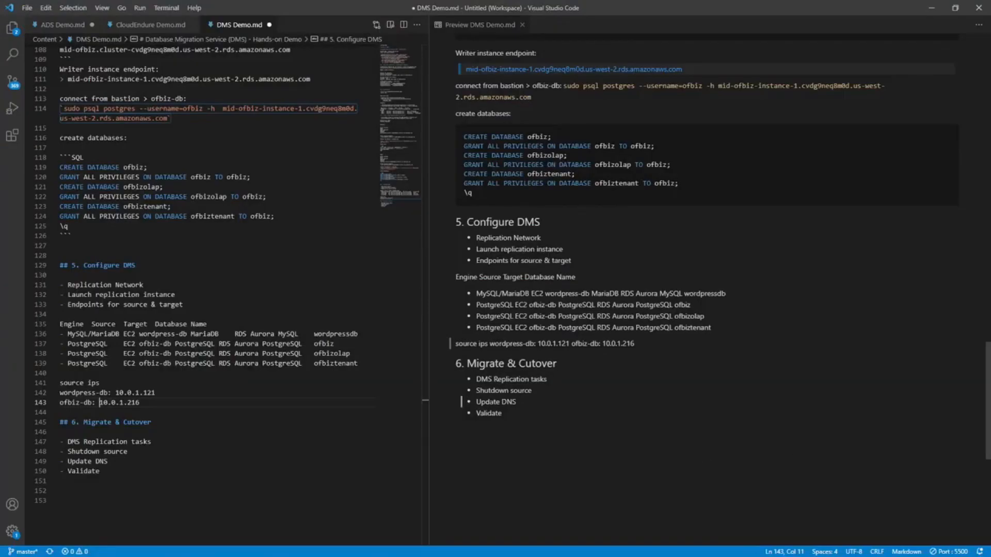
key(Down)
scroll(181, 423, down, 2)
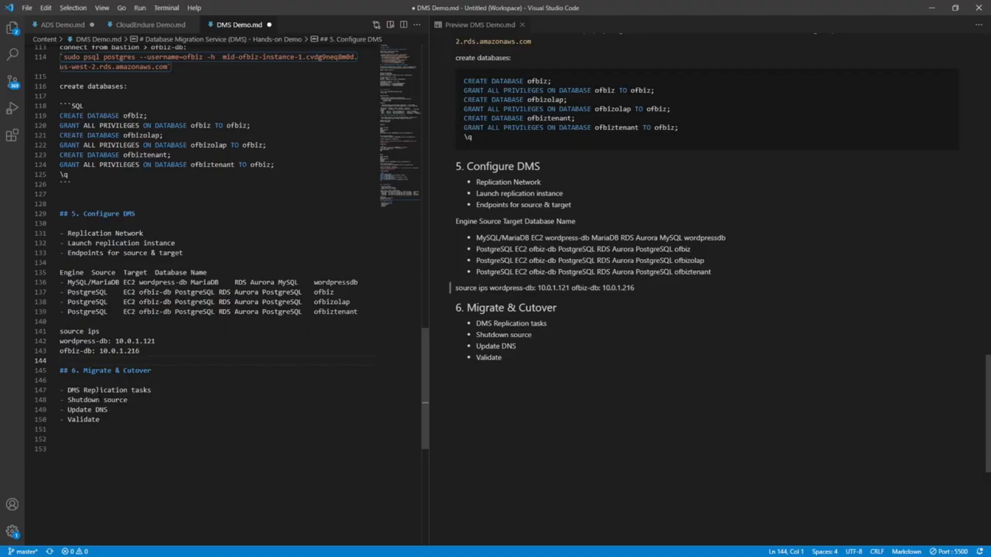
key(alt+Tab)
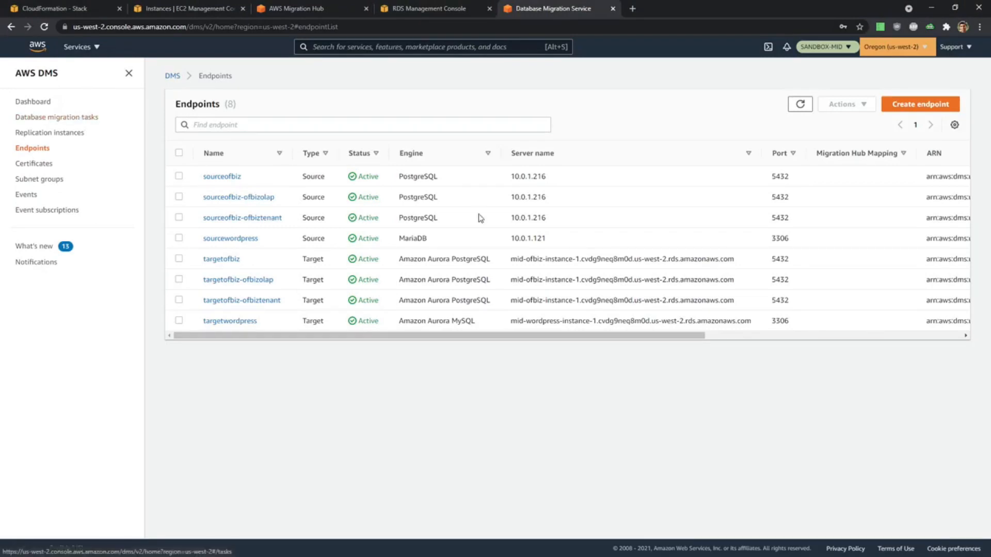
key(alt+Tab)
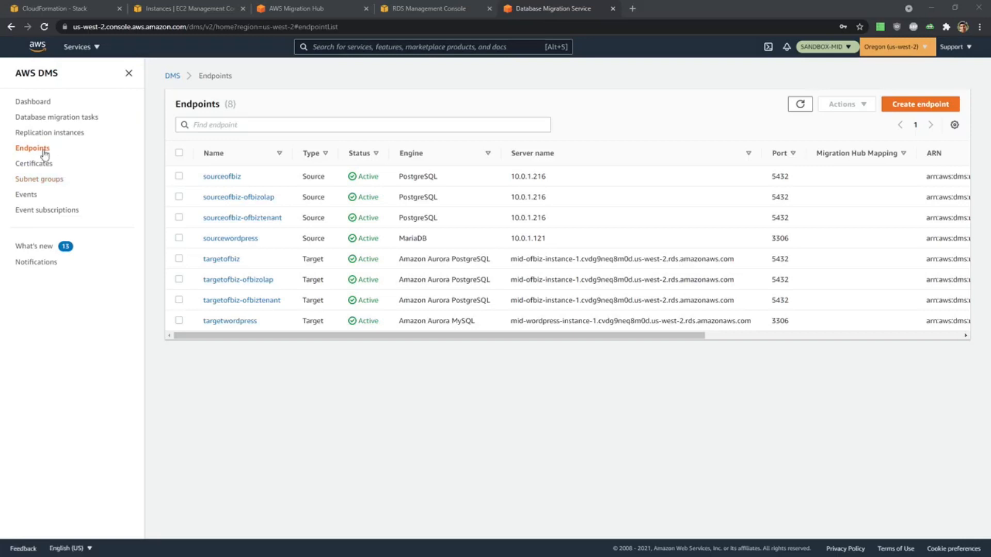
Start a new database migration task with the identifier WordPress-MySQL-to-Aurora.
click(55, 119)
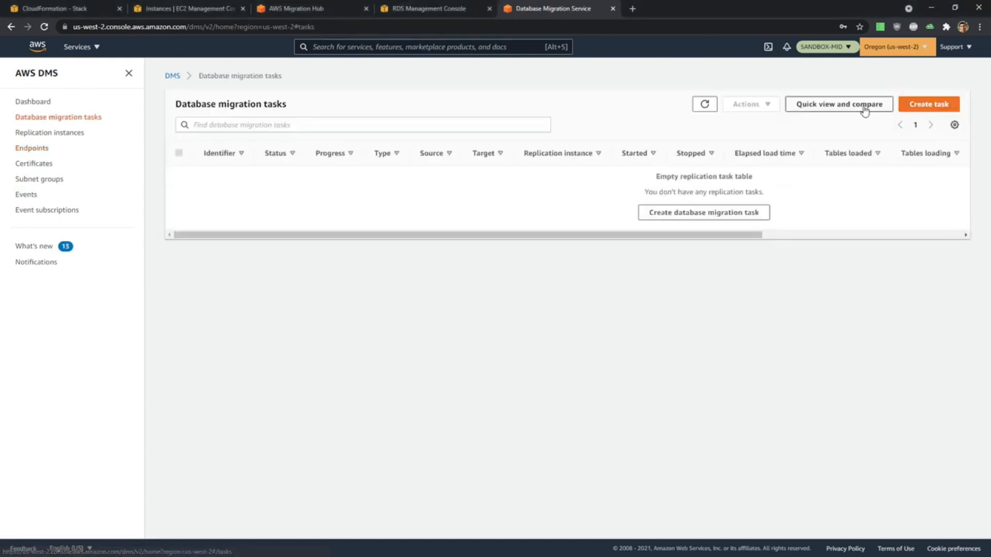
click(907, 109)
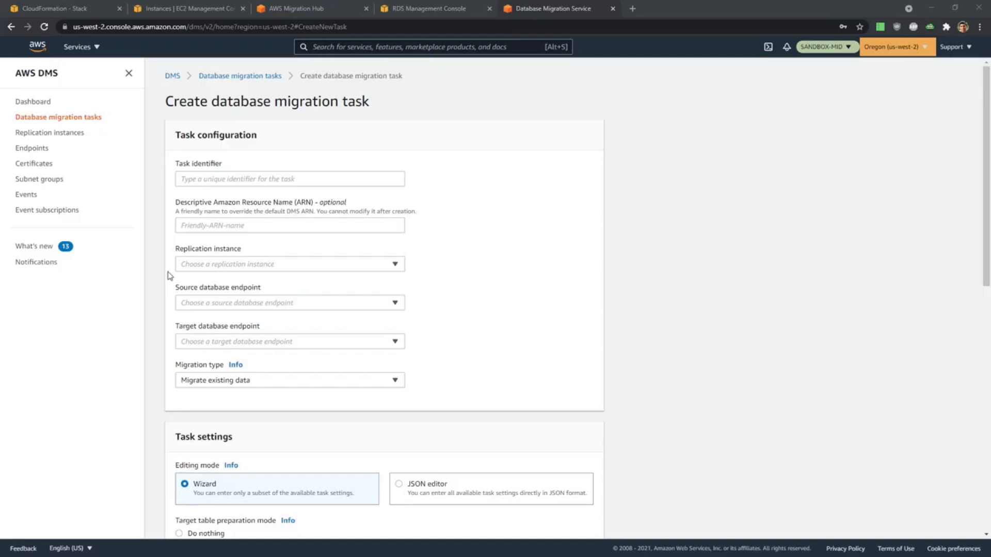
click(186, 181)
text(WordPress-MySQL-to-Aurora)
Assign the task replication instance mid-repinst-wp, source endpoint sourcewordpress, and target endpoint targetwordpress.
scroll(540, 233, down, 1)
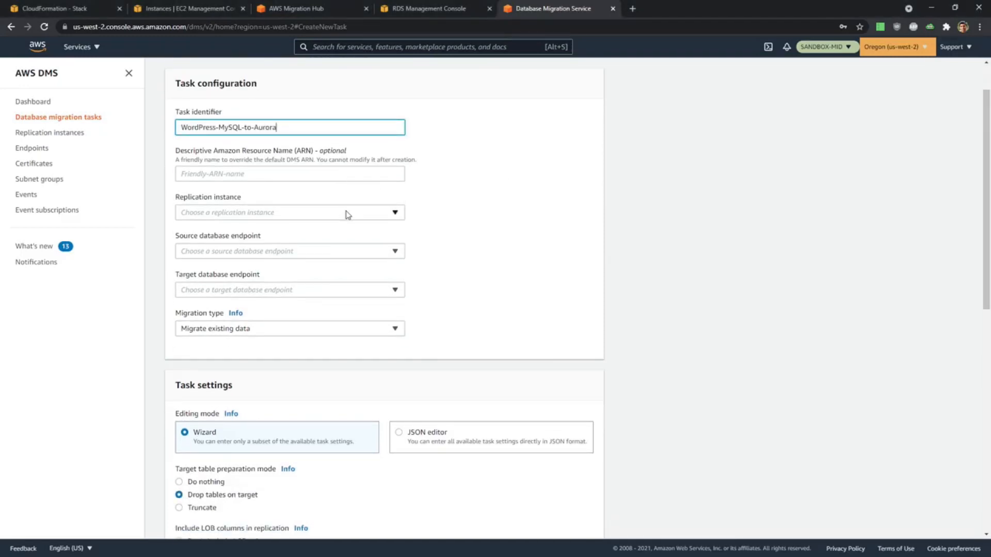
click(346, 214)
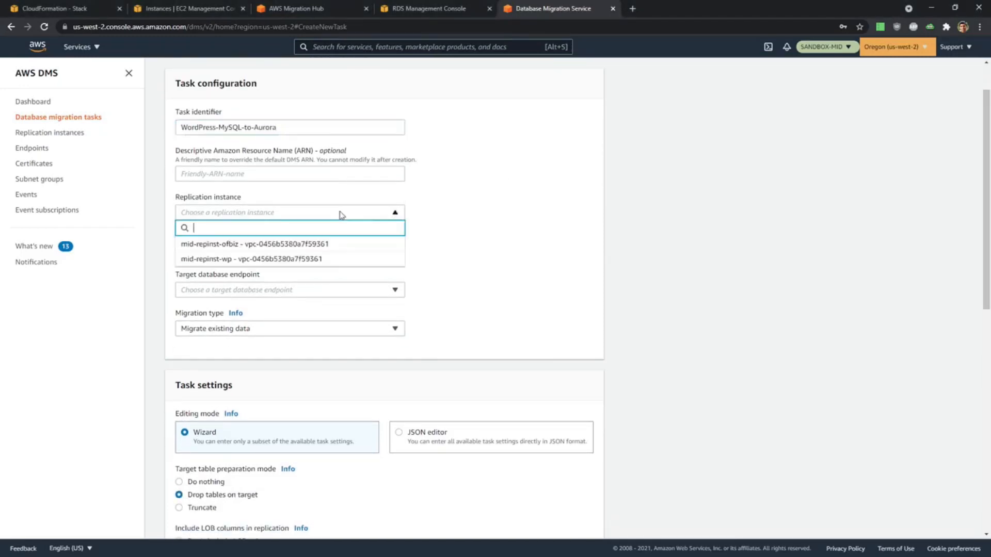
click(326, 263)
scroll(530, 272, down, 2)
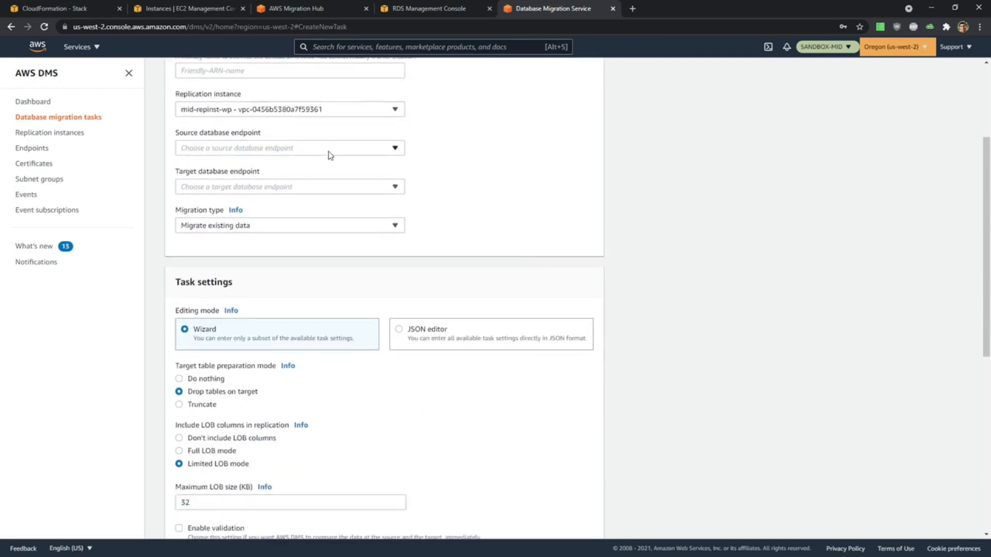
click(329, 150)
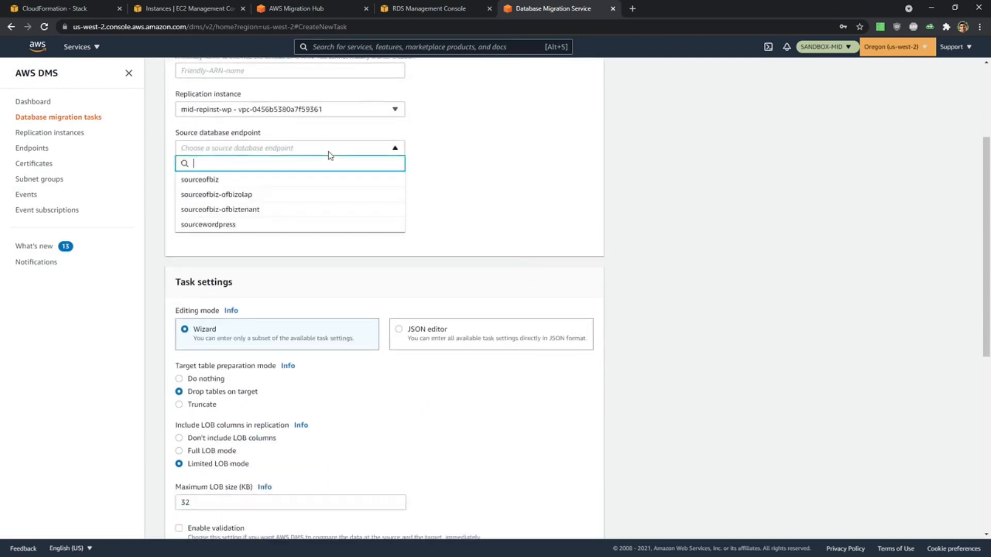
click(281, 223)
click(274, 188)
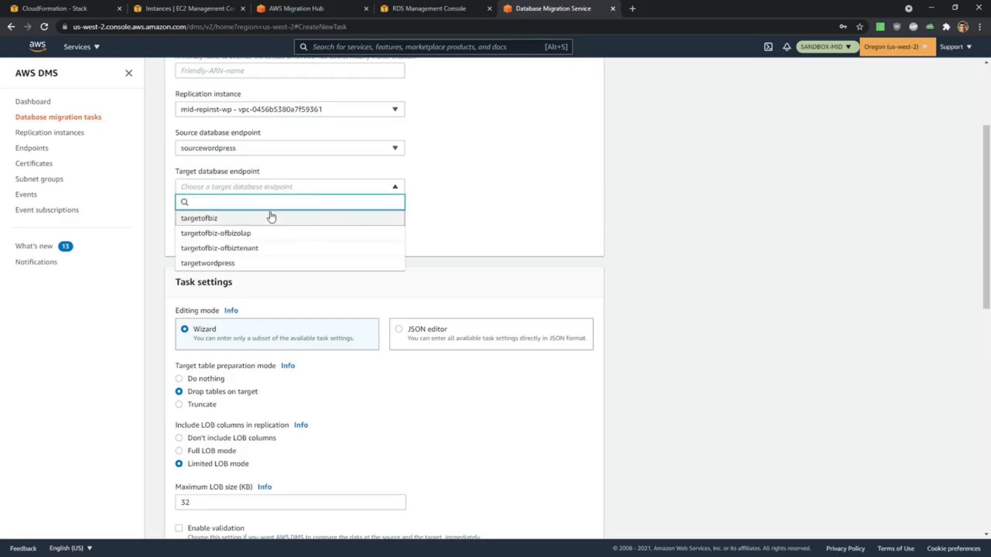
click(268, 265)
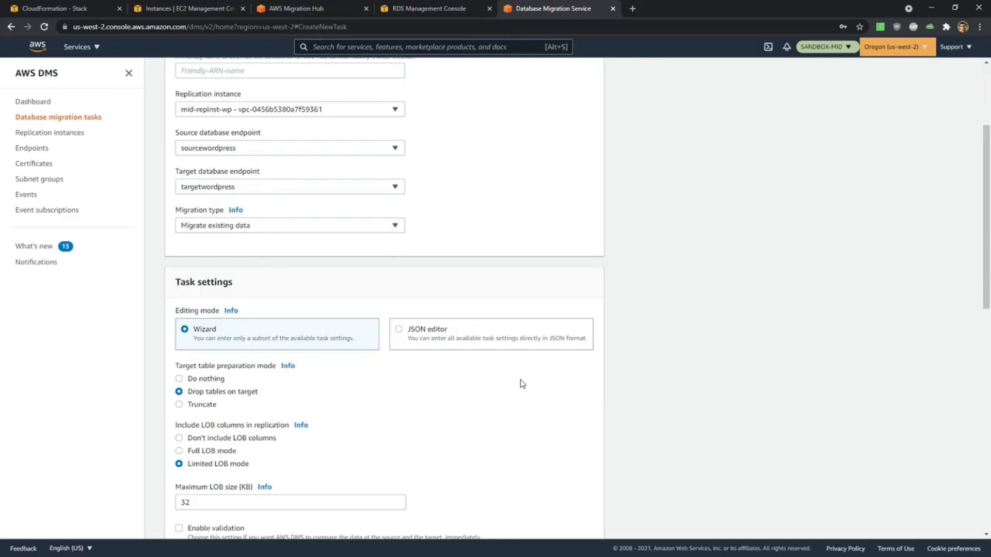
Add a selection rule using an entered schema that includes schema % and table %, and create the WordPress migration task.
scroll(523, 383, down, 2)
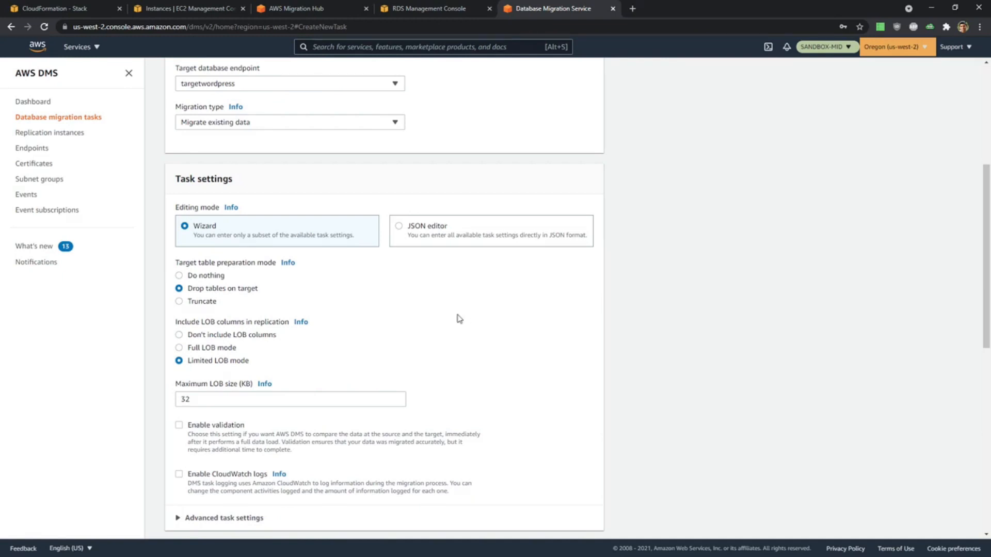
scroll(458, 318, down, 2)
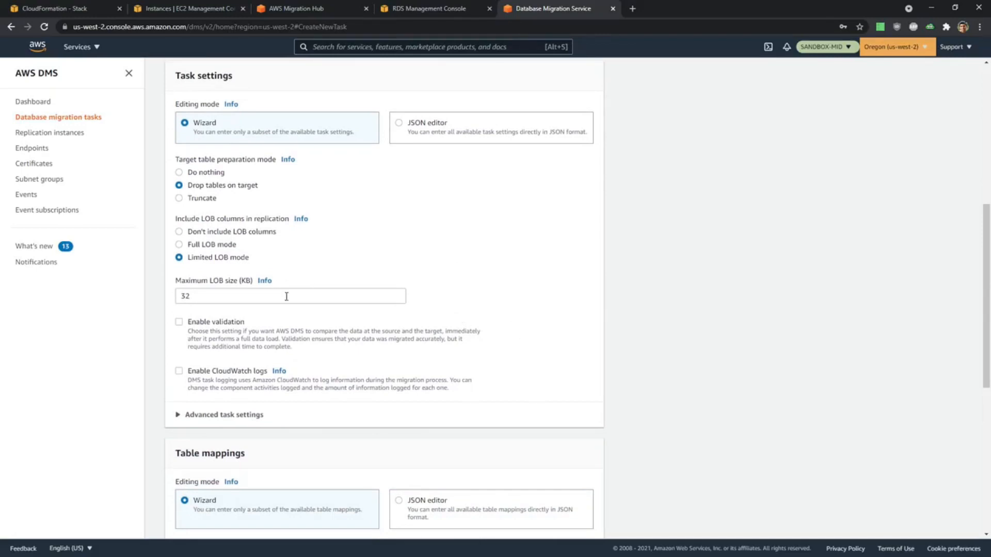
scroll(287, 297, down, 5)
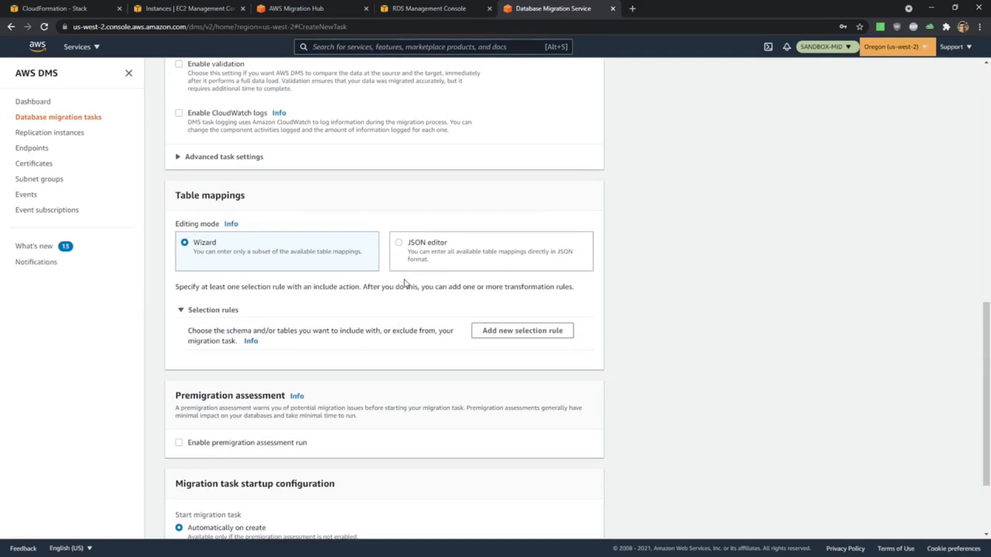
scroll(320, 327, down, 1)
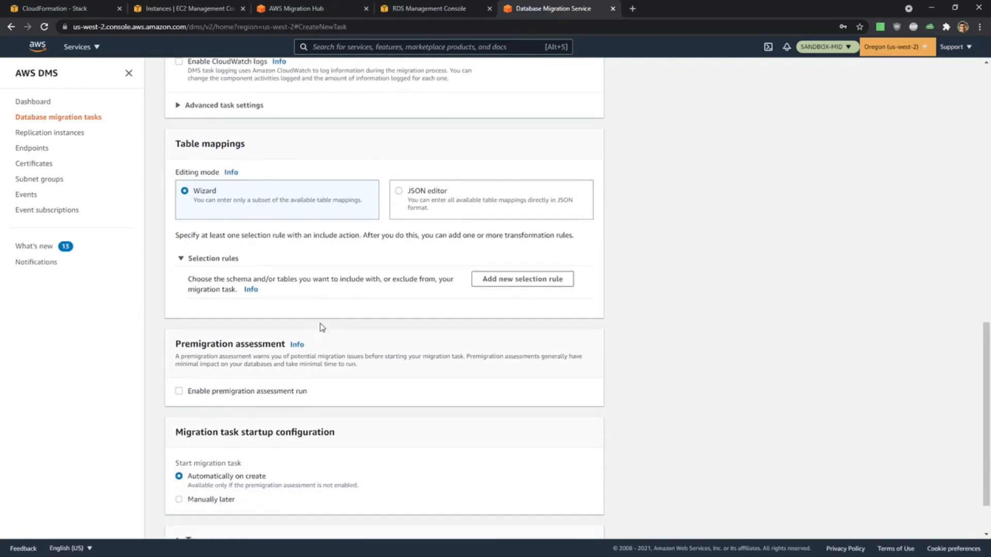
click(540, 283)
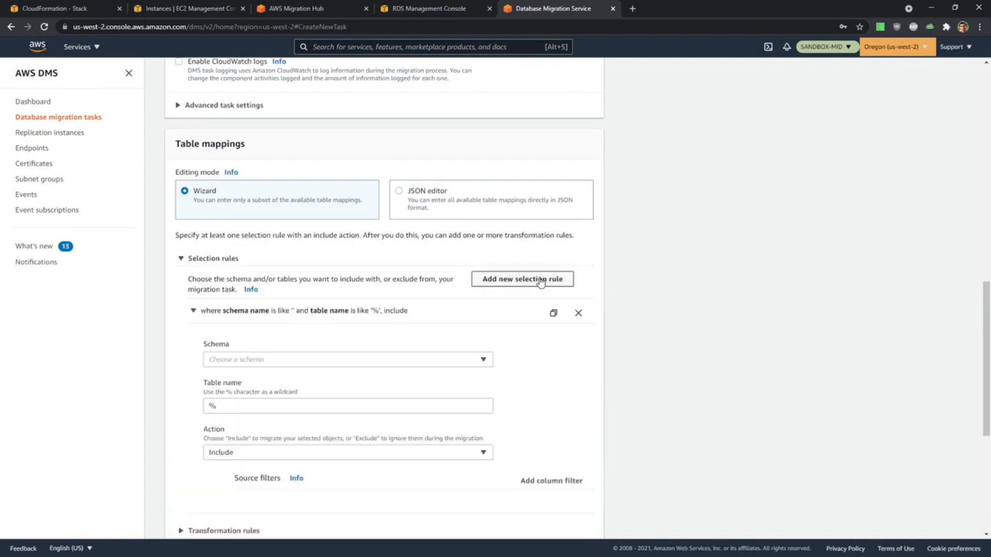
scroll(447, 329, down, 2)
click(244, 257)
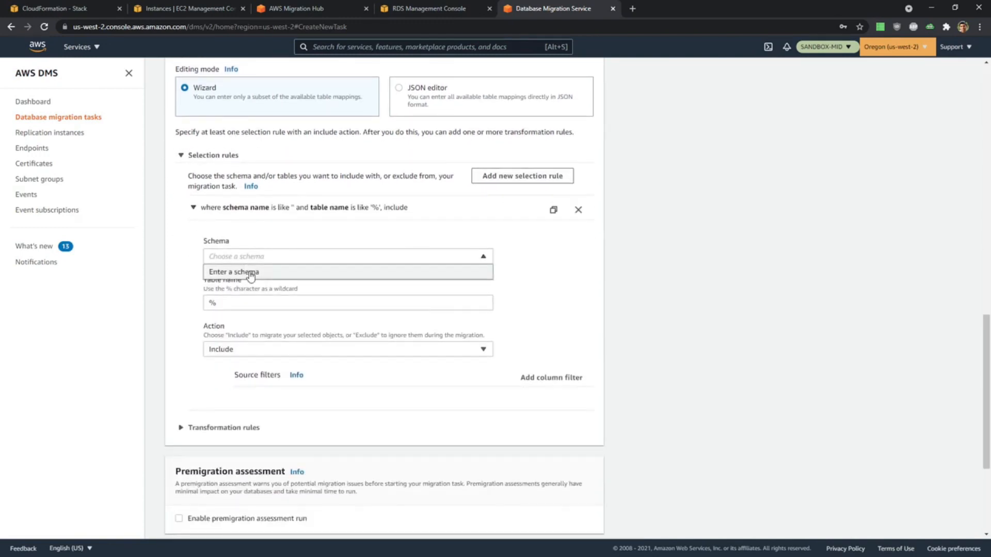
click(250, 272)
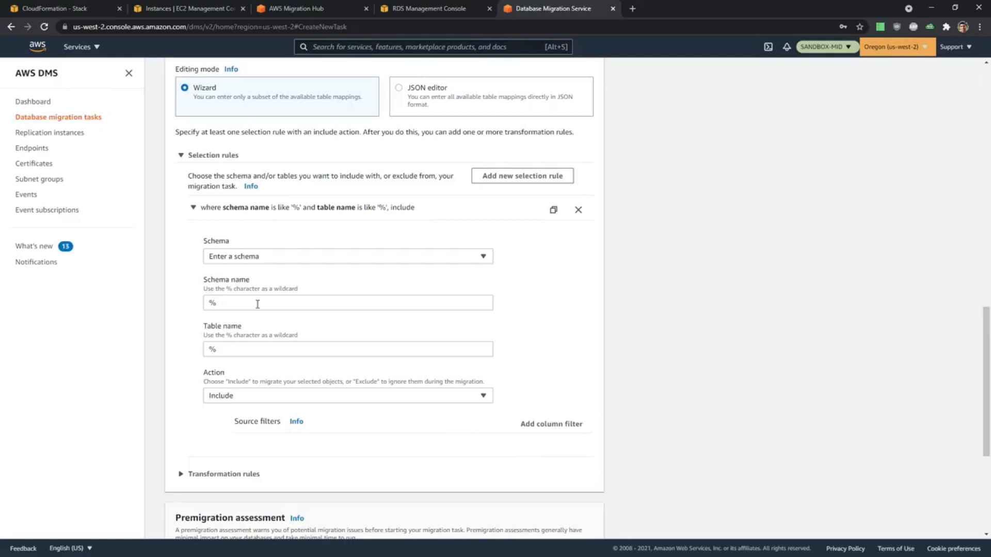
scroll(481, 414, down, 5)
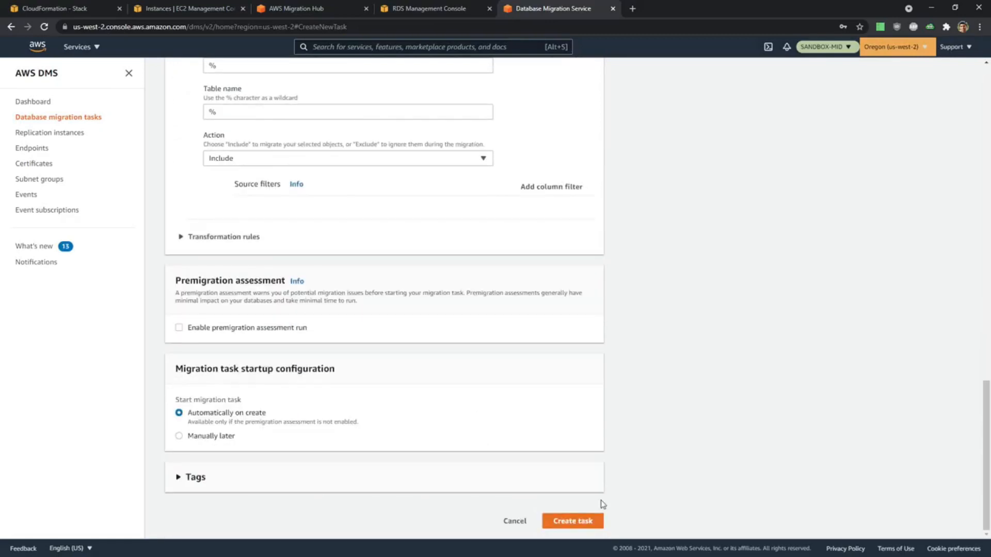
click(593, 520)
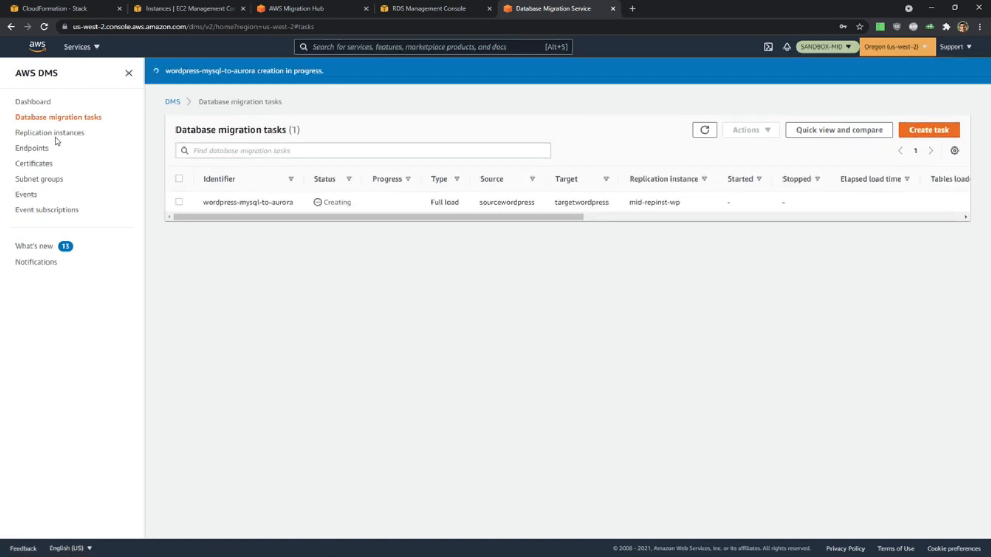
Start another database migration task in a new browser tab with the identifier OFBiz-PostgreSQL-to-Aurora.
middle_click(64, 122)
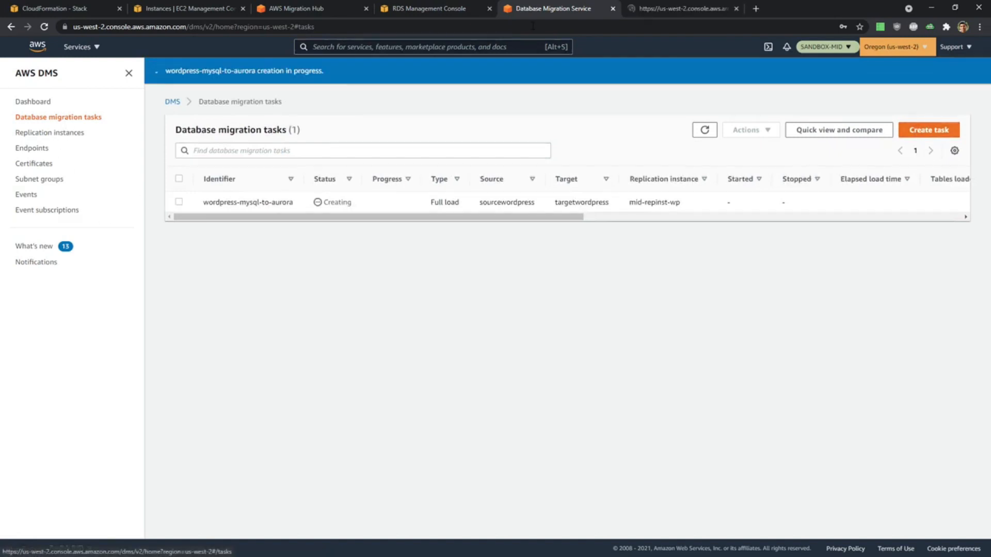
click(647, 11)
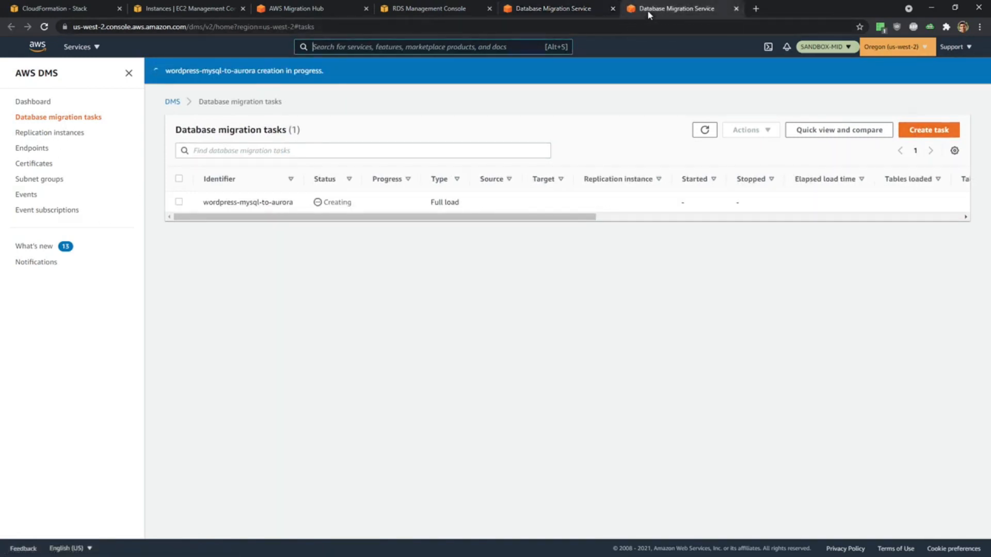
click(939, 139)
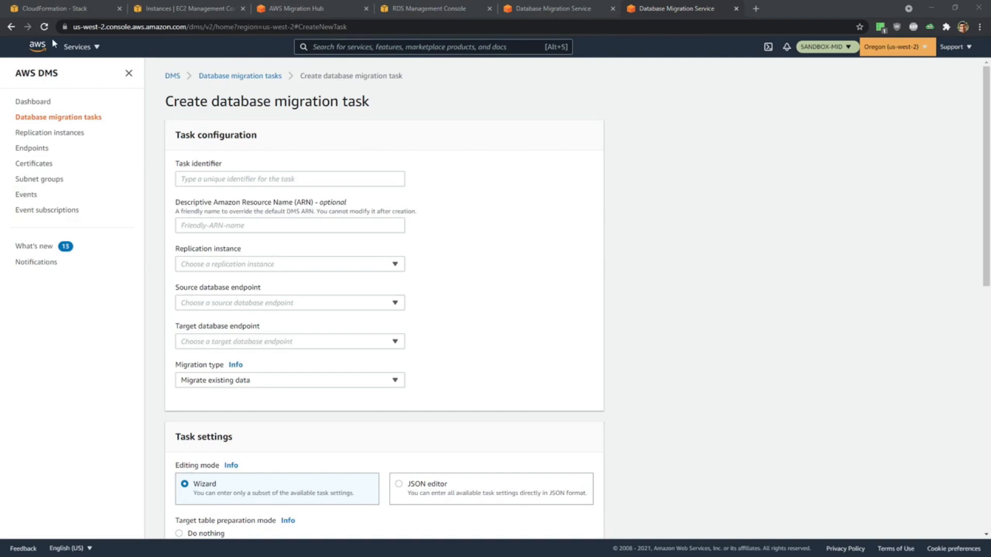
click(325, 180)
text(OFBiz-PostgreSQL-to-Aurora)
click(495, 214)
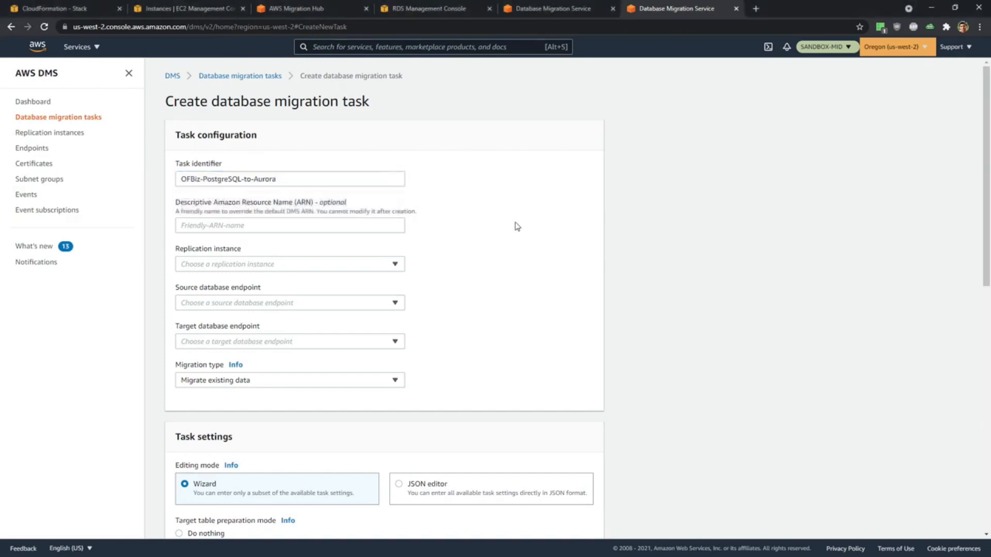
Assign the OFBiz task replication instance mid-repinst-ofbiz, source endpoint sourceofbiz, and target endpoint targetofbiz.
scroll(516, 225, down, 2)
click(266, 164)
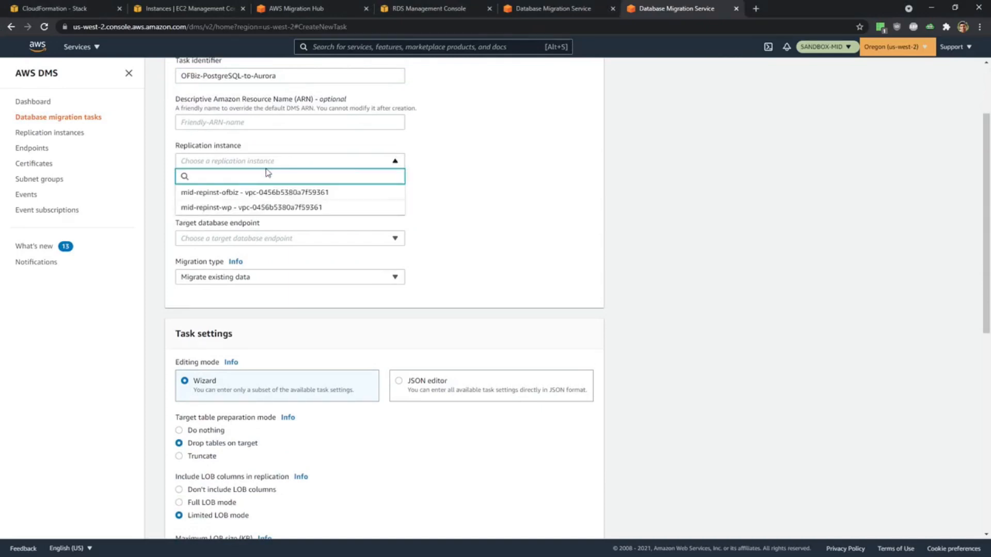
click(262, 193)
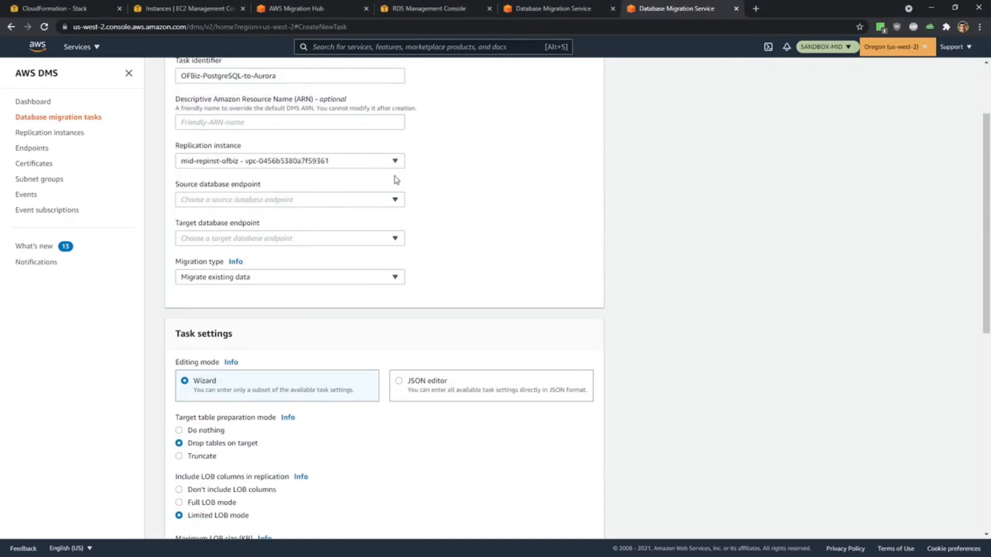
click(245, 200)
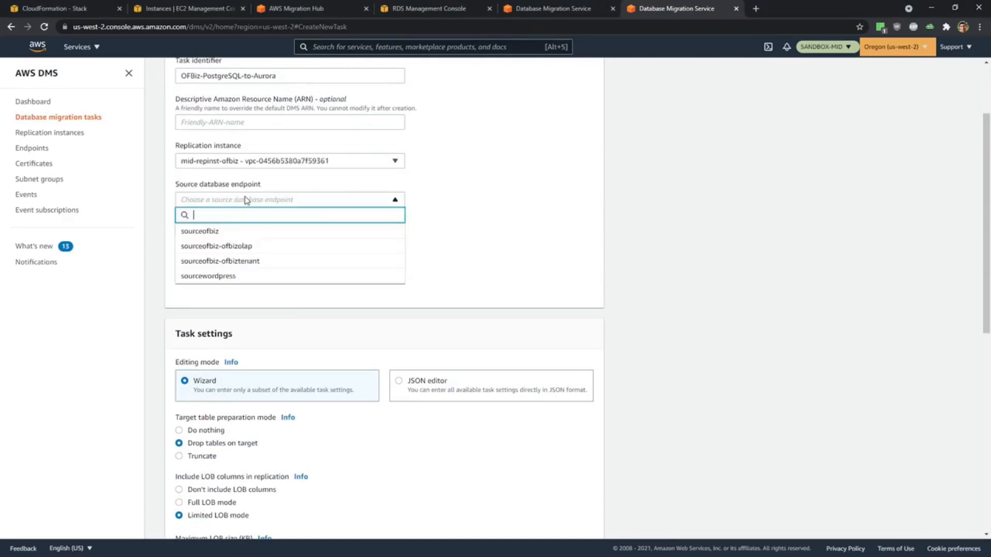
click(233, 233)
click(234, 238)
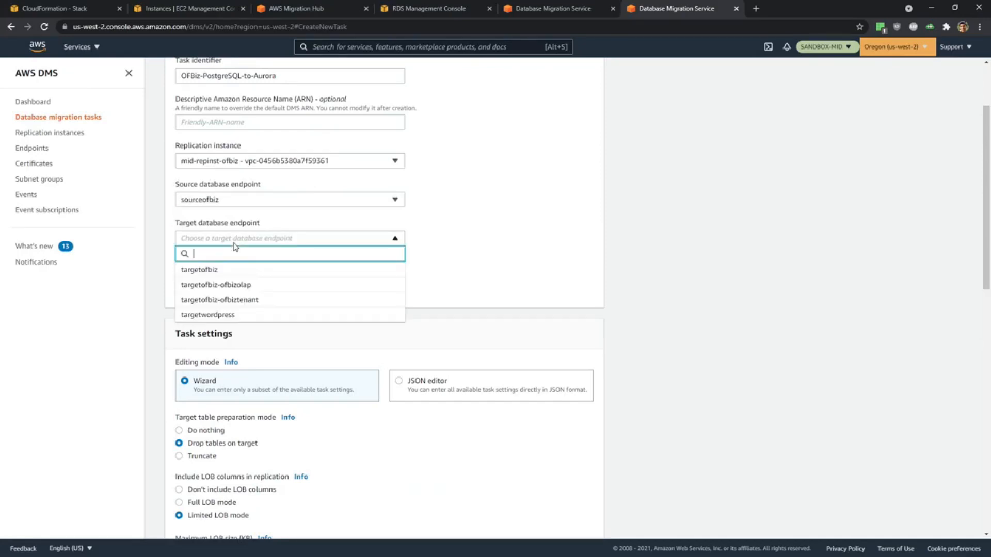
click(234, 271)
Add an include rule with an entered schema of % and table % to OFBiz-PostgreSQL-to-Aurora, and create the task.
scroll(299, 358, down, 3)
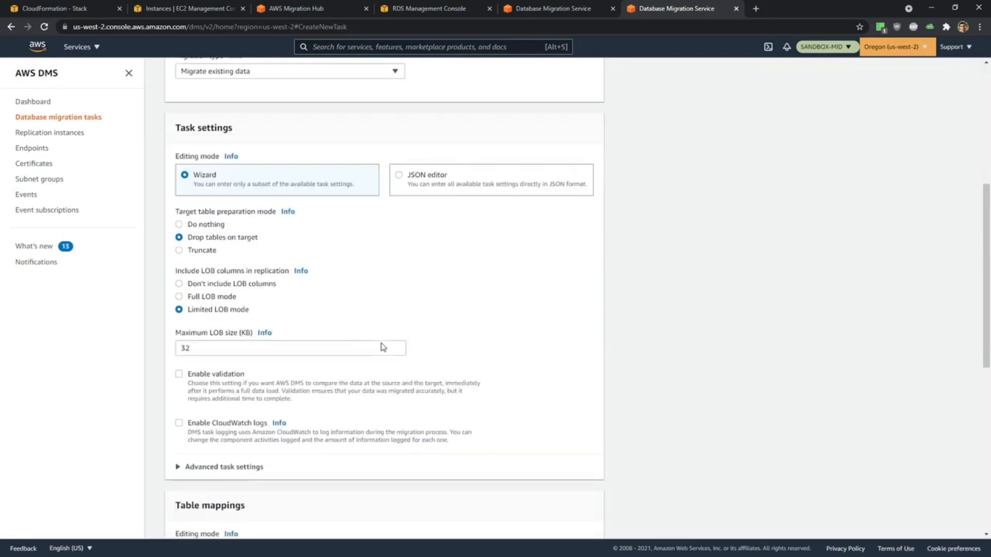
scroll(380, 347, down, 4)
scroll(389, 312, up, 3)
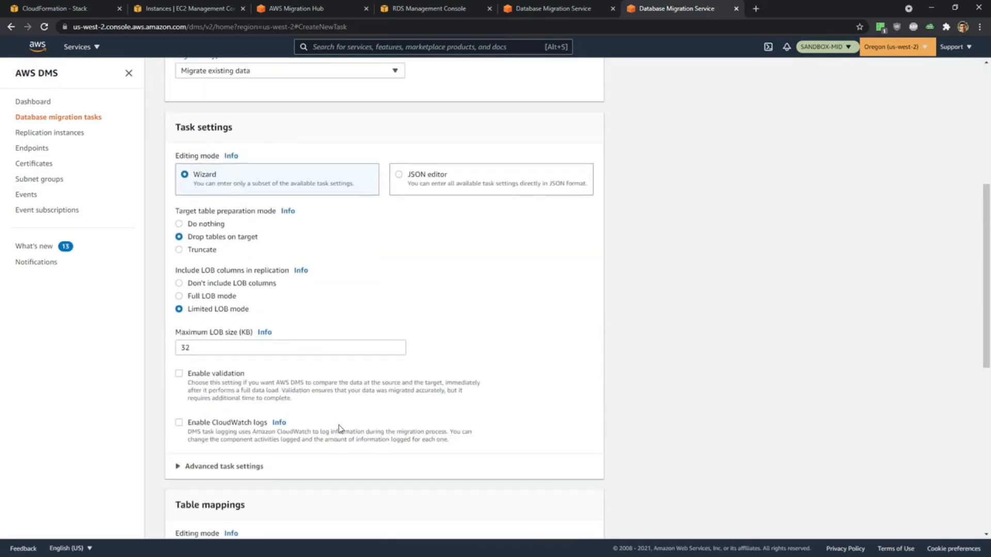
scroll(339, 428, down, 6)
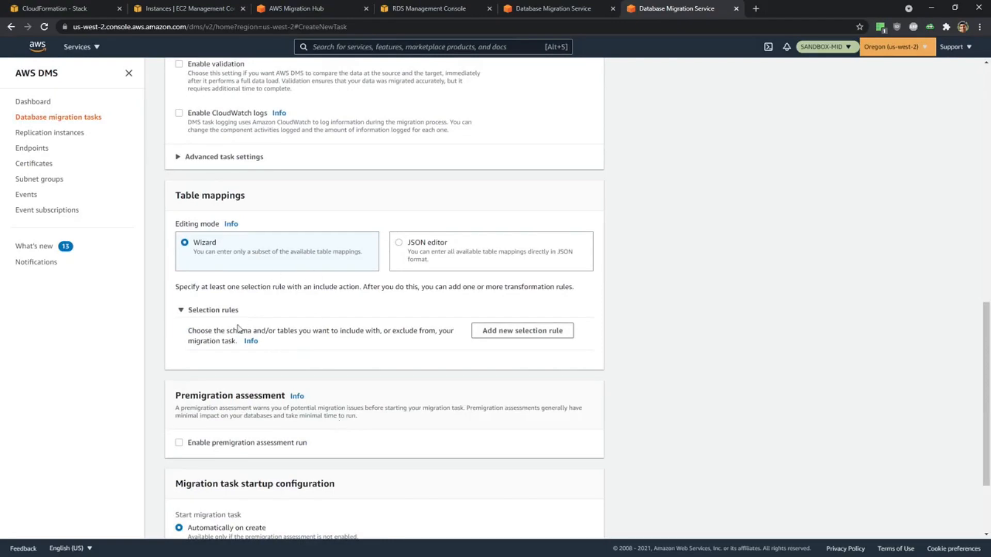
click(554, 335)
scroll(516, 320, down, 4)
click(216, 206)
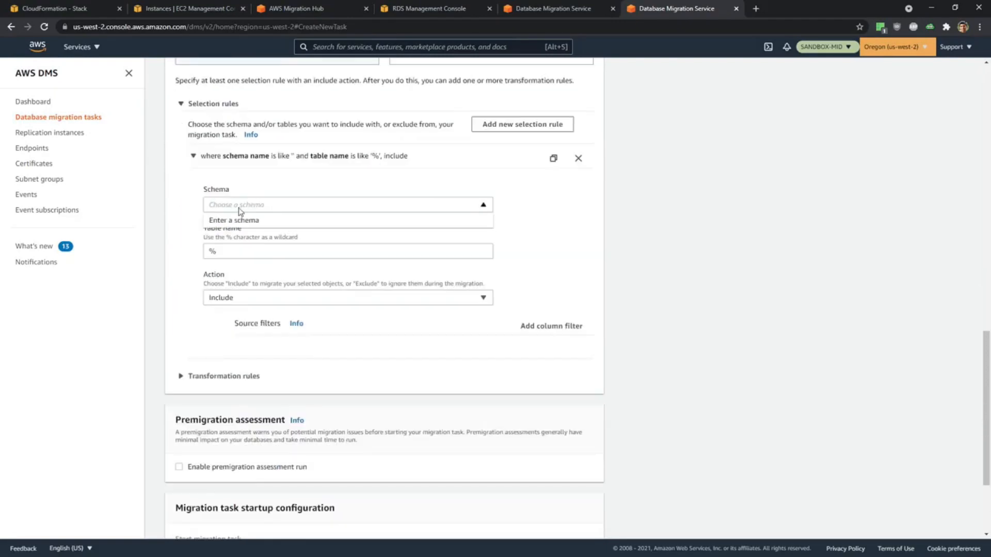
click(222, 219)
scroll(511, 354, down, 4)
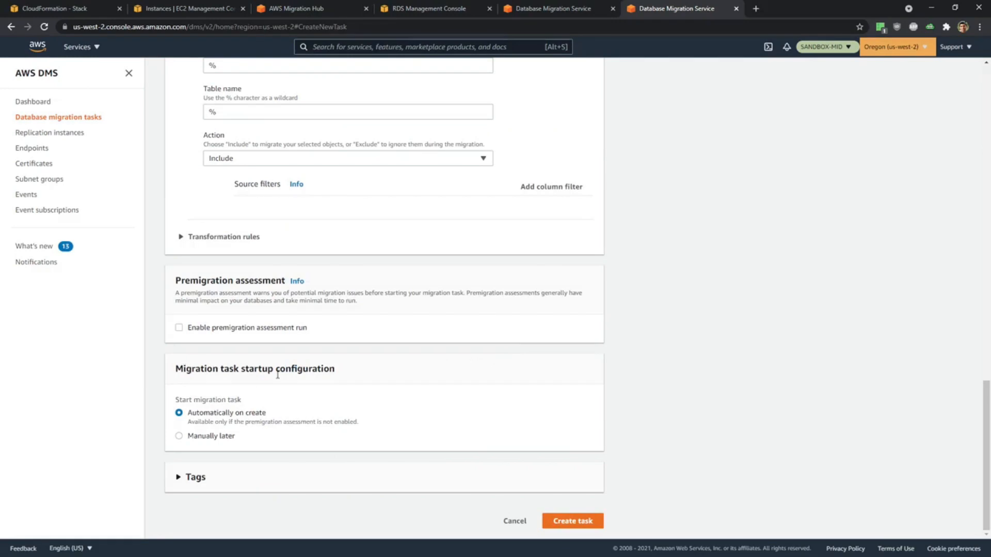
click(589, 522)
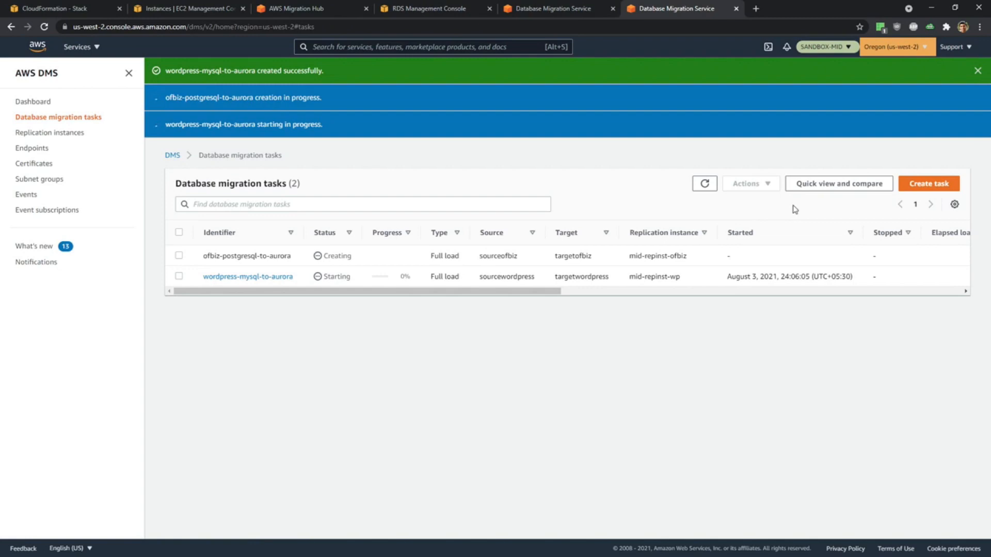
Start a further migration task in a new browser tab with the identifier OFBiz-ofbizolap-PostgreSQL-to-Aurora.
click(918, 184)
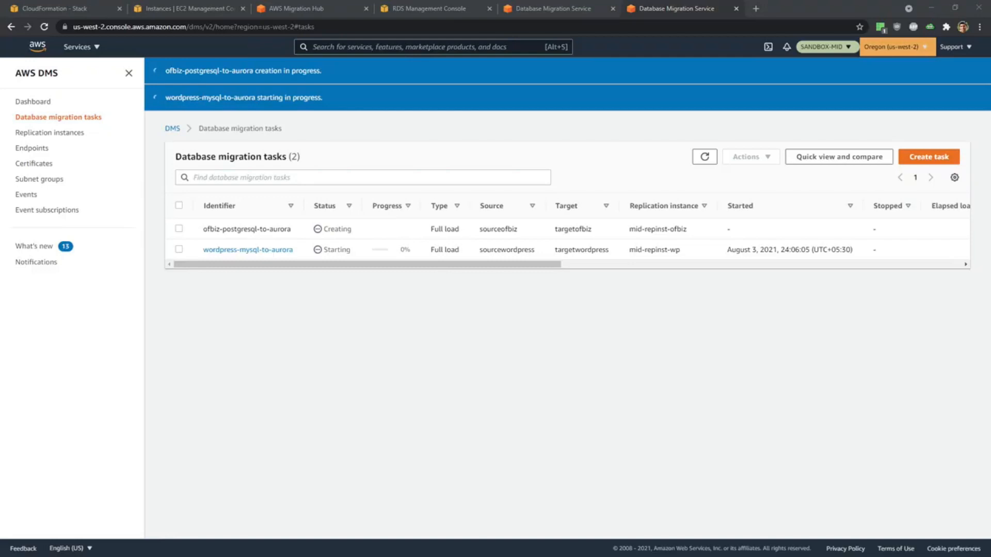
middle_click(64, 120)
click(788, 14)
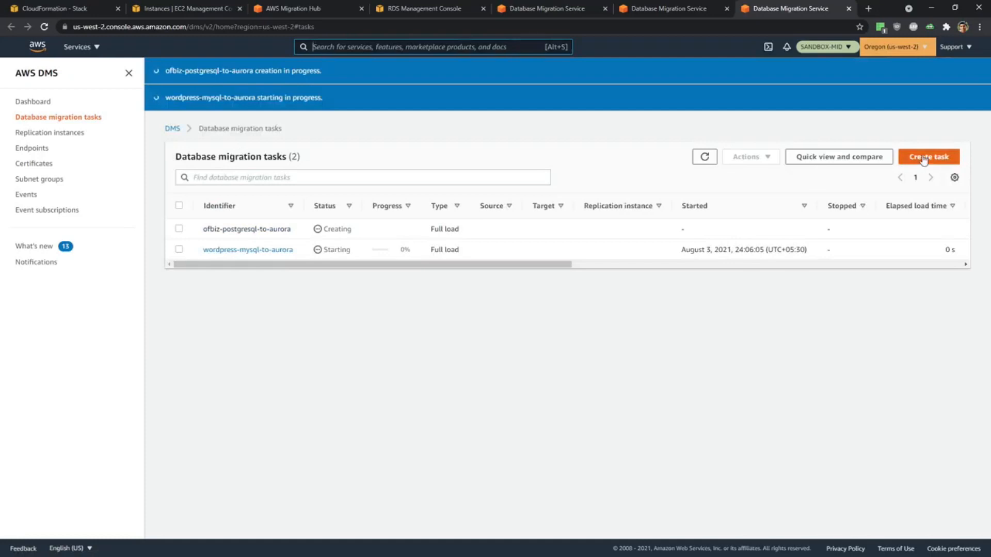
click(924, 158)
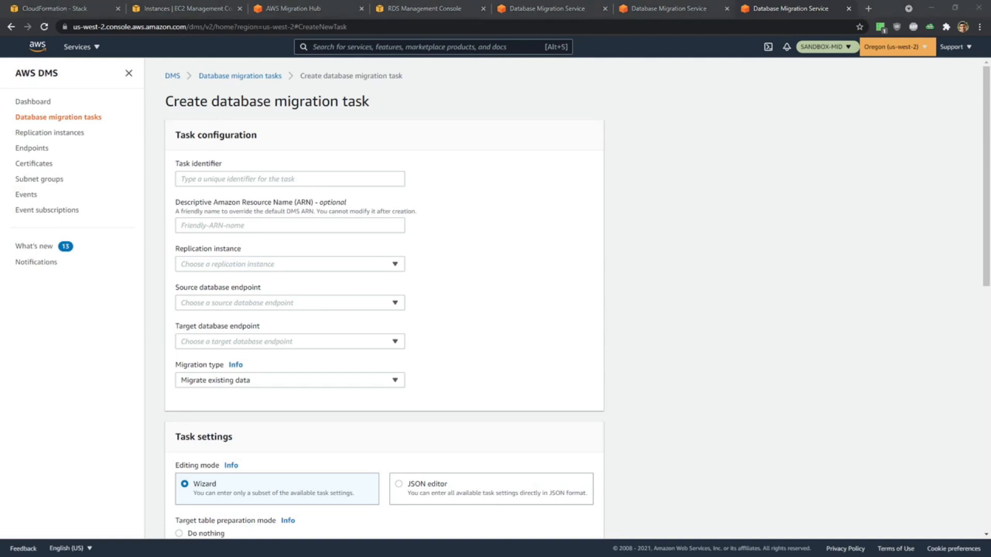
click(305, 179)
text(OFBiz-ofbizolap-PostgreSQL-to-Aurora)
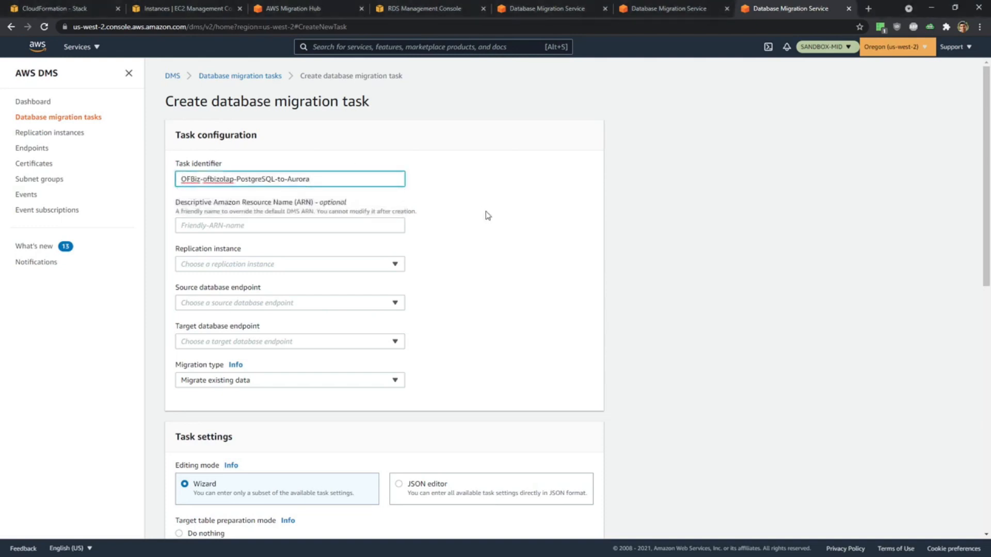
Assign the ofbizolap task replication instance mid-repinst-ofbiz, source endpoint sourceofbiz-ofbizolap, and target endpoint targetofbiz-ofbizolap.
scroll(488, 216, down, 2)
click(234, 160)
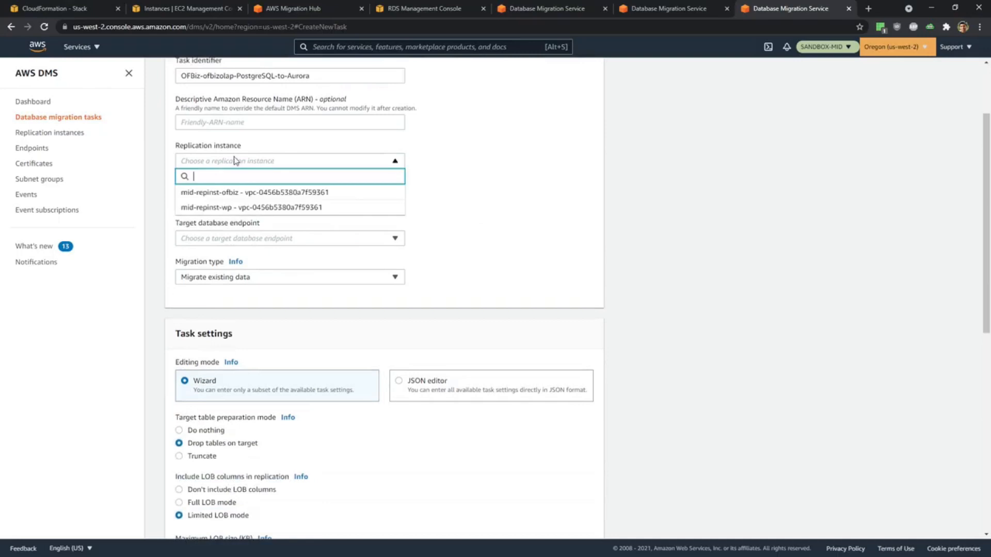
click(235, 193)
click(241, 200)
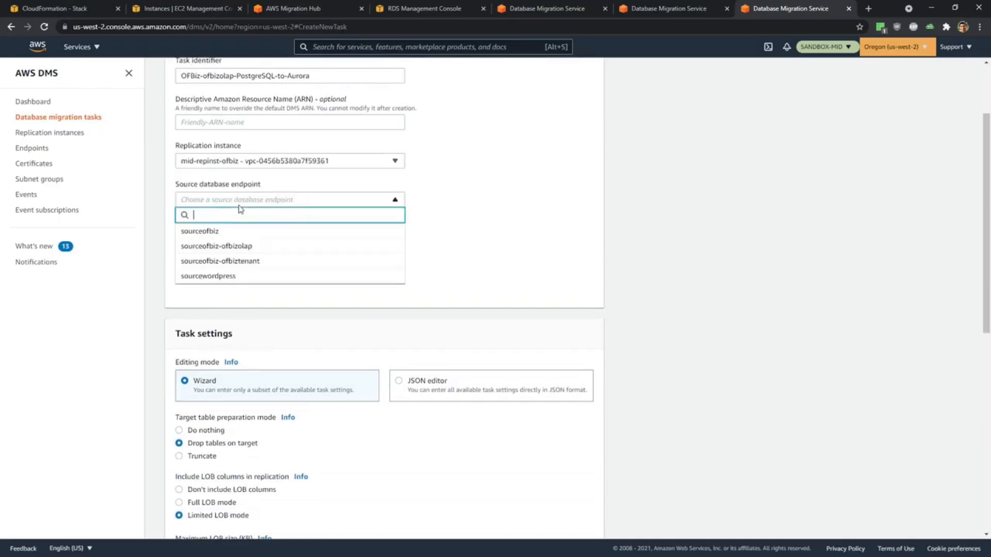
click(242, 246)
click(241, 238)
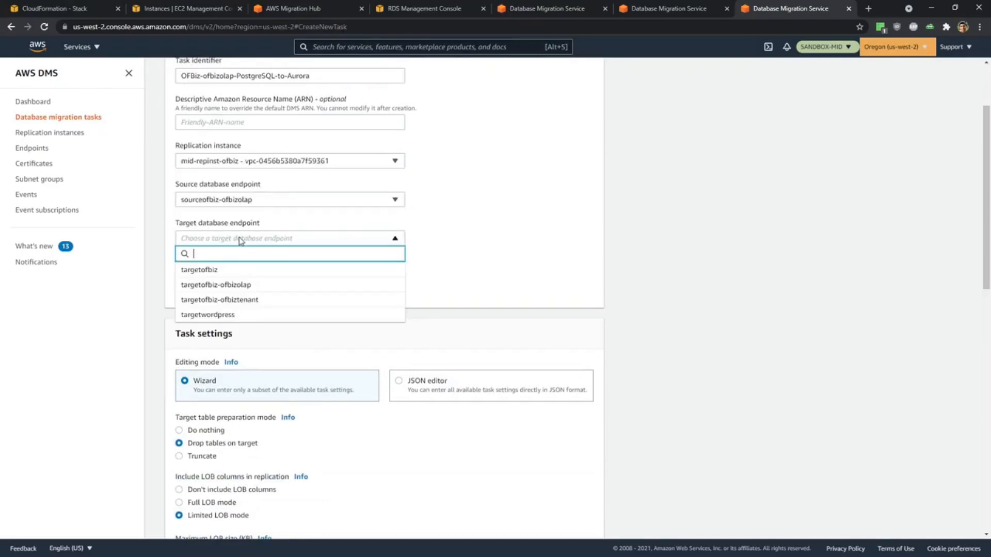
click(265, 286)
Add an include rule with an entered schema of % and table % to the ofbizolap task, and create the task.
scroll(361, 361, down, 8)
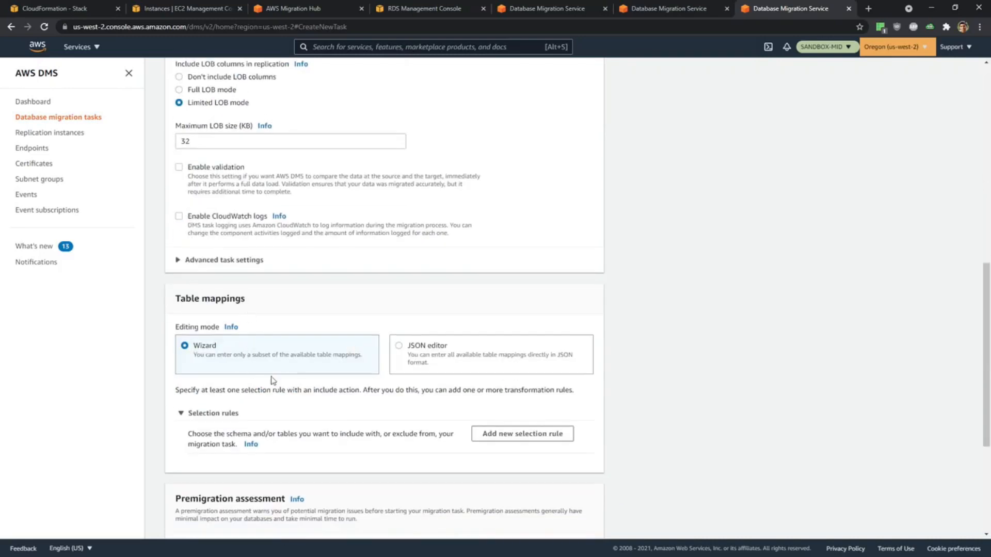
scroll(298, 387, down, 2)
click(518, 332)
scroll(518, 332, down, 5)
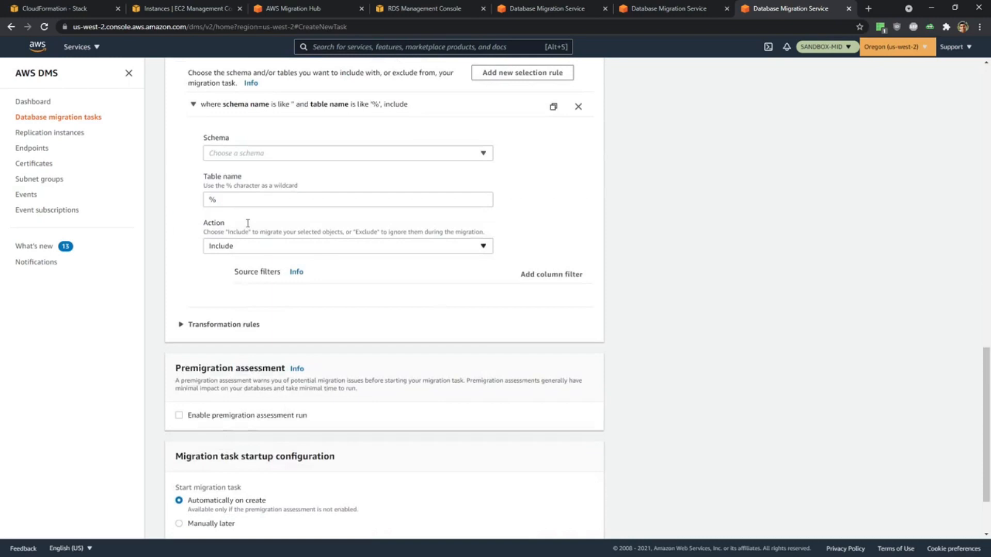
click(261, 153)
click(259, 169)
scroll(289, 276, down, 3)
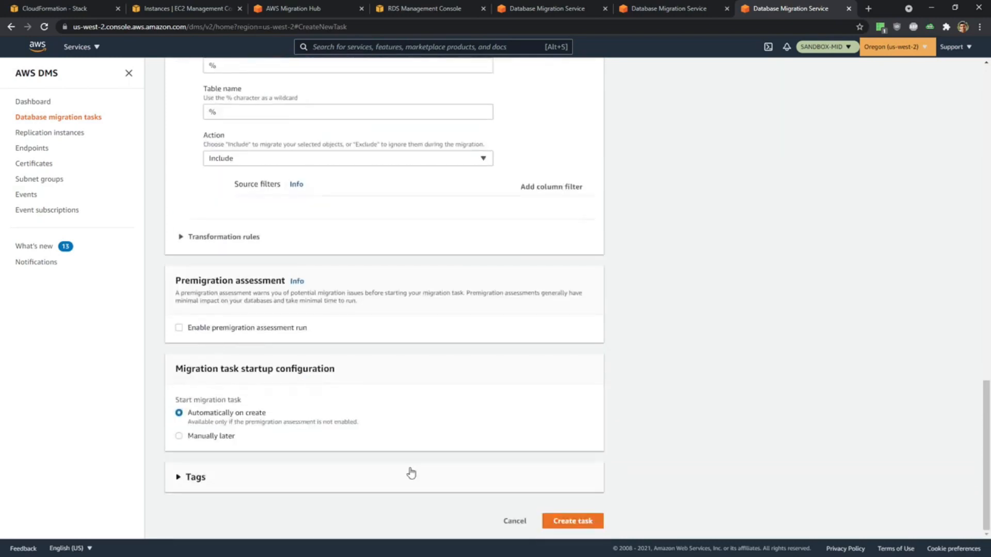
click(568, 521)
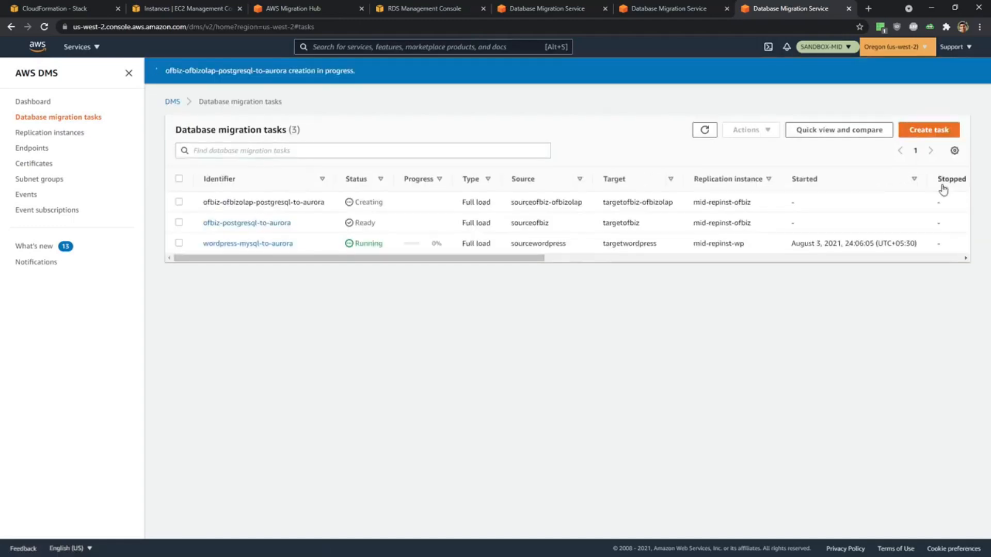
Start another migration task in a new browser tab with the identifier OFBiz-ofbiztenant-PostgreSQL-to-Aurora.
middle_click(78, 119)
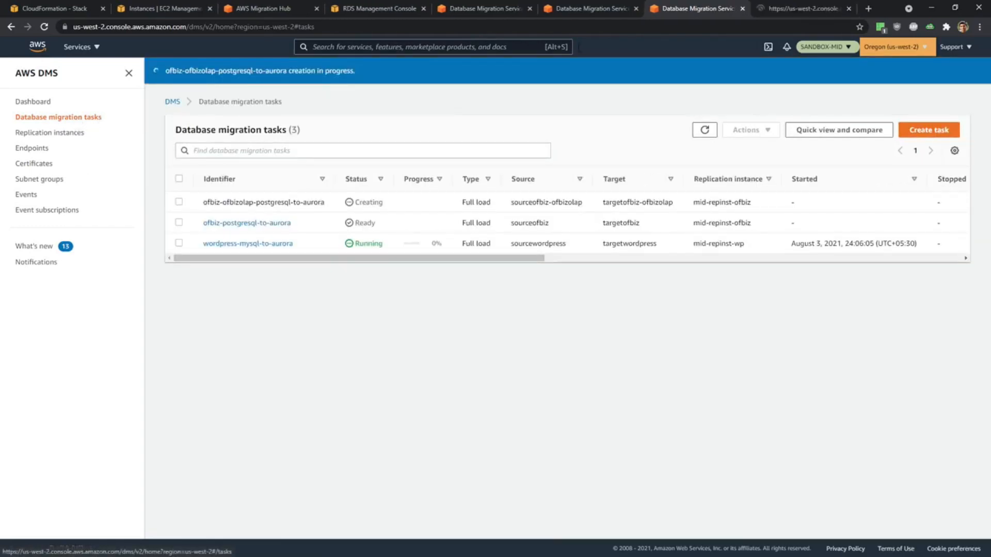
click(804, 9)
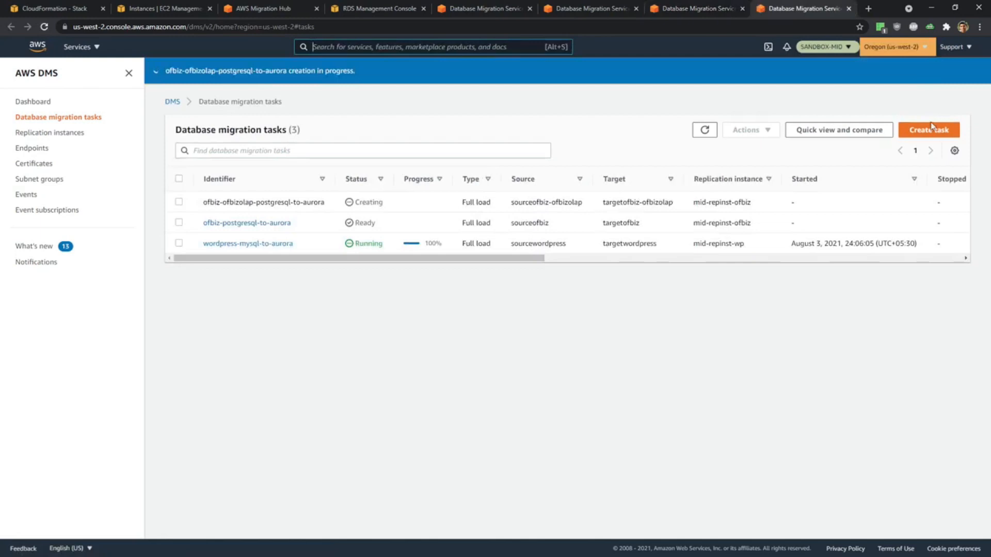
click(932, 127)
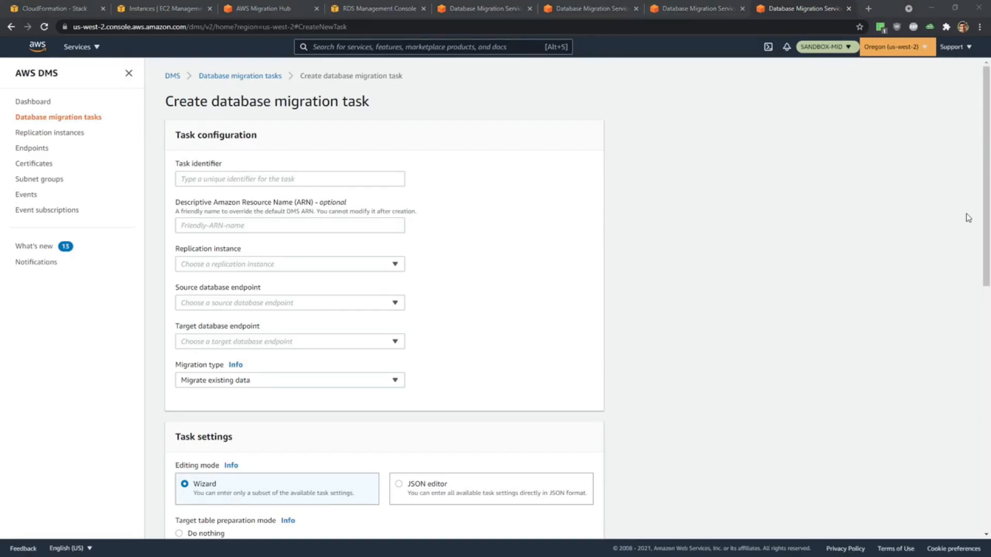
click(238, 181)
click(217, 202)
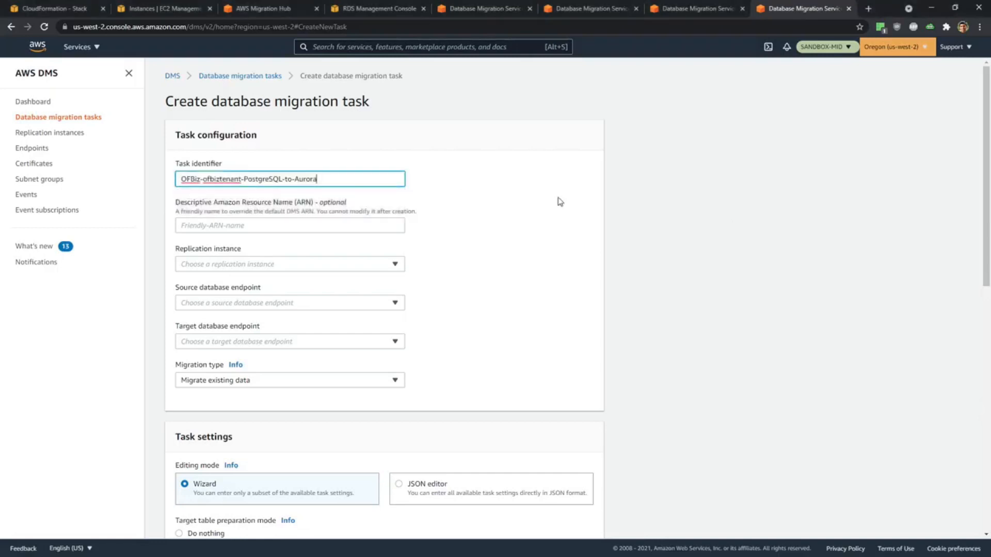
Assign the ofbiztenant task replication instance mid-repinst-ofbiz, source endpoint sourceofbiz-ofbiztenant, and target endpoint targetofbiz-ofbiztenant.
scroll(400, 237, down, 2)
click(237, 161)
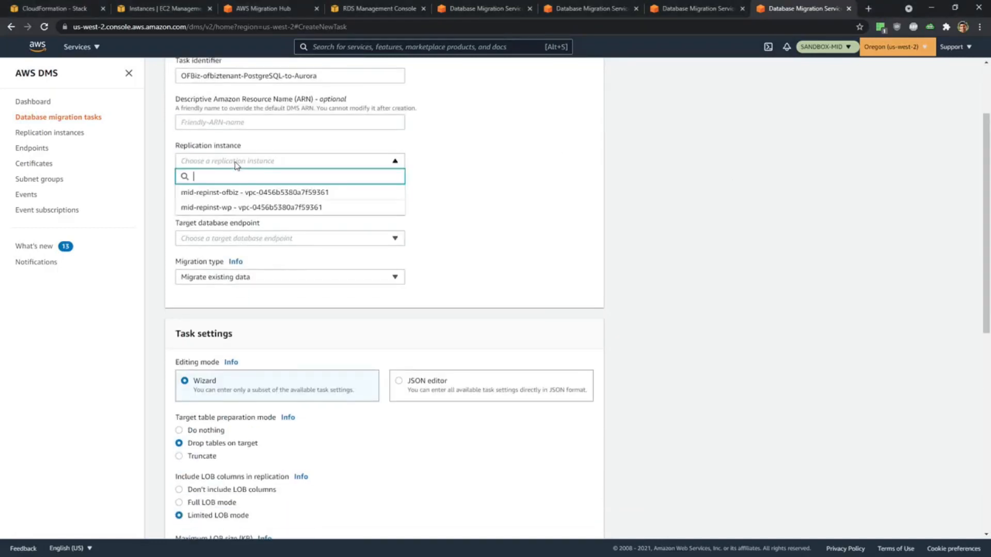
click(268, 198)
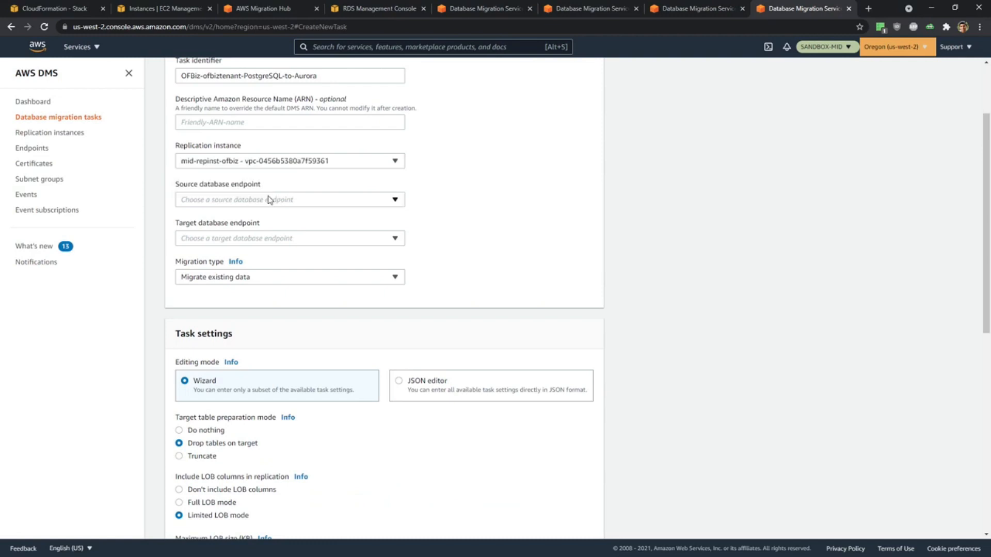
click(266, 198)
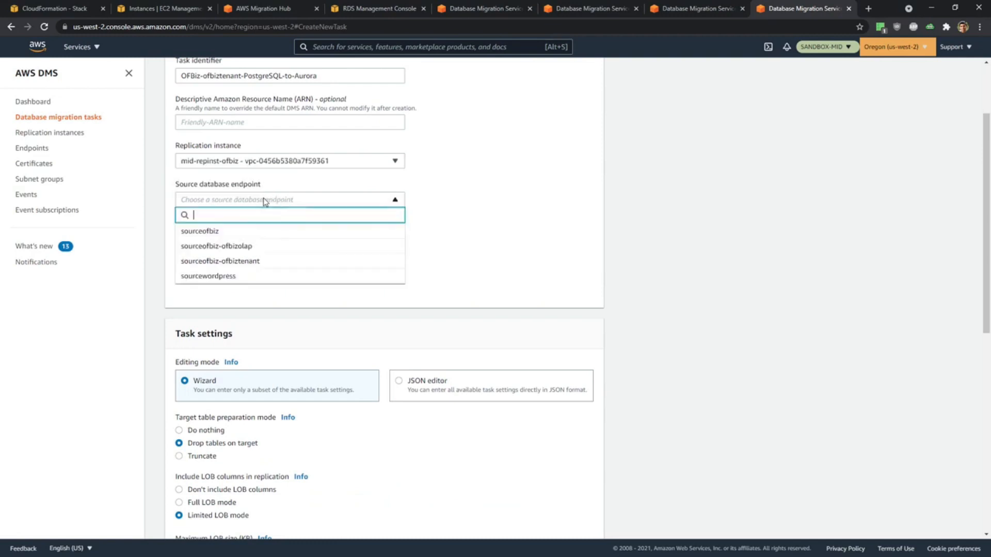
click(261, 261)
click(248, 239)
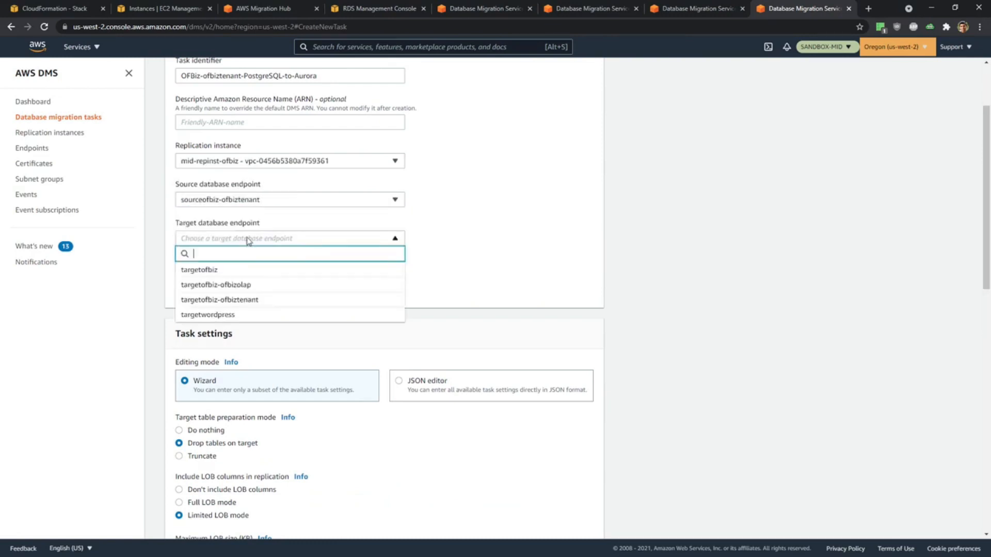
click(265, 300)
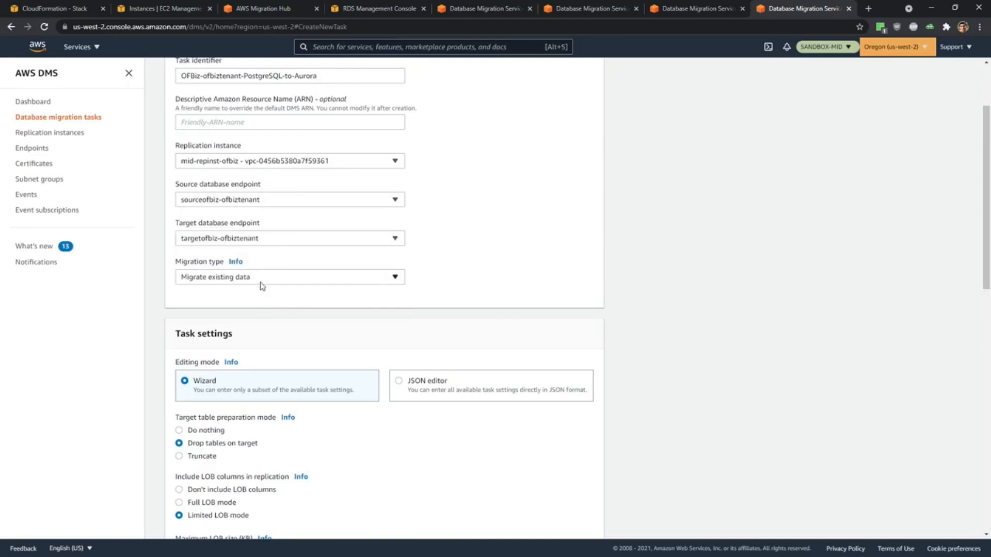
Add an include rule with an entered schema of % and table % to the ofbiztenant task, and create the task.
scroll(389, 358, down, 8)
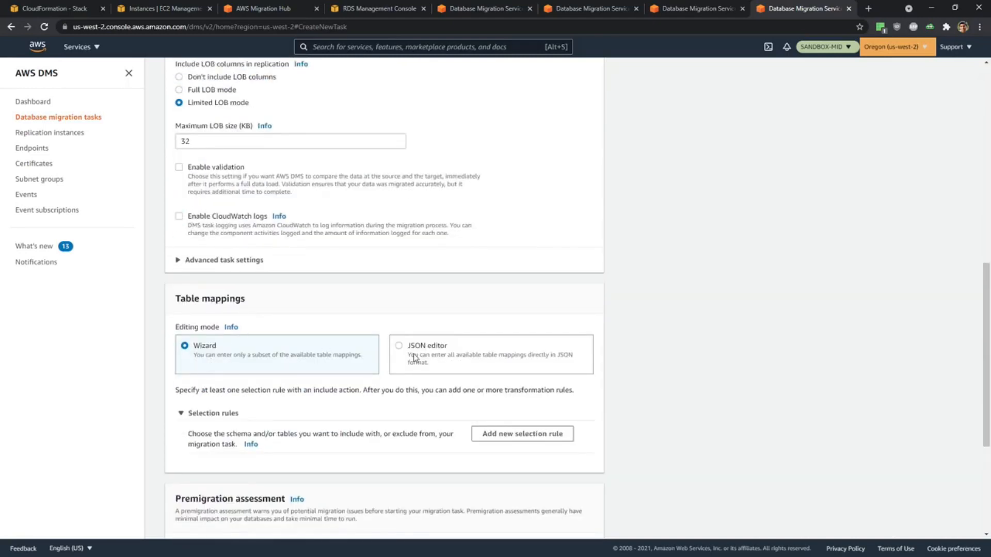
scroll(414, 350, down, 3)
click(523, 285)
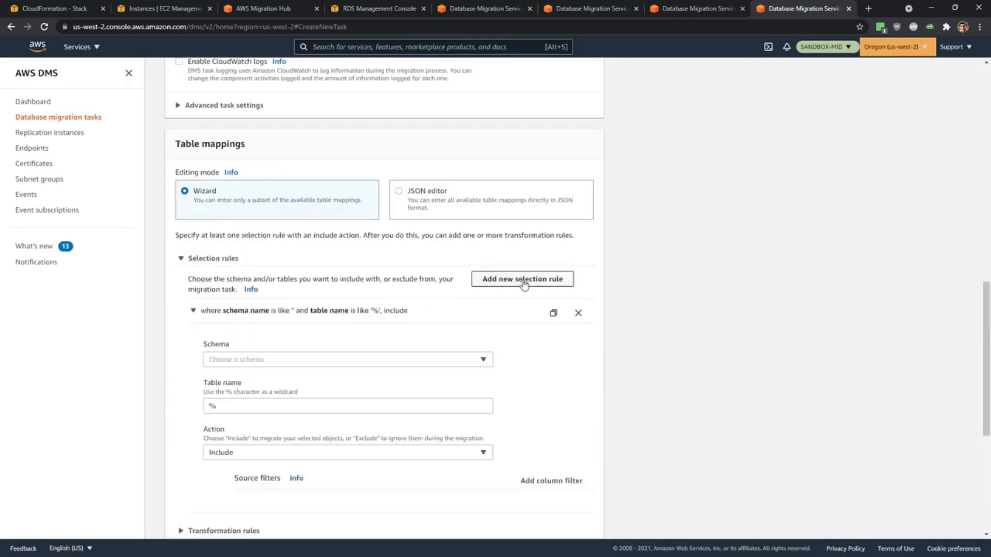
scroll(320, 349, down, 3)
click(239, 205)
click(270, 222)
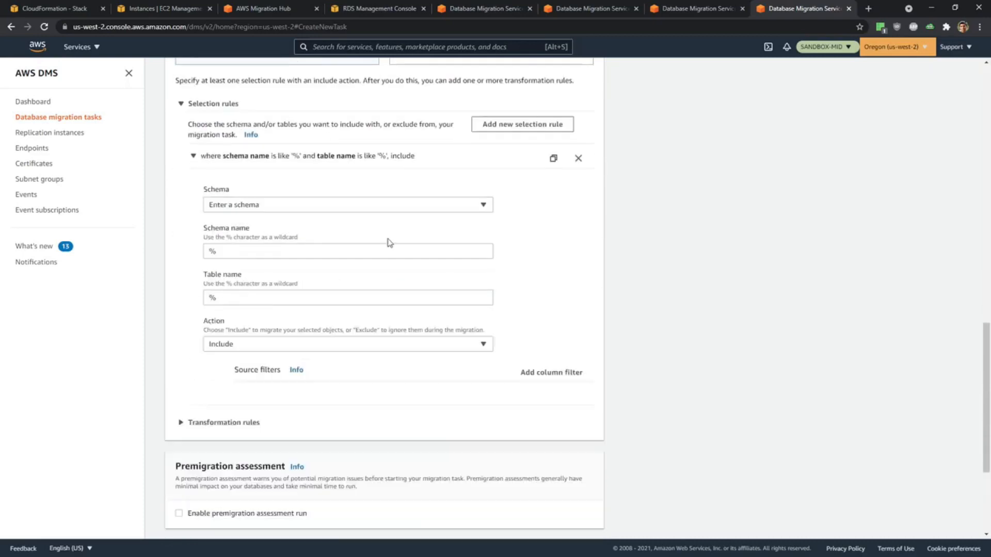
scroll(314, 270, down, 4)
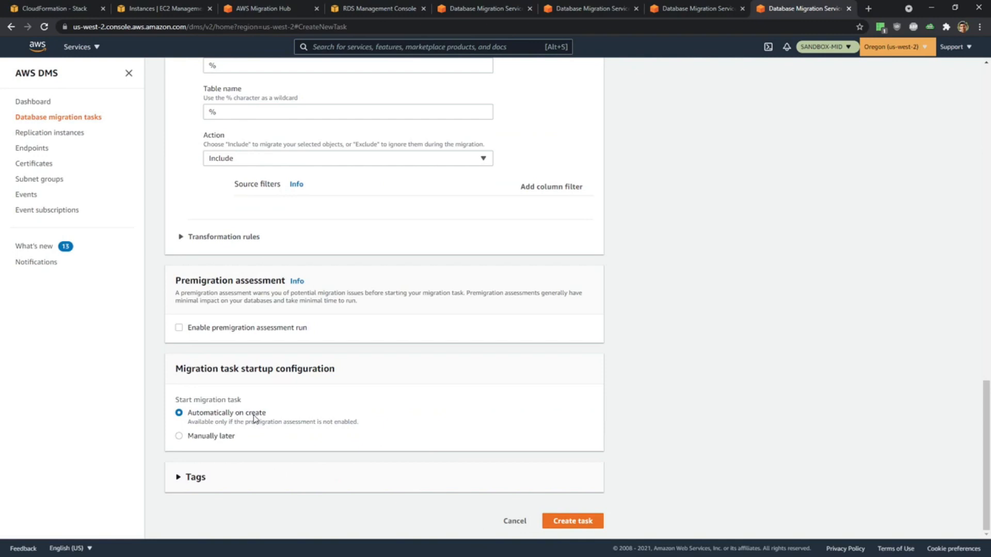
click(574, 523)
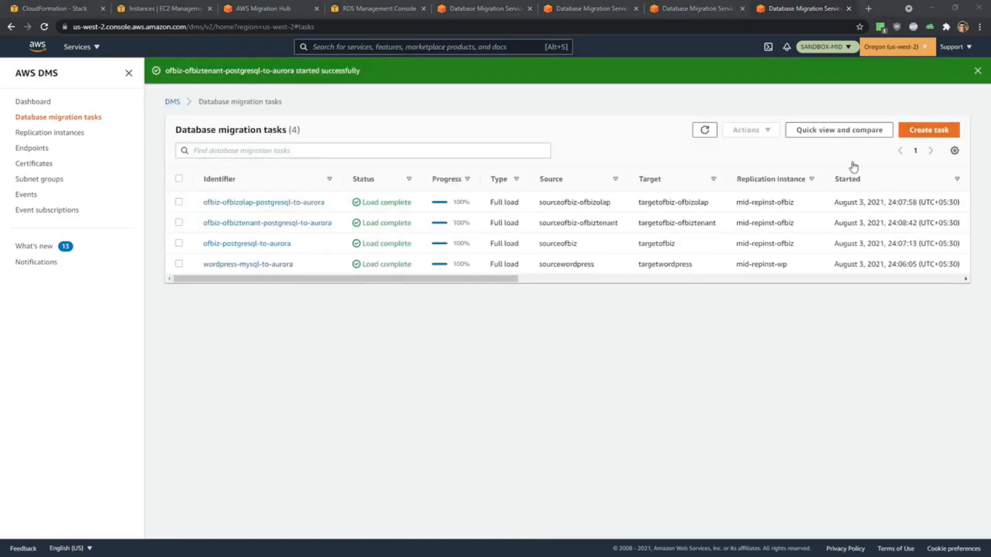
click(473, 304)
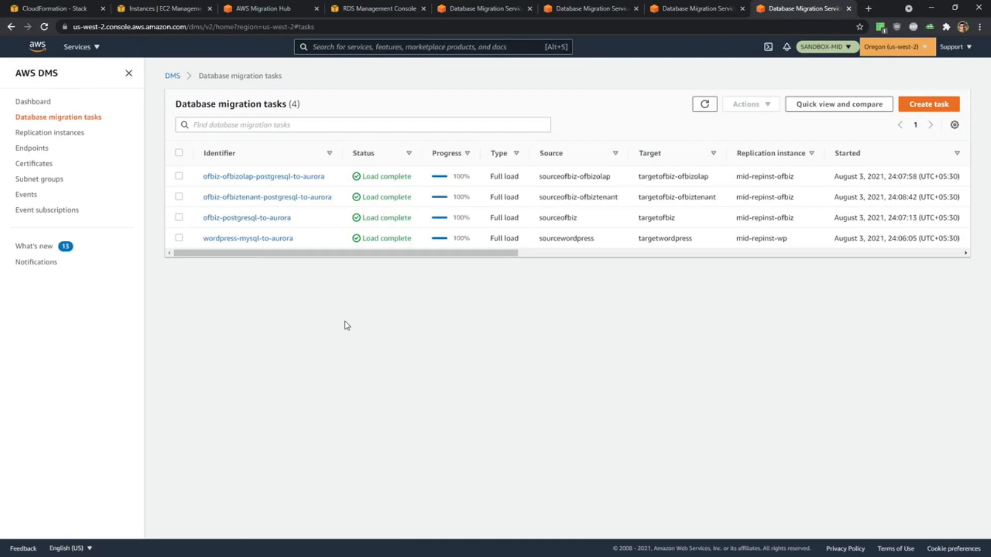
Switch to Visual Studio Code and review the Migrate & Cutover commands in DMS Demo.md, from the nslookup to the shutdown and validation.
key(alt+Tab)
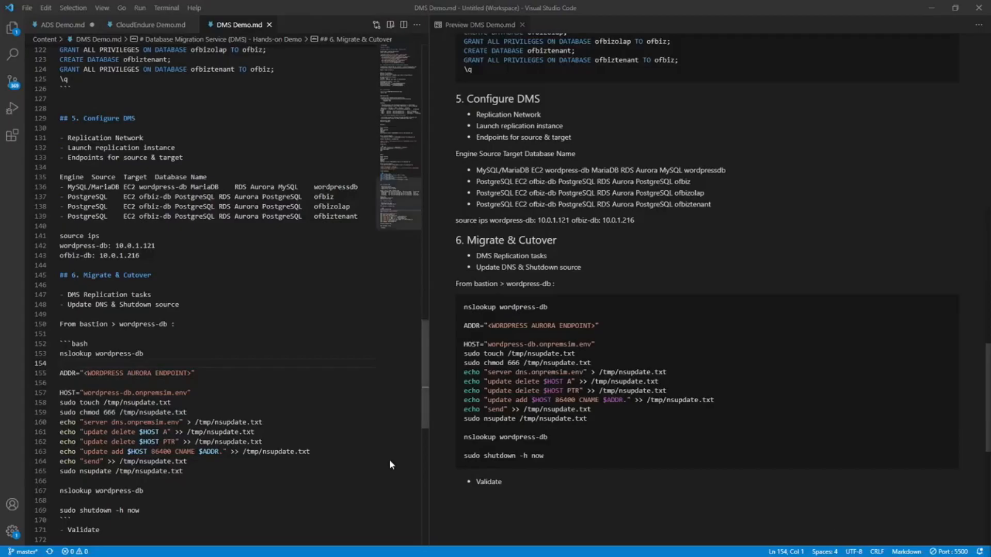
click(234, 376)
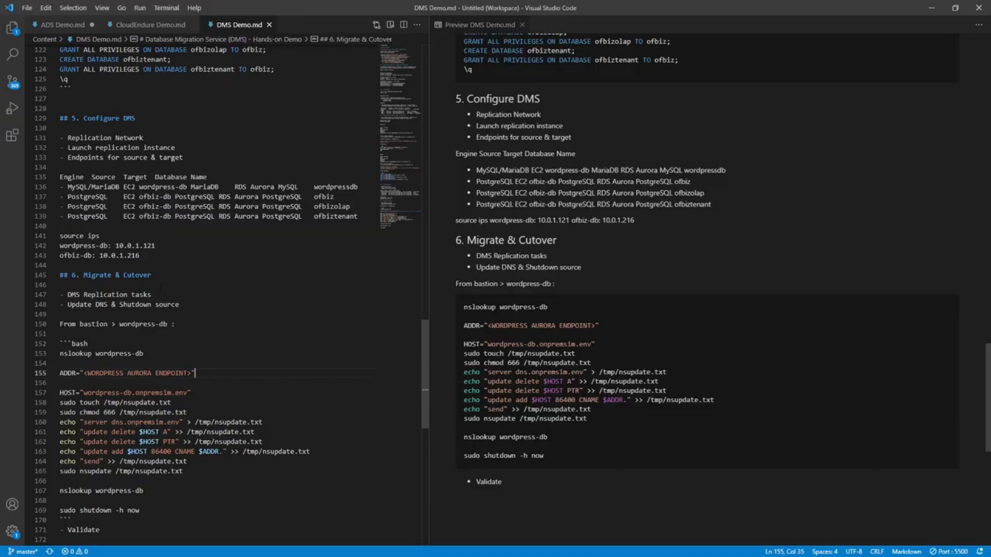
scroll(159, 313, down, 1)
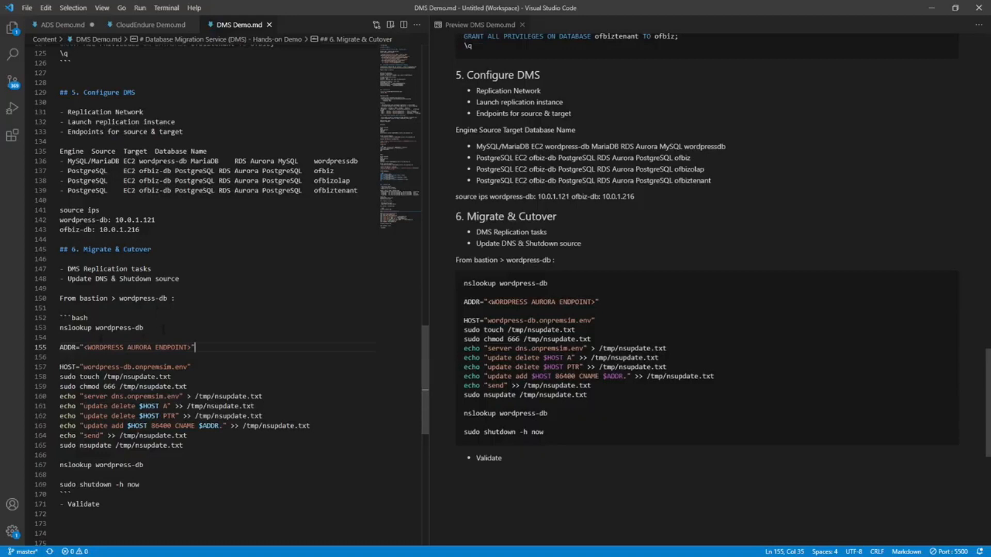
drag(146, 328, 45, 330)
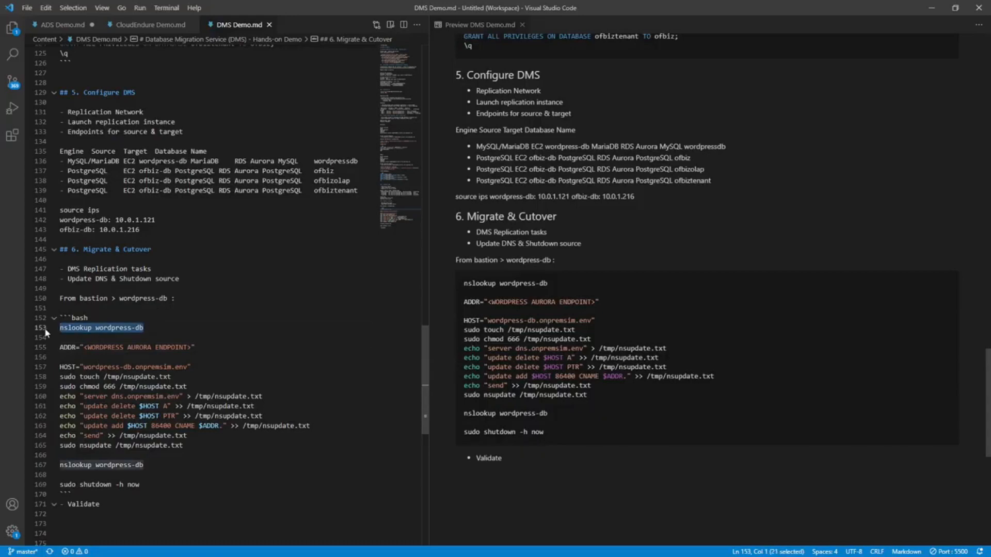
click(84, 348)
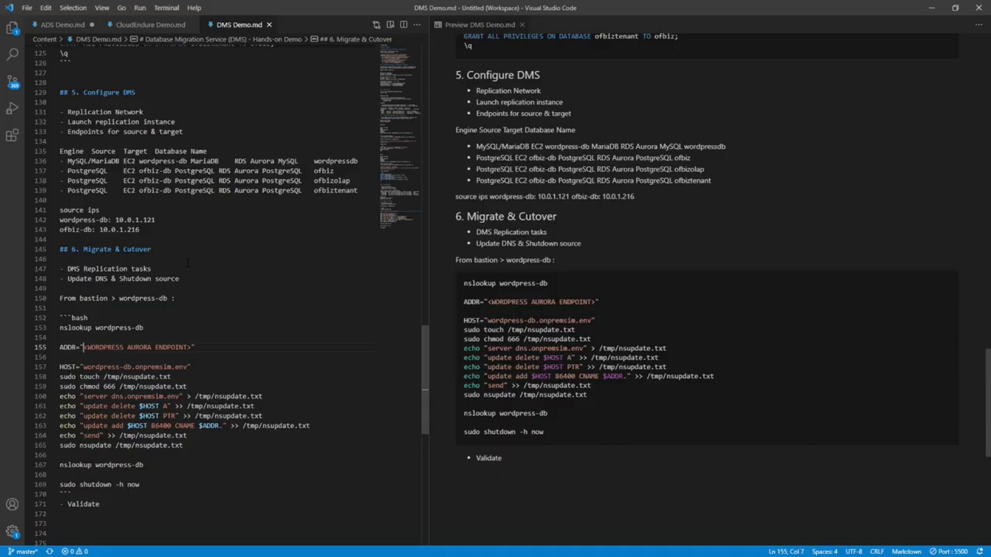
scroll(187, 263, down, 1)
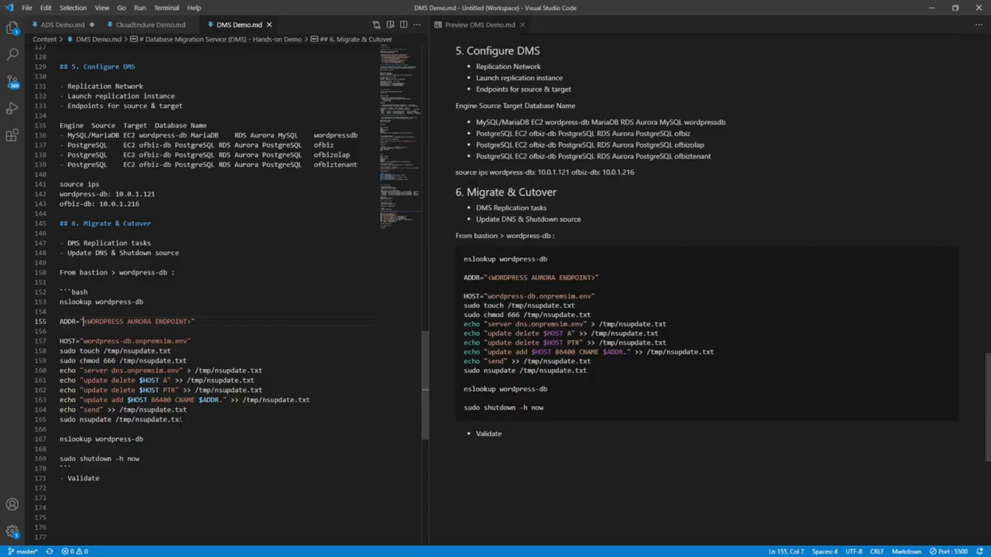
drag(142, 459, 68, 458)
click(119, 469)
drag(123, 481, 64, 478)
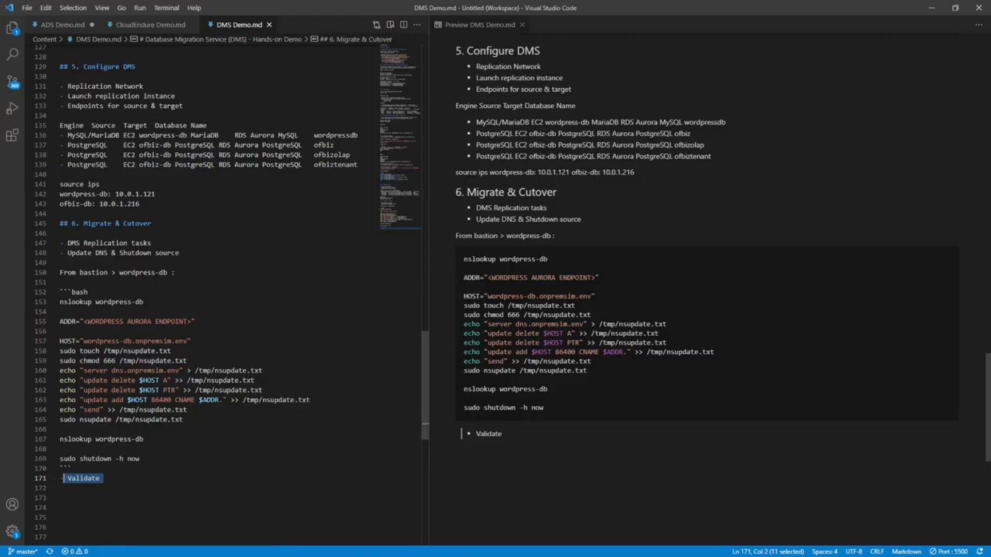
Replace the <WORDPRESS AURORA ENDPOINT> placeholder in the ADDR line with the WordPress writer instance endpoint copied from section 4.
scroll(48, 340, up, 5)
scroll(49, 339, up, 3)
scroll(48, 340, up, 7)
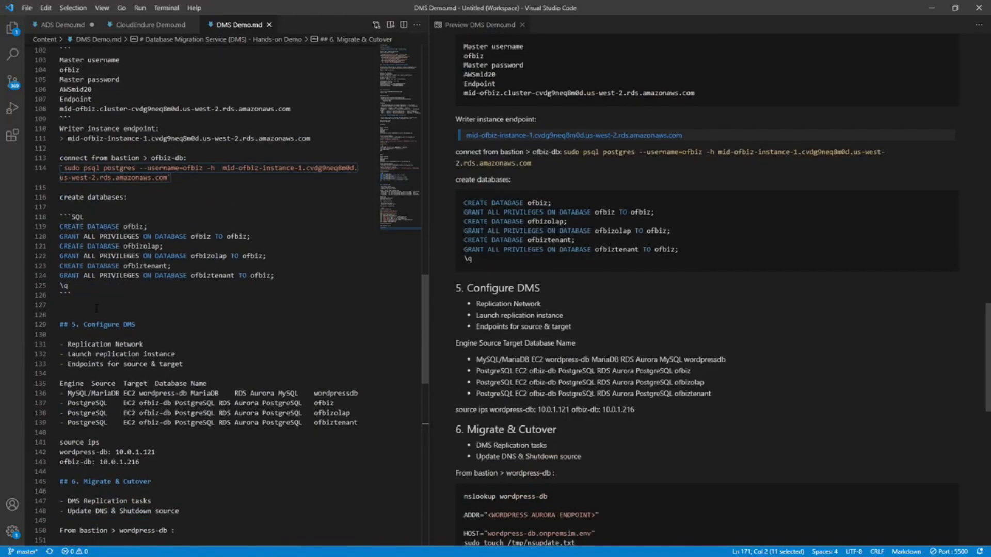
scroll(96, 308, up, 4)
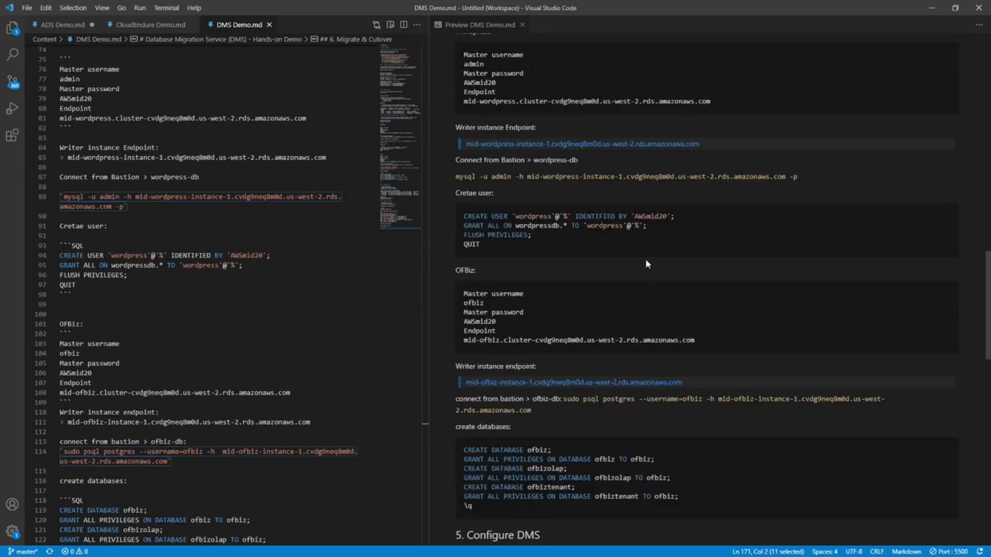
scroll(611, 230, up, 5)
drag(701, 247, 453, 242)
key(ctrl+c)
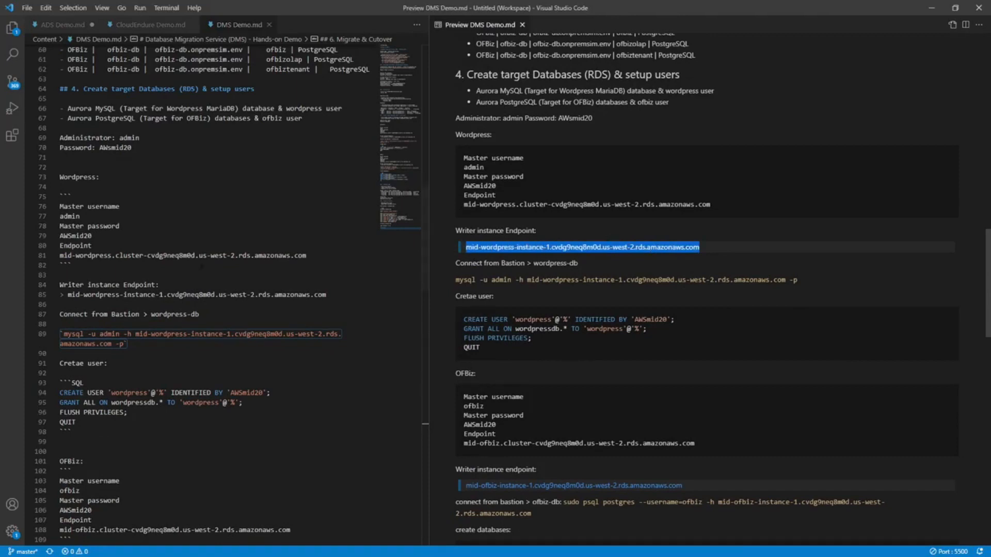
scroll(221, 348, down, 1)
scroll(221, 348, down, 7)
scroll(221, 348, down, 9)
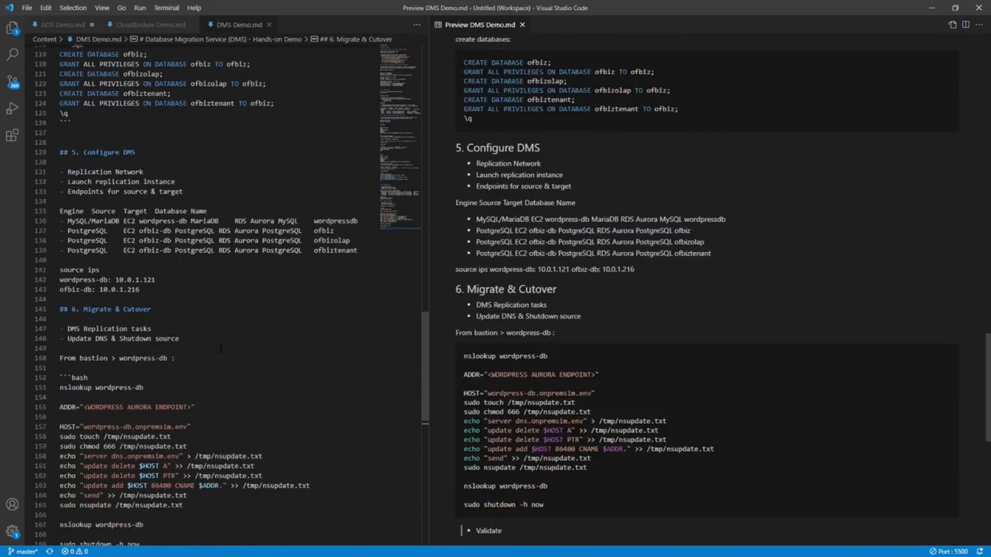
drag(83, 304, 191, 304)
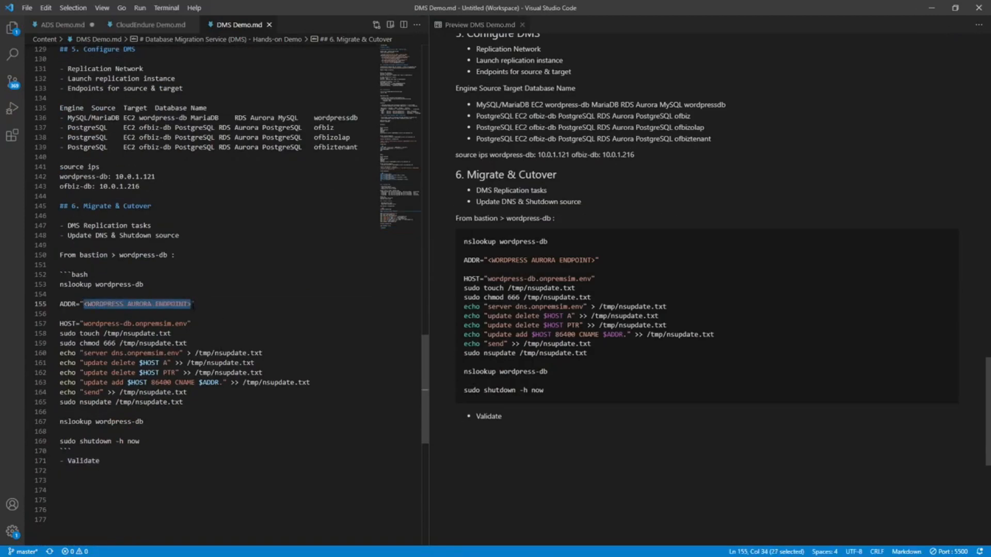
key(ctrl+v)
Copy the wordpress-db cutover commands from the first nslookup wordpress-db through sudo shutdown -h now.
drag(139, 432, 6, 277)
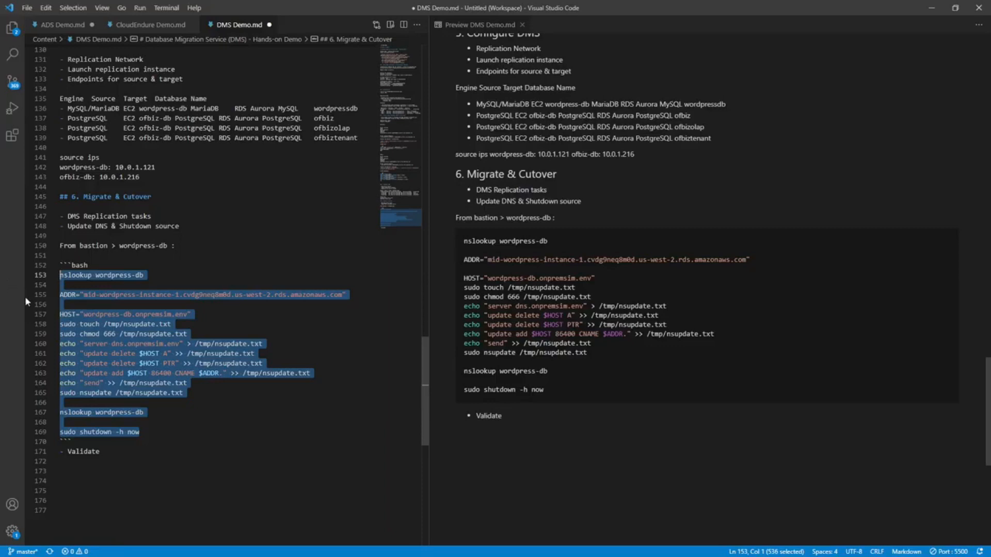
click(182, 385)
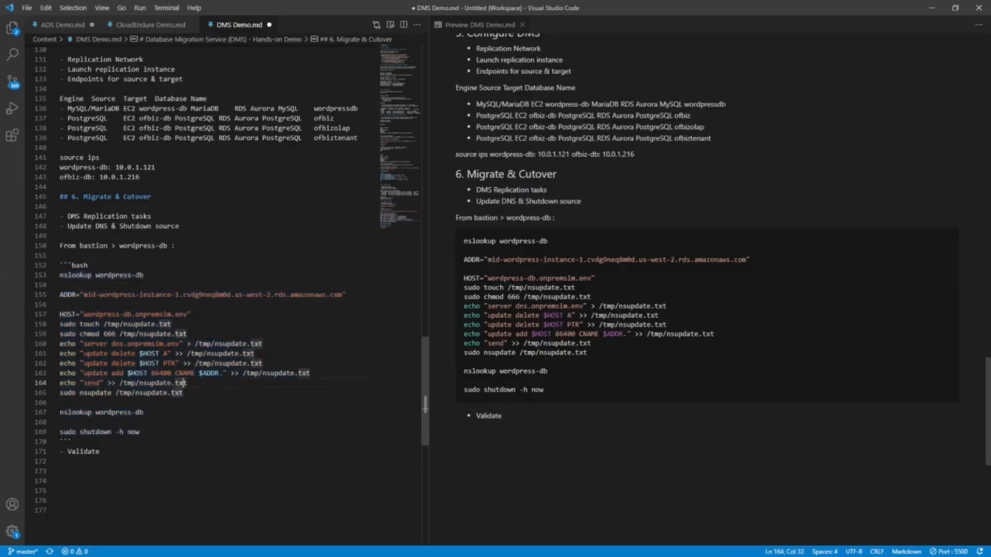
drag(140, 432, 48, 271)
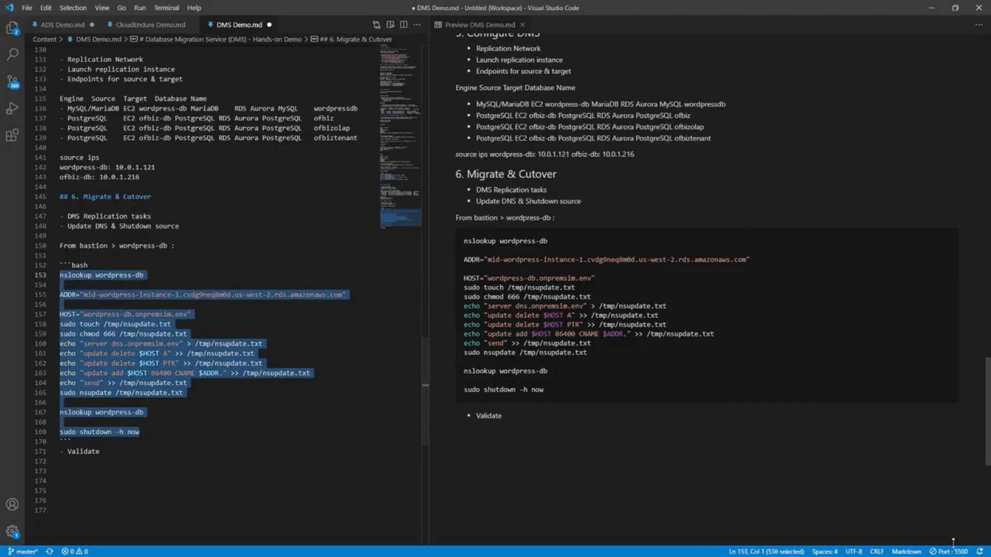
Switch to the remote desktop's Notepad notes and add blank lines below the putty -ssh command.
key(alt+Tab)
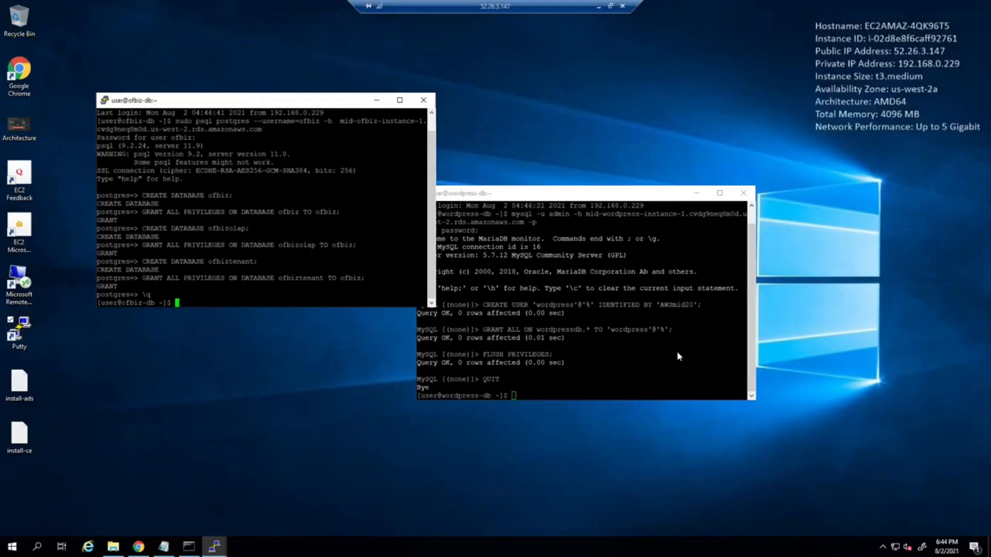
click(164, 546)
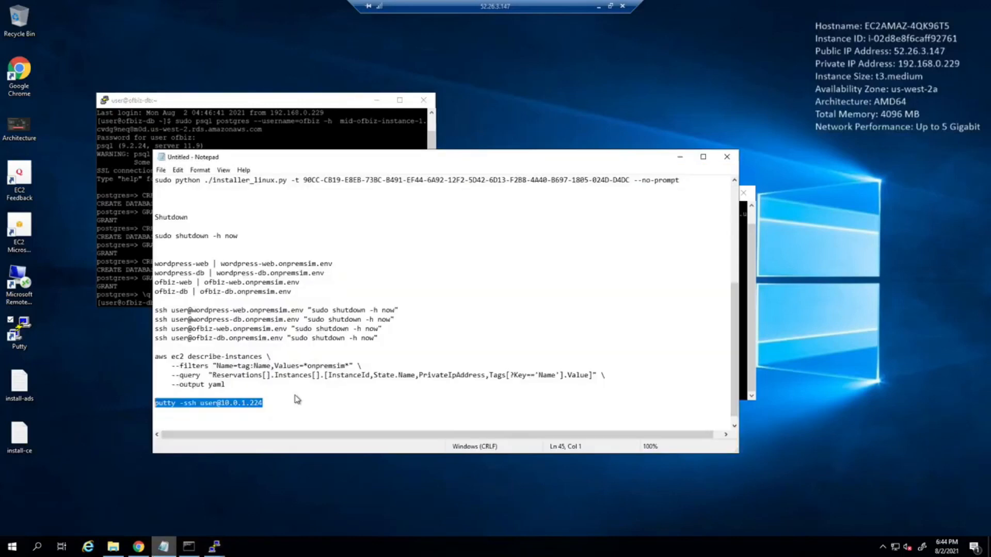
key(Return)
key(Return)
key(Return)
key(Return)
key(Return)
key(Return)
key(Return)
key(Return)
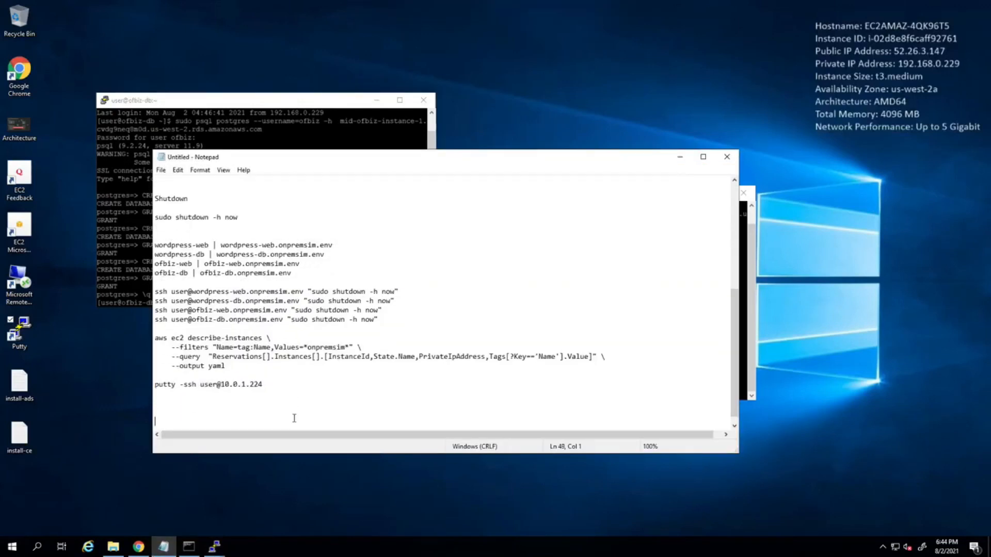
key(Return)
key(Return)
key(Return)
key(Return)
key(Return)
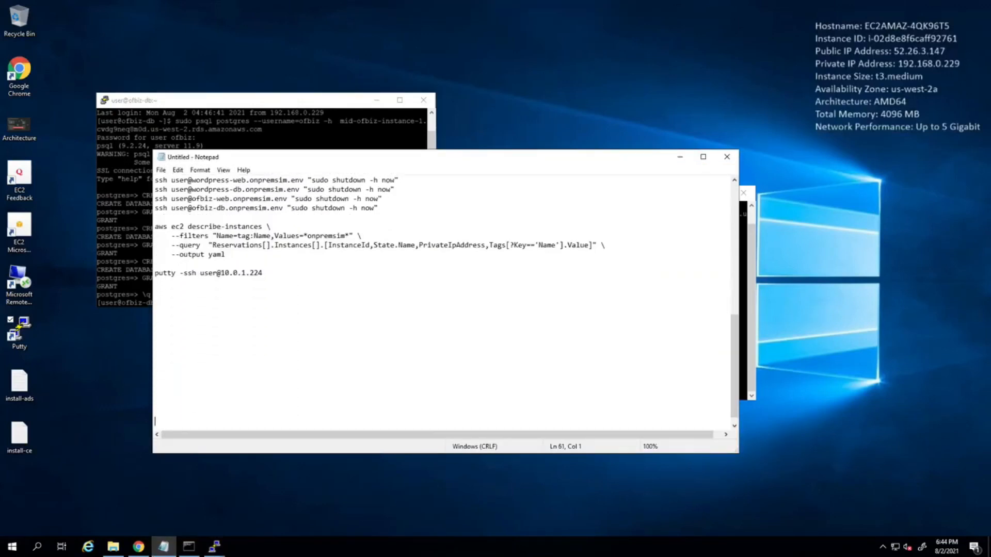
key(Up)
key(Up)
key(Up)
key(Up)
key(Up)
key(Up)
key(Up)
text(v)
key(BackSpace)
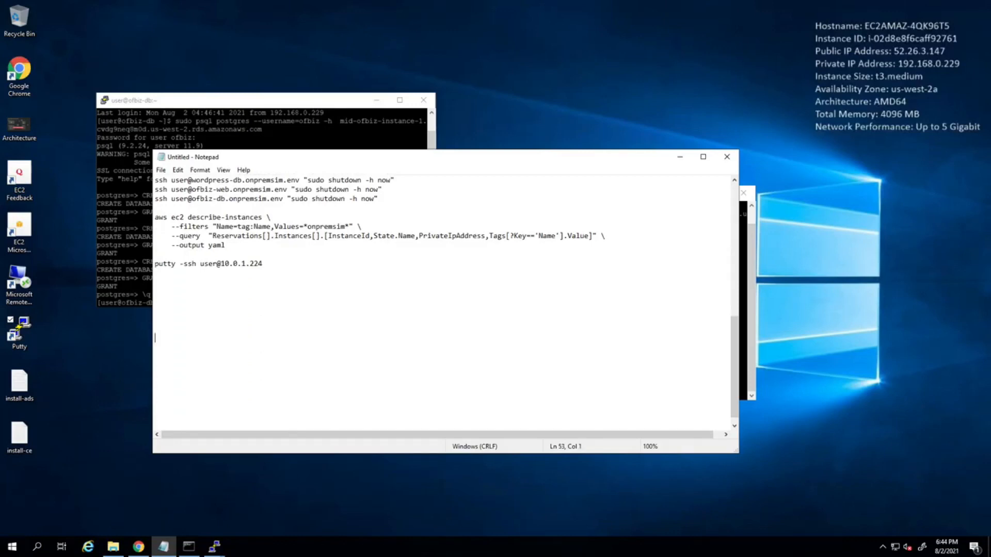
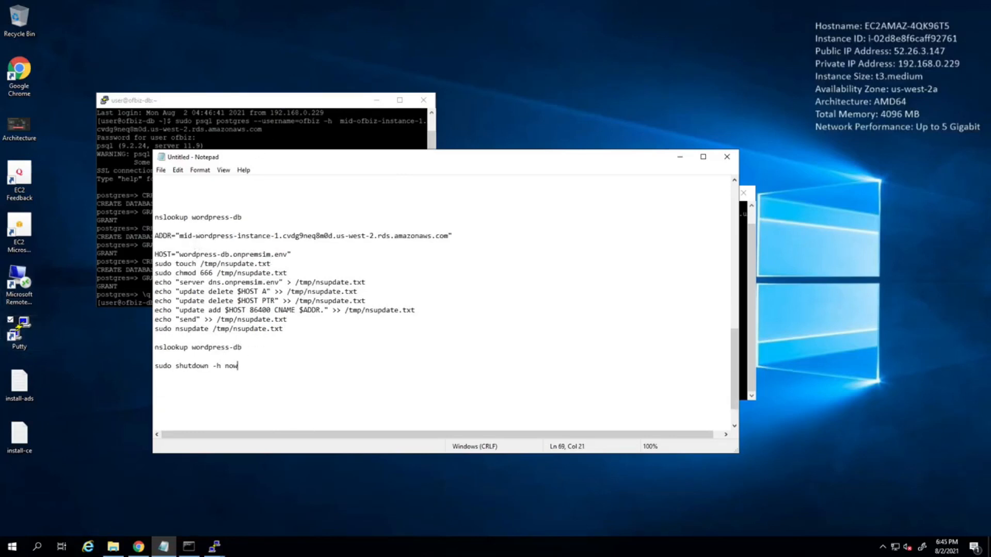
Move the wordpress-db terminal clear of the Notepad notes and run nslookup wordpress-db from the notes in it.
click(271, 132)
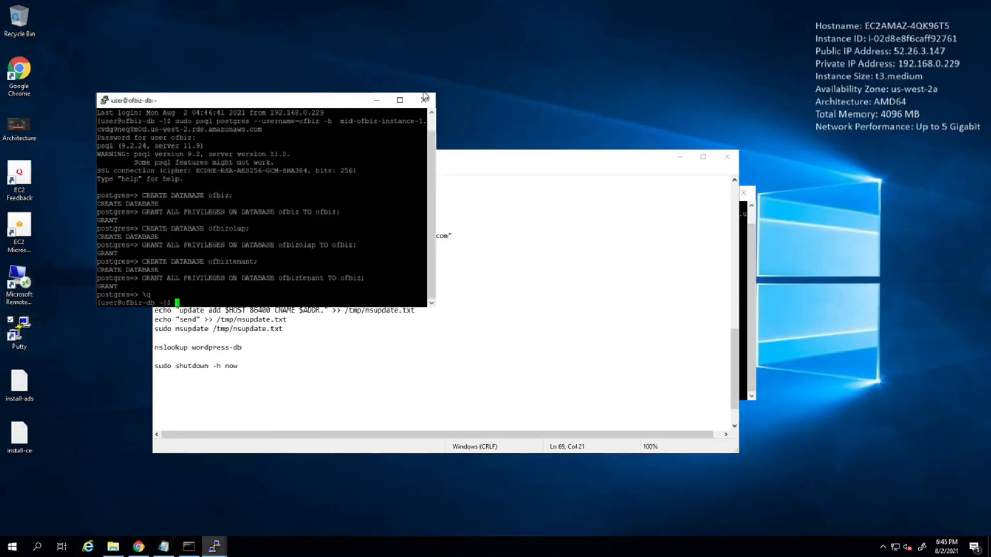
click(741, 265)
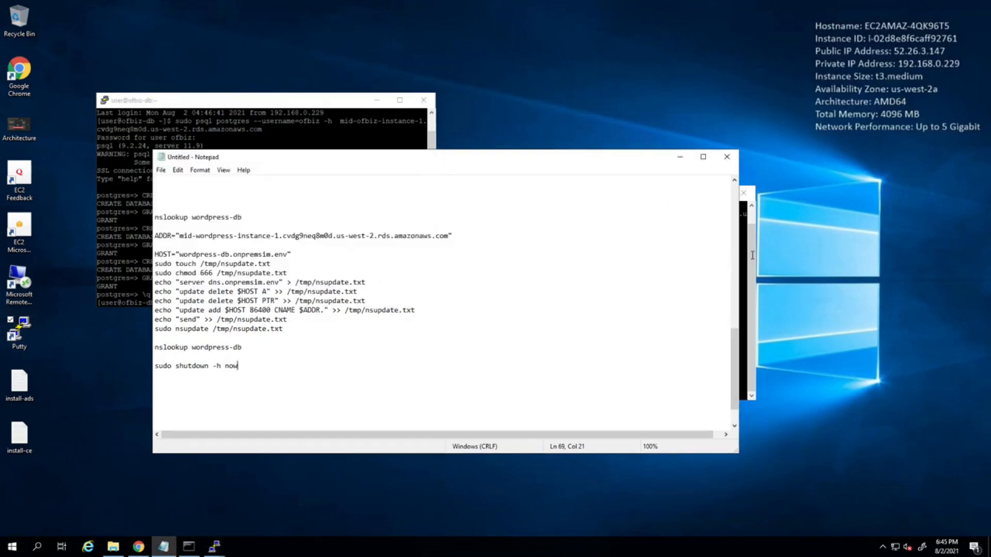
click(752, 258)
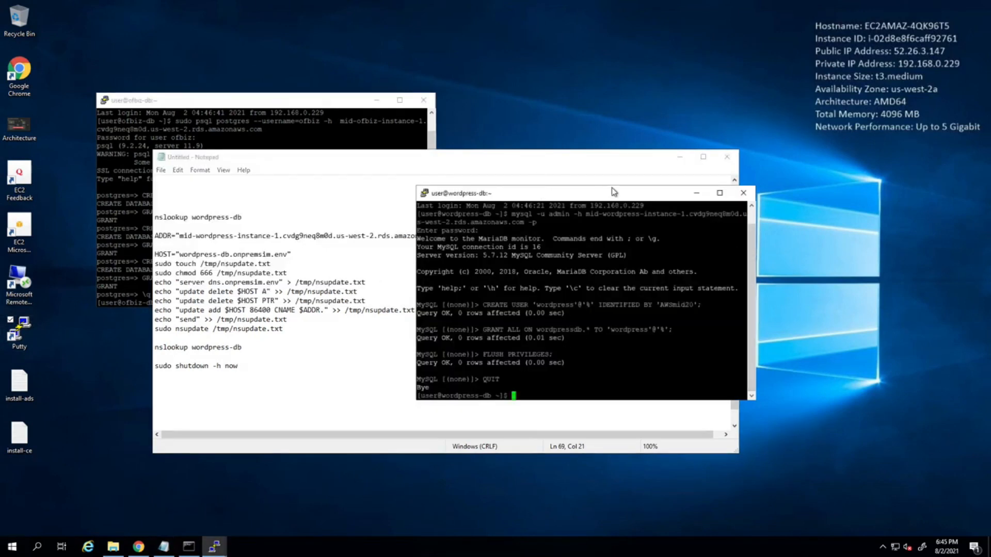
drag(612, 190, 644, 192)
click(213, 273)
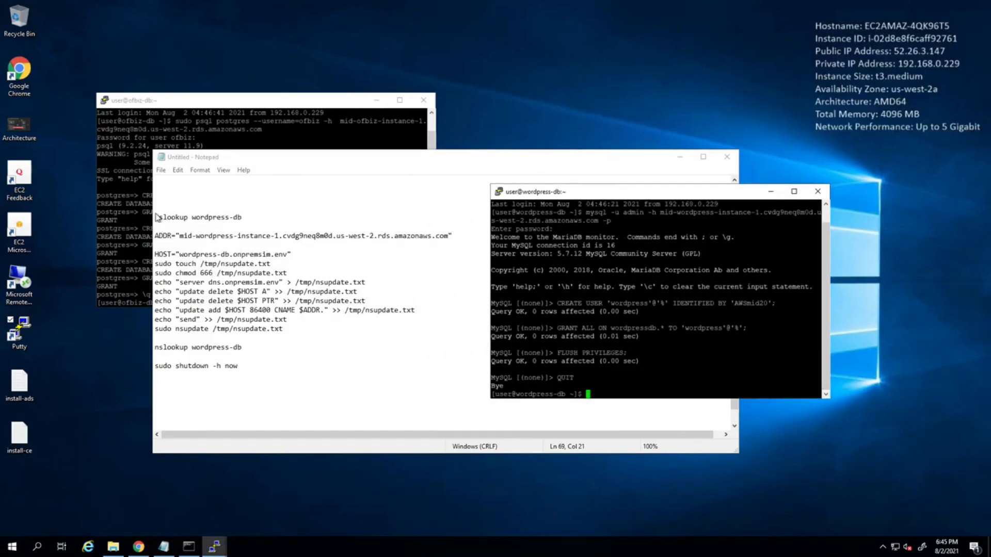
triple_click(218, 218)
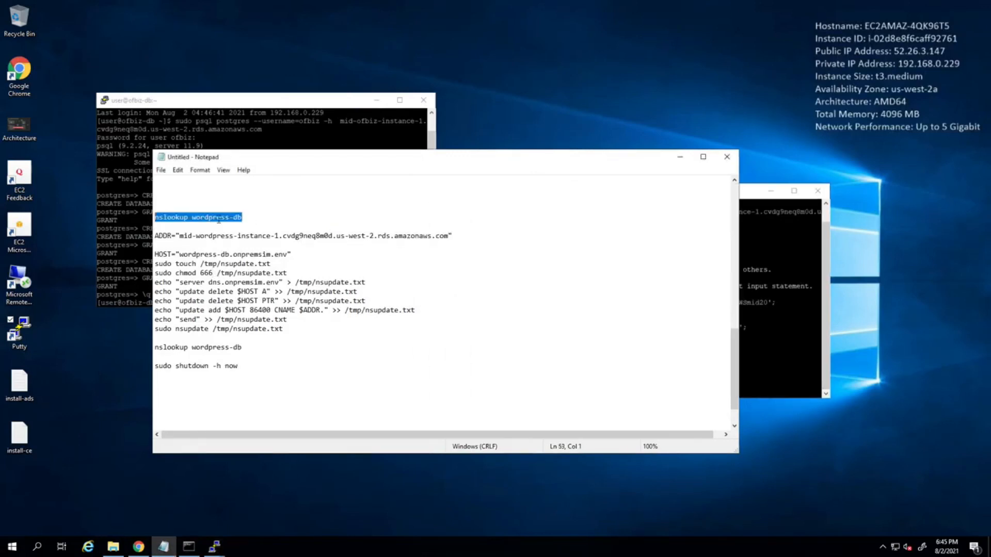
click(806, 374)
right_click(806, 373)
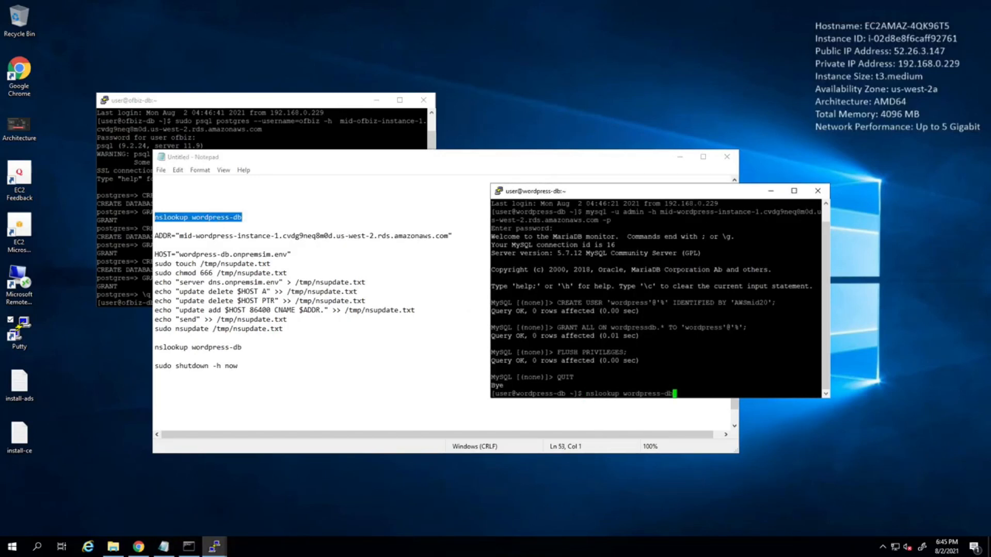
key(Return)
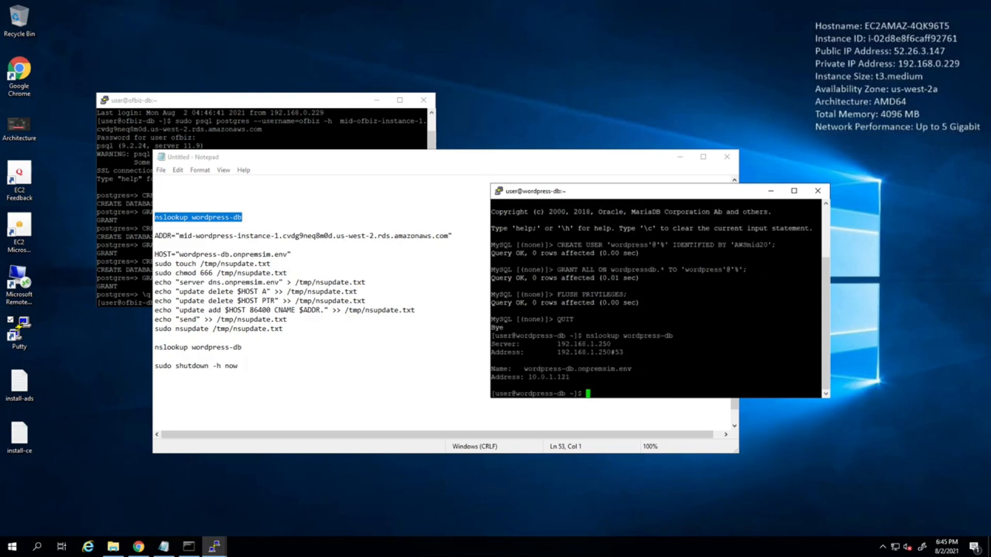
Run the noted DNS update commands, from the ADDR line through sudo nsupdate /tmp/nsupdate.txt, in the wordpress-db session.
click(307, 291)
drag(154, 236, 336, 335)
key(ctrl+c)
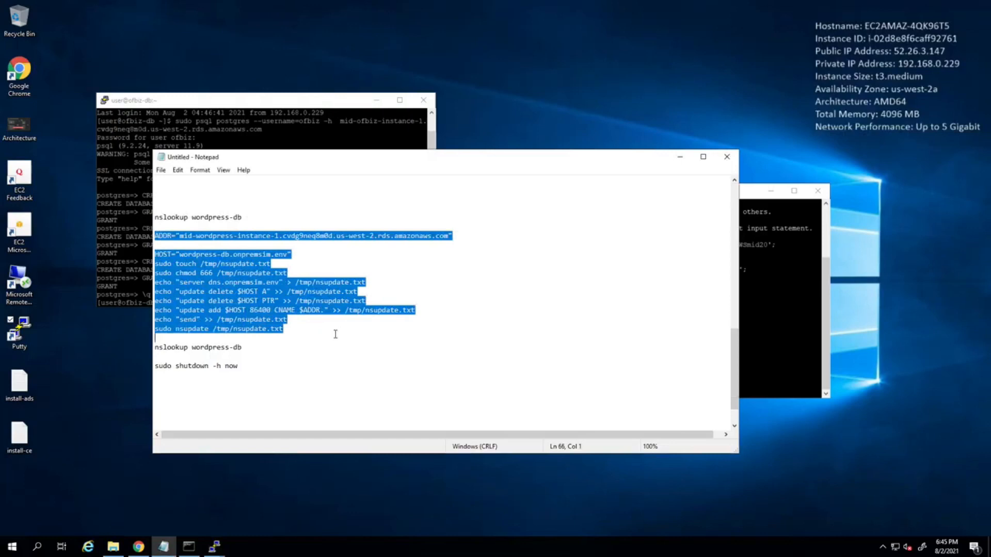
click(779, 331)
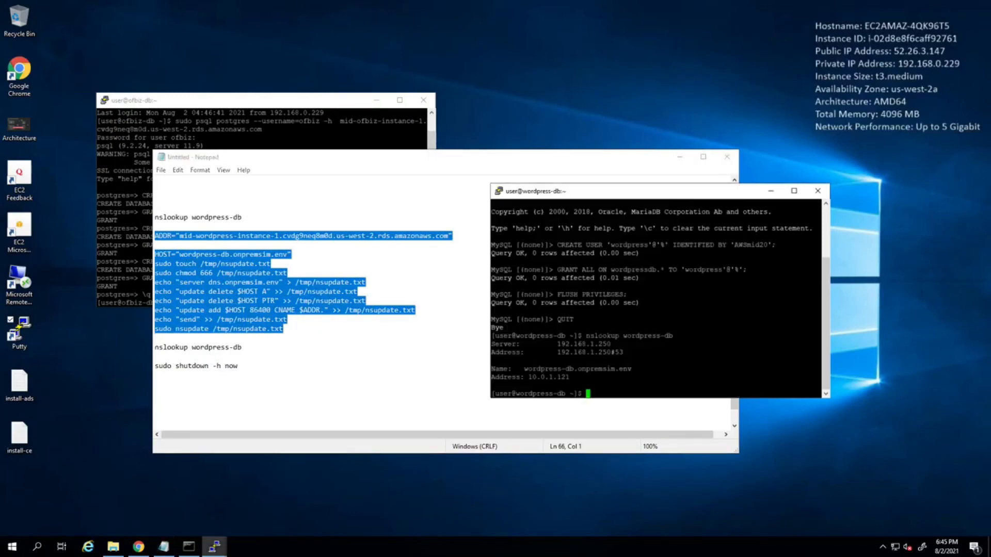
right_click(776, 335)
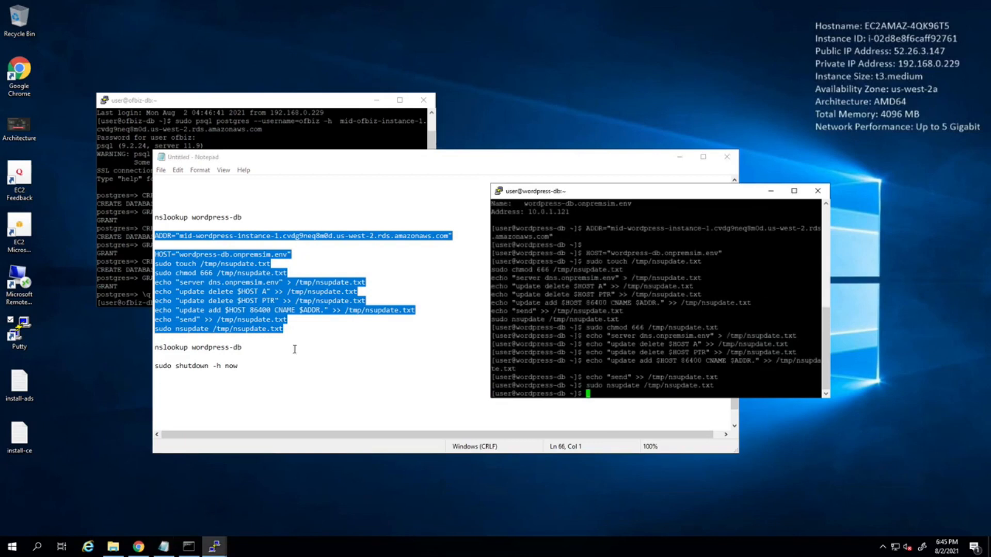
key(Up)
key(Up)
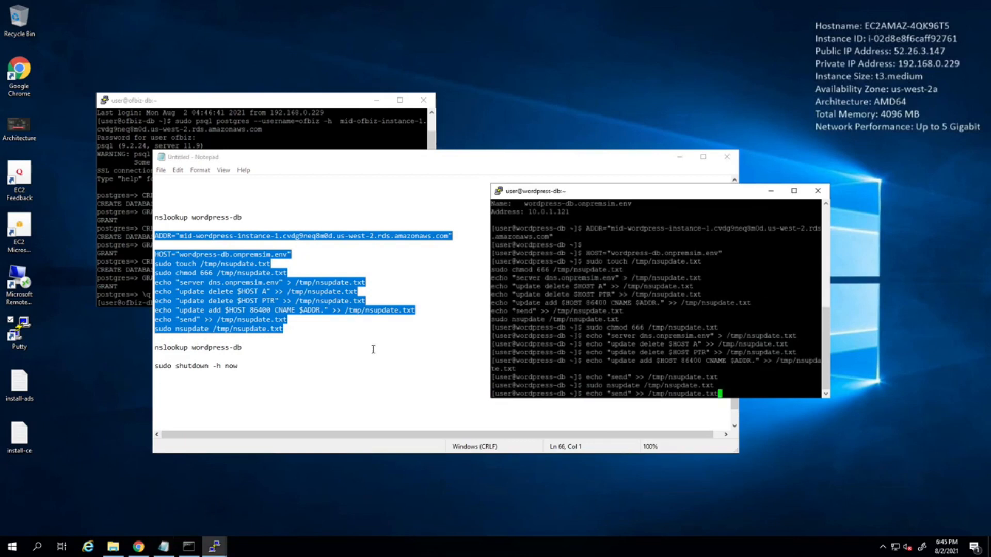
key(BackSpace)
key(BackSpace)
key(BackSpace)
key(BackSpace)
key(BackSpace)
key(BackSpace)
key(BackSpace)
key(BackSpace)
key(BackSpace)
key(BackSpace)
key(BackSpace)
key(BackSpace)
key(BackSpace)
key(BackSpace)
key(BackSpace)
key(BackSpace)
key(BackSpace)
key(BackSpace)
key(BackSpace)
key(BackSpace)
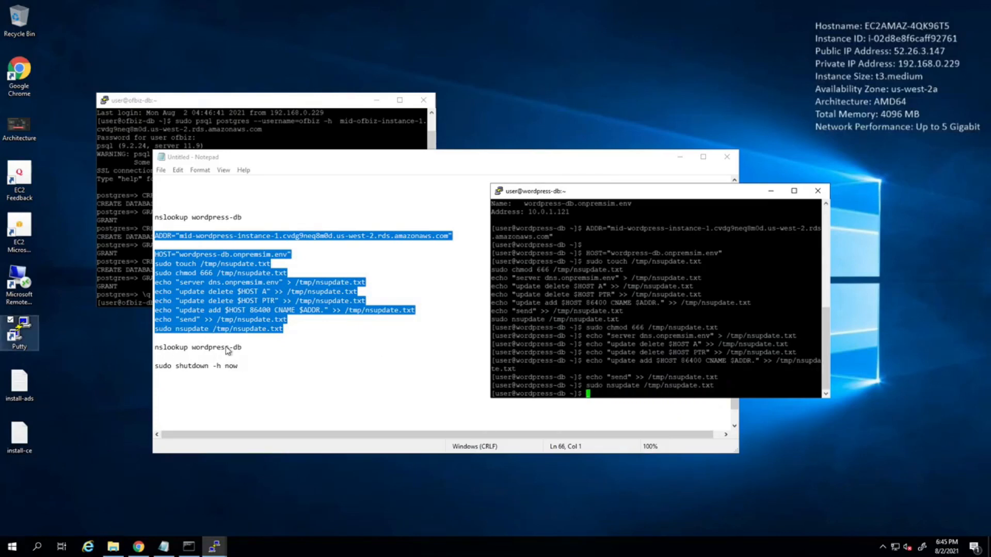
Run the second nslookup wordpress-db from the notes and examine the name and address in its answer.
drag(243, 348, 154, 348)
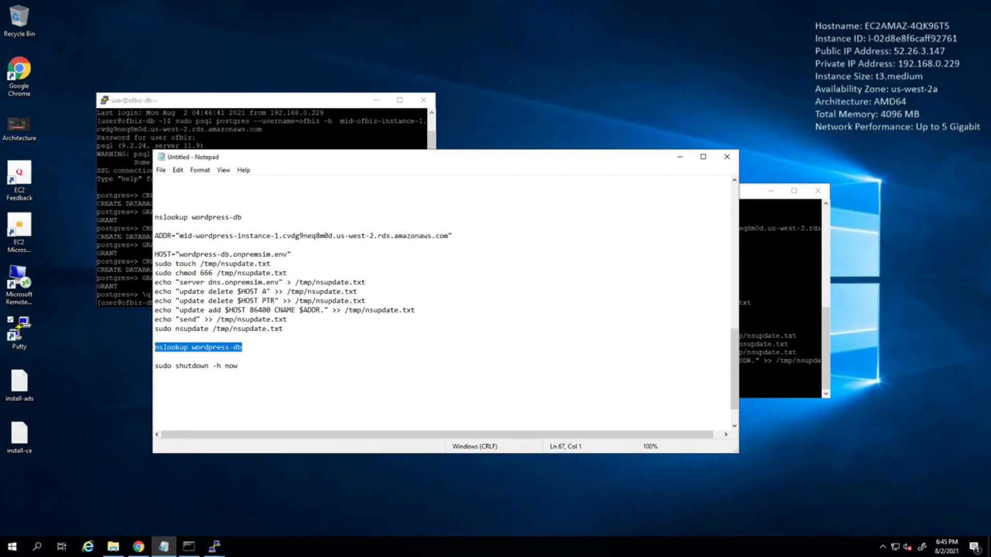
key(alt+Tab)
text(nslookup wordpress-db)
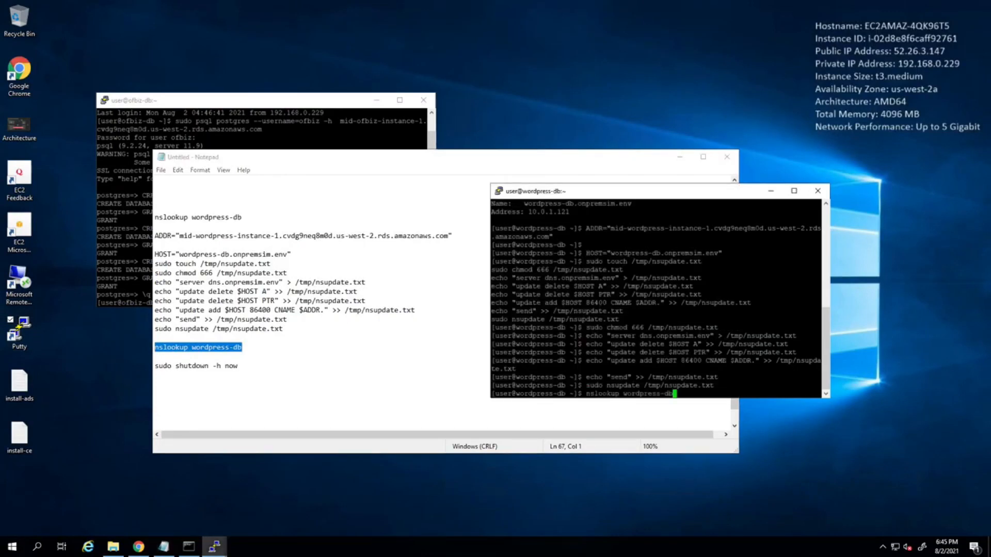
key(Return)
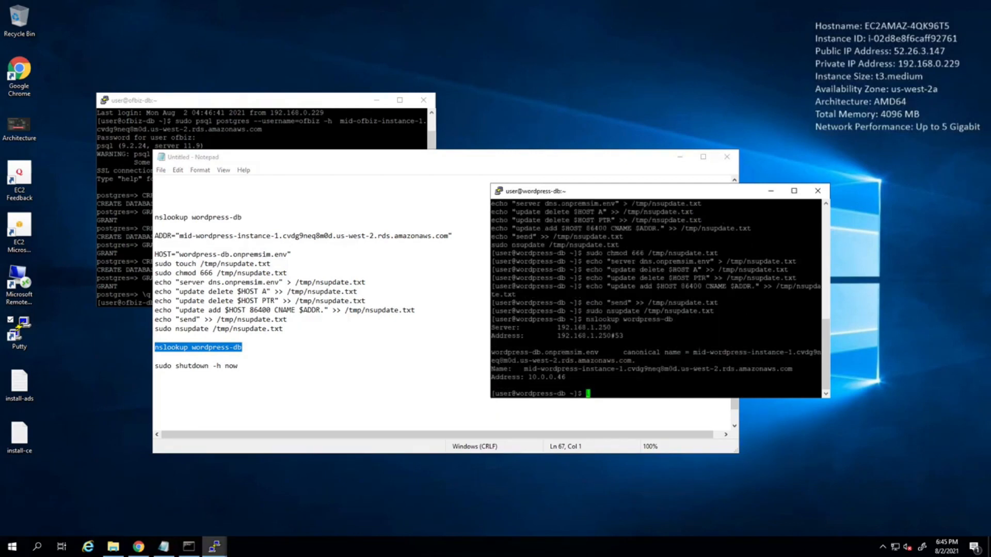
drag(516, 368, 586, 378)
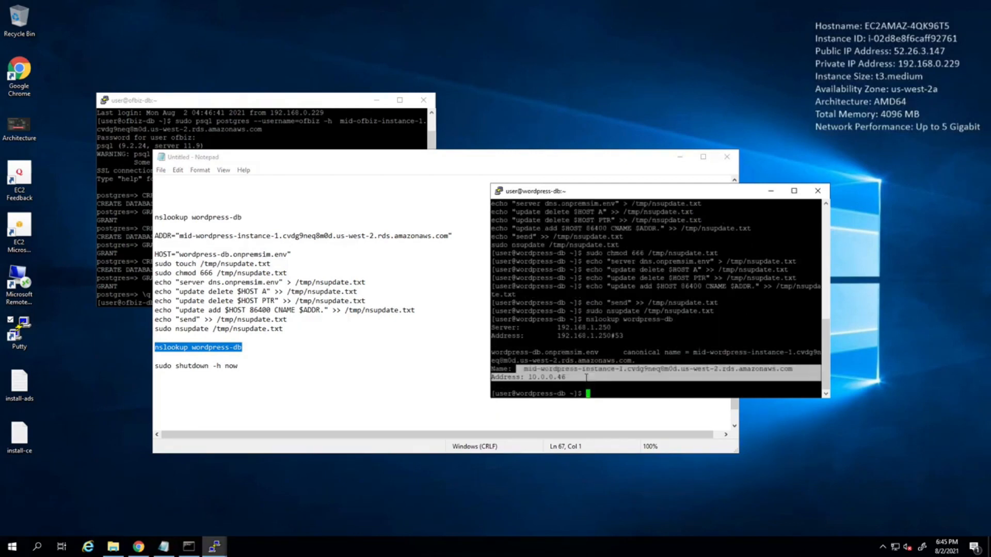
Shut down the wordpress-db server with sudo shutdown -h now and close its terminal session.
drag(243, 364, 137, 368)
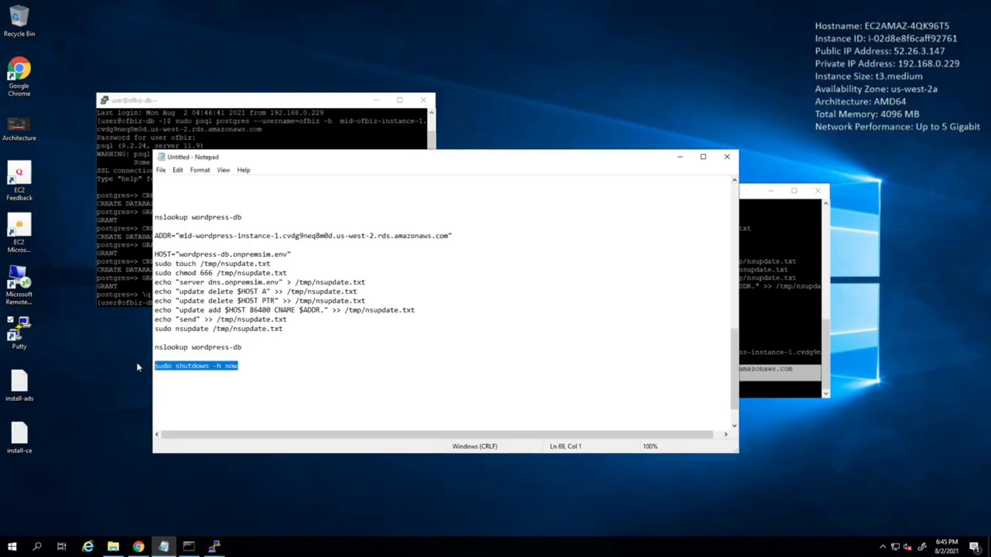
key(ctrl+c)
click(769, 351)
right_click(768, 351)
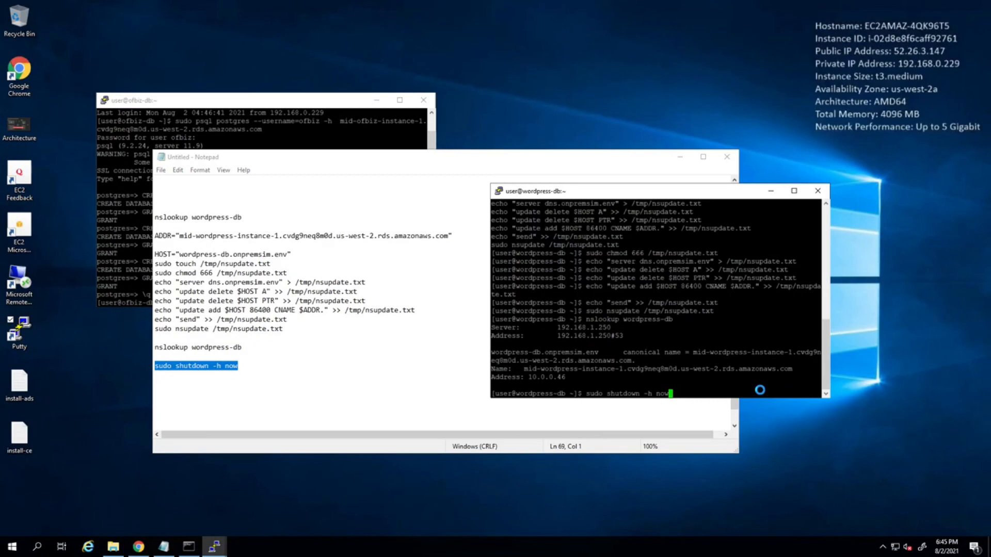
key(Return)
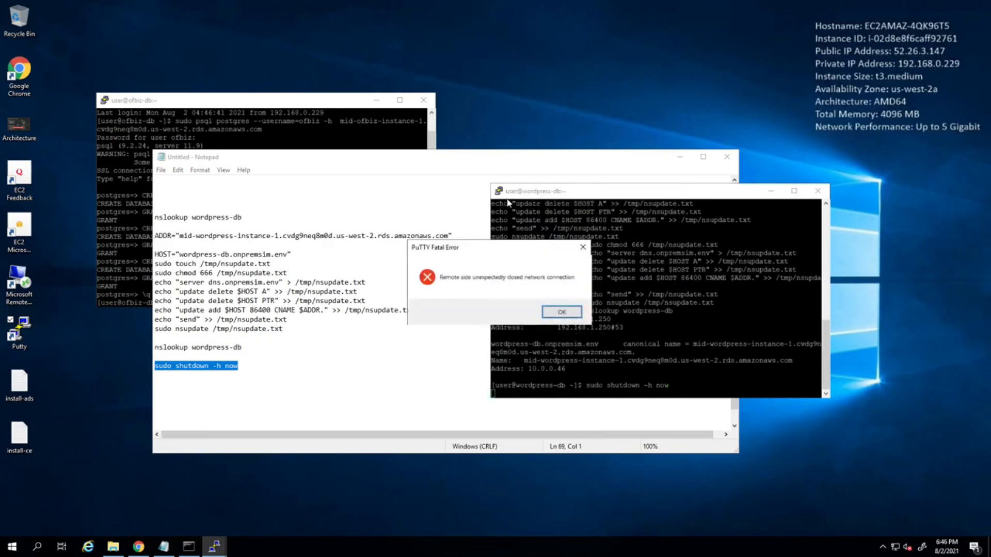
click(569, 314)
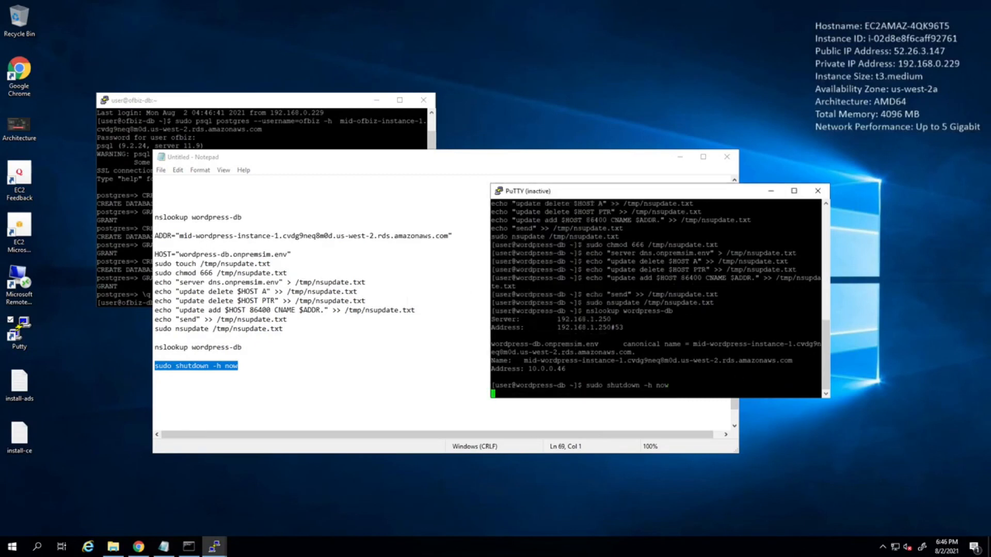
click(817, 191)
click(500, 387)
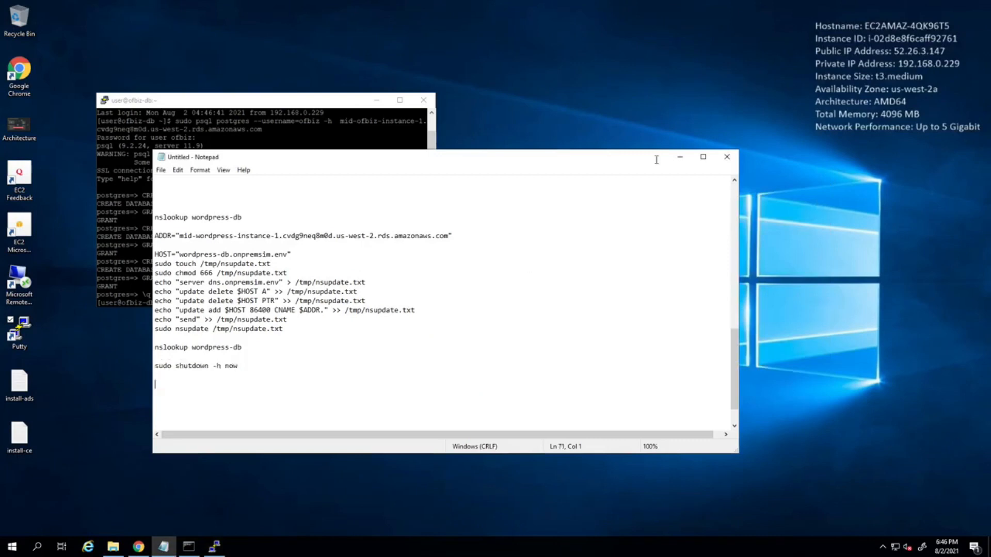
Switch to Chrome on the remote desktop, load the My Intranet Site home page and check its posts.
click(679, 157)
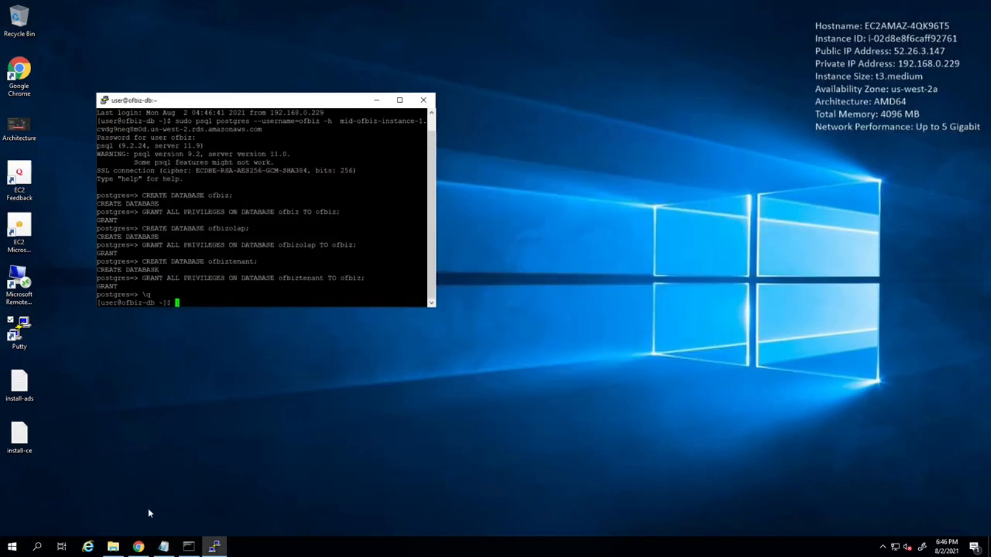
click(138, 547)
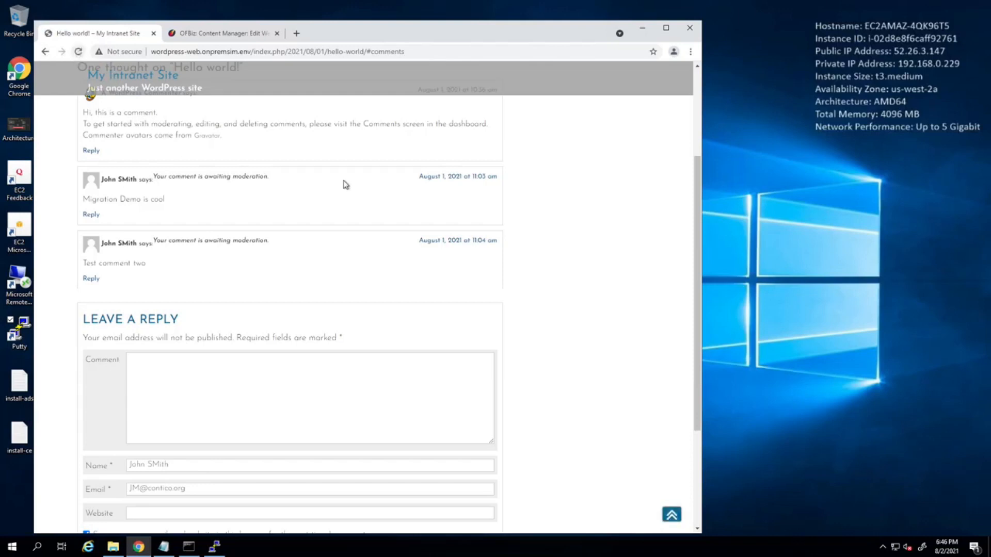
scroll(343, 180, up, 3)
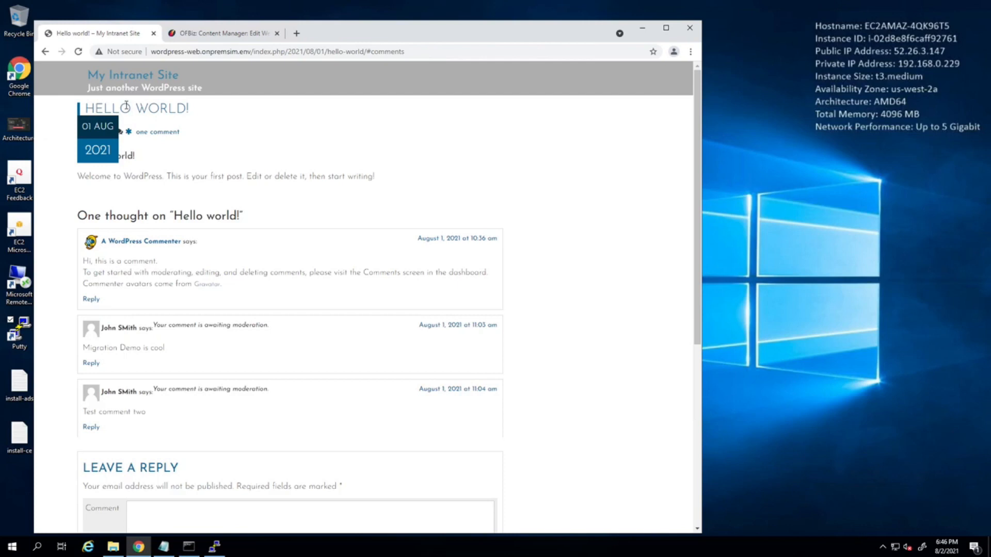
click(116, 84)
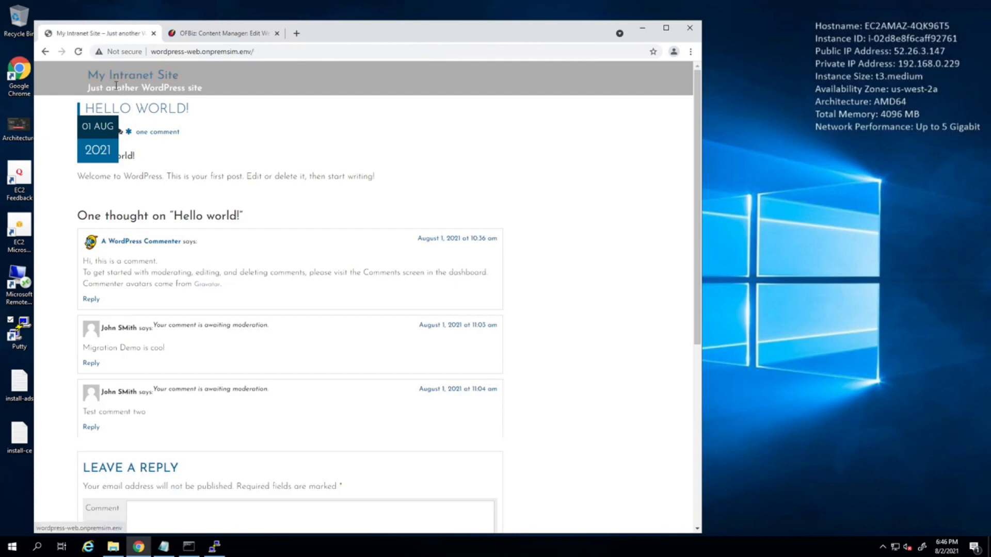
scroll(310, 354, down, 3)
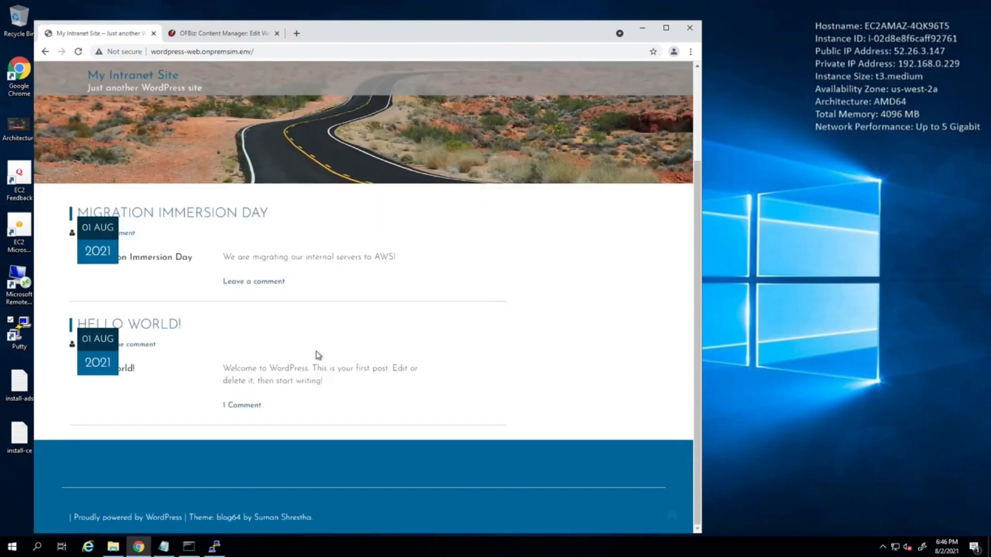
scroll(316, 355, up, 1)
scroll(316, 355, up, 1)
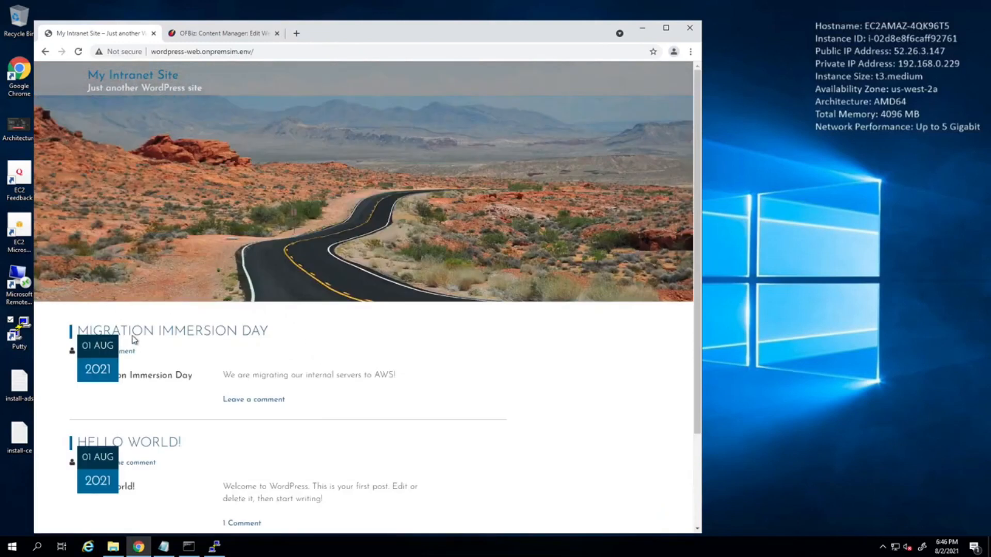
Switch to Visual Studio Code and duplicate the whole "From bastion > wordpress-db" section above the Validate item in DMS Demo.md.
click(646, 29)
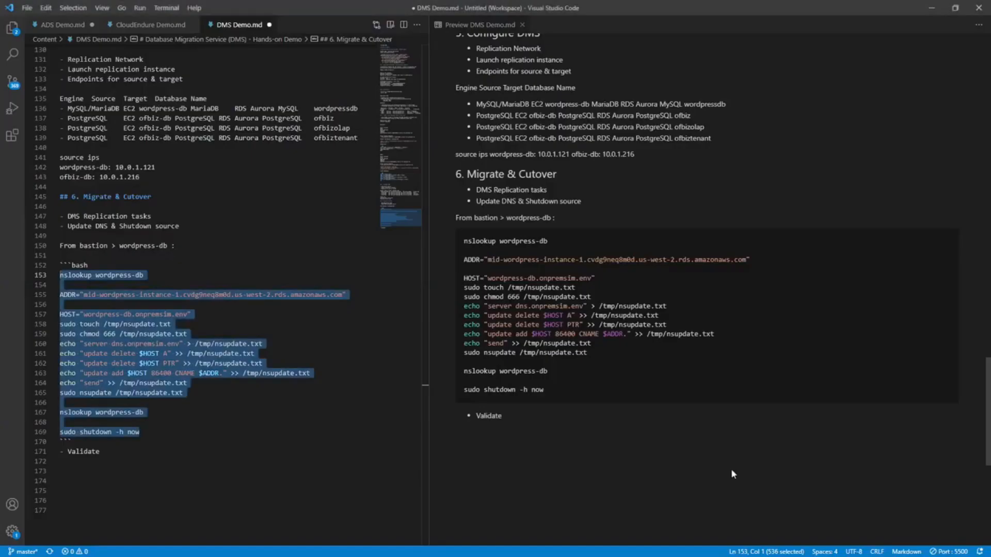
click(78, 461)
drag(71, 442, 42, 243)
key(ctrl+c)
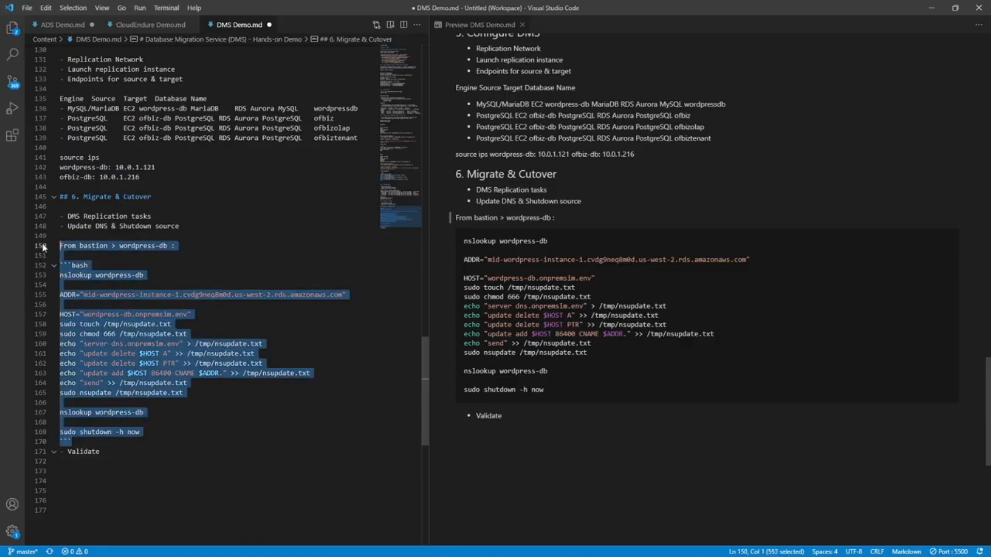
click(103, 442)
key(Return)
key(Return)
key(Return)
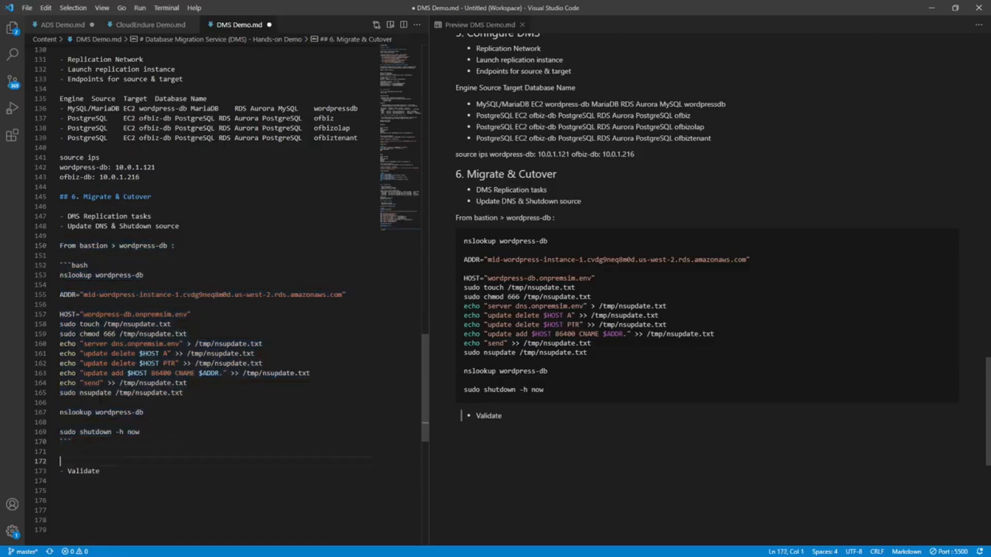
key(ctrl+v)
scroll(129, 258, down, 3)
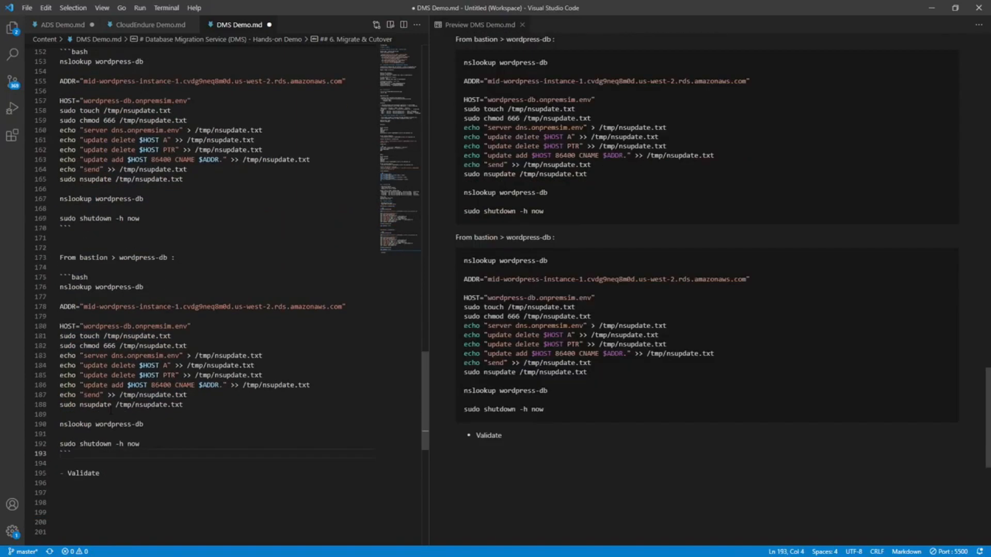
Replace wordpress with ofbiz in the duplicated section's heading and in both of its nslookup lines.
drag(120, 257, 156, 257)
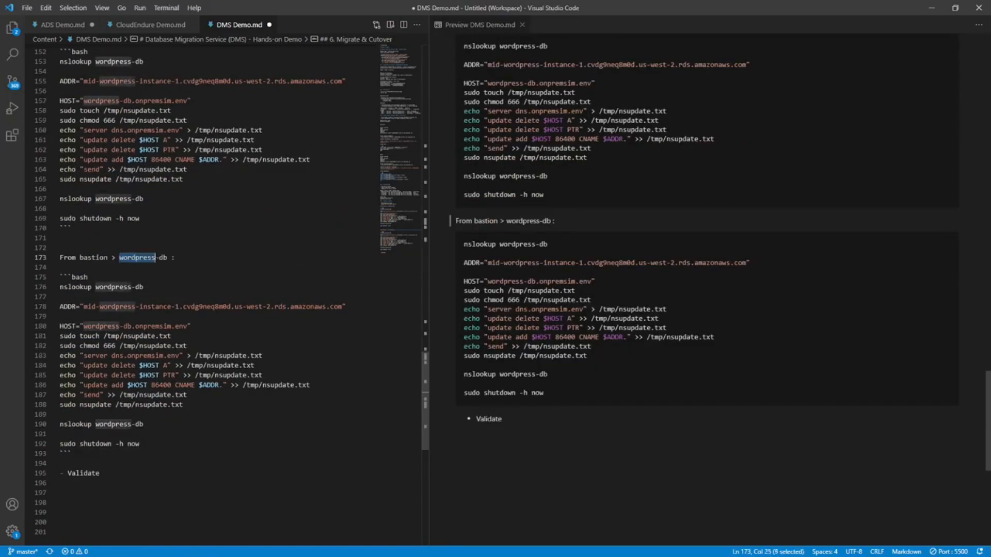
text(ofbiz)
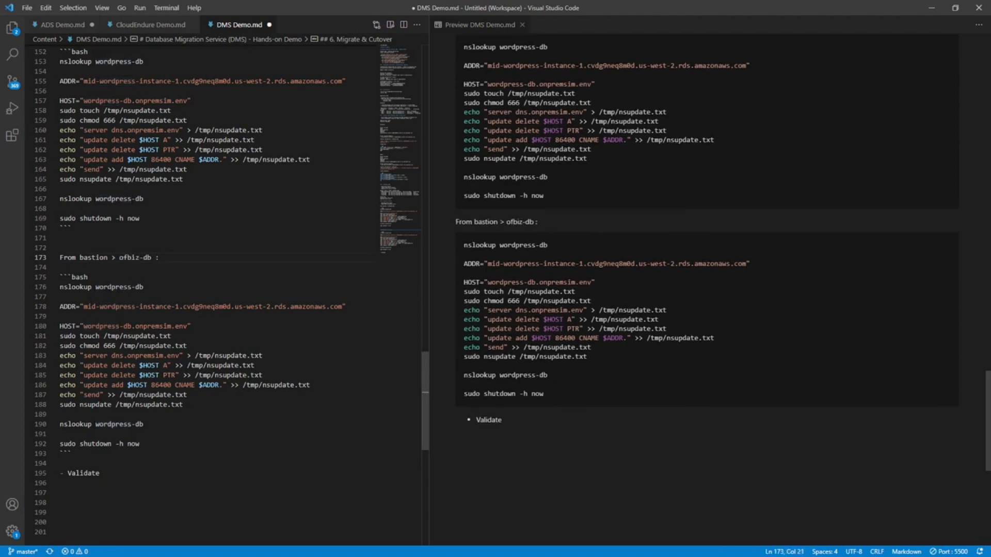
double_click(114, 287)
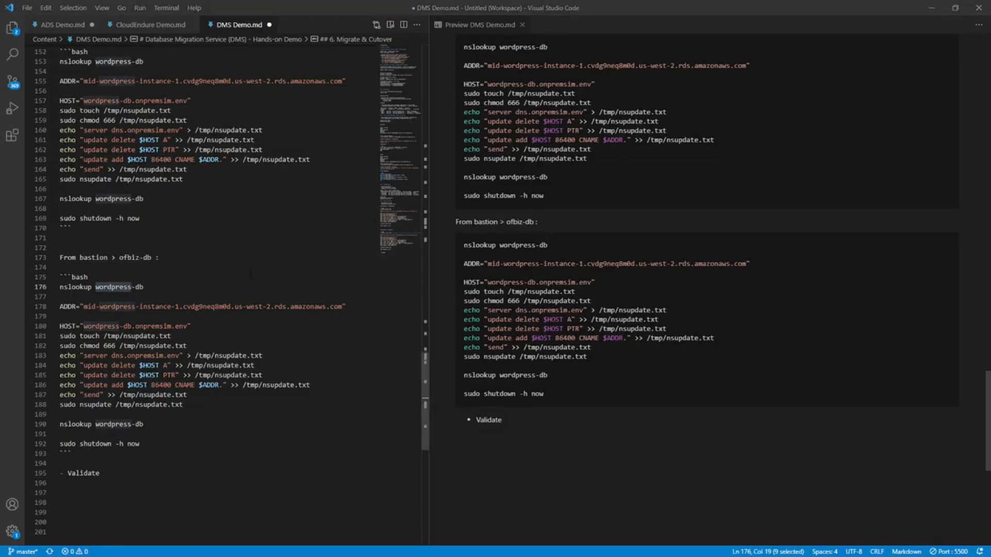
double_click(129, 258)
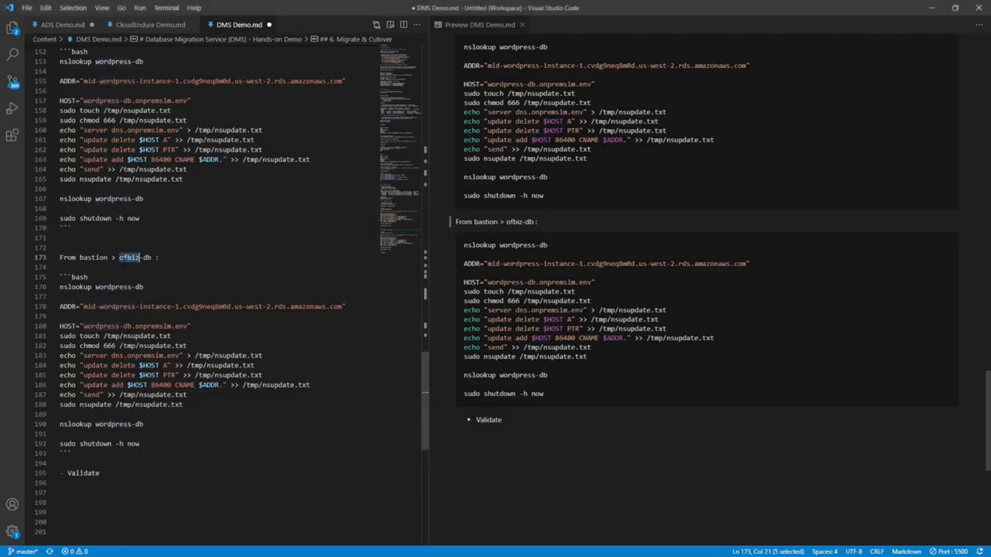
key(ctrl+c)
double_click(113, 287)
key(ctrl+v)
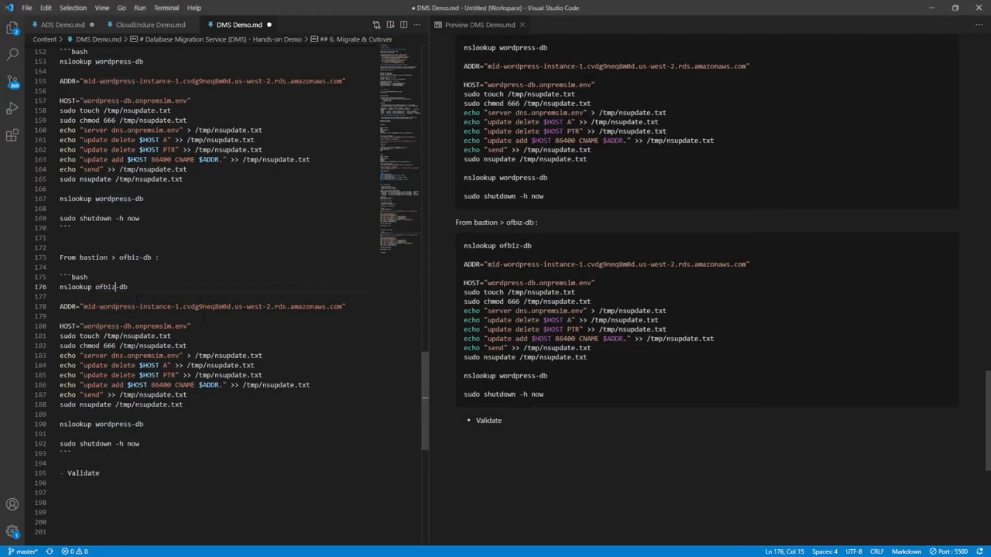
double_click(113, 424)
key(ctrl+v)
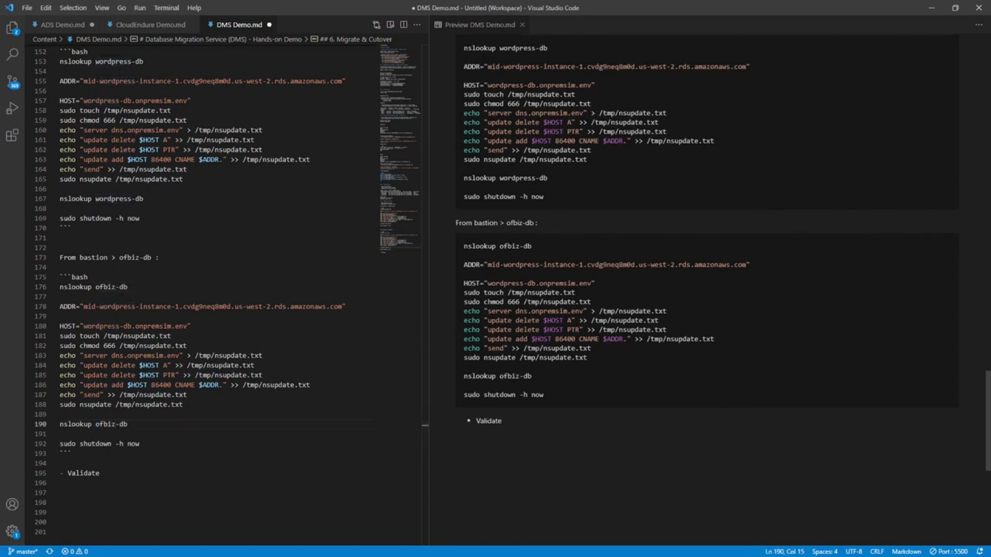
Copy the OFBiz writer instance endpoint from the notes and set it as the ADDR value in the ofbiz-db section.
click(128, 287)
click(87, 307)
scroll(269, 336, up, 2)
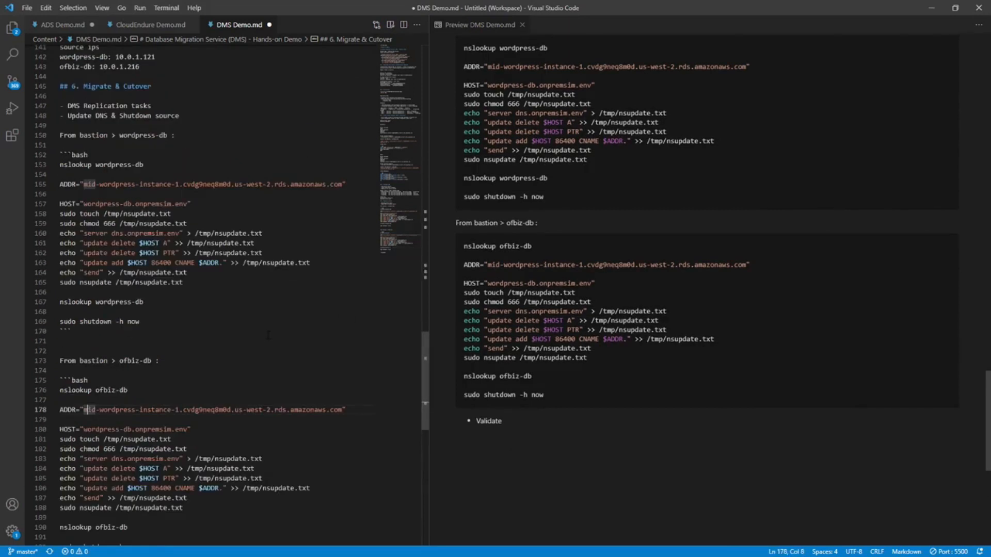
scroll(268, 336, up, 15)
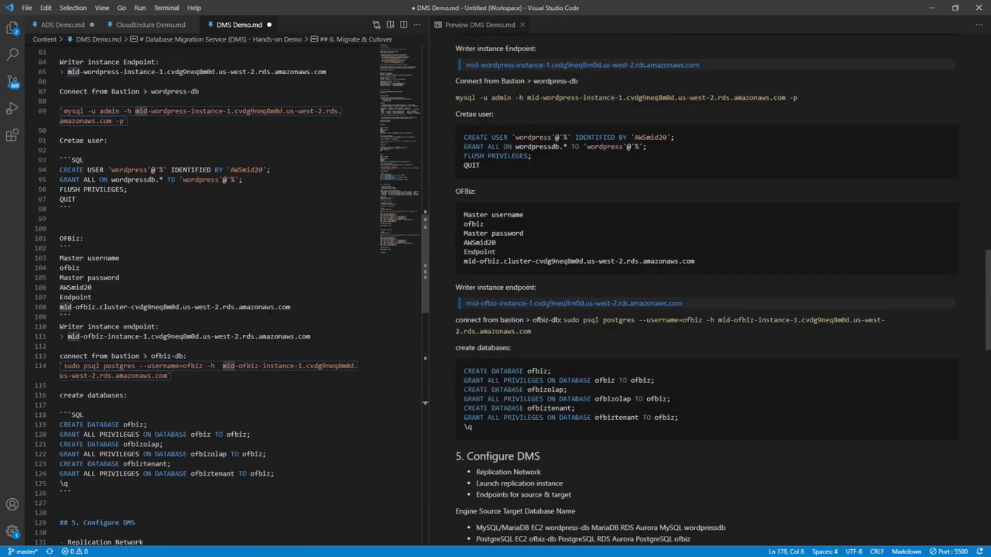
scroll(269, 312, up, 1)
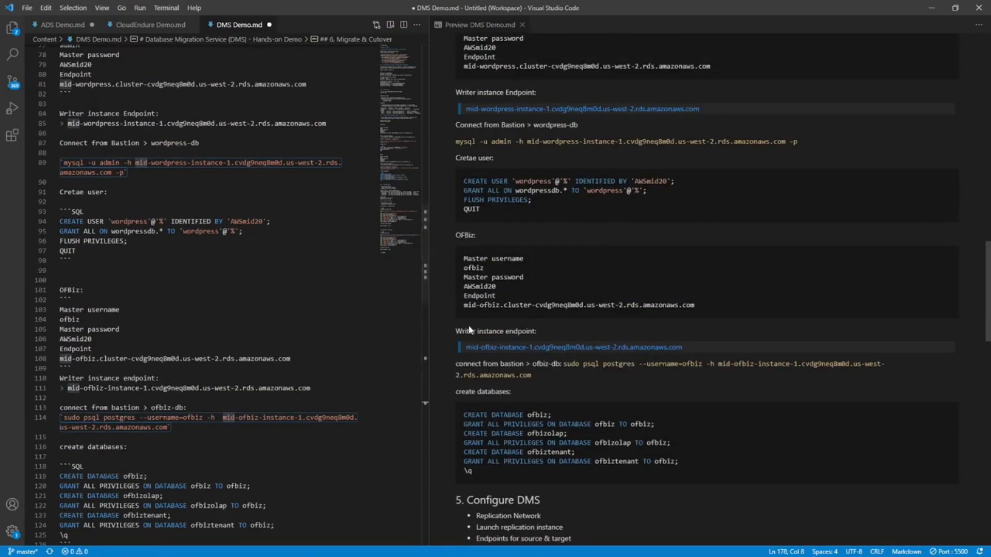
drag(703, 348, 469, 349)
key(ctrl+c)
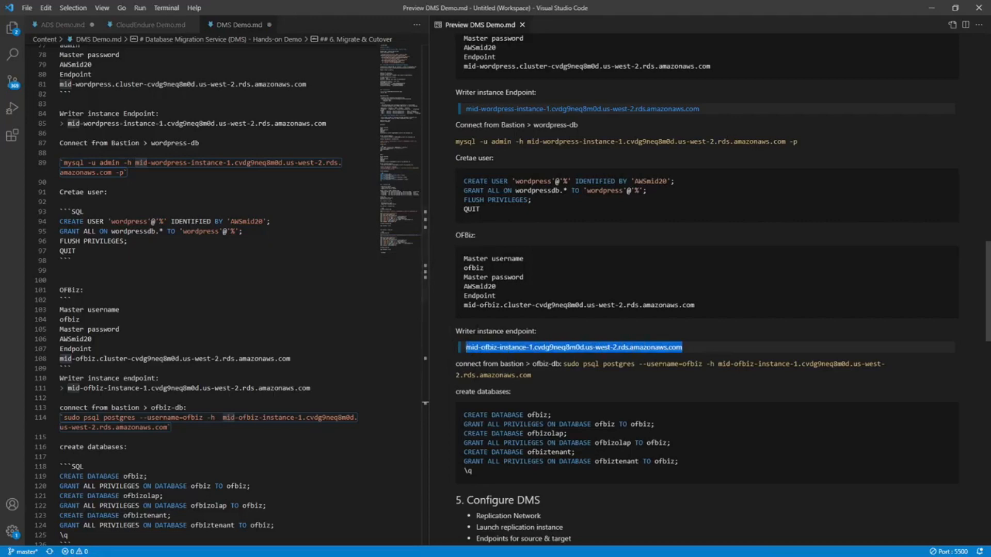
scroll(196, 380, down, 20)
scroll(196, 380, up, 4)
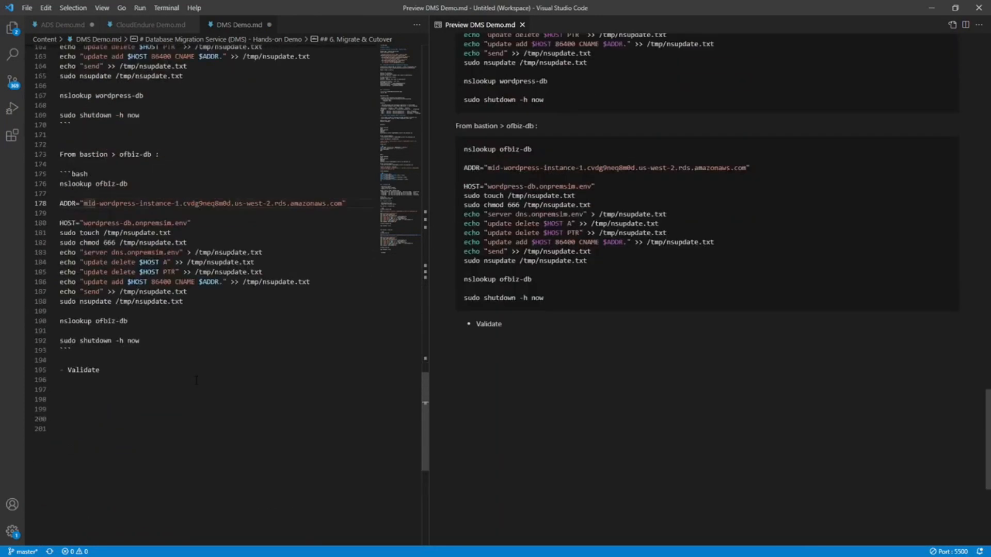
drag(81, 203, 61, 213)
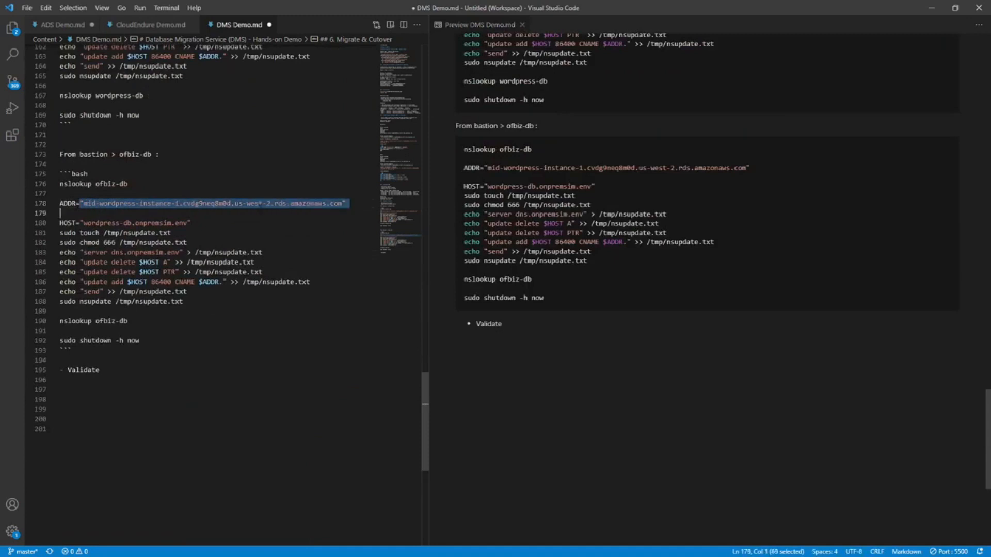
drag(344, 203, 83, 203)
key(ctrl+v)
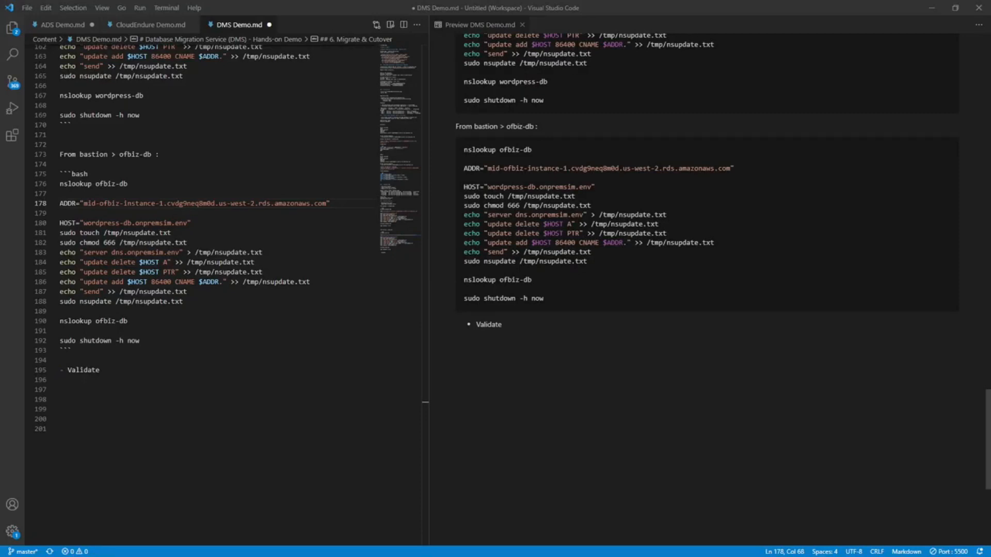
Copy the ofbiz-db commands from nslookup through sudo shutdown, switch to Notepad on the remote desktop and paste them below the wordpress-db commands.
drag(139, 341, 1, 185)
key(ctrl+c)
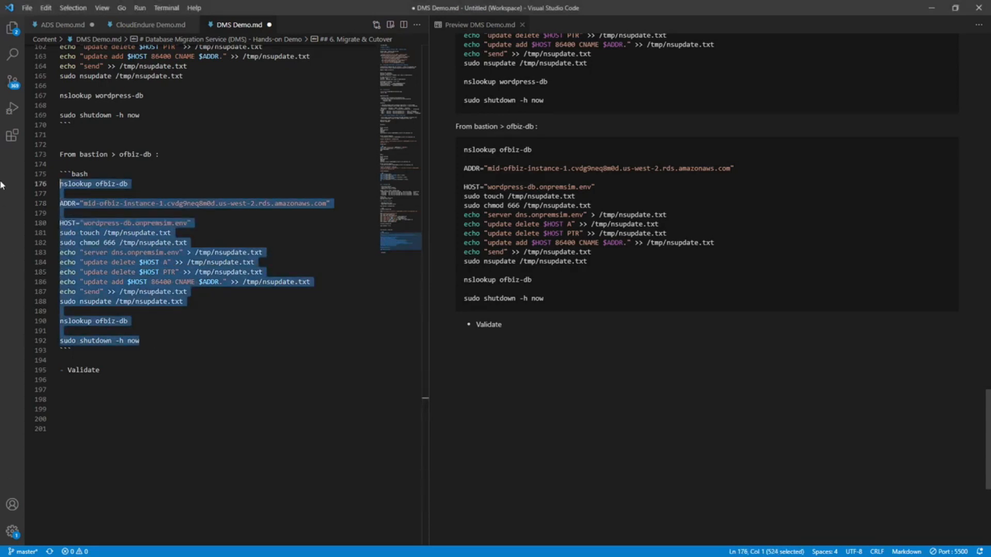
key(ctrl+s)
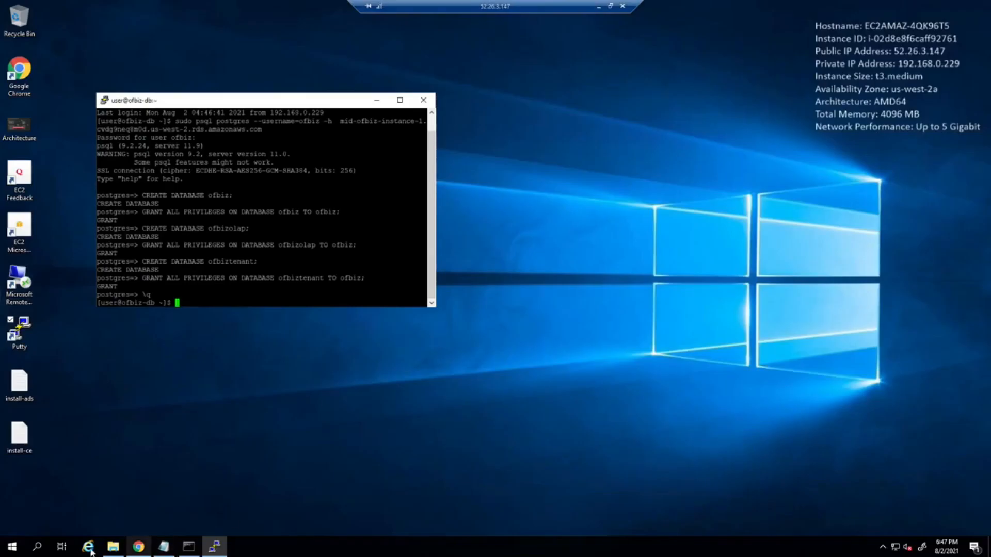
click(163, 546)
key(Return)
key(Return)
key(Return)
key(Return)
key(Return)
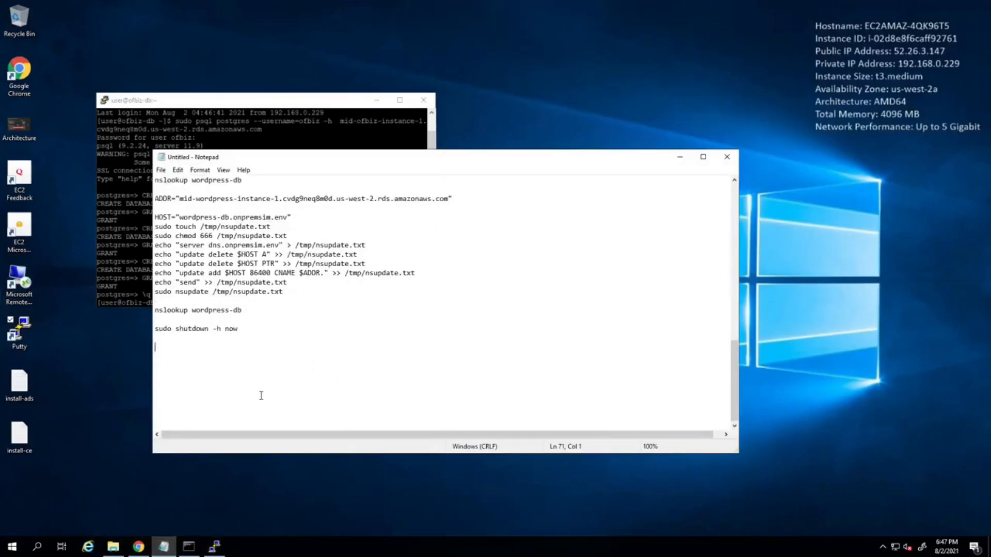
key(Return)
key(Return)
key(Return)
key(Return)
key(Return)
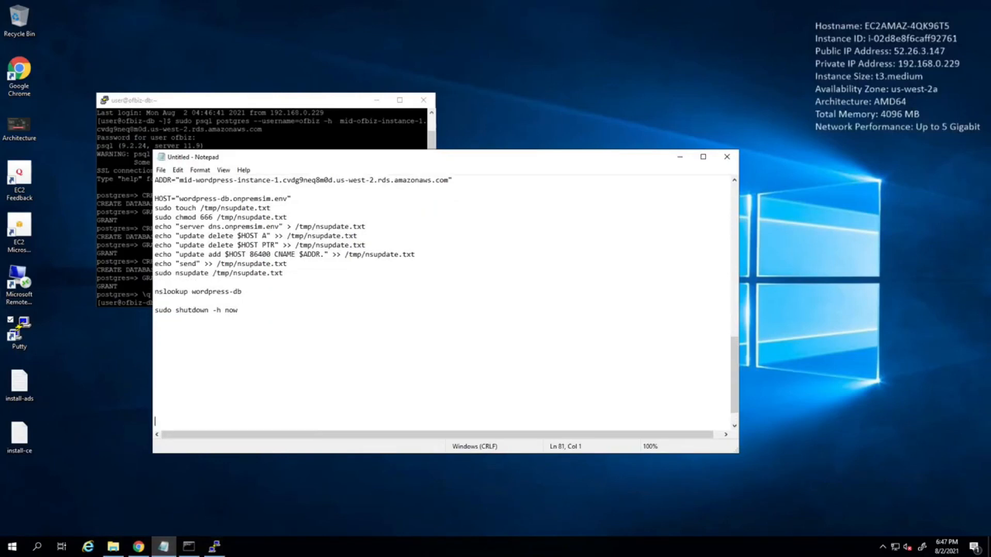
key(ctrl+v)
scroll(274, 314, down, 1)
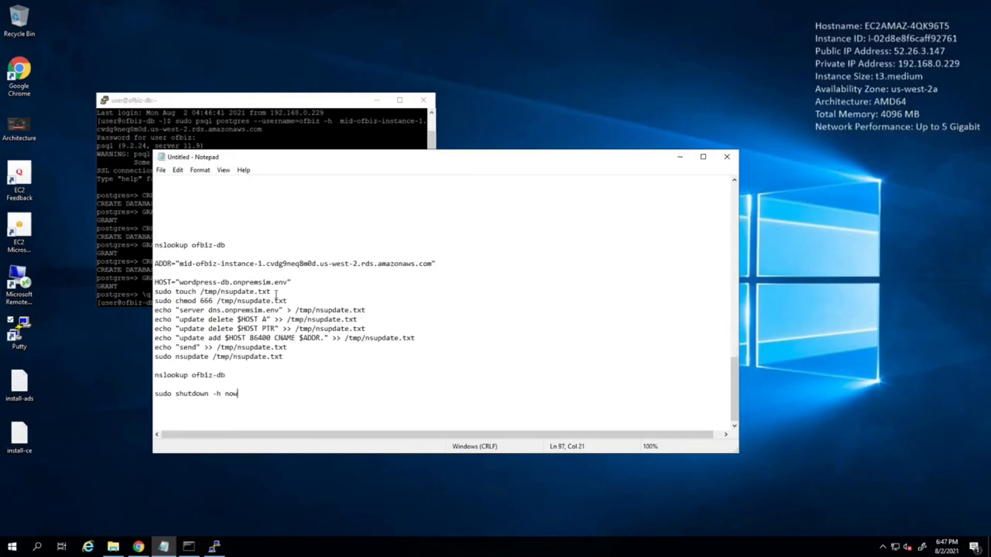
Copy the first nslookup ofbiz-db line from the notes and run it in the ofbiz-db PuTTY session.
click(178, 238)
key(Down)
key(shift+End)
key(ctrl+c)
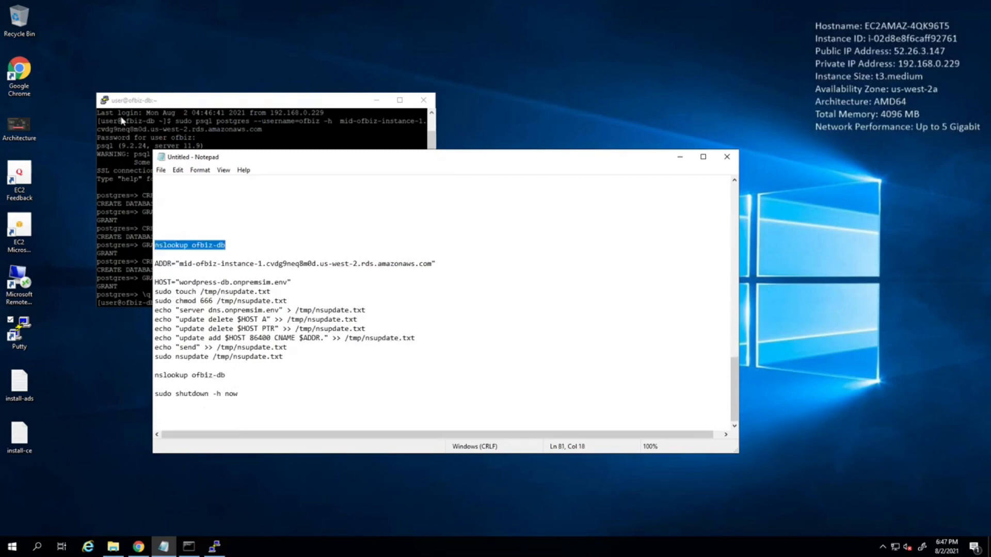
click(197, 135)
right_click(196, 135)
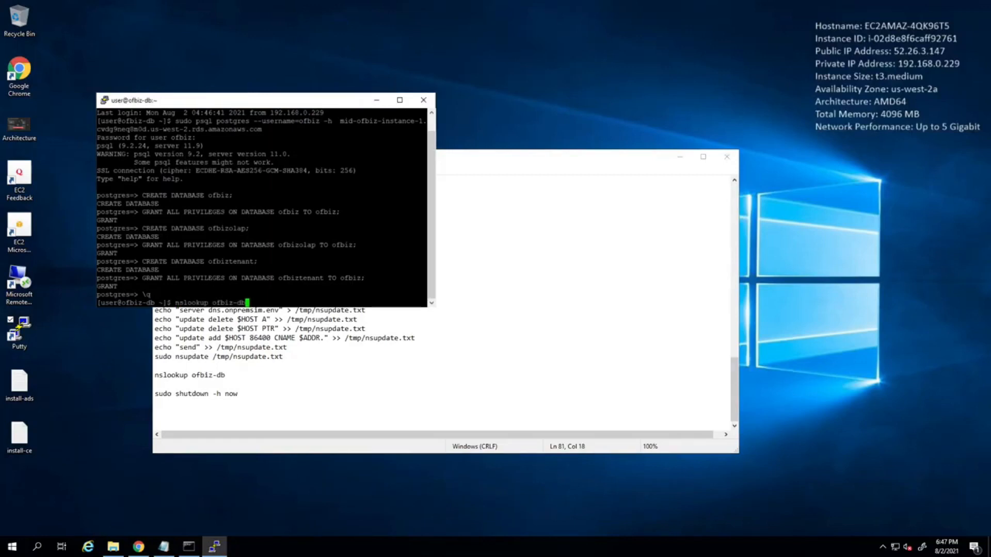
key(Return)
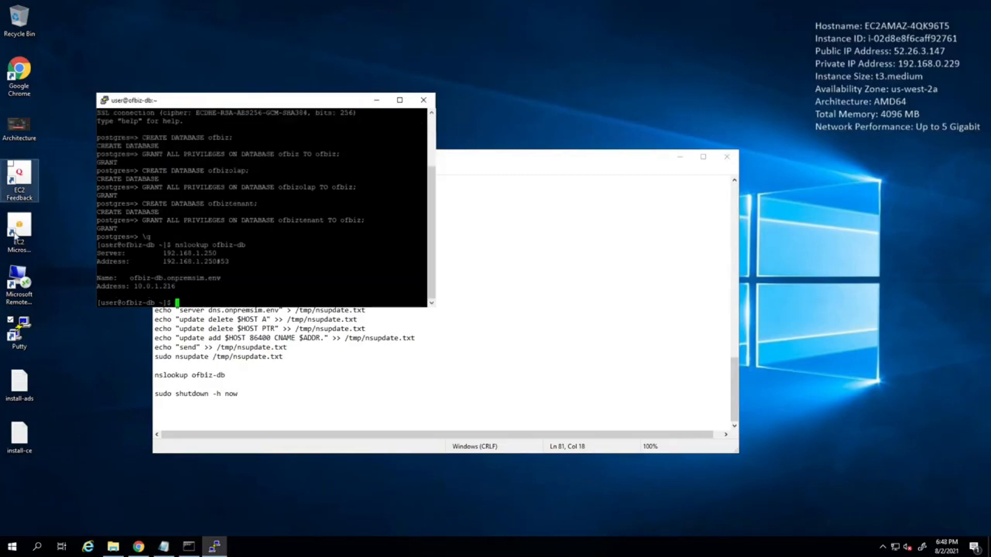
Run the DNS update block, from the mid-ofbiz-instance-1 ADDR line through sudo nsupdate, in the ofbiz-db terminal.
click(338, 361)
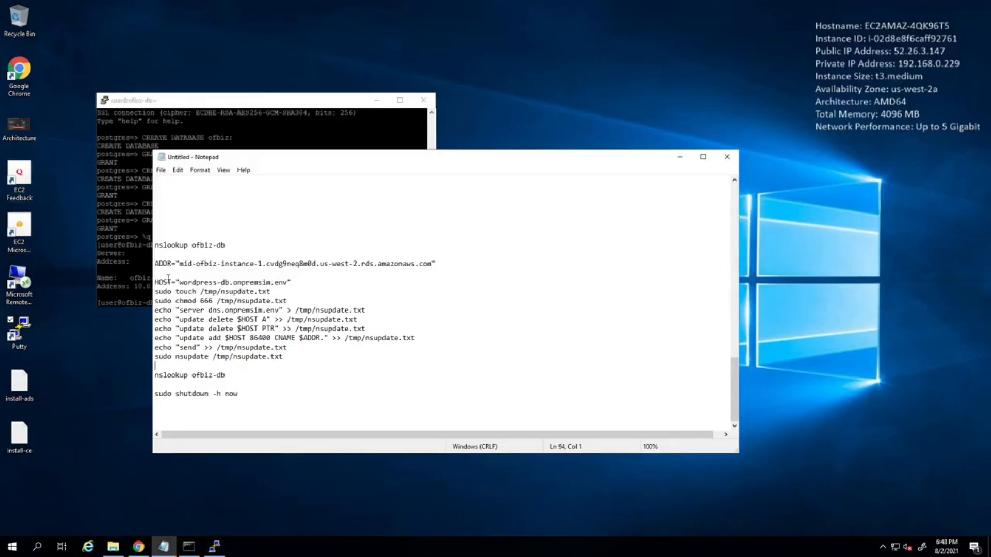
drag(155, 264, 315, 366)
key(ctrl+c)
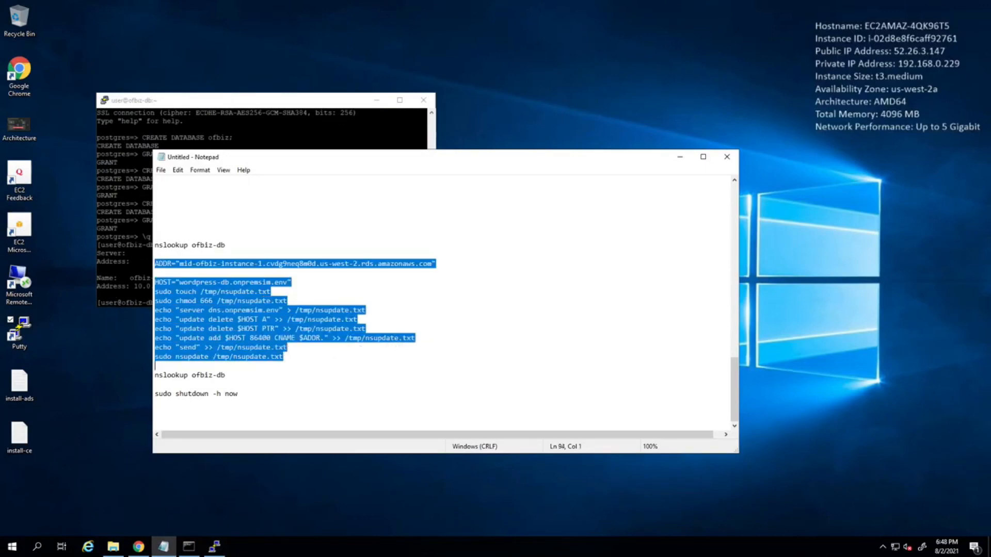
click(250, 134)
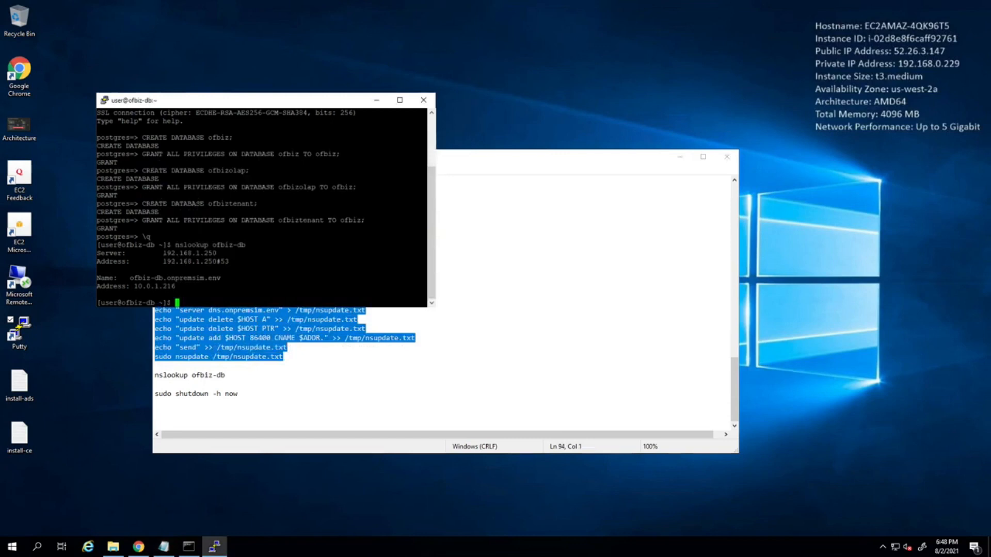
right_click(250, 135)
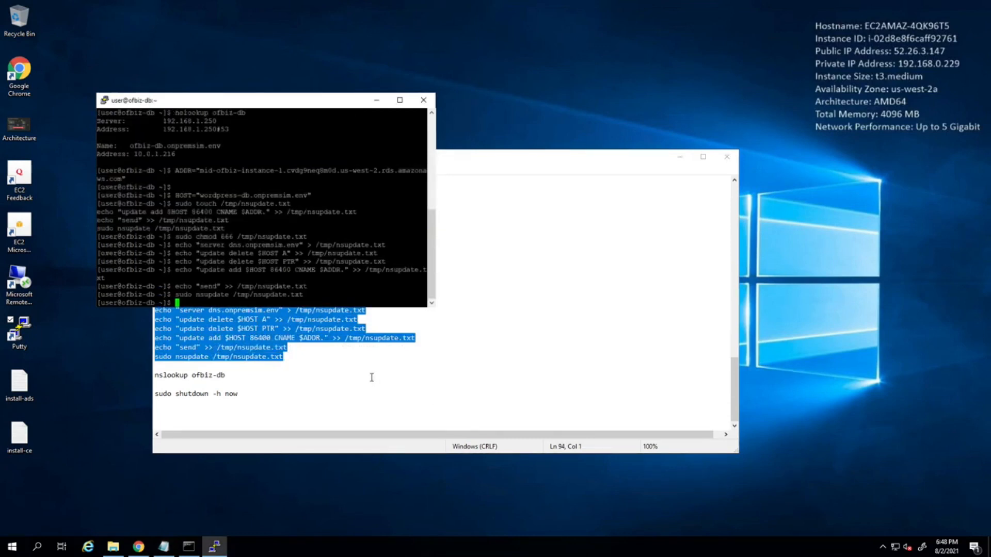
Run the second nslookup ofbiz-db from the notes in the terminal and examine the name and address in its answer.
click(292, 395)
drag(225, 375, 144, 377)
key(ctrl+c)
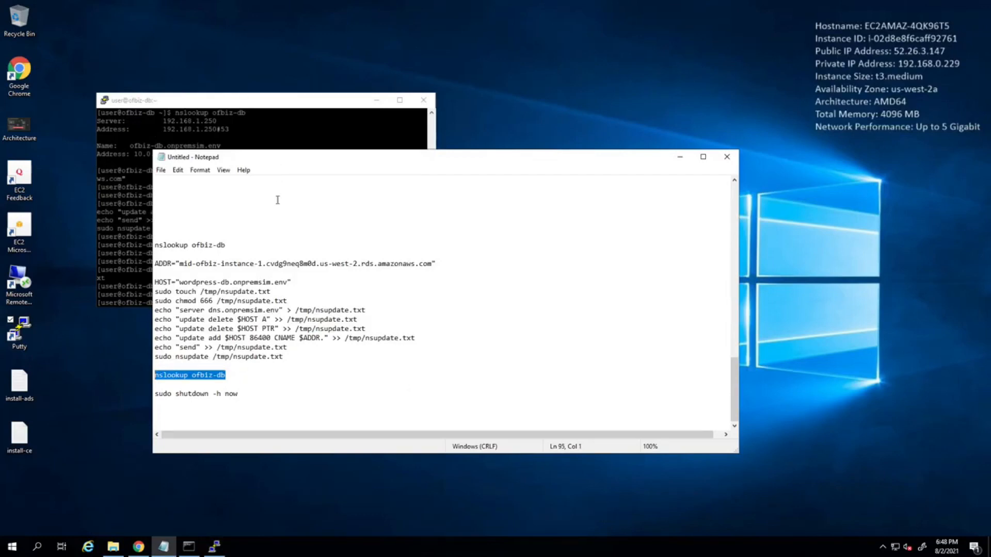
key(alt+Tab)
key(shift+Insert)
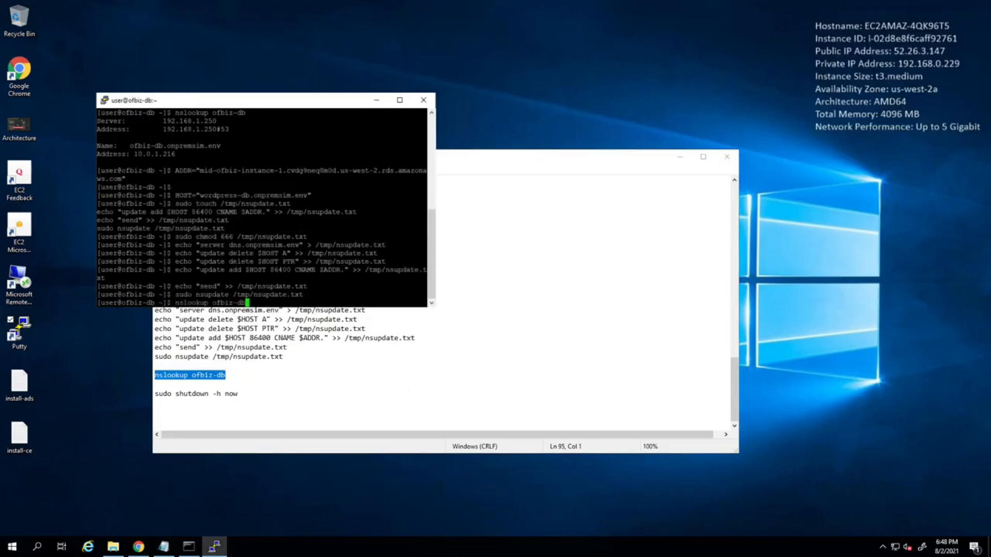
key(Return)
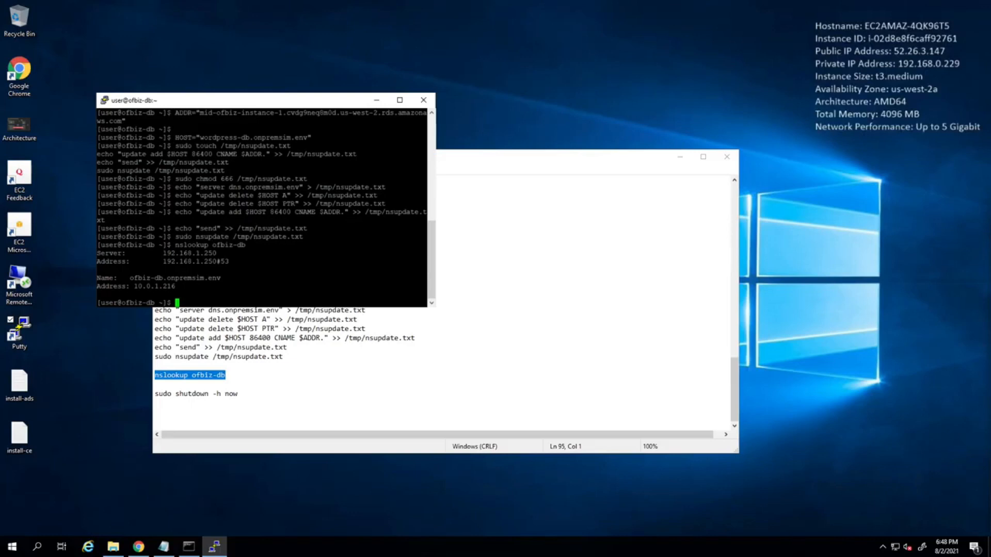
Change the HOST value in Notepad's ofbiz-db command block to ofbiz-db.onpremsim.env.
click(226, 375)
click(221, 319)
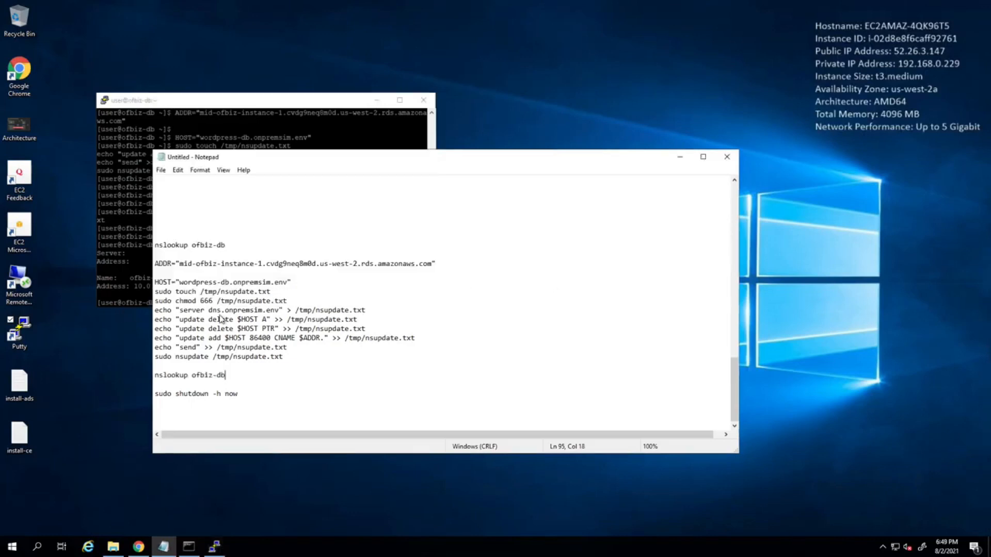
drag(179, 283, 229, 282)
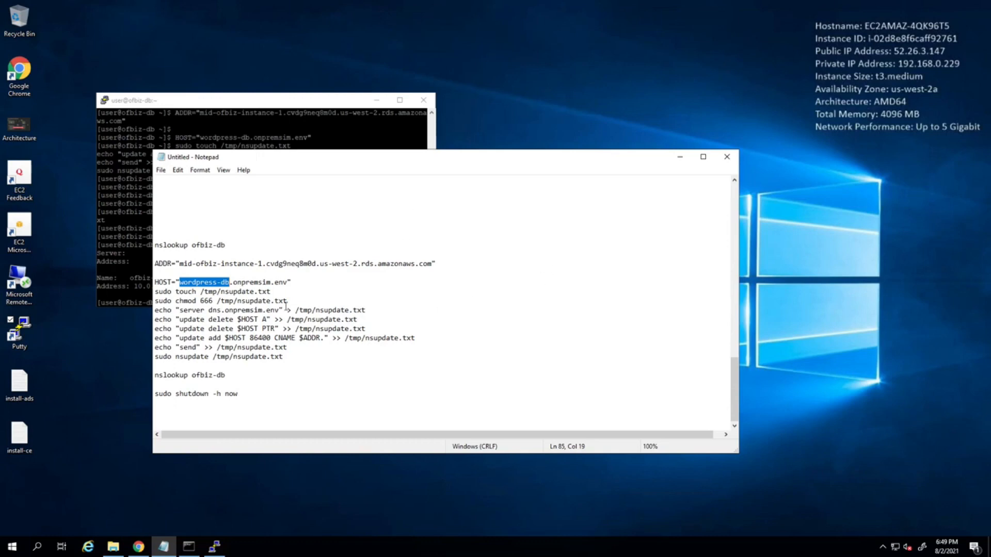
double_click(201, 283)
click(200, 284)
drag(217, 282, 180, 282)
key(BackSpace)
text(ofbiz)
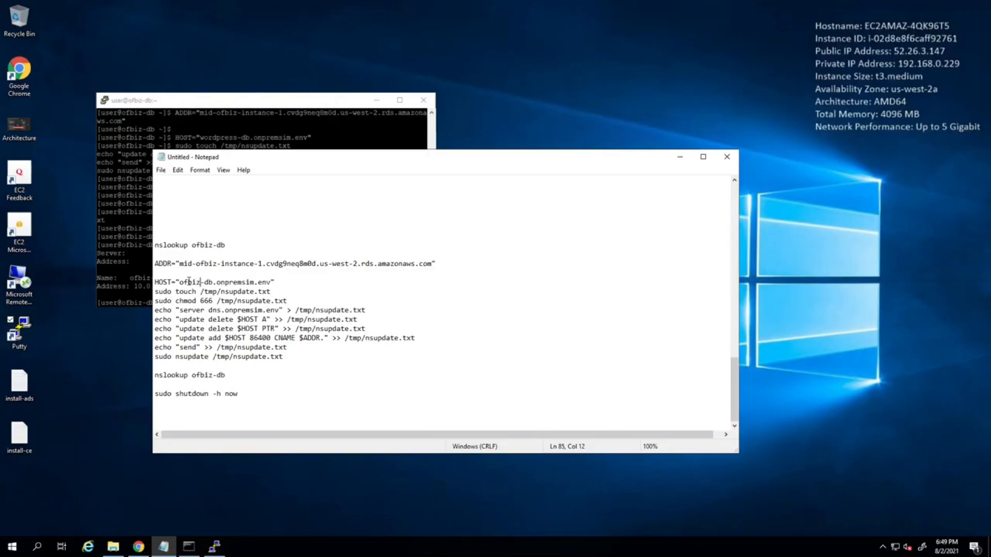
double_click(188, 282)
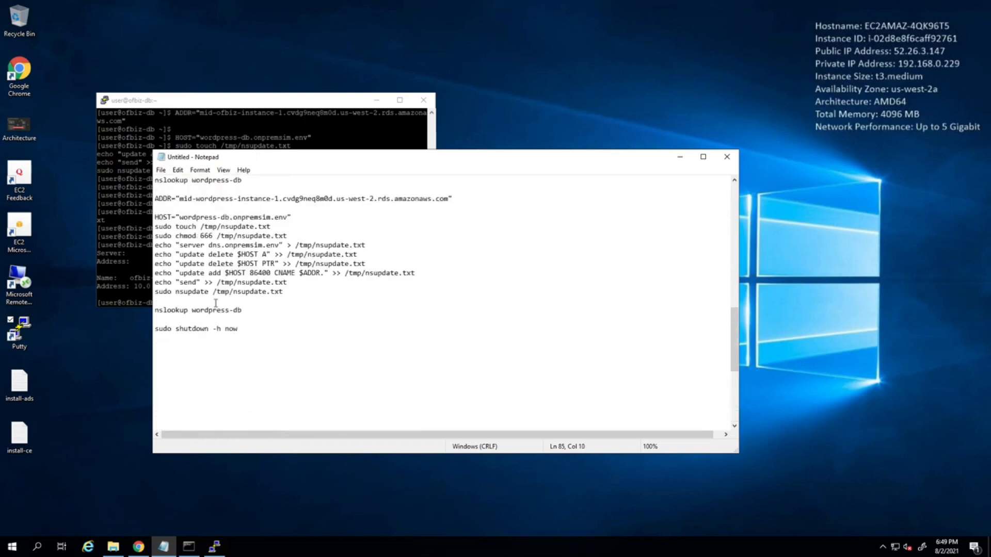
Rerun the wordpress-db DNS update block, from its ADDR line through sudo nsupdate, in the ofbiz-db terminal to restore the mid-wordpress-instance-1 record.
scroll(216, 302, up, 1)
drag(155, 246, 226, 277)
drag(156, 226, 303, 315)
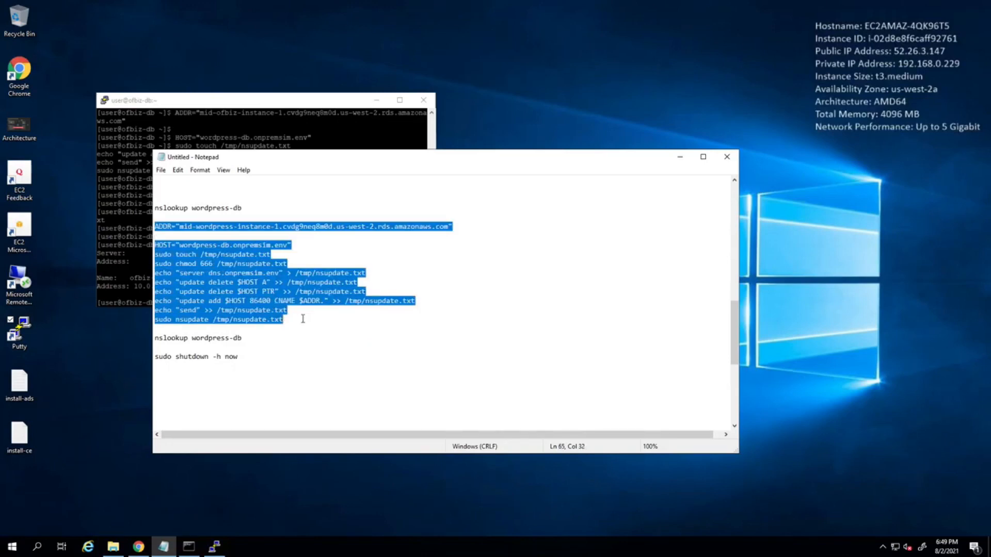
click(173, 100)
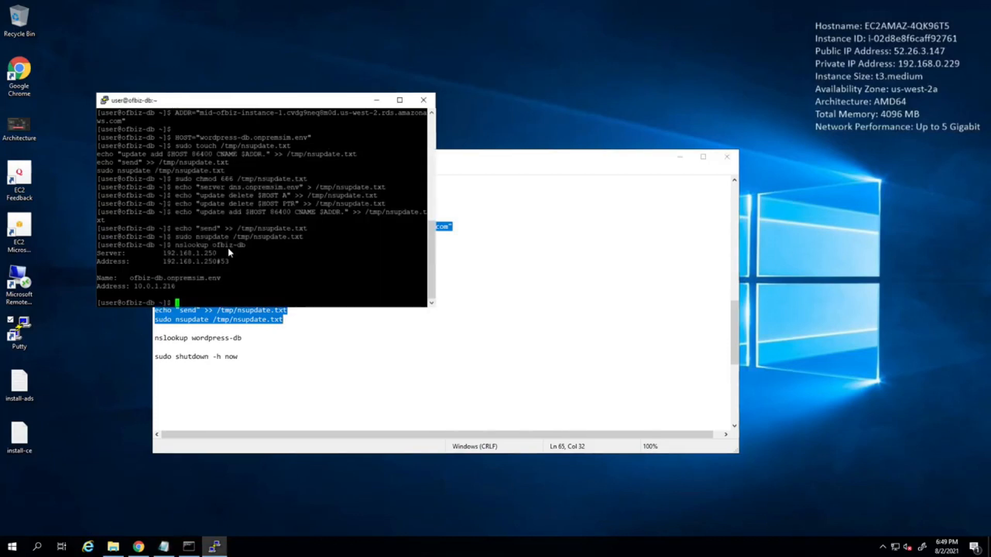
text(ADDR="mid-wordpress-instance-1.cvdg9neq8m0d.us-west-2.rds.amazonaws.com"  HOST="wordpress-db.onpremsim.env" sudo touch /tmp/nsupdate.txt sudo chmod 666 /tmp/nsupdate.txt echo "server dns.onpremsim.env" > /tmp/nsupdate.txt echo "update delete $HOST A" >> /tmp/nsupdate.txt echo "update delete $HOST PTR" >> /tmp/nsupdate.txt echo "update add $HOST 86400 CNAME $ADDR." >> /tmp/nsupdate.txt echo "send" >> /tmp/nsupdate.txt sudo nsupdate /tmp/nsupdate.txt)
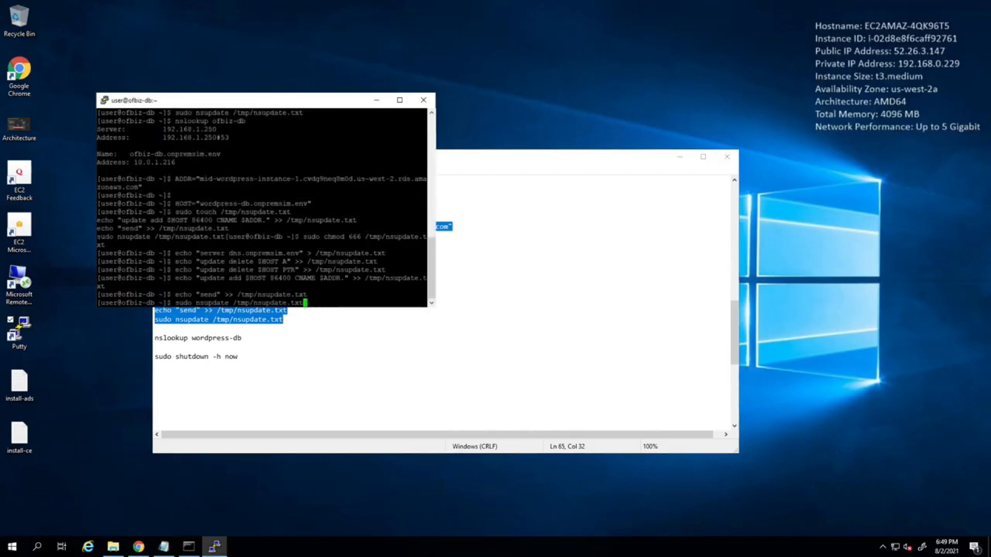
Run the corrected ofbiz-db DNS update block, from the mid-ofbiz-instance-1 ADDR line through sudo nsupdate, in the ofbiz-db terminal.
click(311, 355)
scroll(311, 355, down, 8)
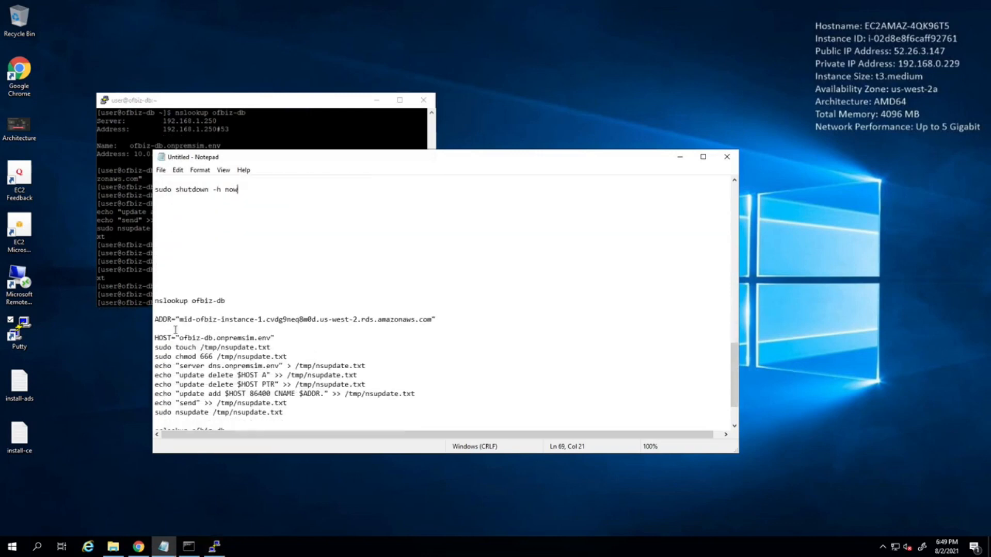
drag(155, 264, 308, 356)
key(ctrl+c)
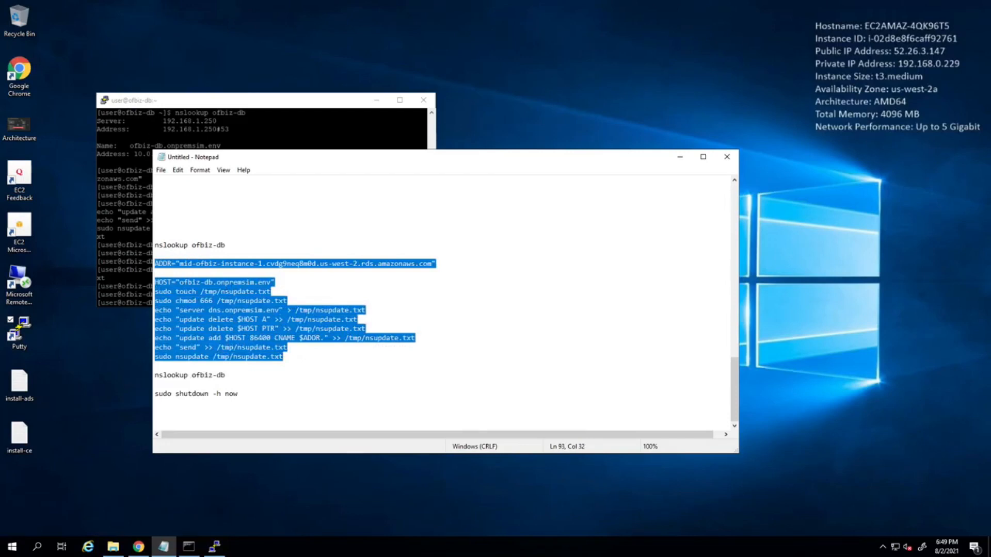
click(160, 148)
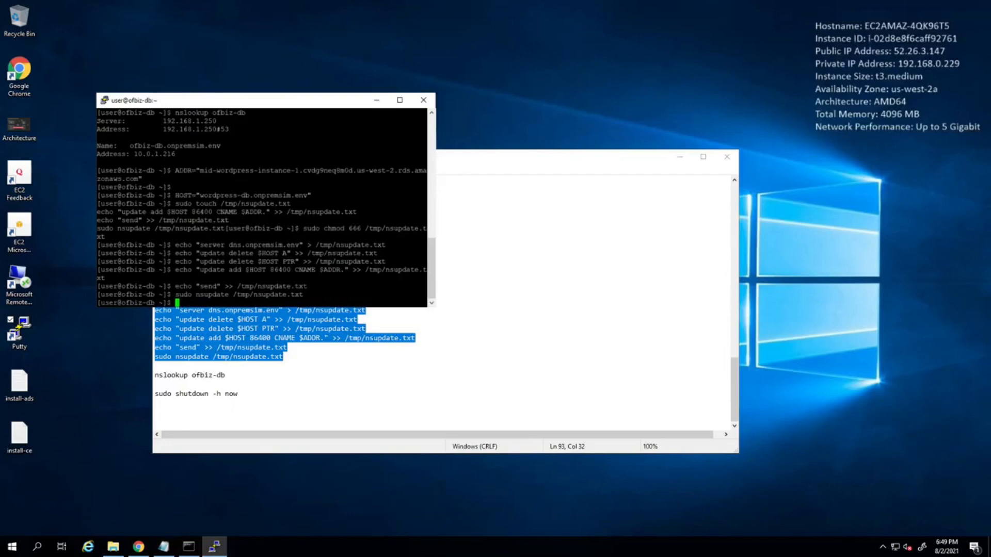
right_click(160, 148)
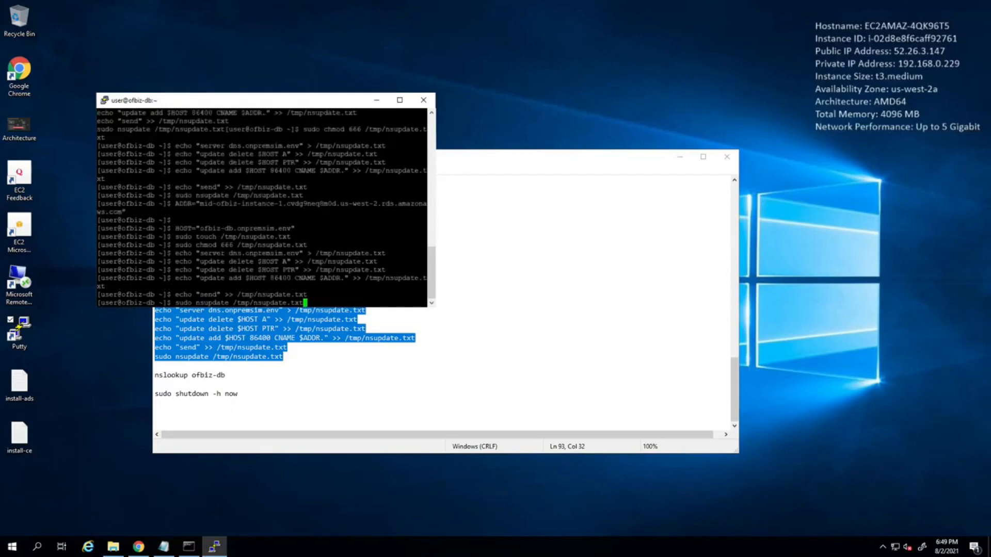
Run nslookup ofbiz-db from the notes in the terminal and examine which instance name it resolves to.
click(335, 392)
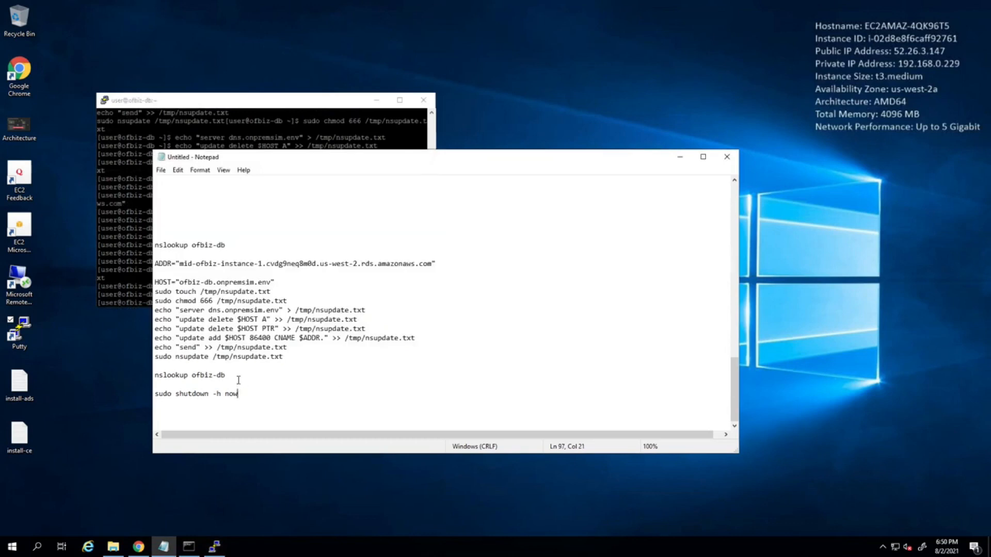
drag(225, 376, 154, 375)
key(ctrl+c)
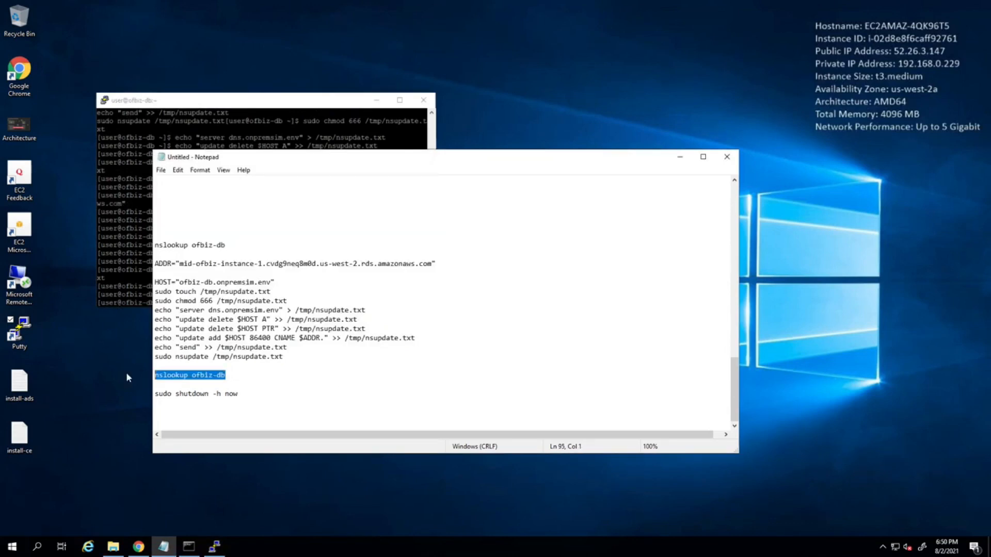
click(211, 130)
right_click(211, 130)
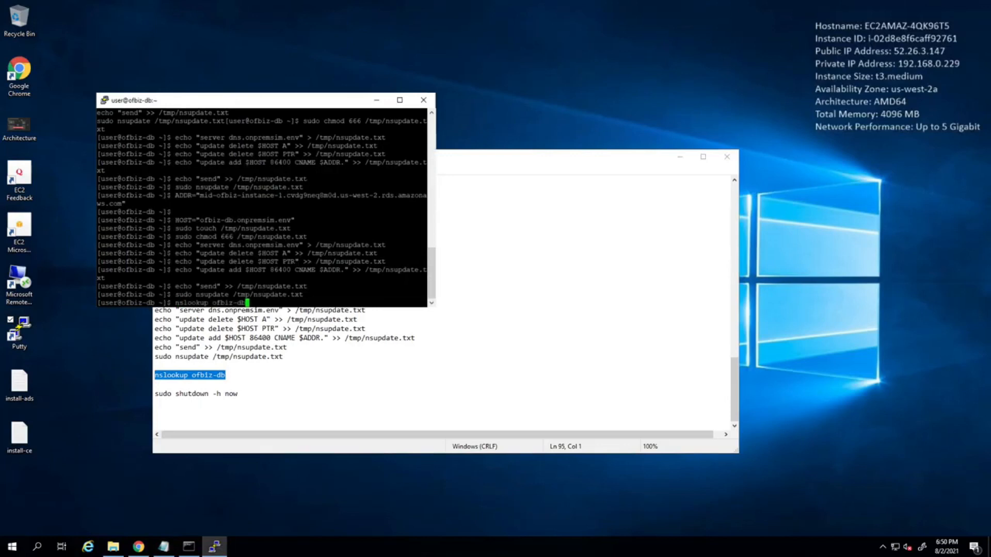
key(Return)
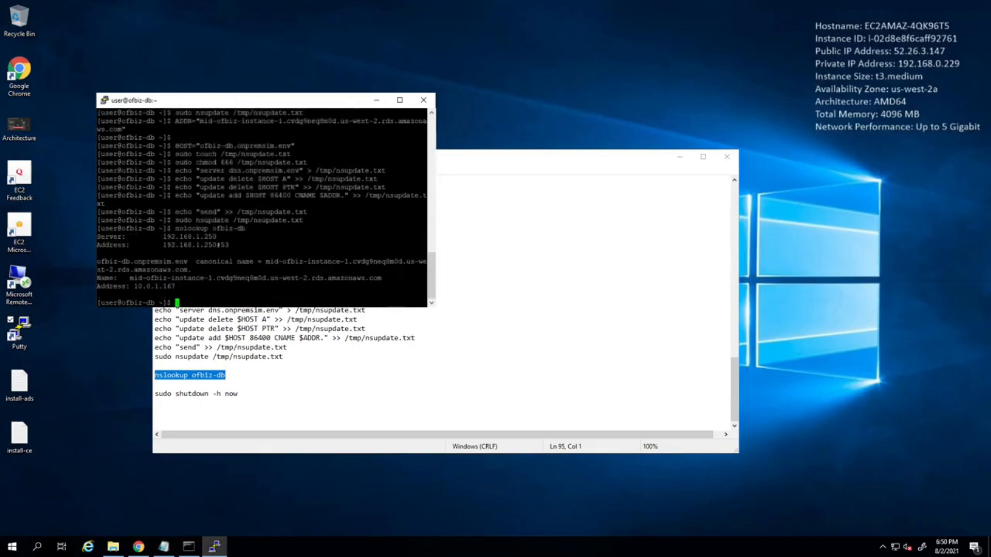
drag(130, 278, 209, 283)
click(236, 280)
Run nslookup wordpress-db from the notes in the terminal and examine the instance name in its answer.
click(281, 383)
scroll(256, 279, up, 6)
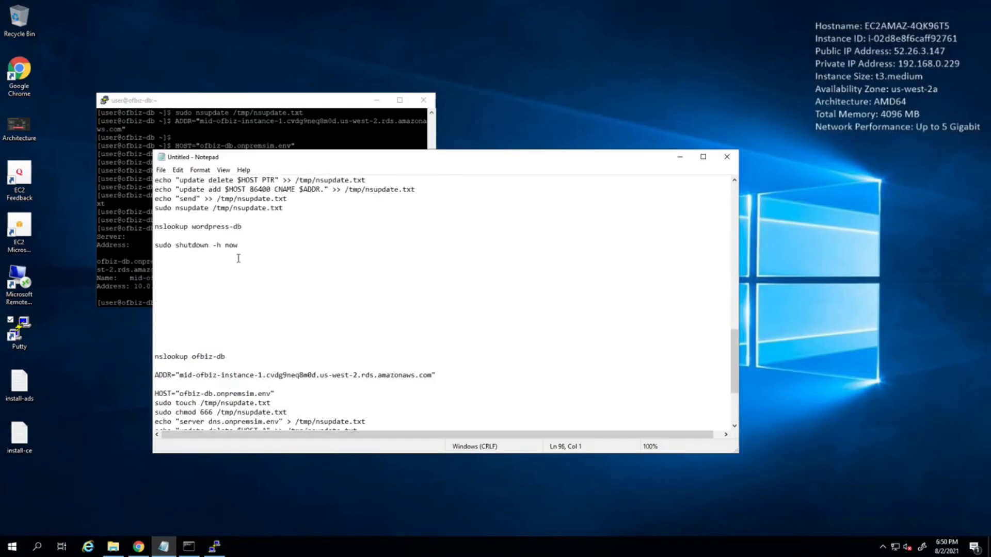
drag(242, 227, 154, 228)
key(ctrl+c)
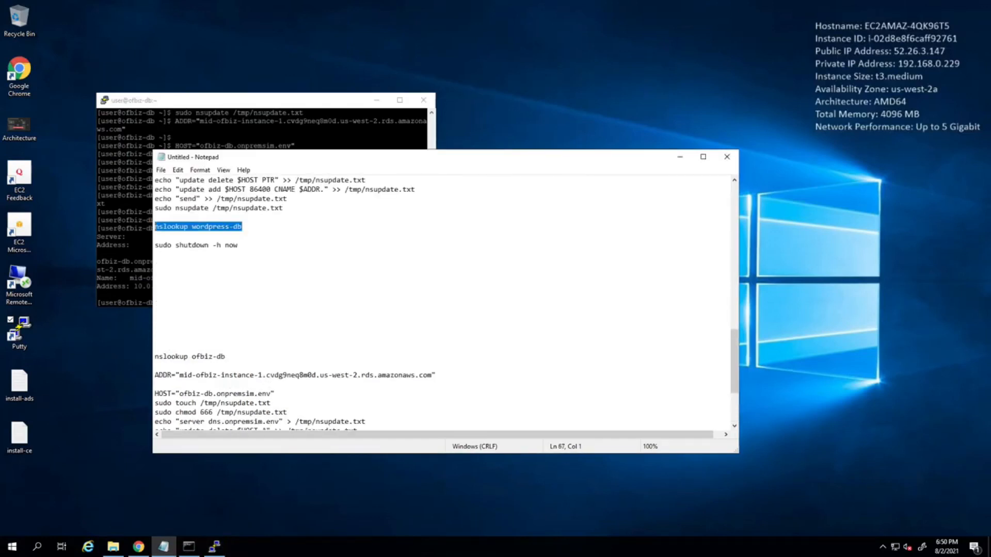
click(112, 180)
right_click(112, 180)
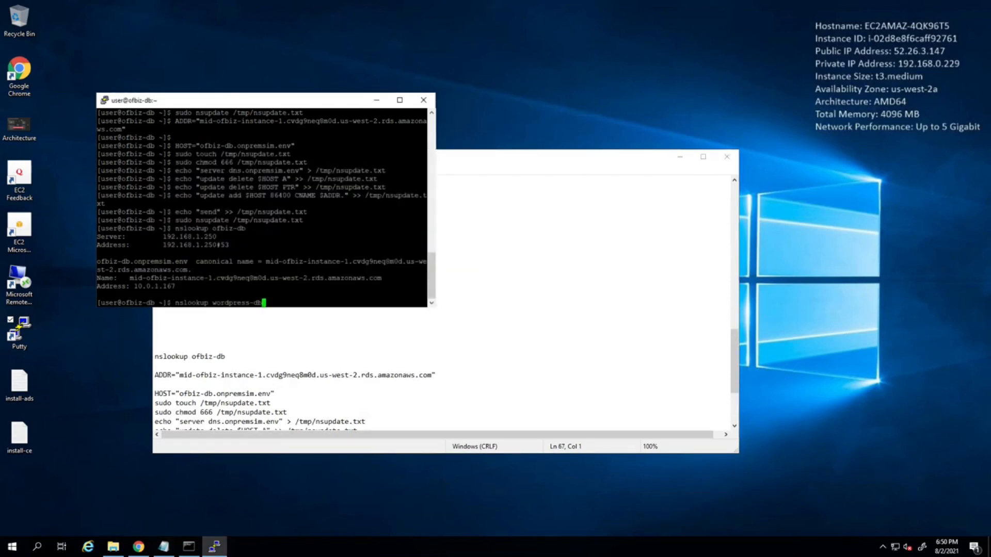
key(Return)
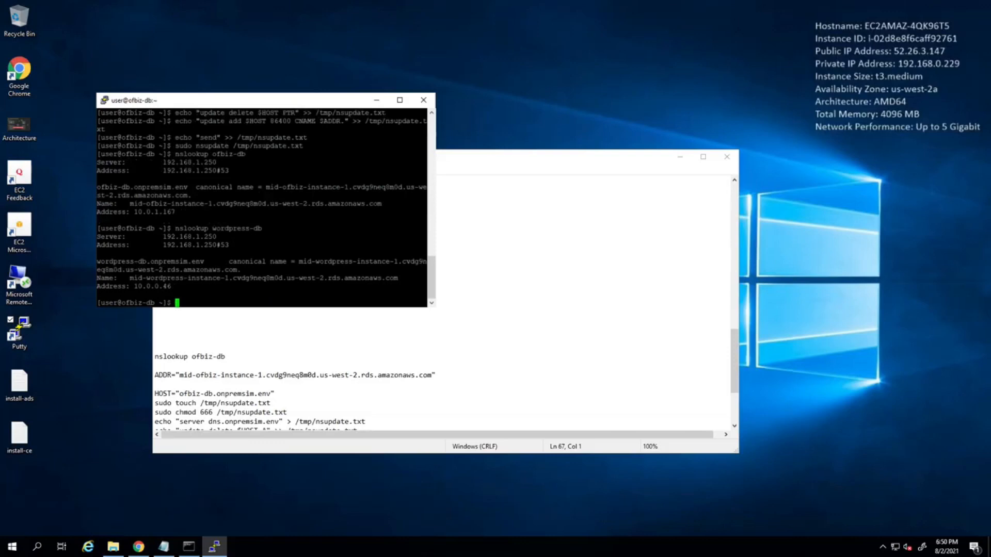
drag(130, 278, 200, 277)
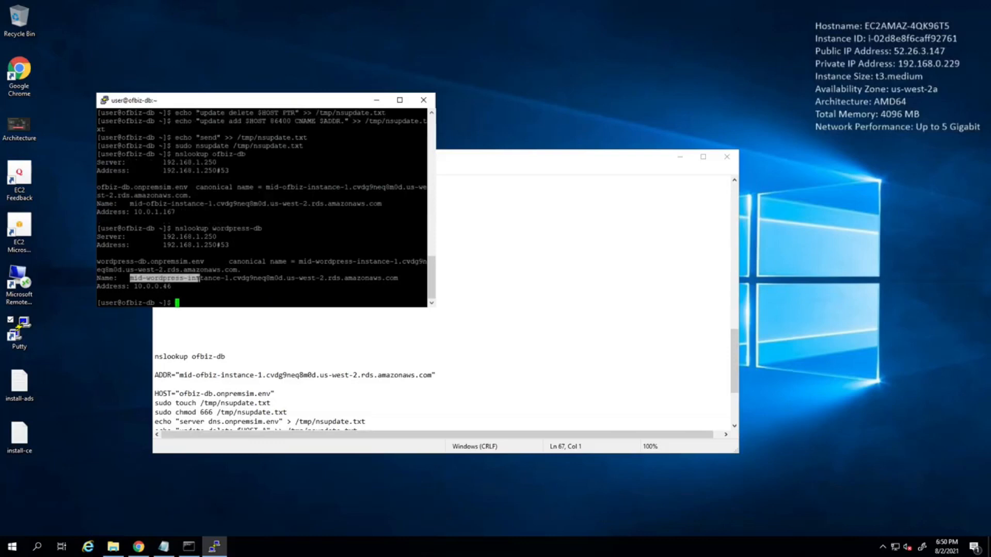
Shut down the ofbiz-db source server with sudo shutdown -h now and dismiss the PuTTY connection error.
scroll(310, 403, down, 4)
click(313, 402)
drag(239, 394, 154, 394)
key(ctrl+c)
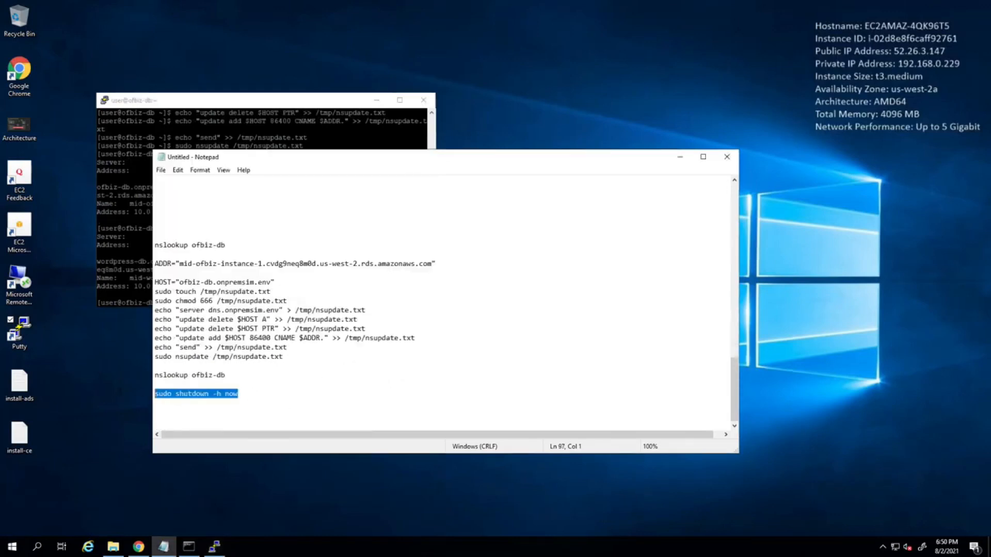
key(alt+Tab)
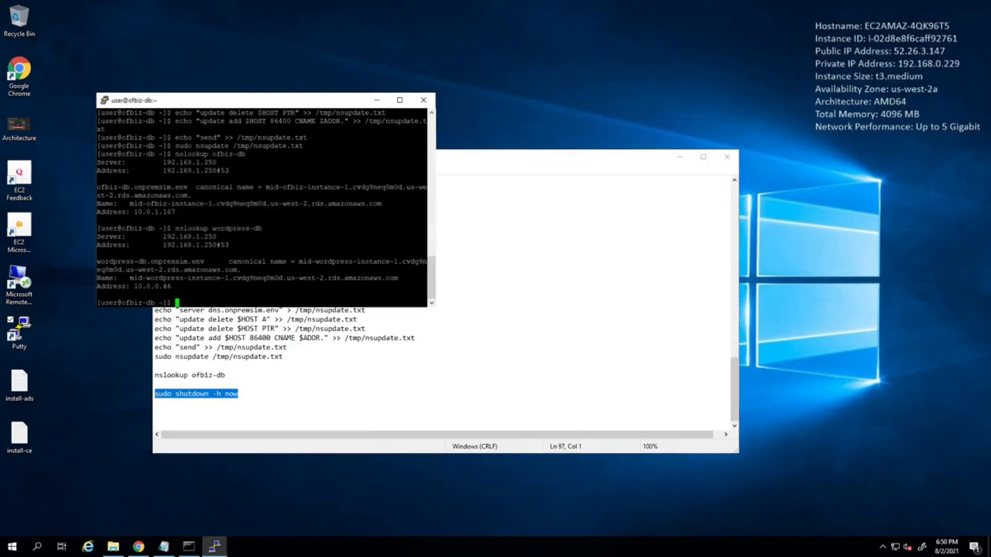
key(shift+Insert)
key(Return)
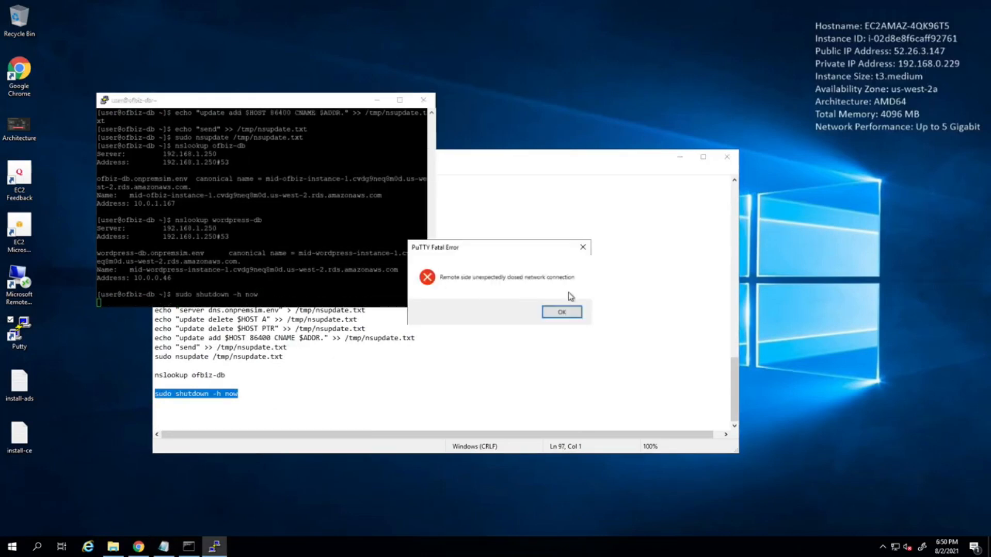
click(563, 311)
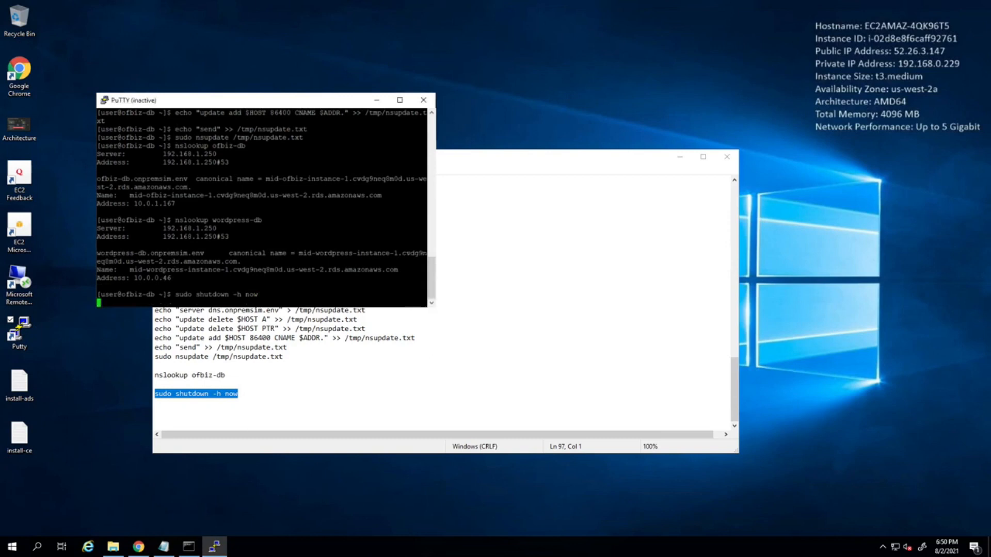
In Chrome, reload the WordPress site and check the Migration Immersion Day post and the comments on Hello World.
click(138, 547)
click(78, 52)
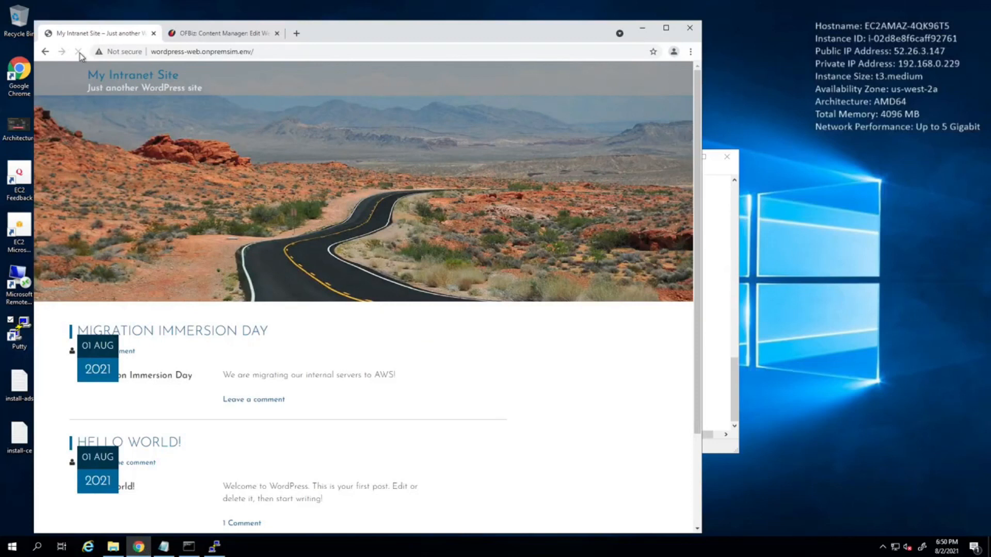
click(155, 338)
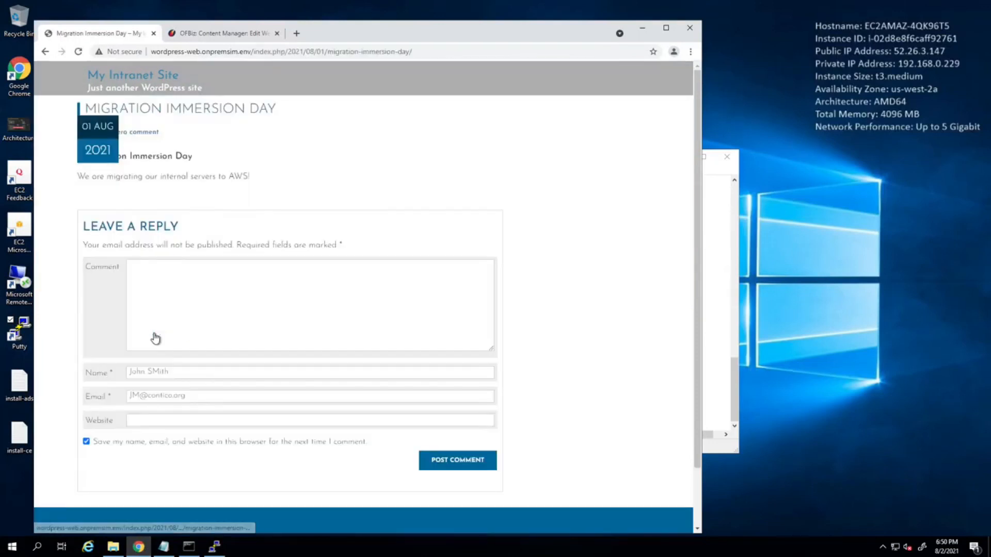
click(45, 51)
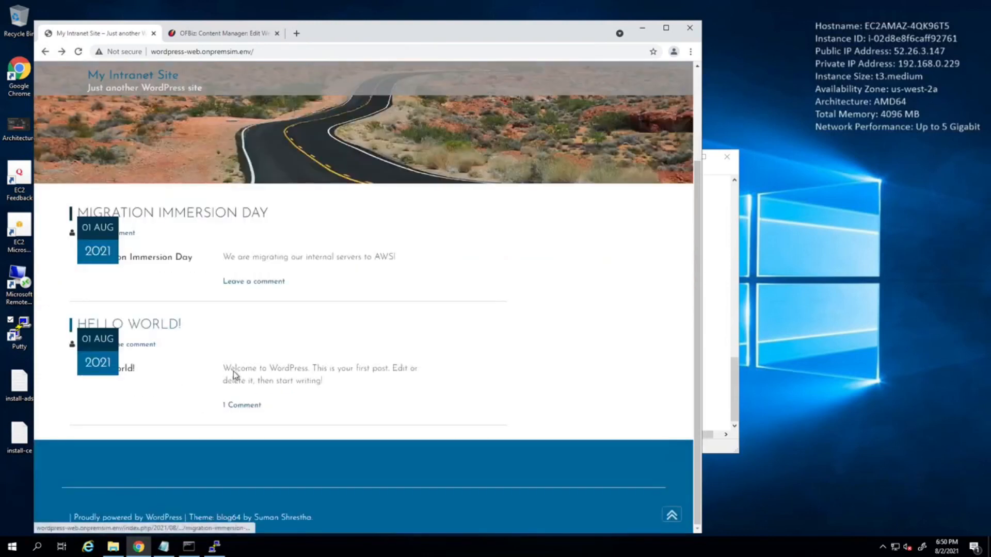
click(244, 405)
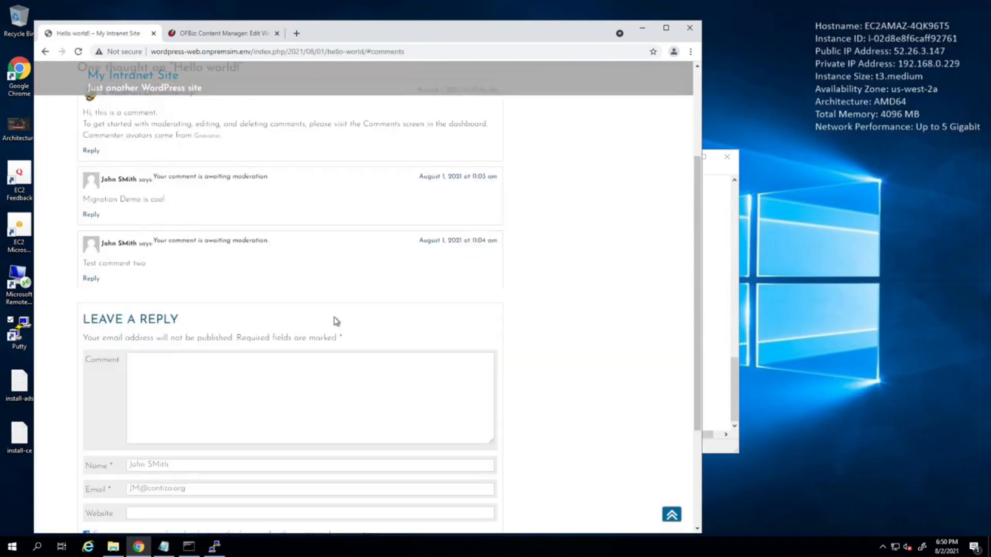
scroll(334, 321, up, 3)
Open OFBiz's Accounting application and sign in again by entering the account password.
click(220, 34)
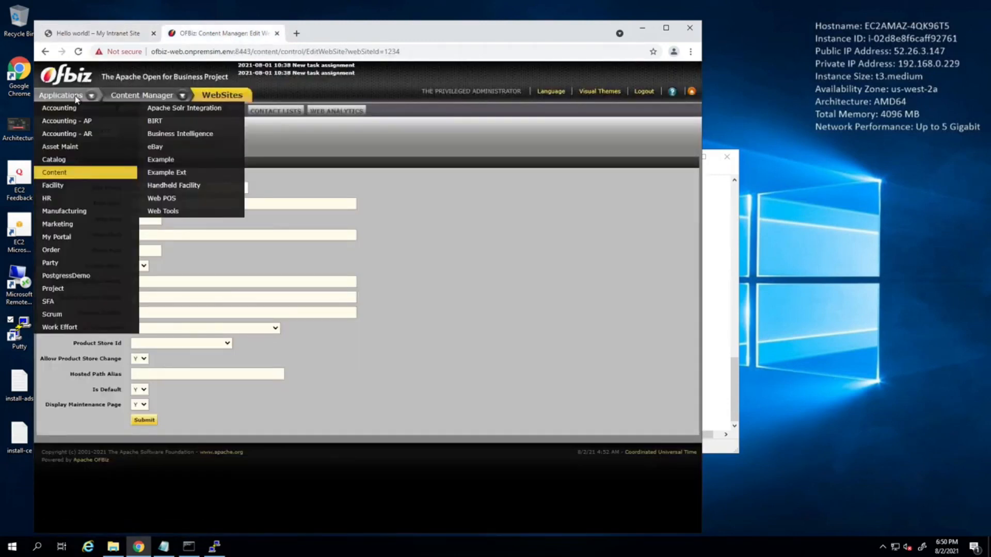
click(58, 110)
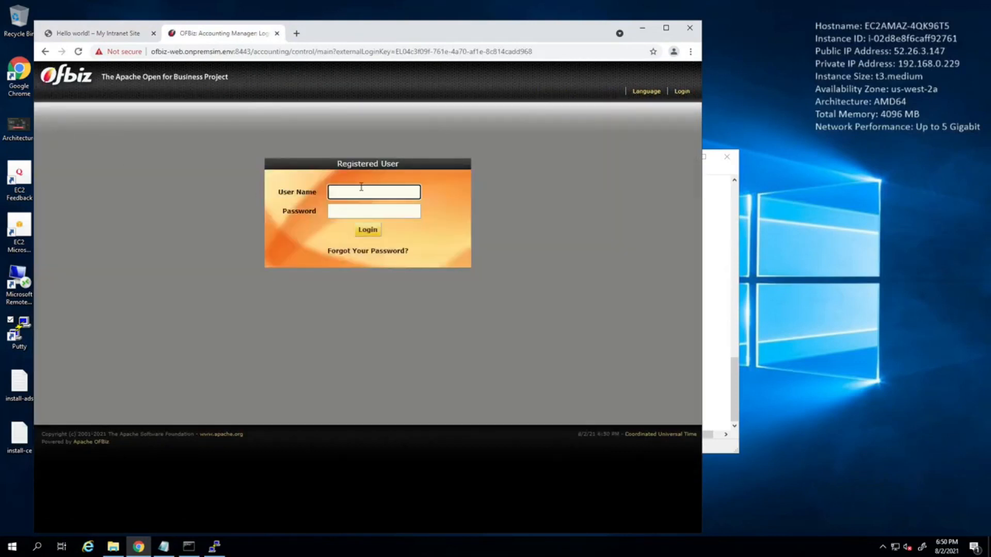
click(362, 188)
click(356, 212)
click(356, 212)
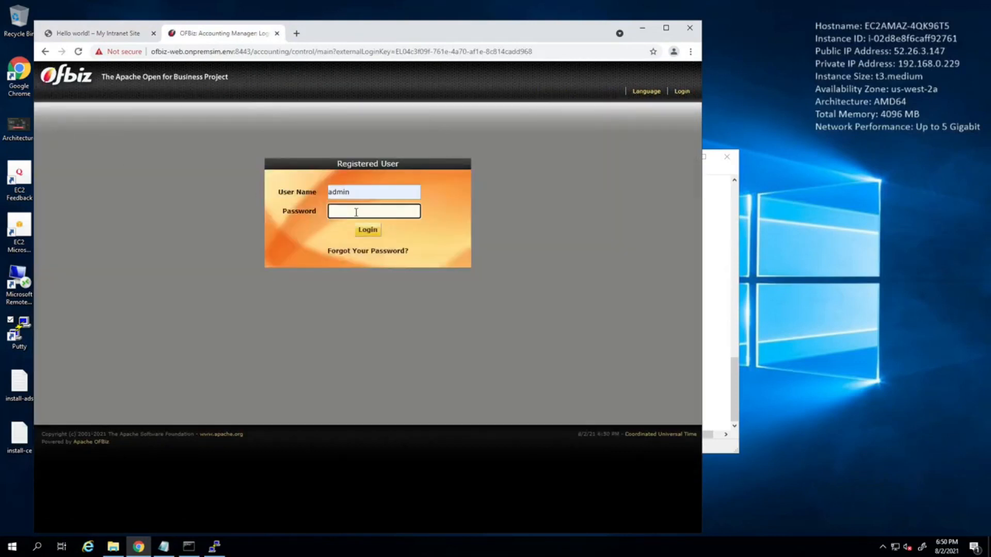
key(Return)
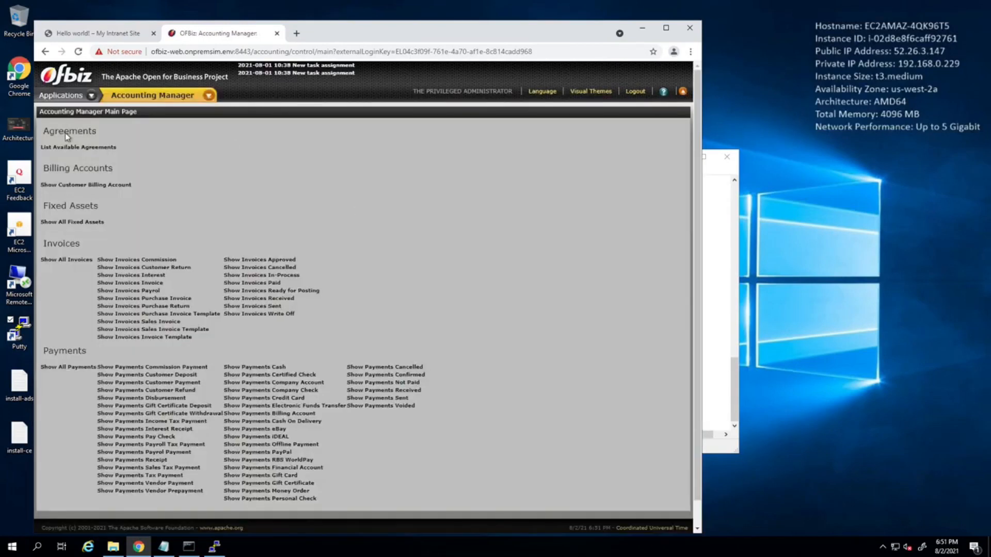
Open the My Retail Store facility record in OFBiz's Facility application.
click(75, 93)
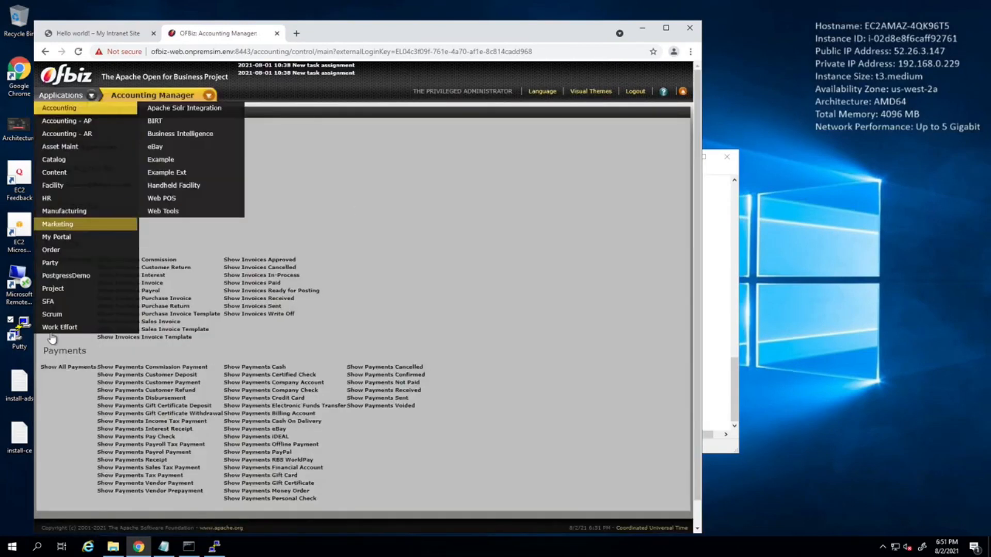
click(62, 187)
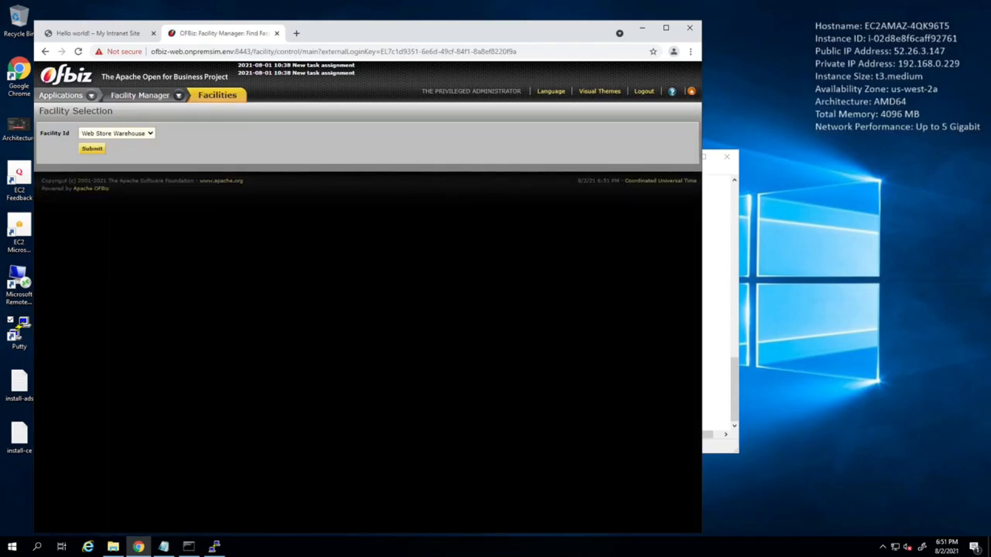
click(103, 136)
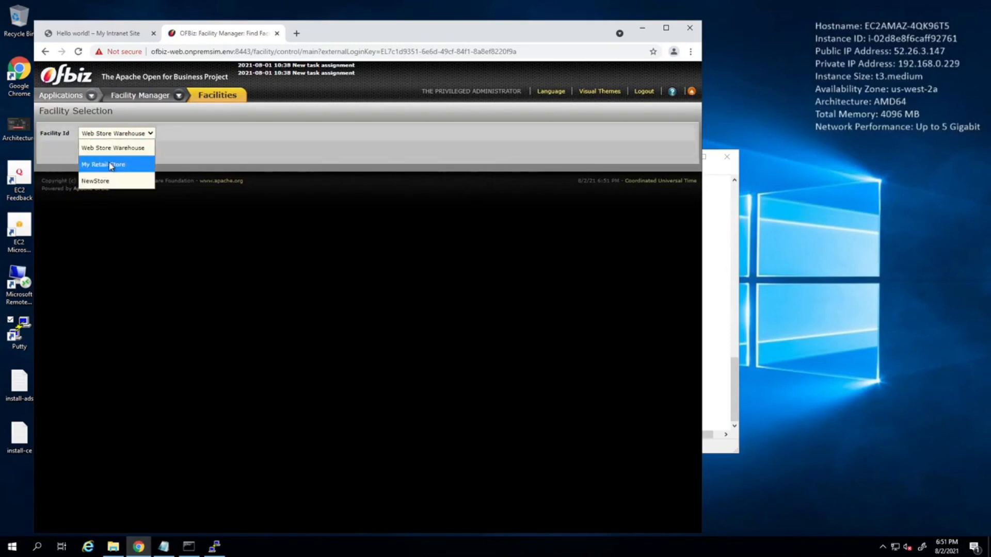
click(110, 163)
click(89, 152)
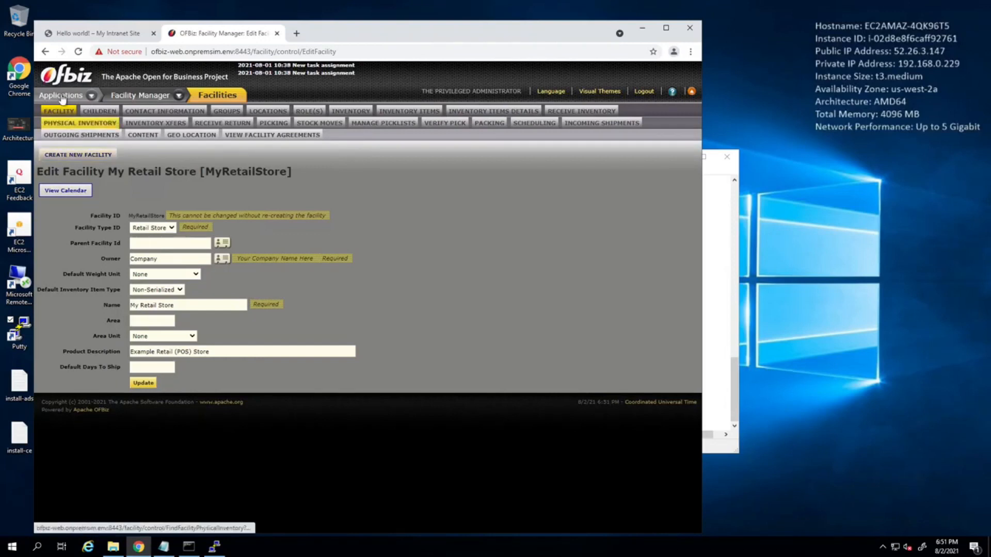
Return to the facility selection, open the NewStore record and examine its product description.
mouse_move(56, 97)
click(52, 188)
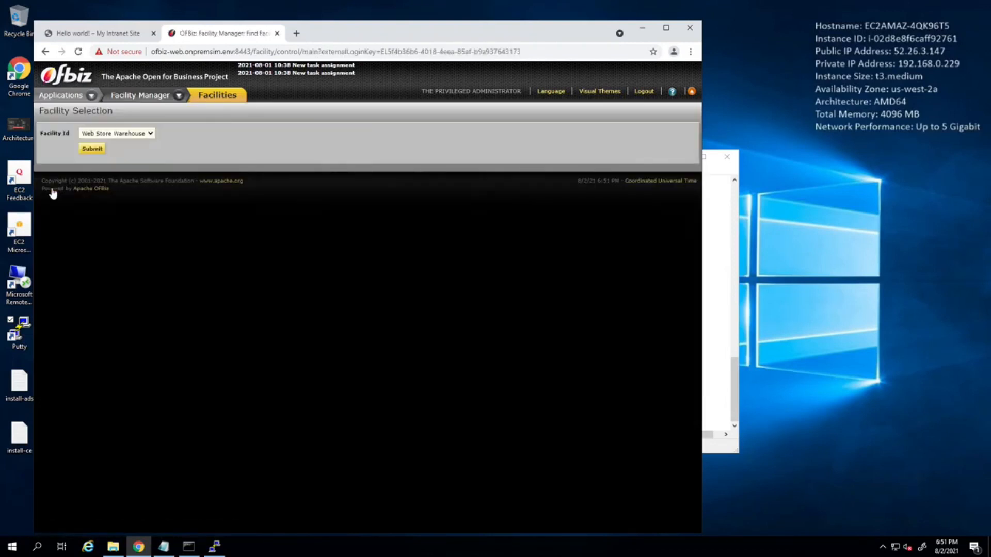
click(125, 133)
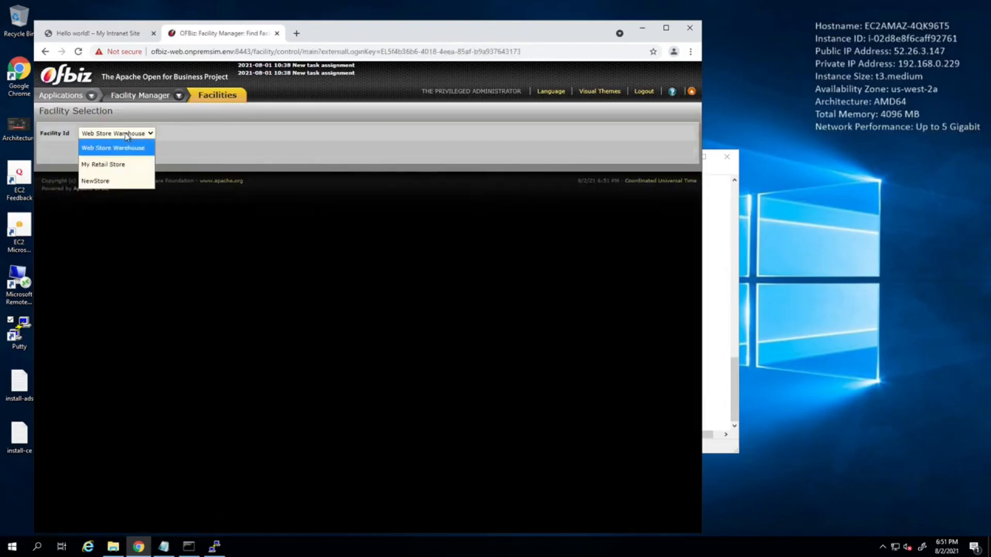
click(99, 179)
click(103, 152)
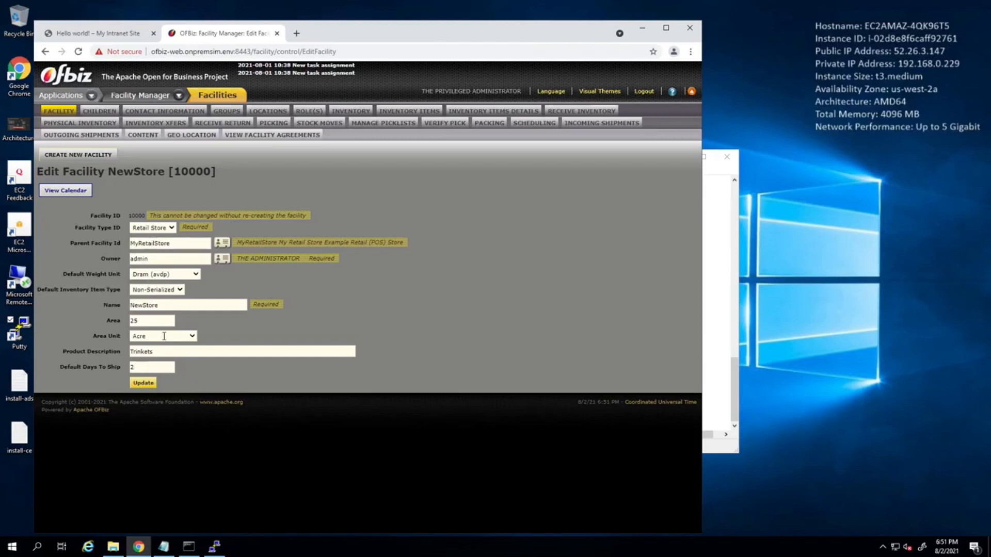
drag(168, 355, 88, 342)
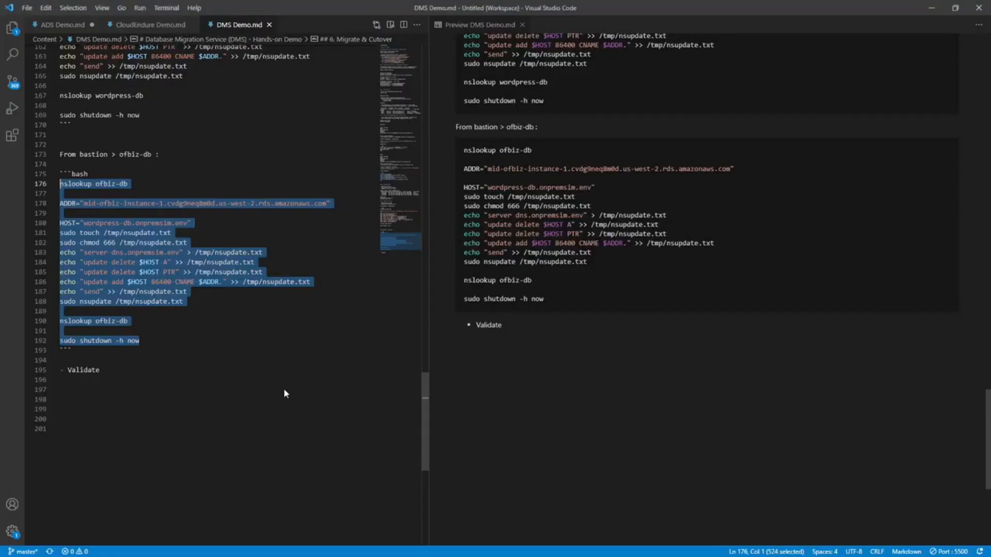
In VS Code, change the HOST value in DMS Demo.md's ofbiz-db block to ofbiz-db.onpremsim.env and save the file.
click(161, 371)
key(shift+Left)
key(shift+Left)
key(shift+Left)
key(shift+Left)
key(shift+Left)
key(shift+Left)
key(shift+Left)
key(shift+Left)
key(Right)
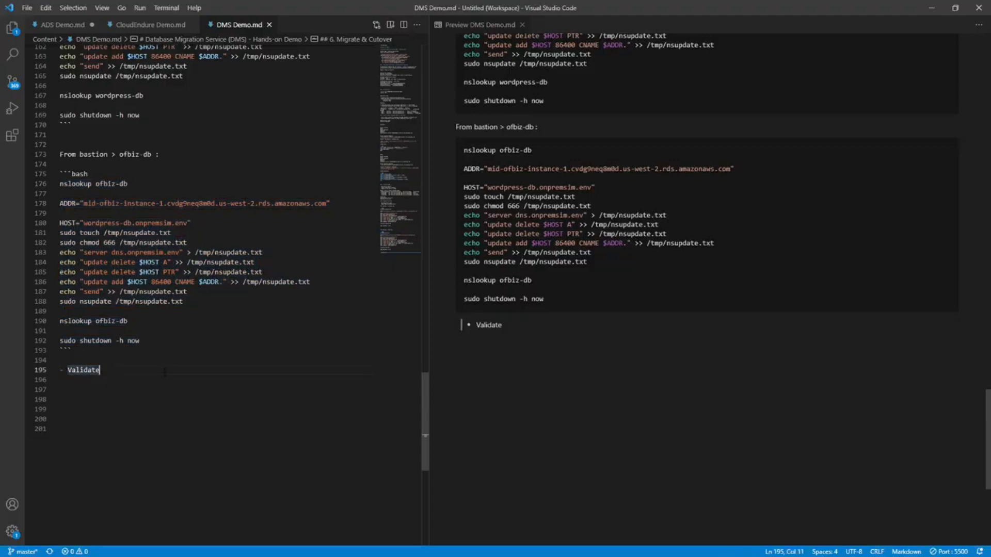
double_click(102, 223)
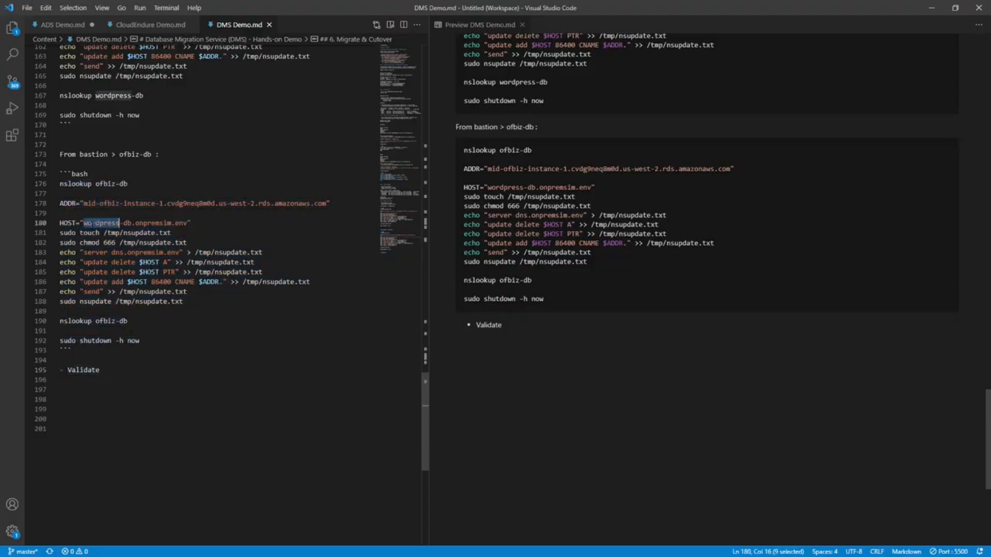
text(ofbiz)
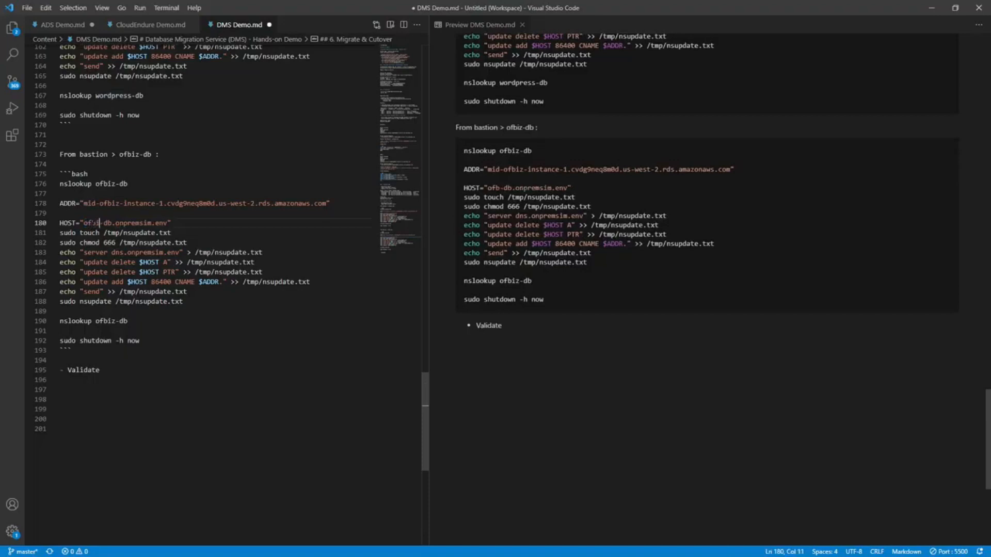
scroll(192, 267, up, 5)
scroll(192, 267, up, 20)
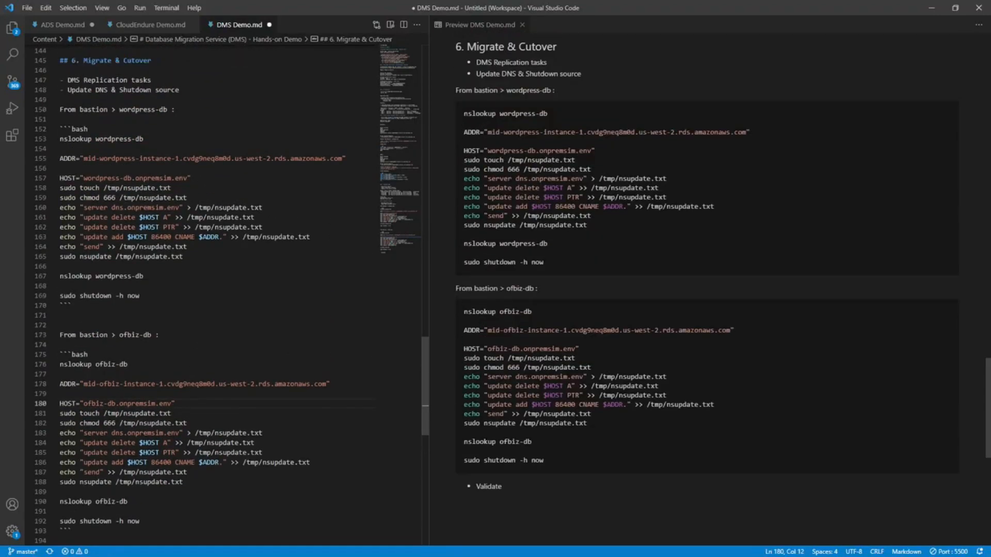
scroll(195, 255, up, 20)
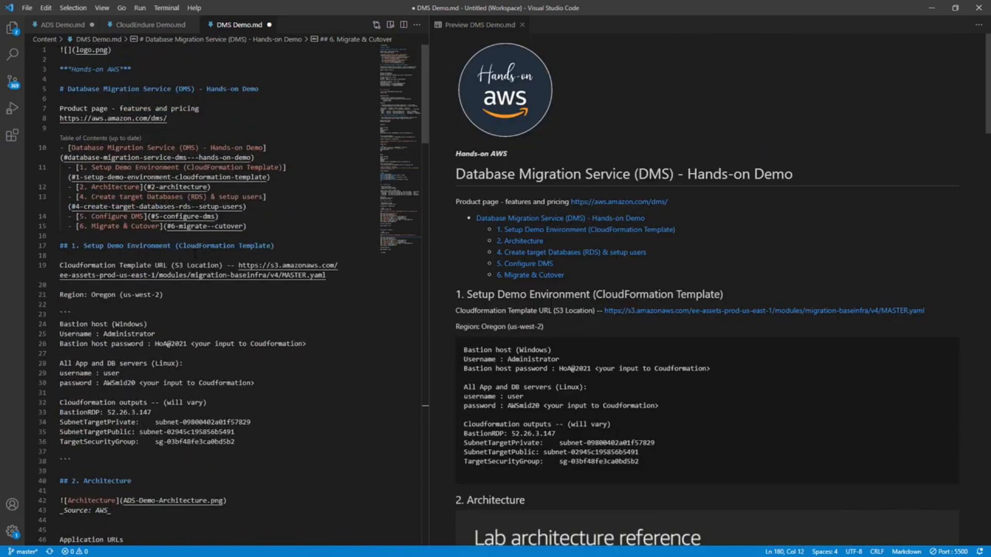
key(ctrl+s)
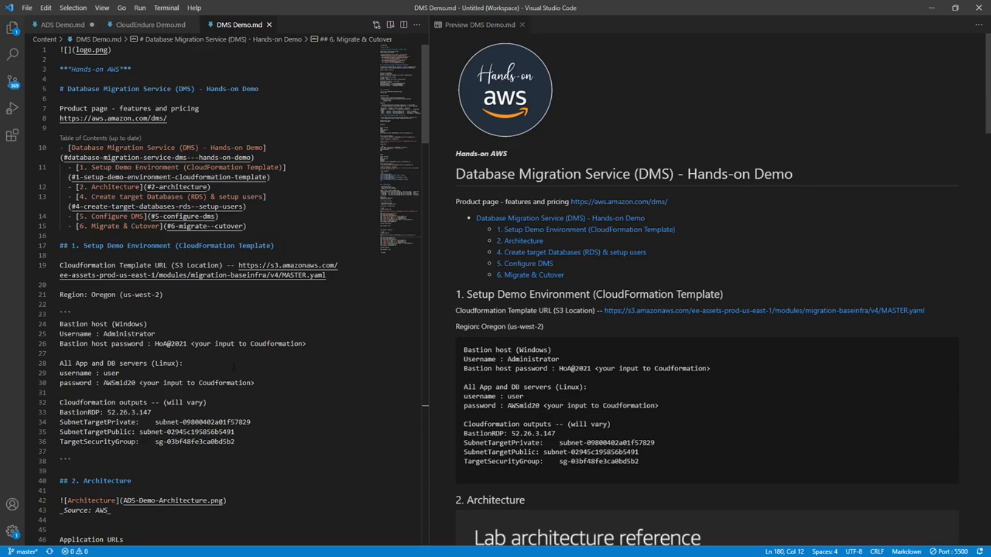
scroll(263, 357, down, 2)
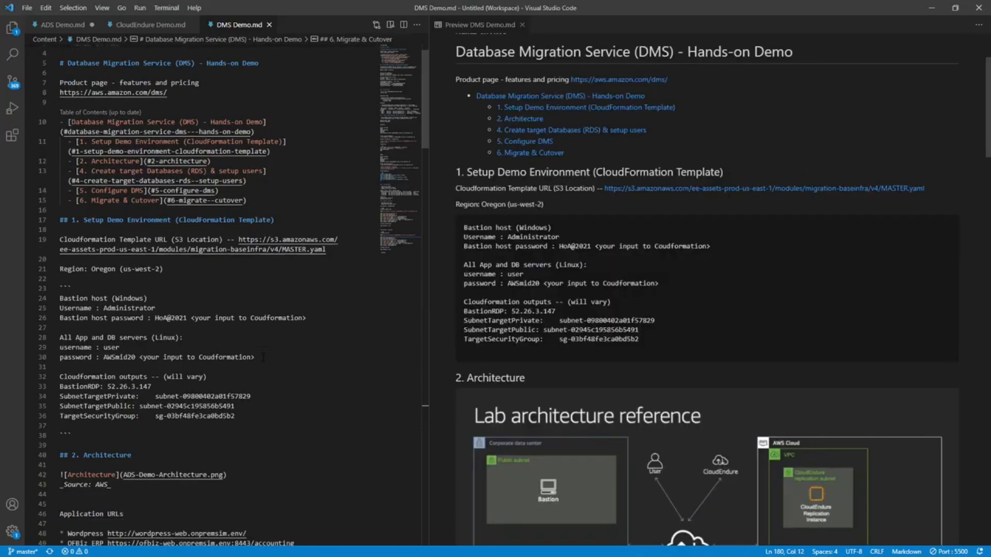
scroll(263, 357, up, 3)
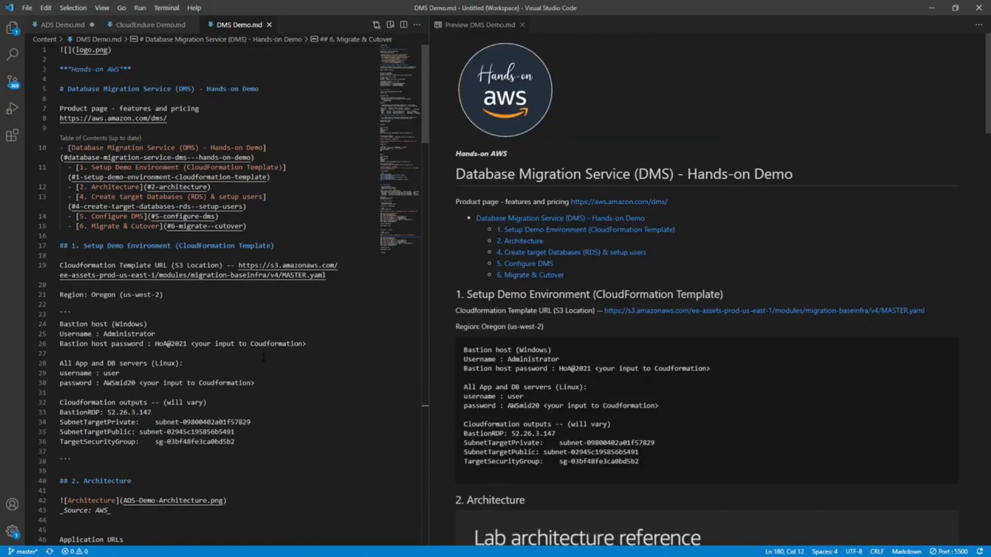